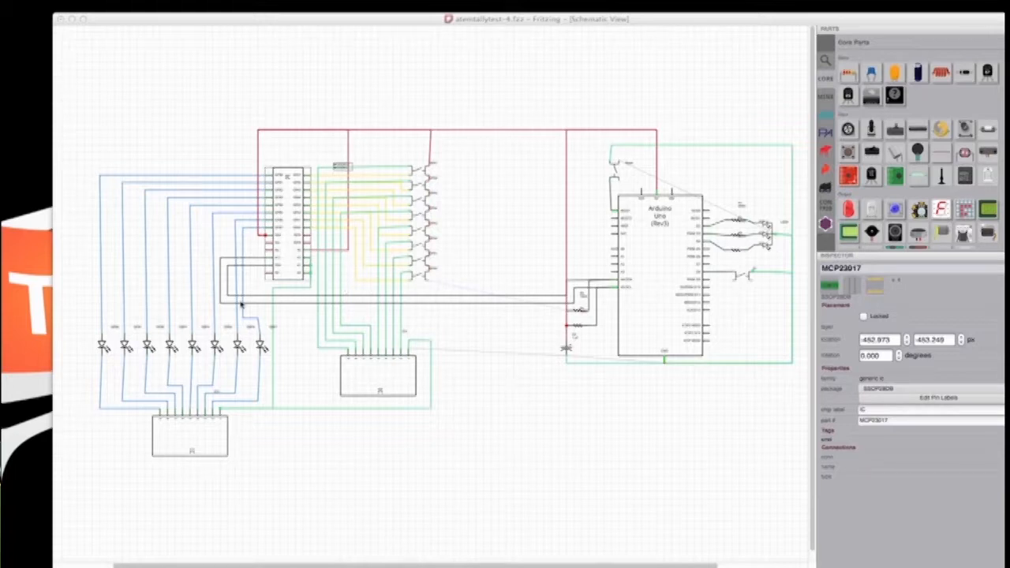
Step: Minimize the Fritzing schematic after selecting the MCP23017 chip, switch to the EAGLE Control Panel and expand Projects
click(287, 210)
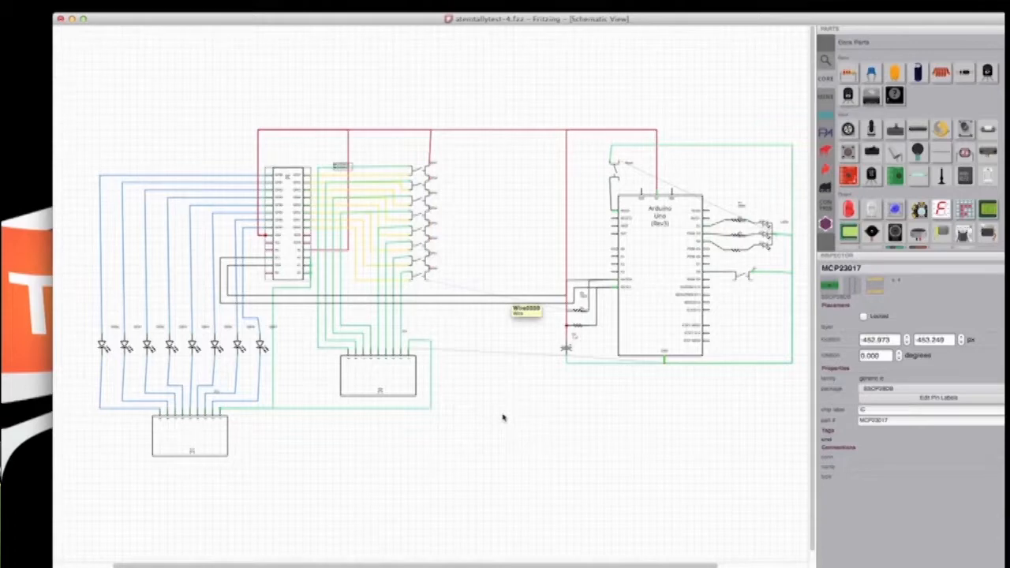
click(72, 21)
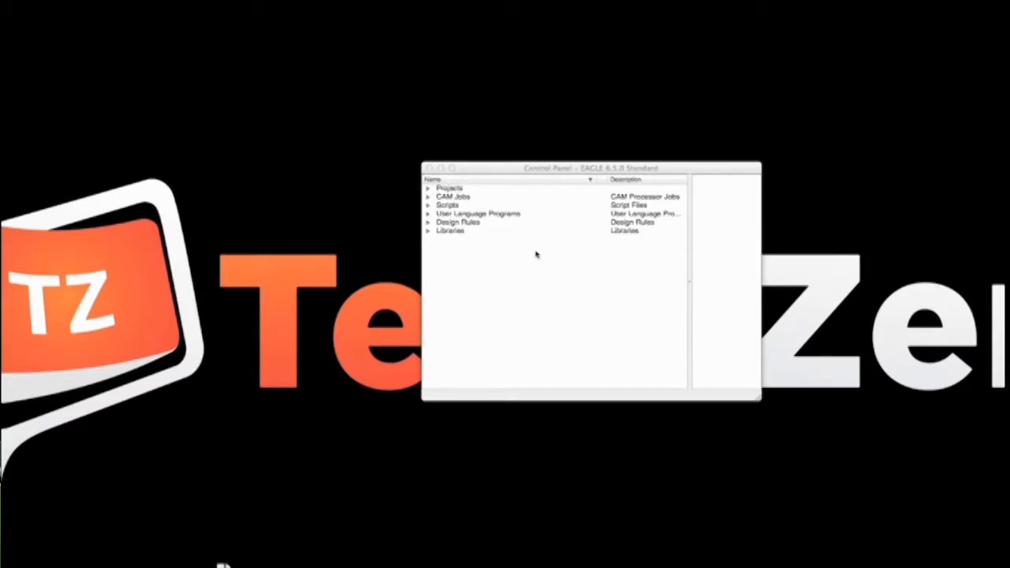
click(518, 278)
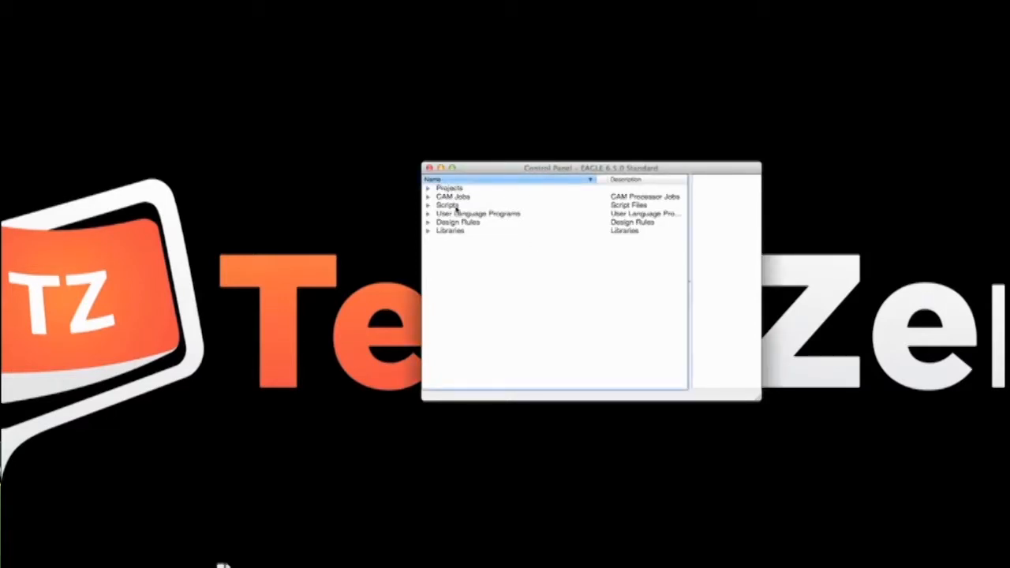
click(429, 188)
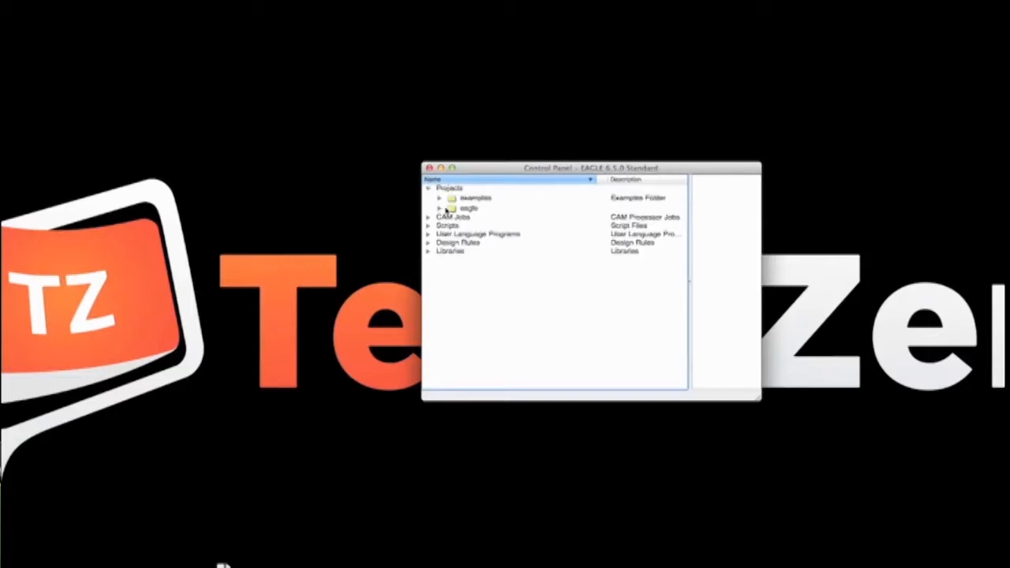
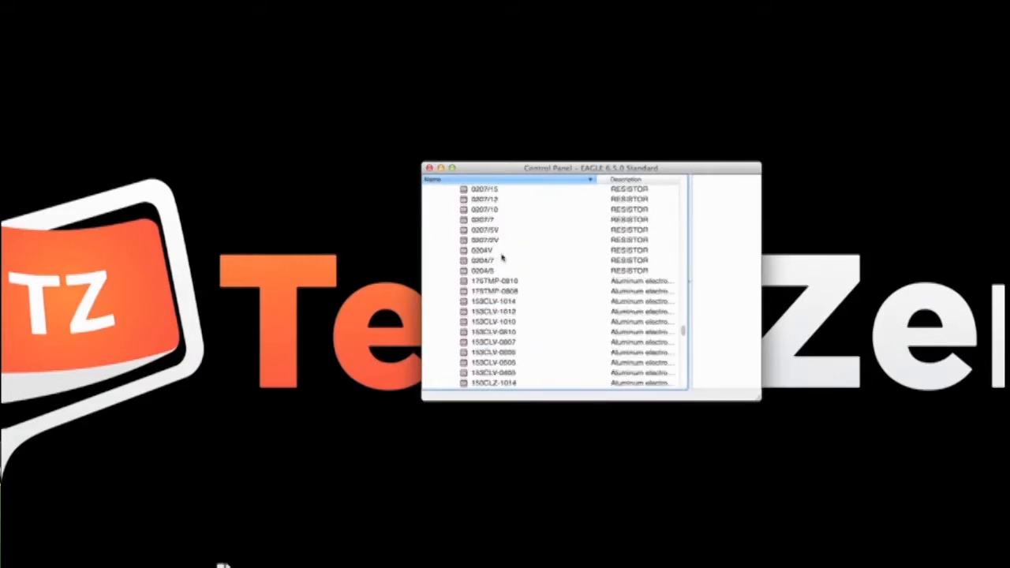
Step: Examine the packages and devices in the expanded parts library, down to the SparkFun libraries listed after it
scroll(498, 278, down, 6)
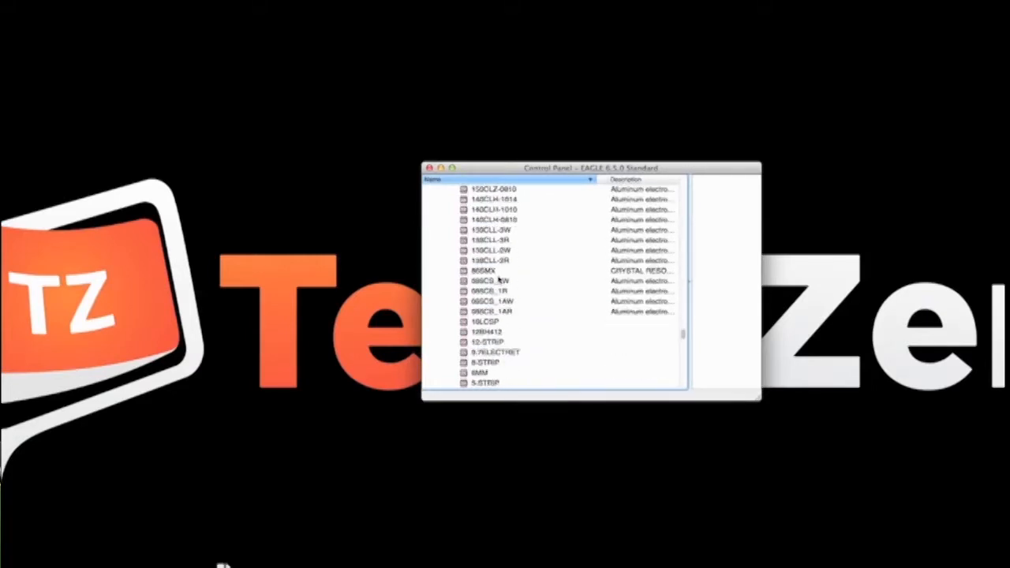
scroll(498, 278, down, 10)
scroll(498, 278, down, 10)
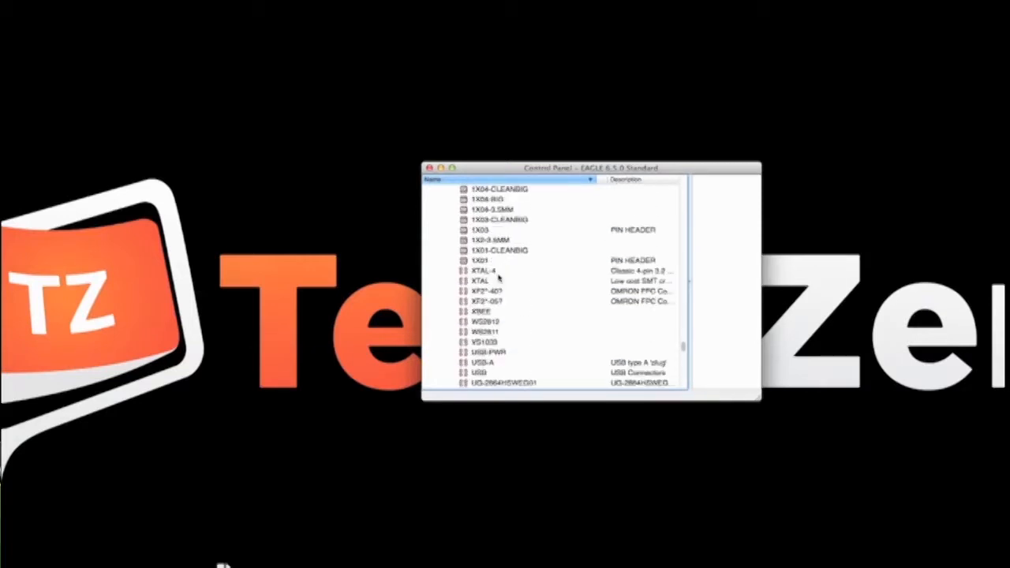
scroll(498, 278, down, 2)
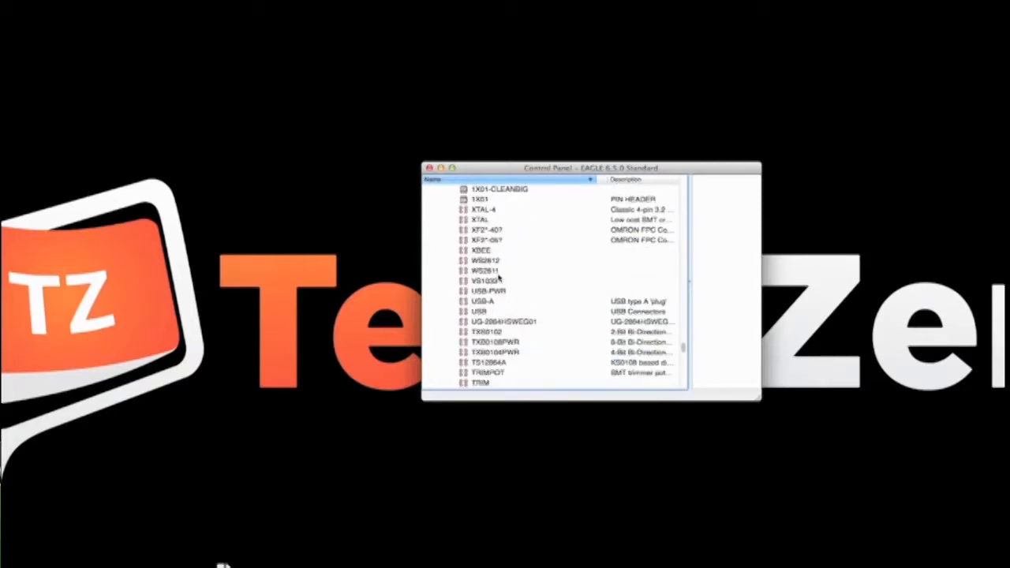
scroll(498, 278, down, 8)
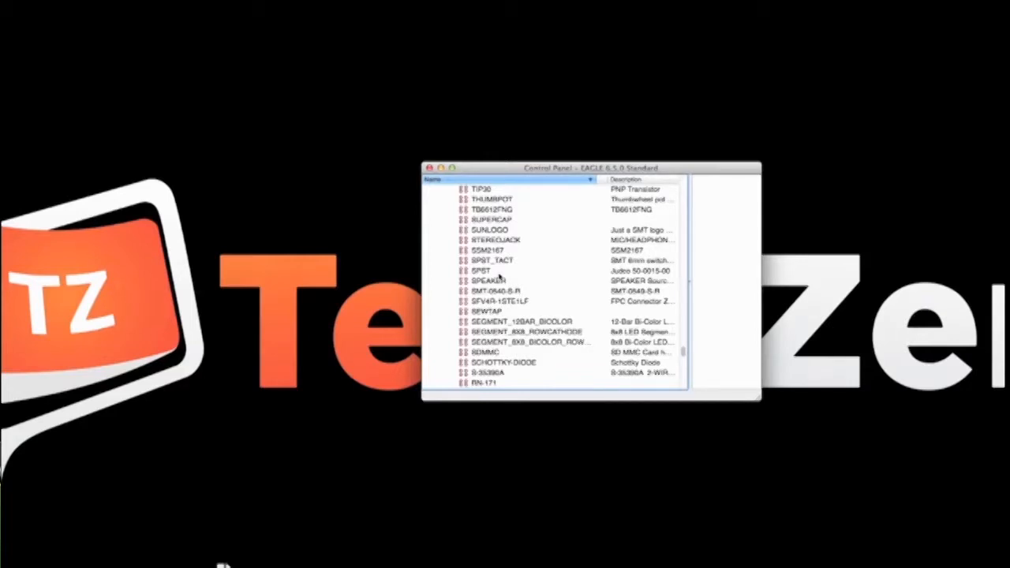
scroll(499, 276, down, 10)
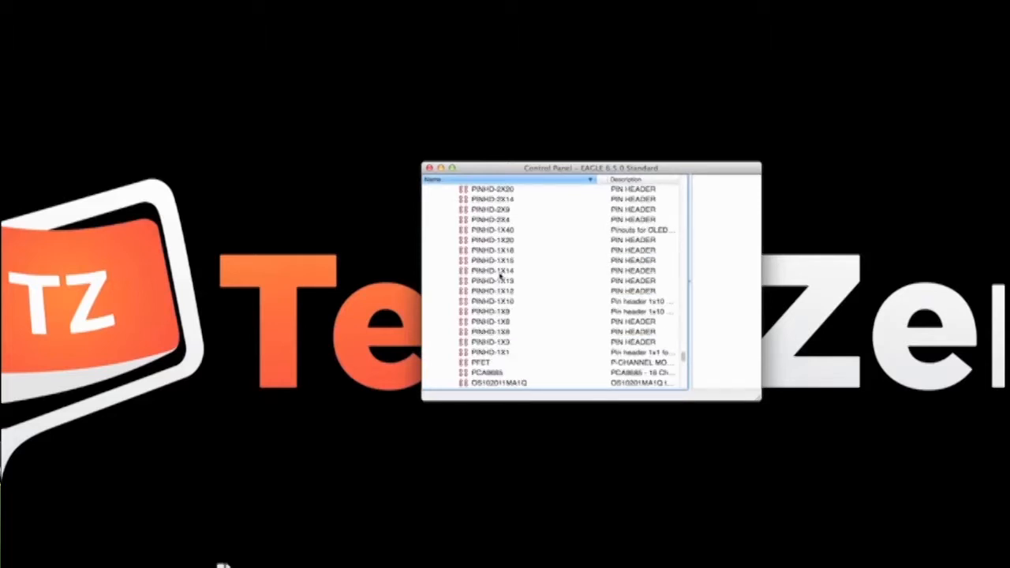
scroll(500, 275, down, 15)
scroll(500, 272, down, 15)
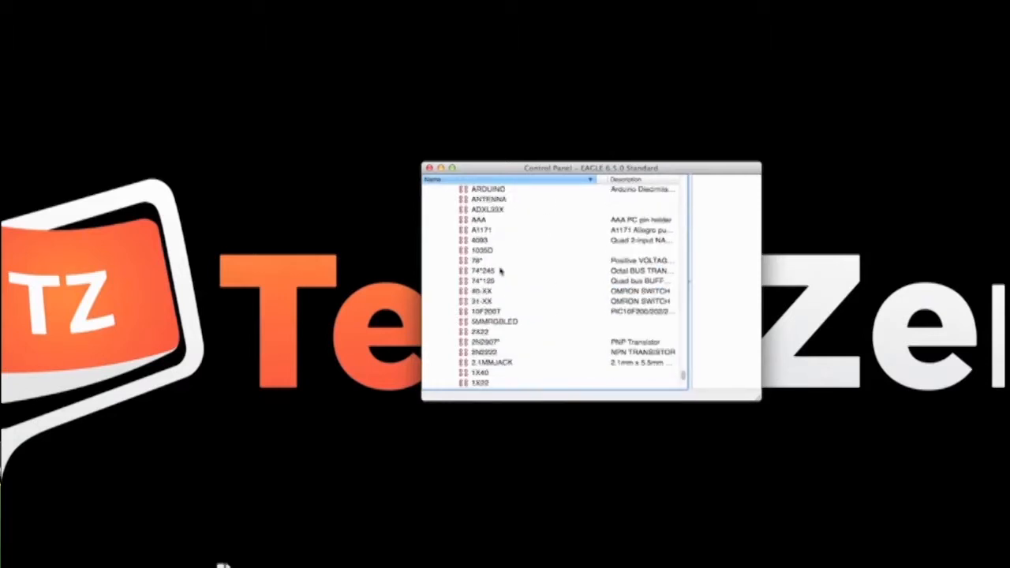
scroll(500, 272, down, 8)
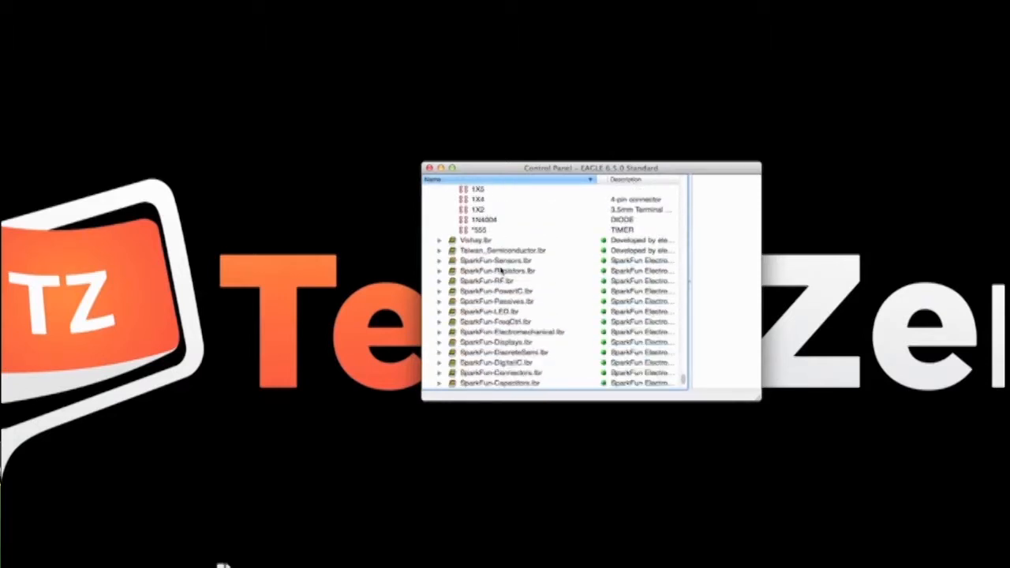
scroll(500, 269, up, 20)
scroll(499, 249, up, 20)
scroll(496, 237, up, 15)
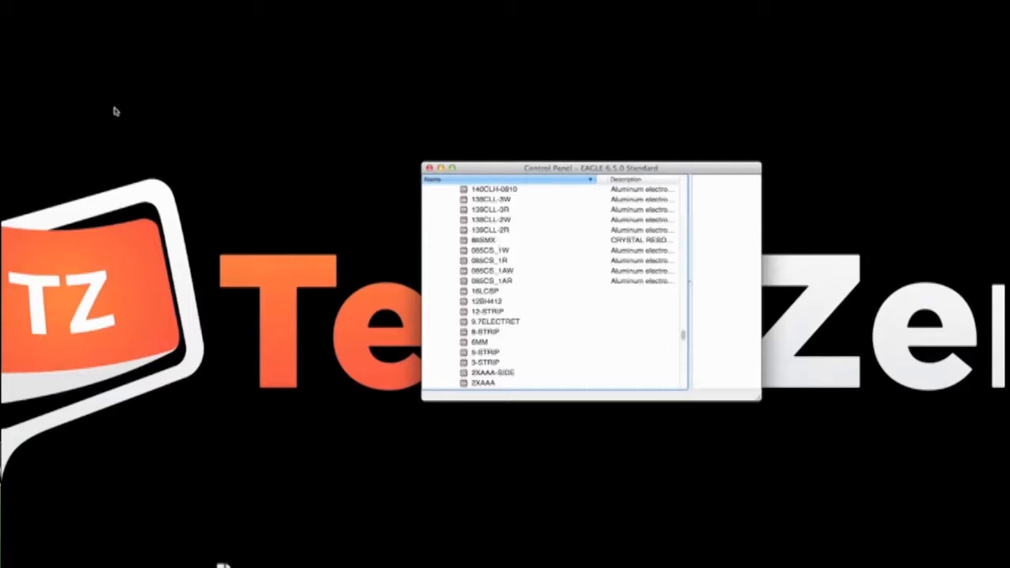
Step: Create a new schematic and enlarge its window to fill the screen
mouse_move(18, 11)
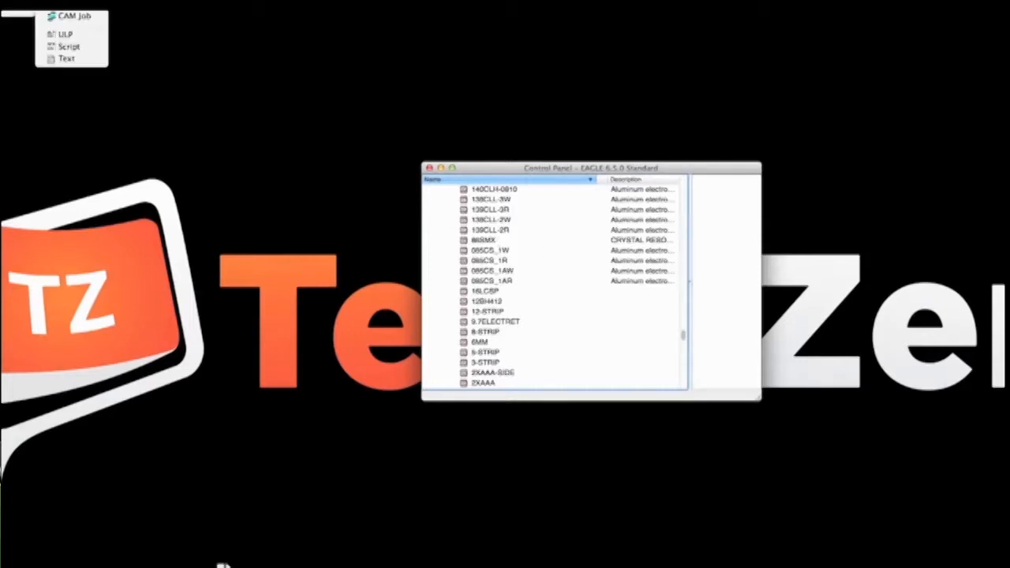
click(73, 1)
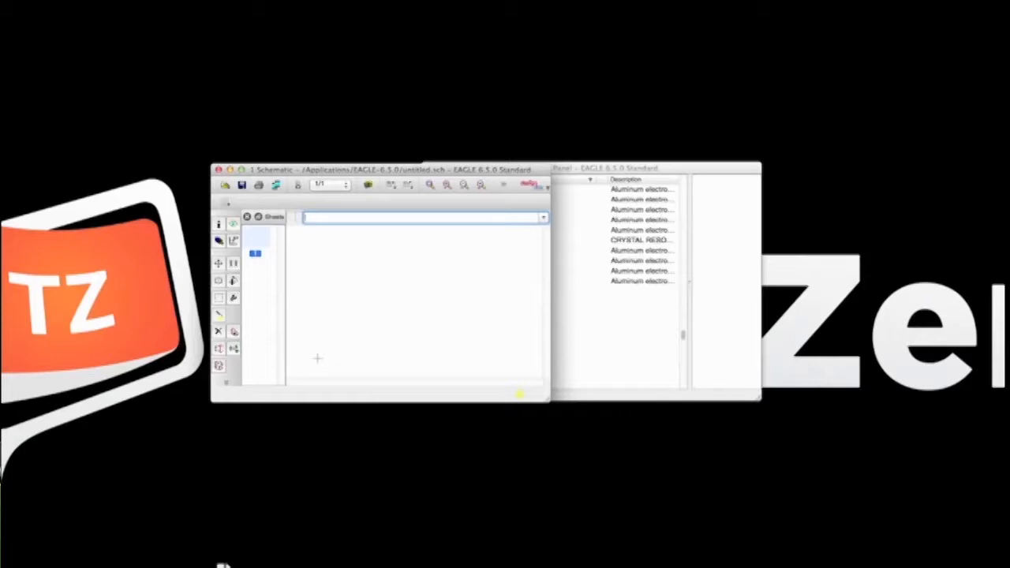
drag(309, 169, 101, 8)
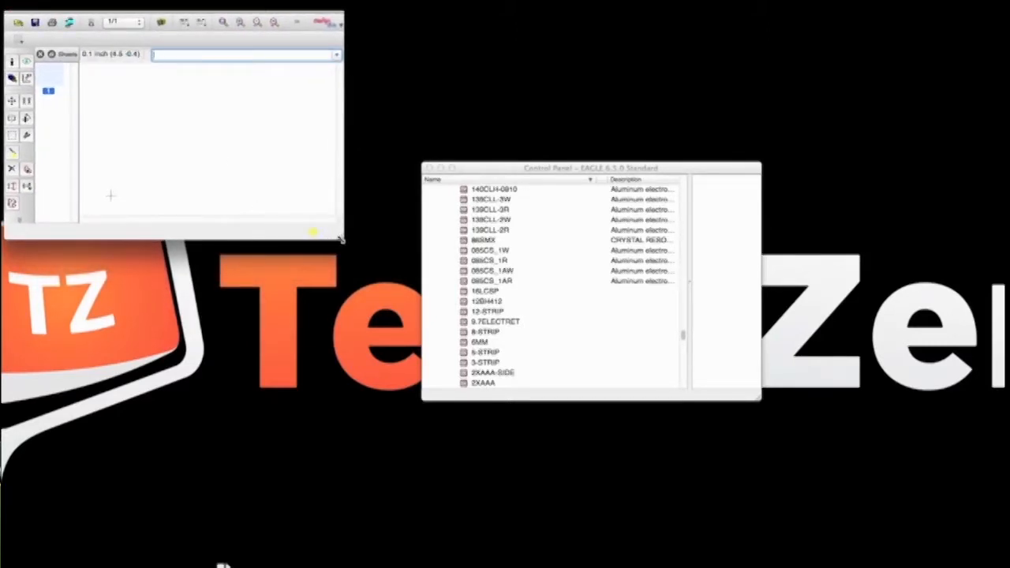
drag(345, 243, 1006, 567)
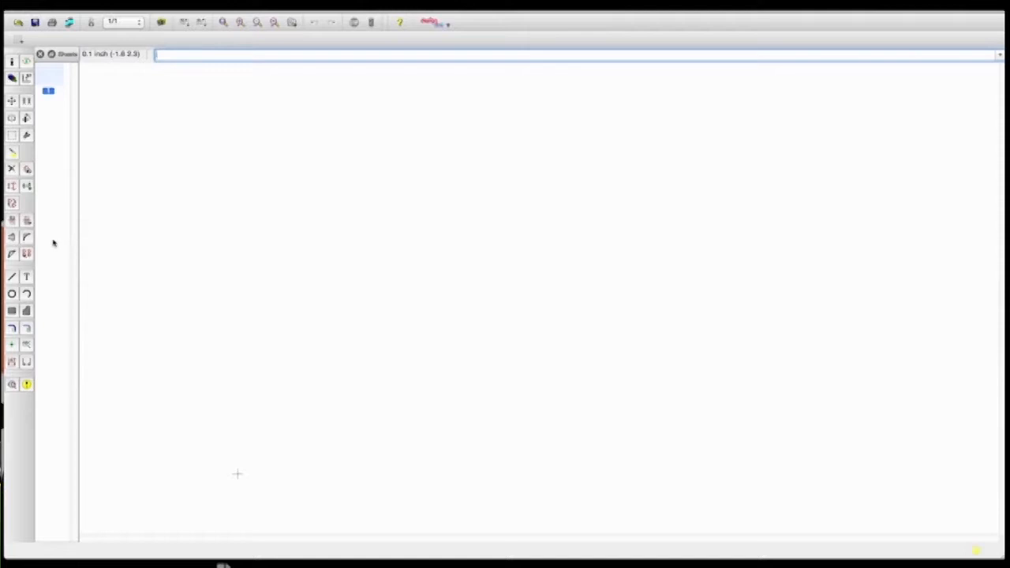
Step: Start adding a part, expand the Arduino library and select the ARDUINO_UNO package of the Uno device with a footprint
click(29, 170)
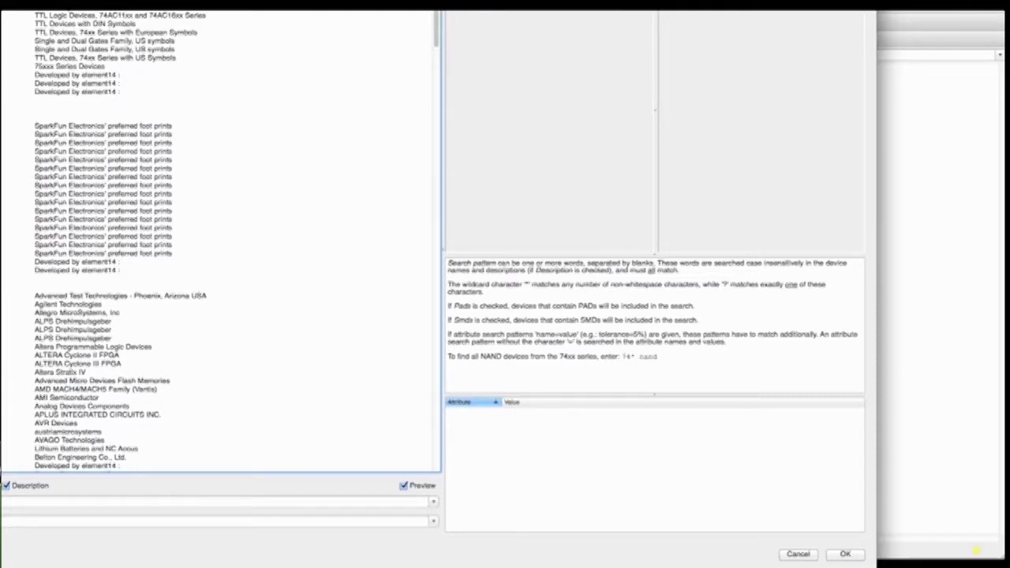
click(4, 109)
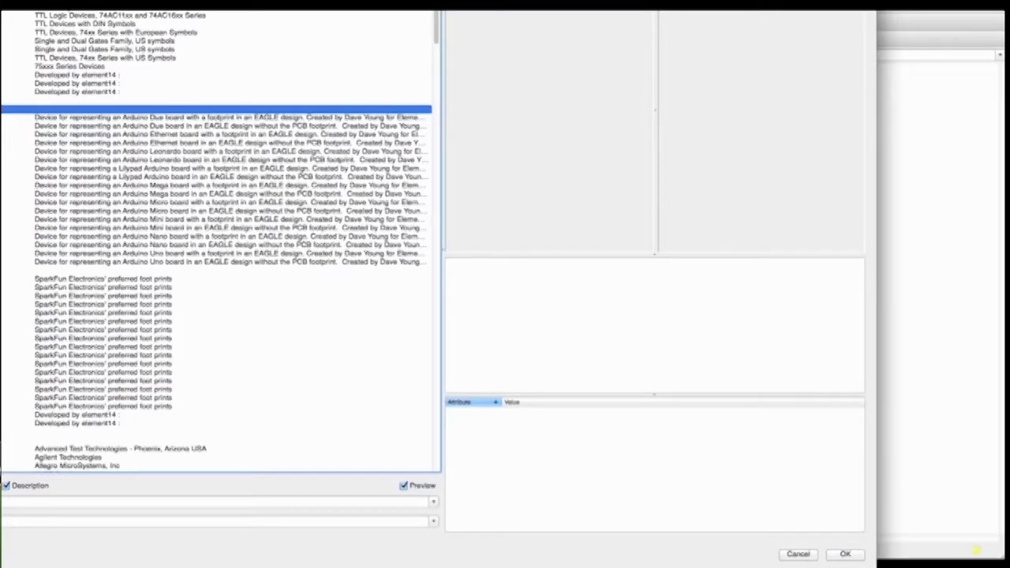
click(16, 253)
key(Right)
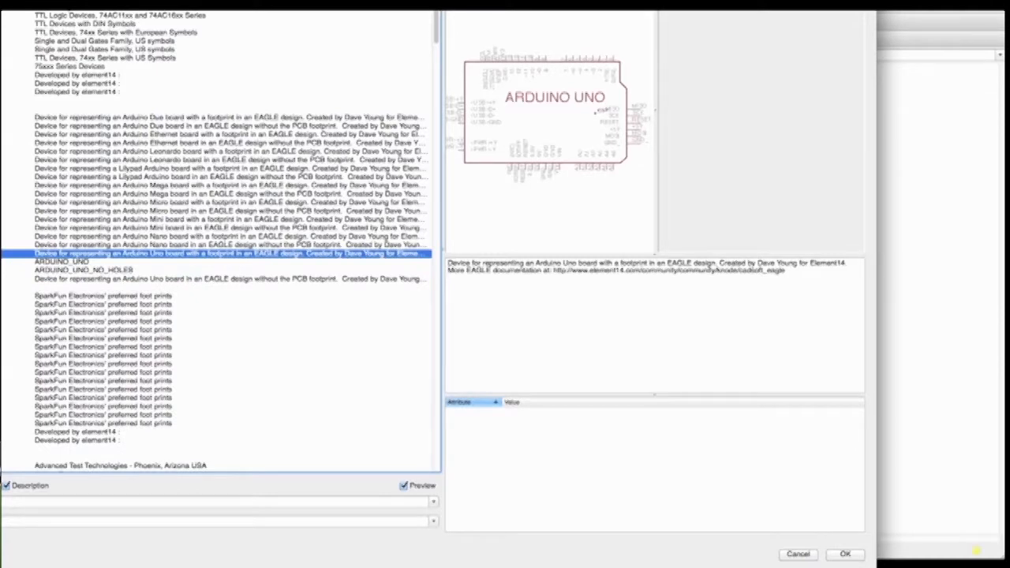
click(16, 262)
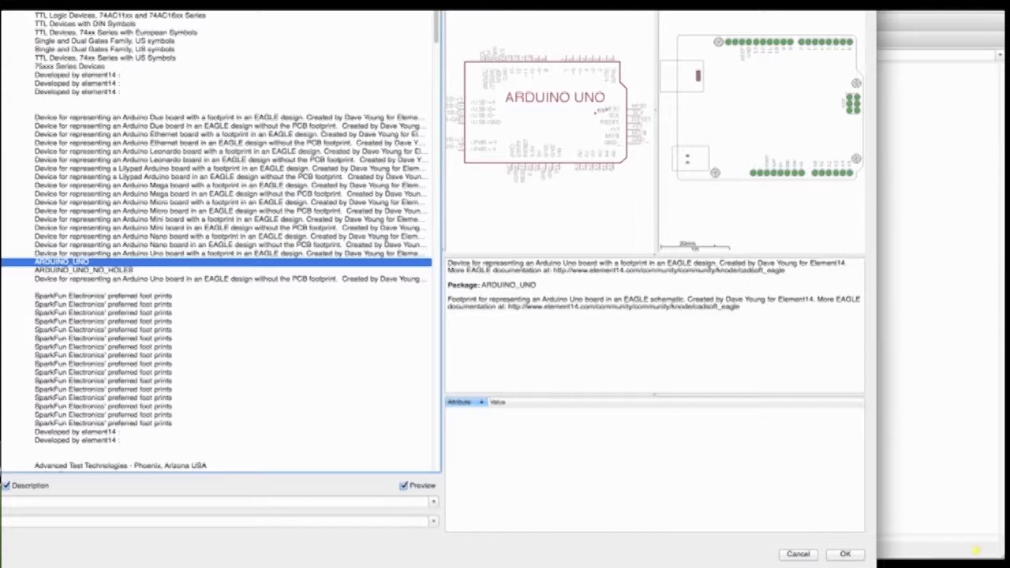
Step: Compare the previews of the ARDUINO_UNO and ARDUINO_UNO_NO_HOLES packages
click(84, 270)
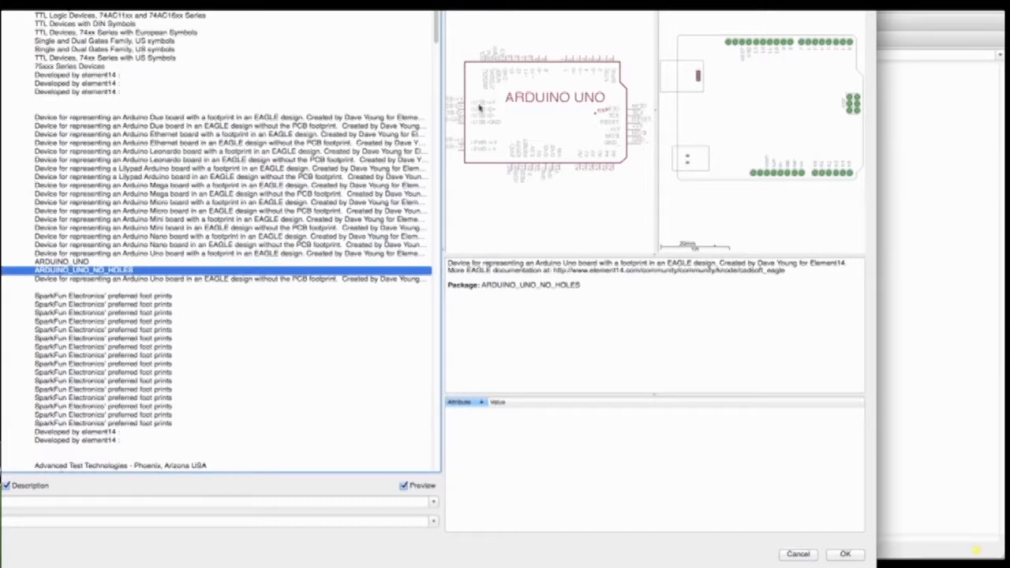
click(62, 262)
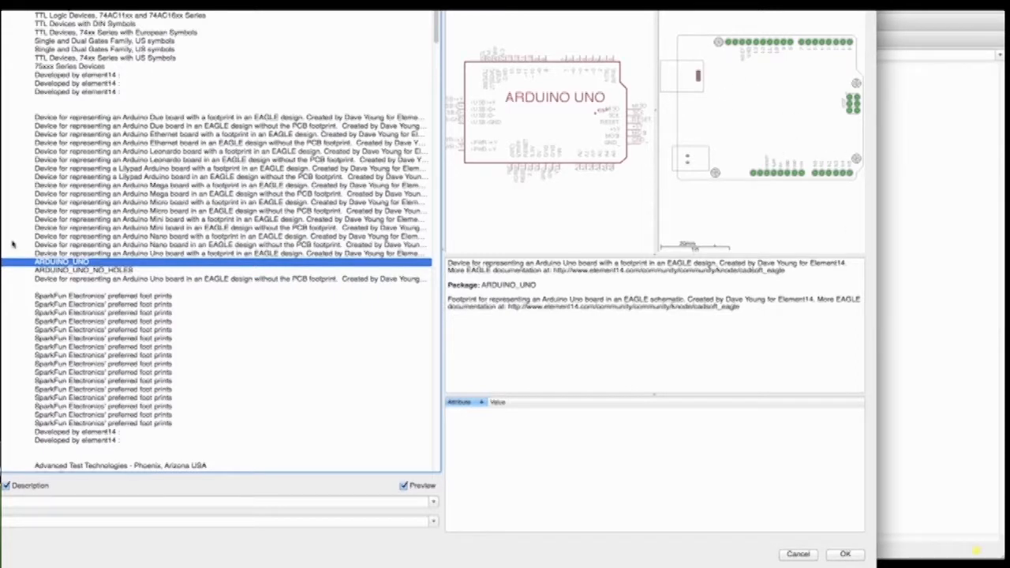
click(102, 271)
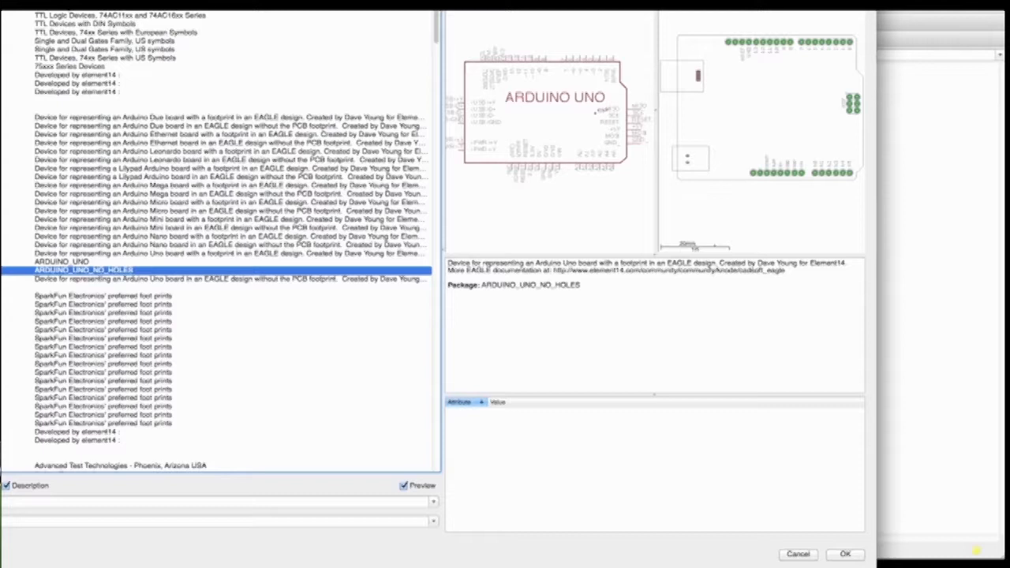
Step: Place one ARDUINO_UNO part in the right half of the schematic sheet and return to the part list
click(28, 262)
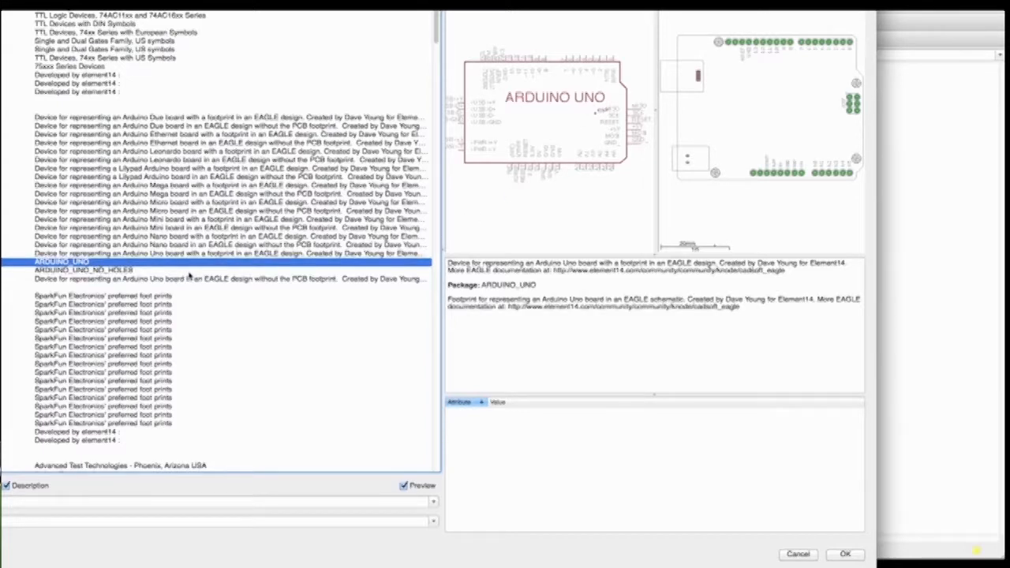
key(Return)
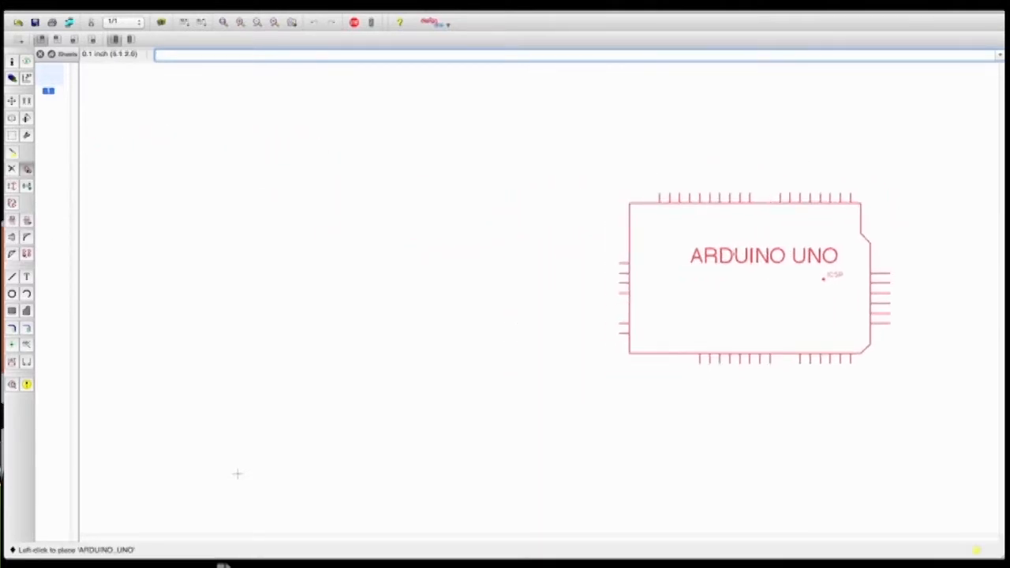
click(697, 243)
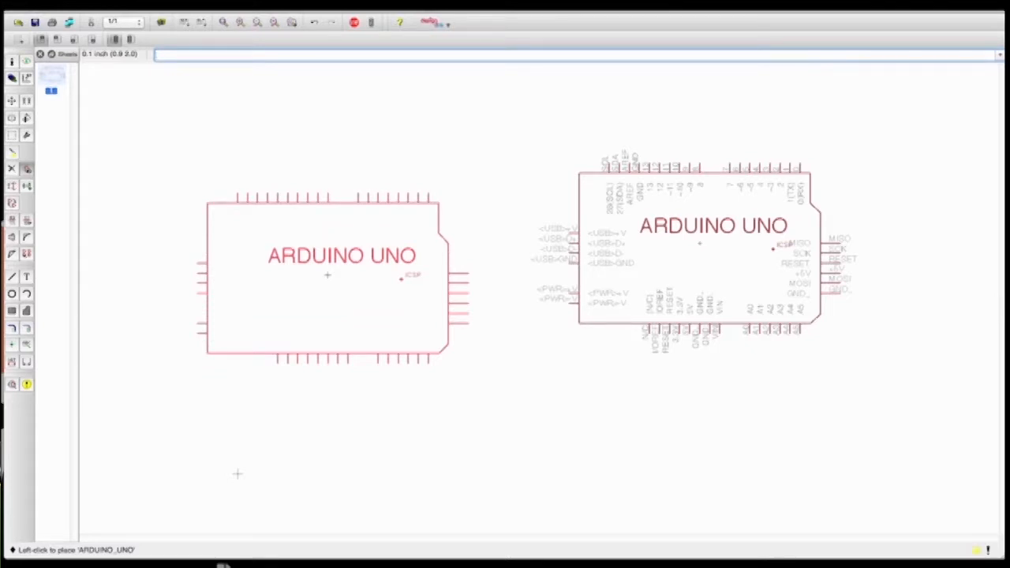
key(Escape)
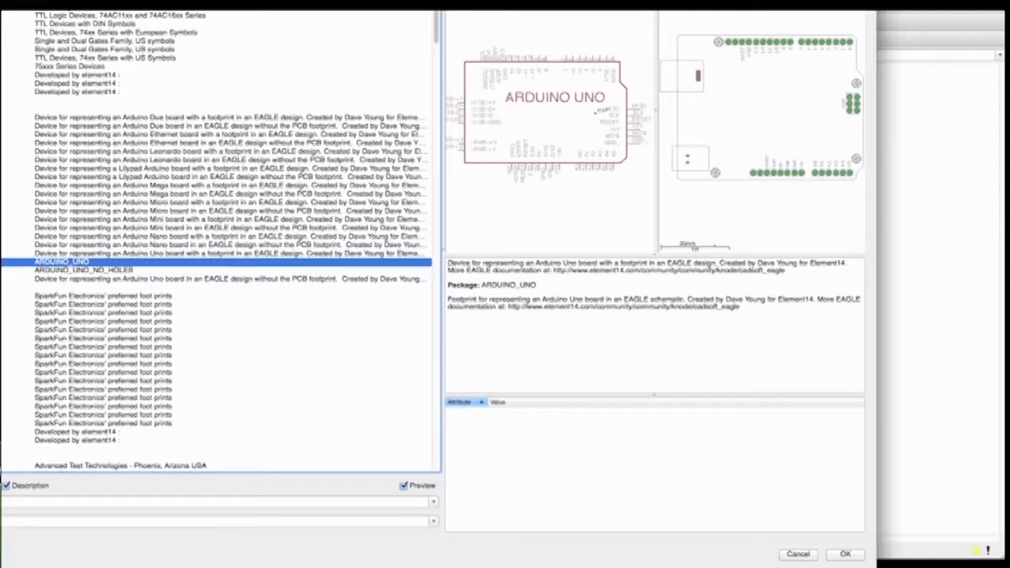
Step: Collapse the Arduino library, expand the general parts library and open the package variants of the device described by the 21952a.pdf datasheet link
click(1, 109)
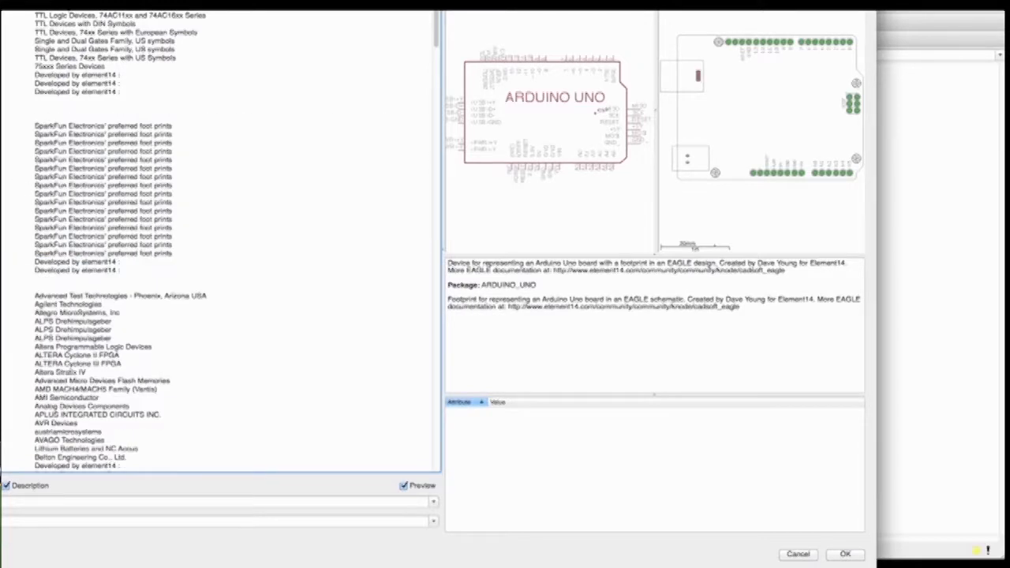
click(1, 288)
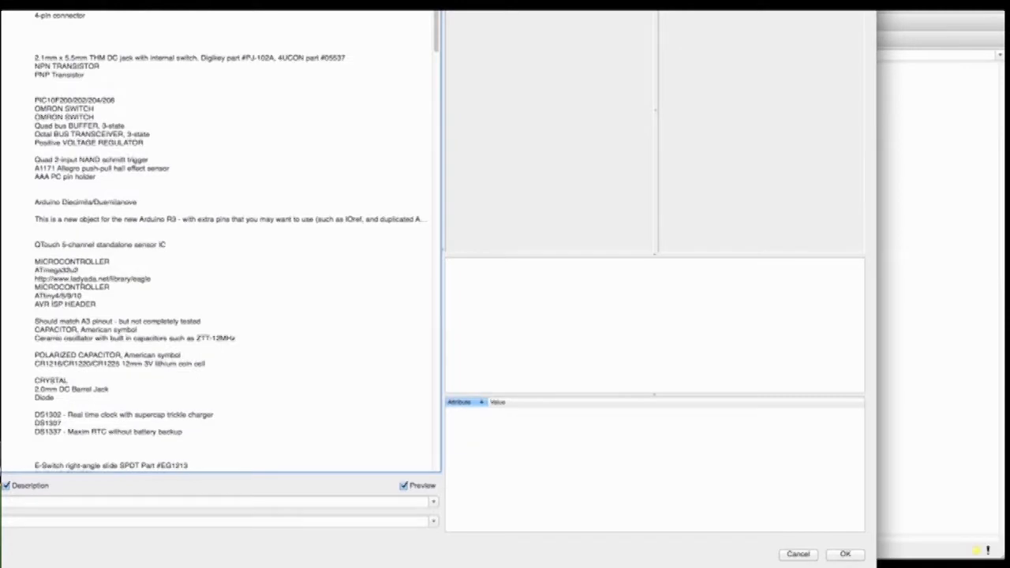
scroll(221, 241, down, 15)
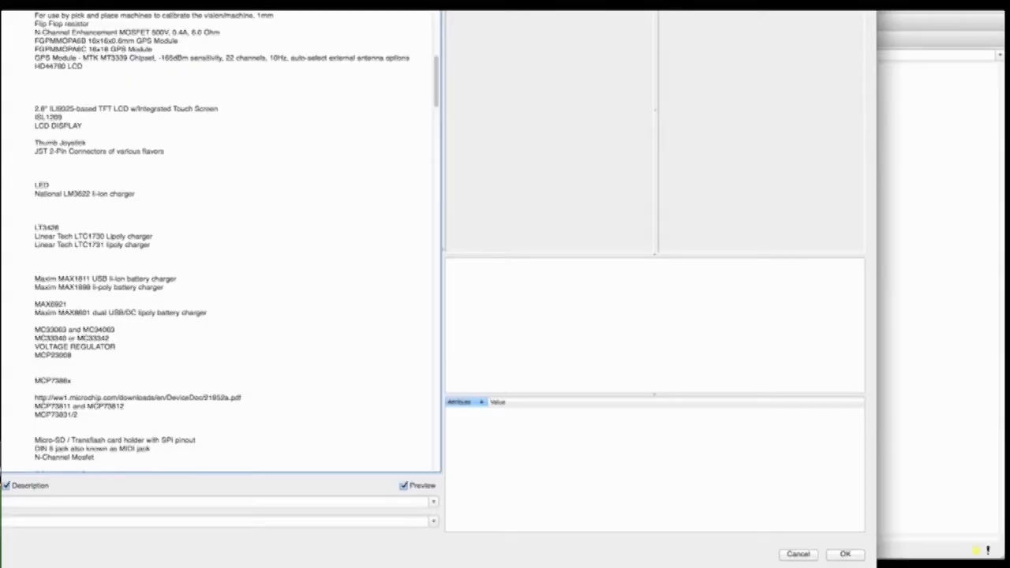
click(16, 398)
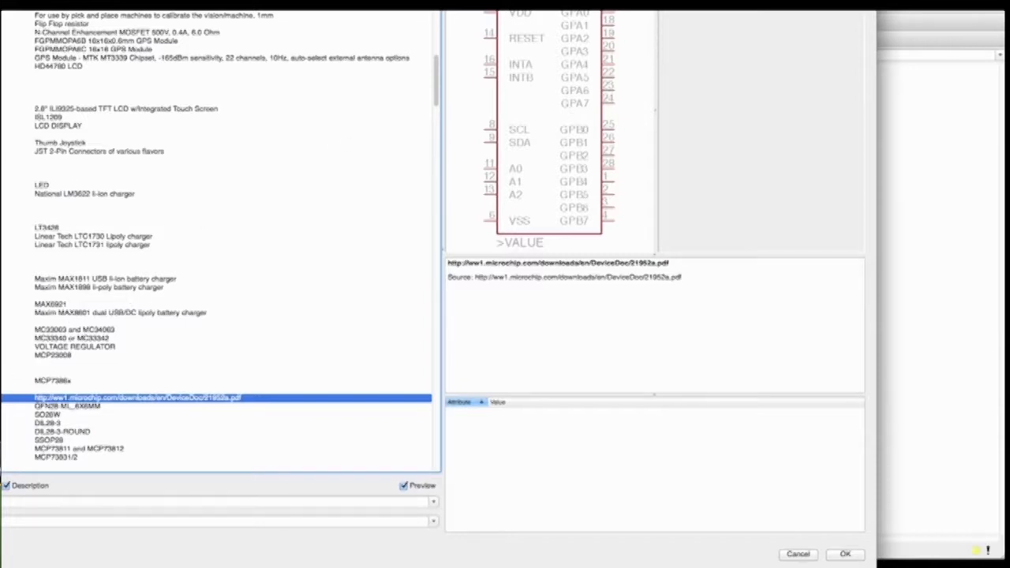
Step: Preview the chip's QFN28-ML_6X6MM and DIL28-3 packages and select DIL28-3-ROUND
key(Down)
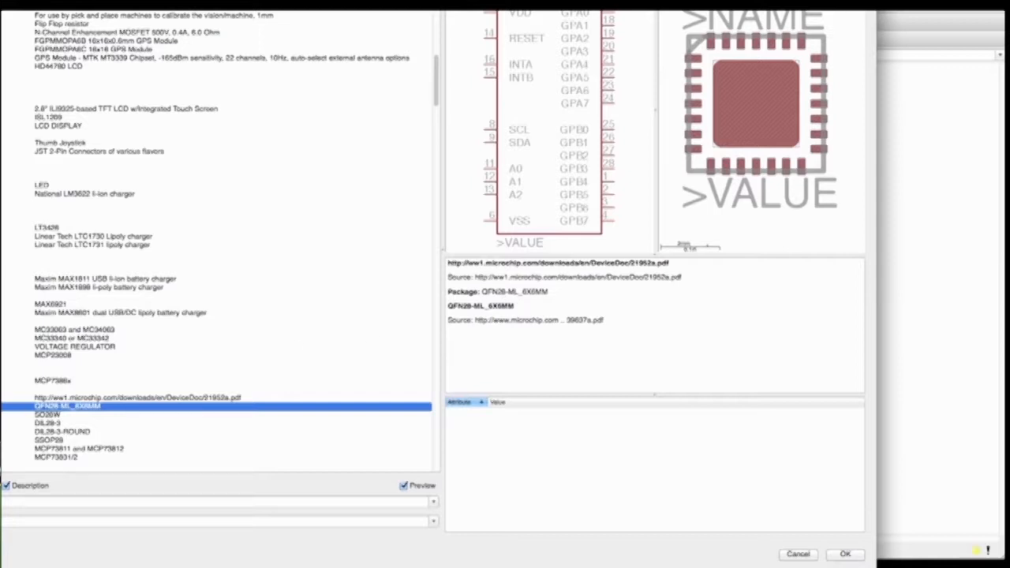
click(15, 415)
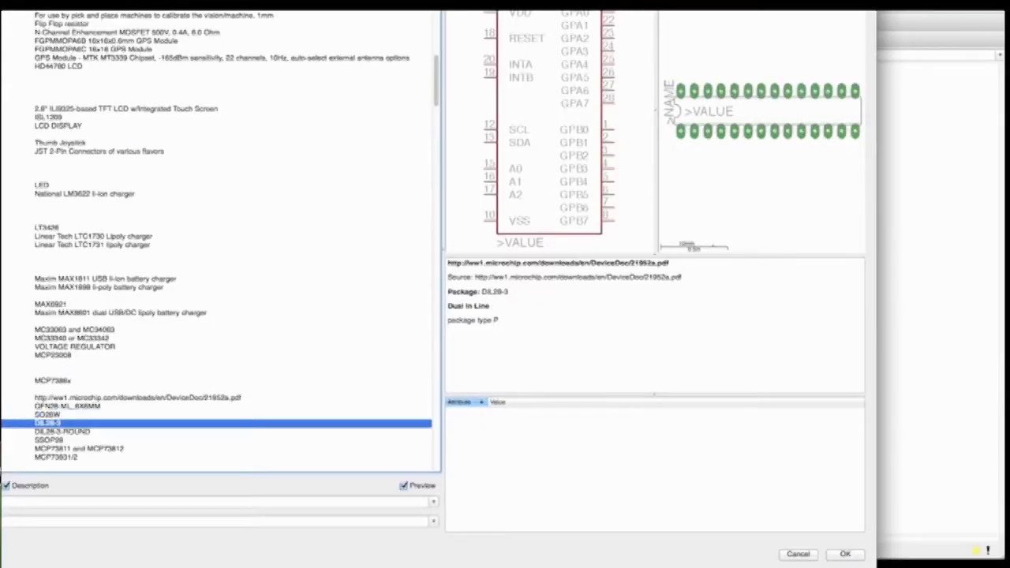
click(62, 432)
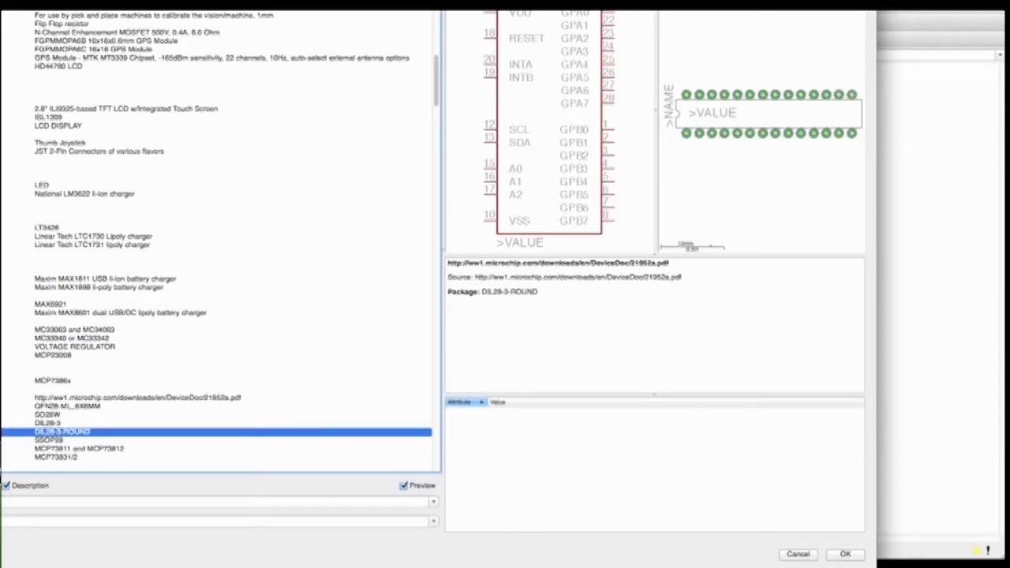
Step: Place one MCP23017 port expander in the SSOP28 package beside the Arduino Uno's USB side and return to the part list
click(49, 440)
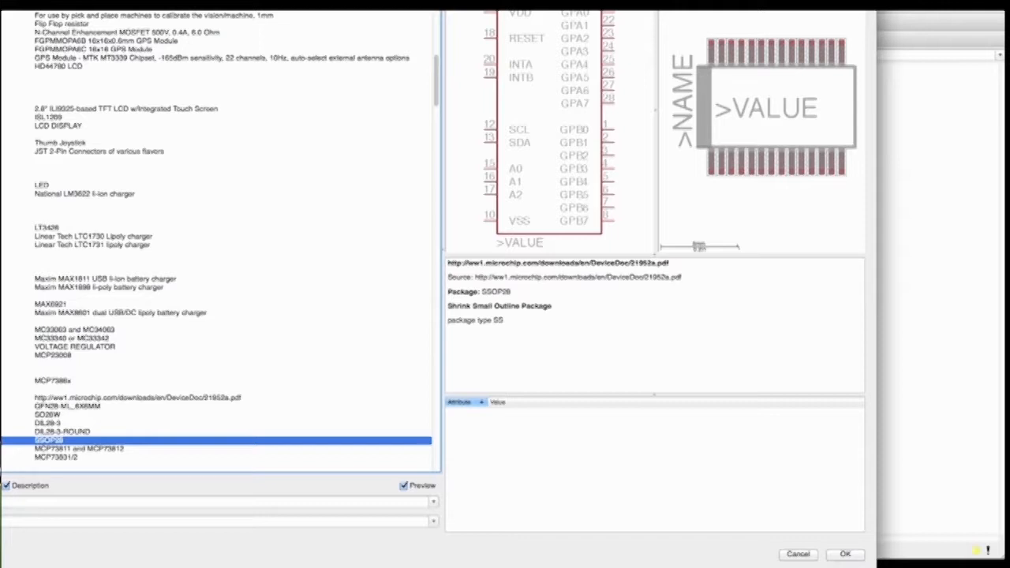
key(Return)
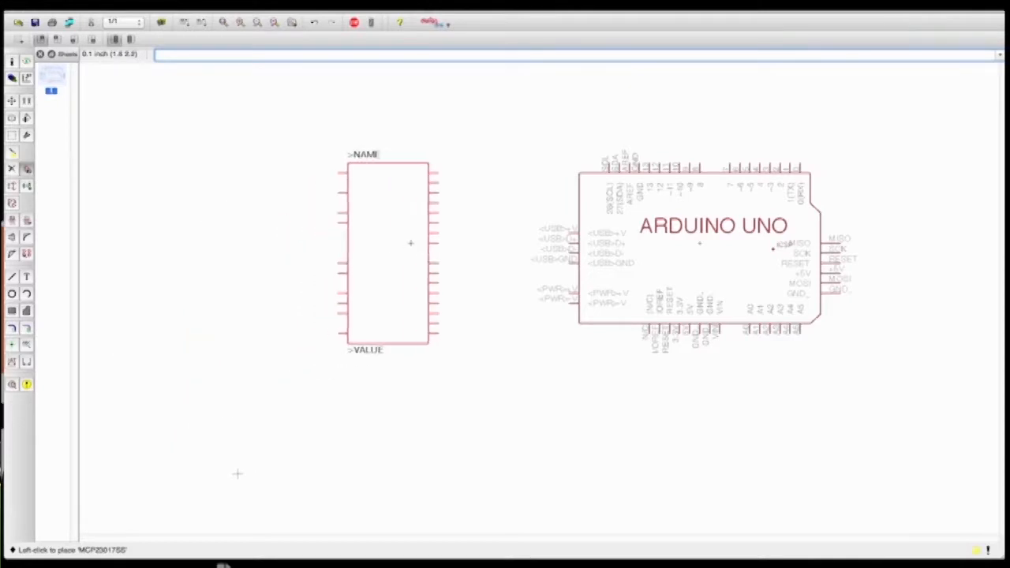
click(462, 227)
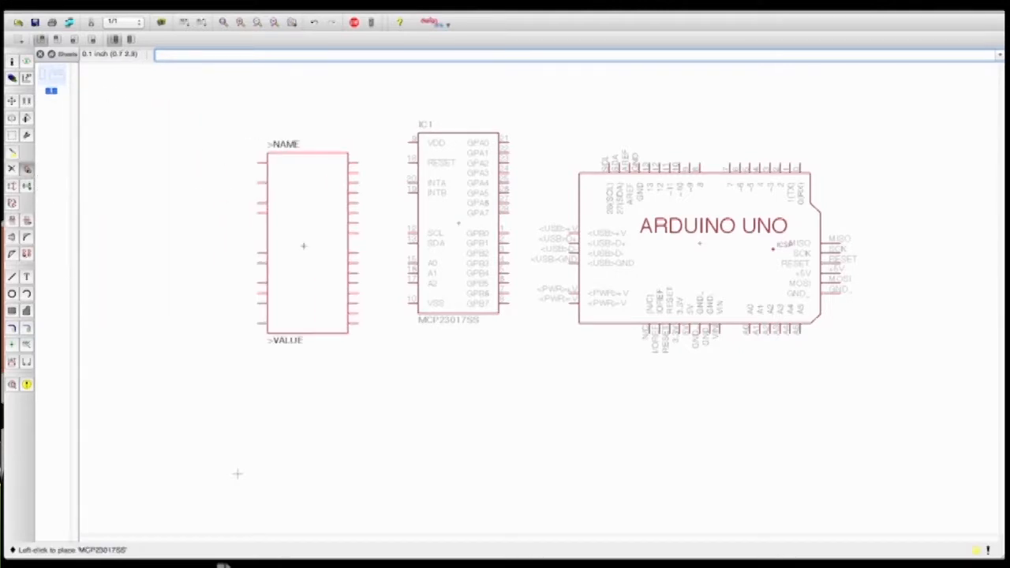
key(Escape)
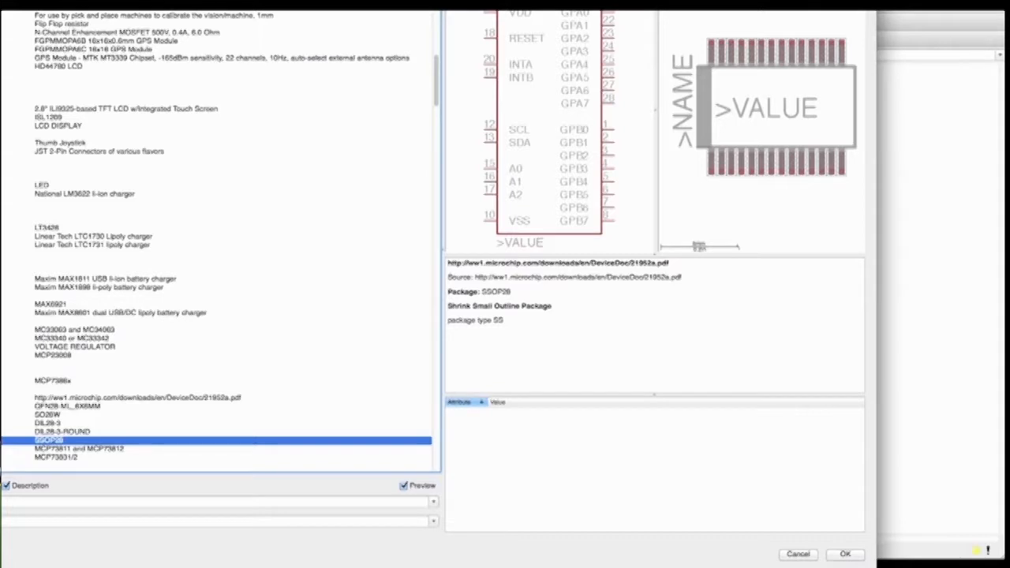
Step: Collapse the port expander's package variants and expand those of the SMT 6mm switch, EVQQ2 series
click(1, 398)
scroll(217, 241, down, 10)
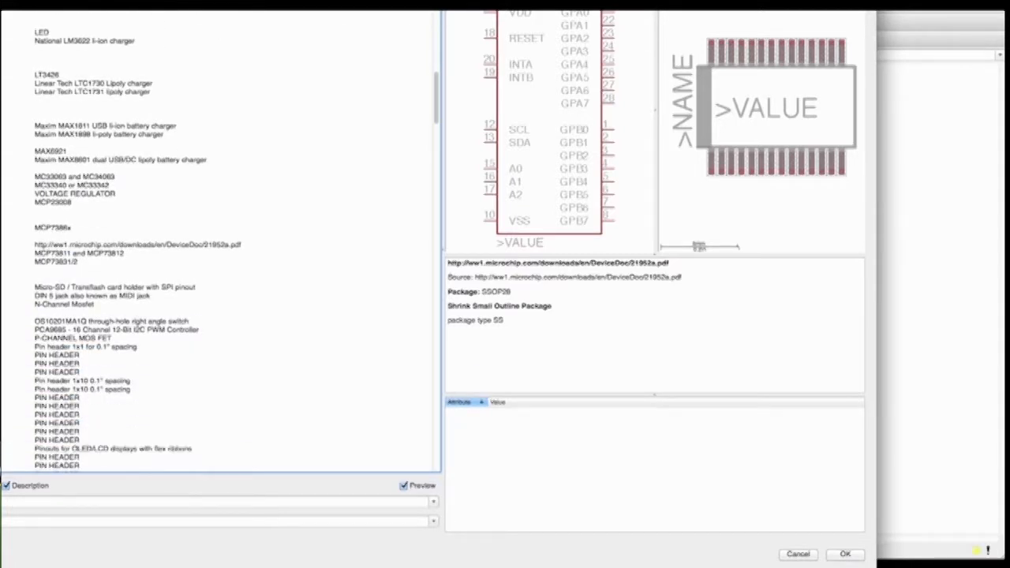
scroll(220, 241, down, 8)
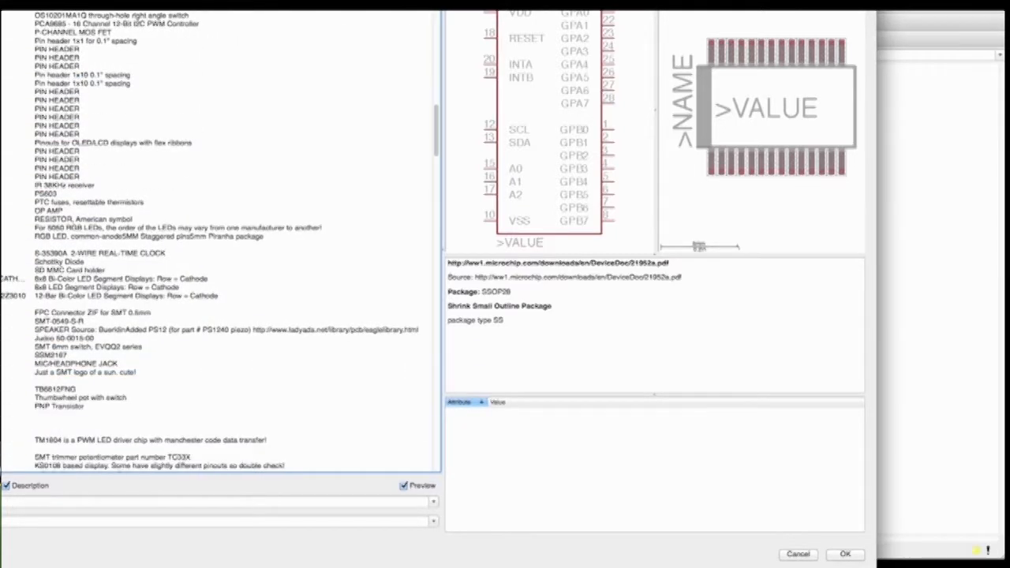
scroll(209, 242, down, 1)
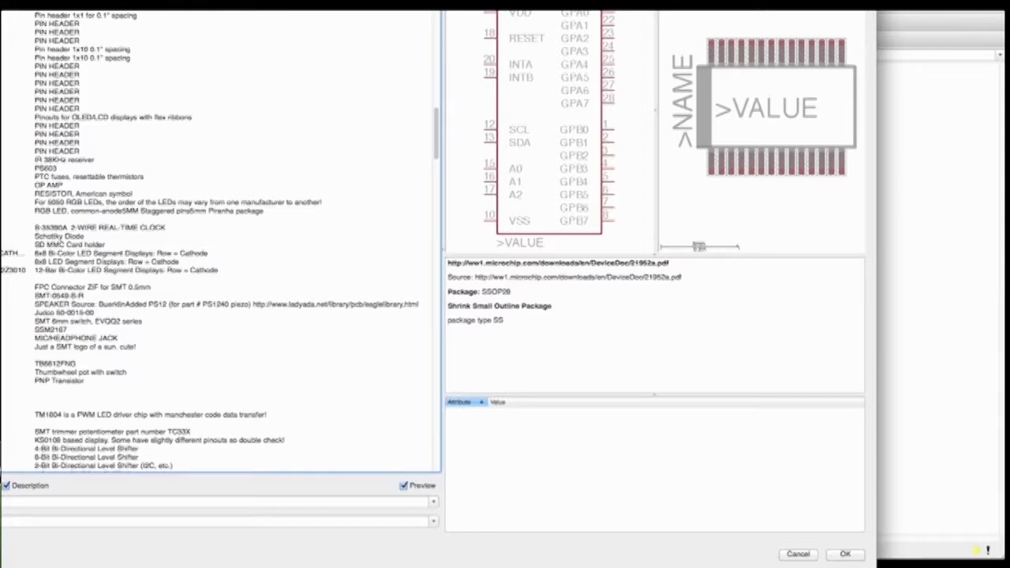
double_click(16, 321)
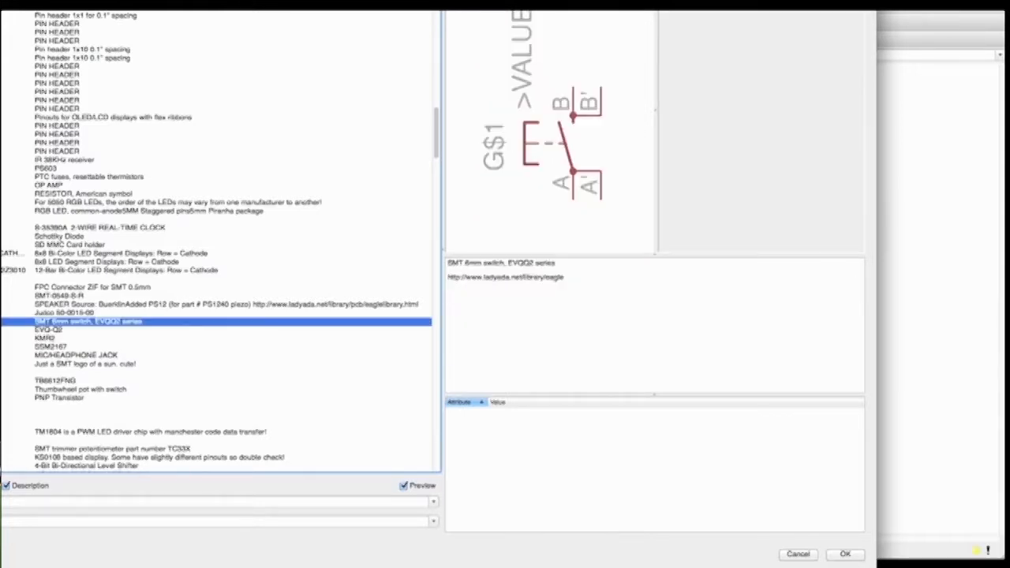
Step: Compare the switch's EVQ-Q2 and KMR2 packages, choose EVQ-Q2 for placement and dismiss the message about the untitled file
click(15, 330)
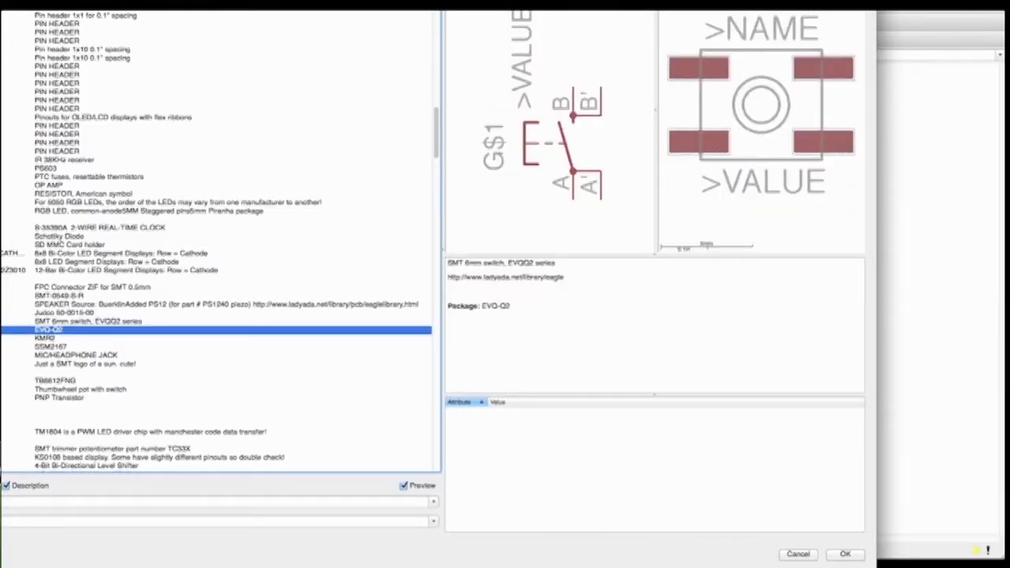
click(16, 339)
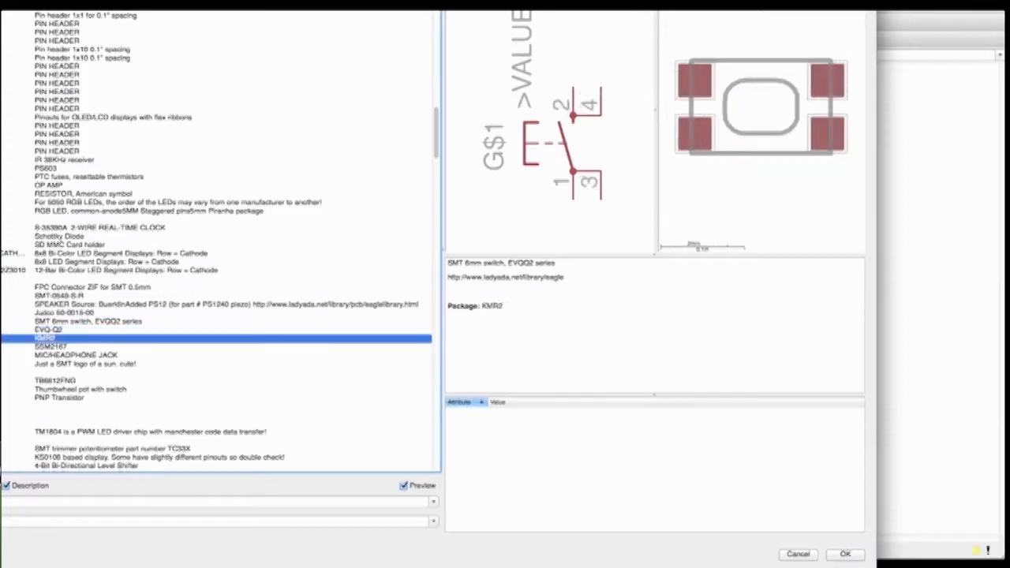
click(16, 330)
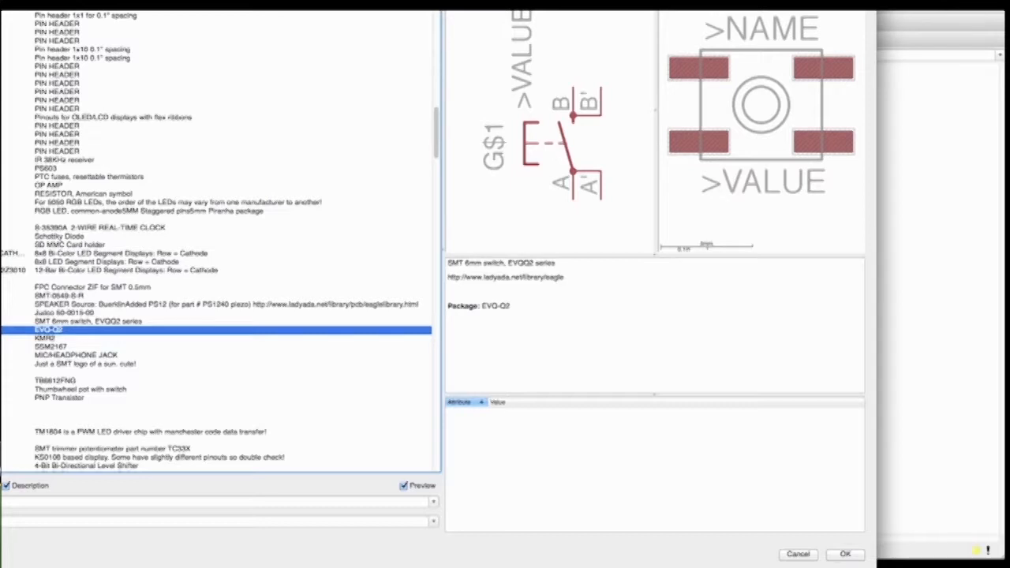
key(Return)
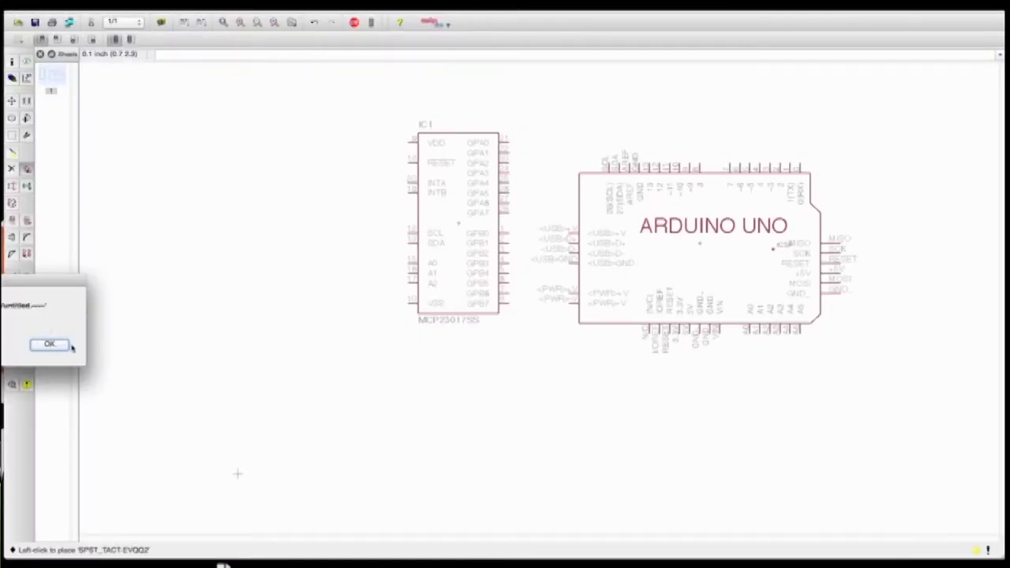
drag(31, 280, 336, 278)
click(357, 342)
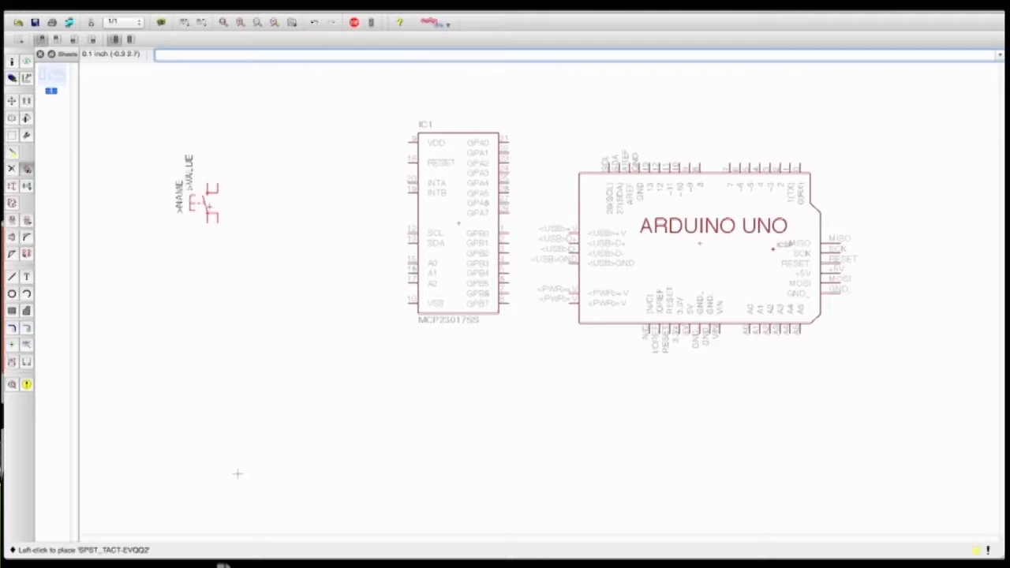
Step: Place ten SPST_TACT-EVQQ2 switches in the free area to the left of the MCP23017
click(207, 207)
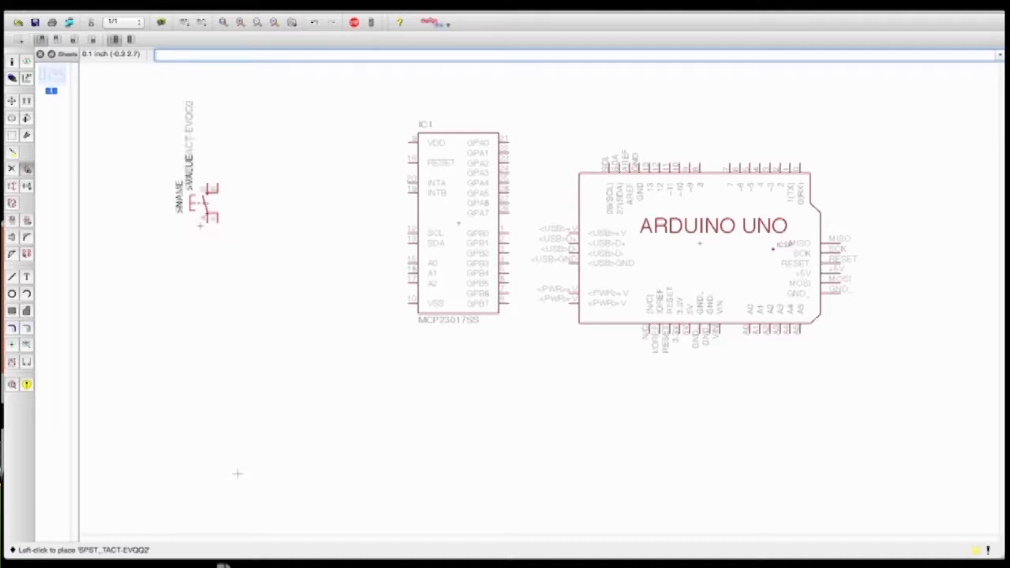
click(193, 262)
click(191, 291)
click(231, 302)
click(261, 252)
click(275, 214)
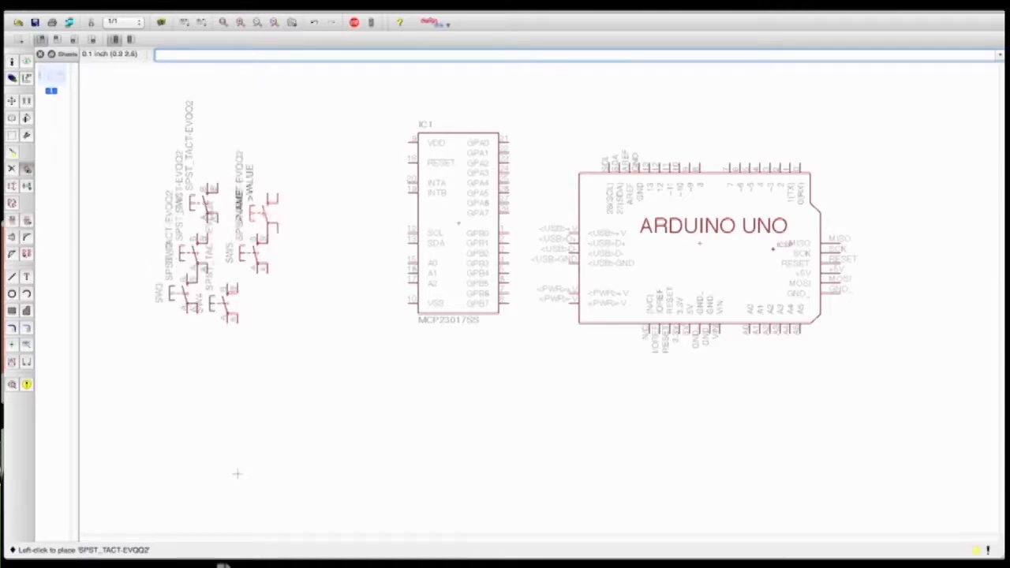
click(270, 171)
click(284, 132)
click(232, 120)
click(113, 136)
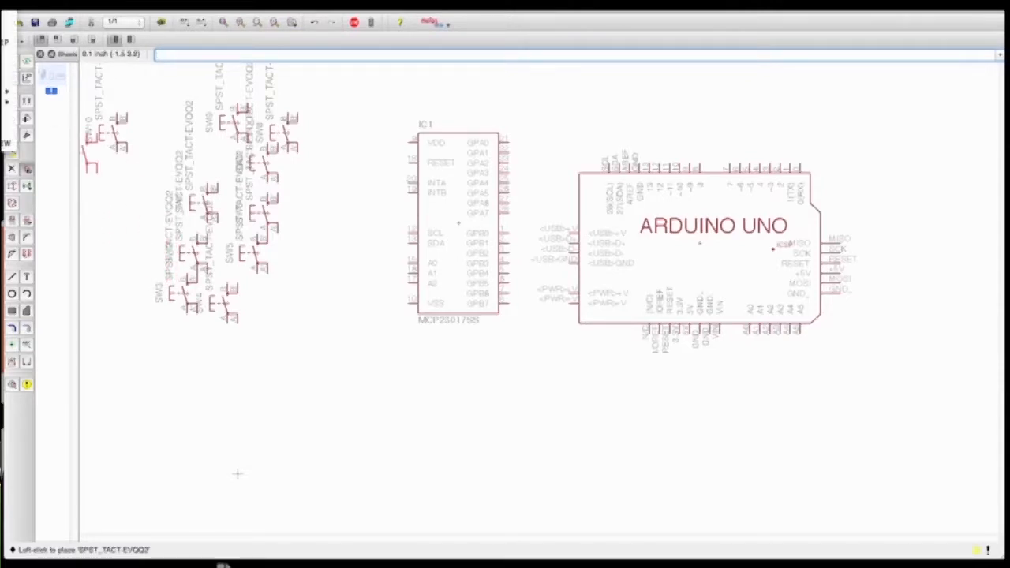
Step: Save the schematic to the Desktop folder under the name tallytest4
click(5, 11)
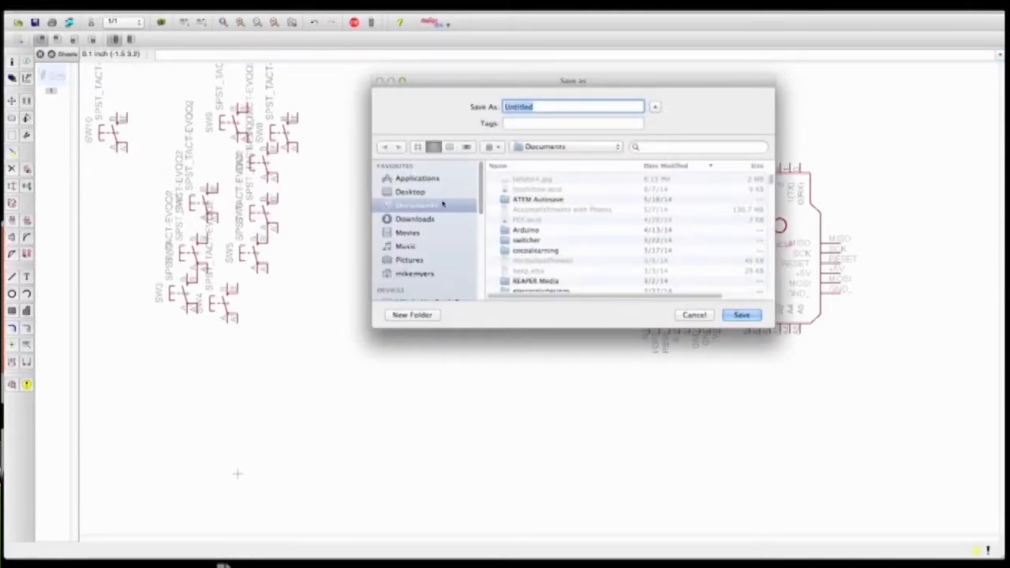
click(411, 191)
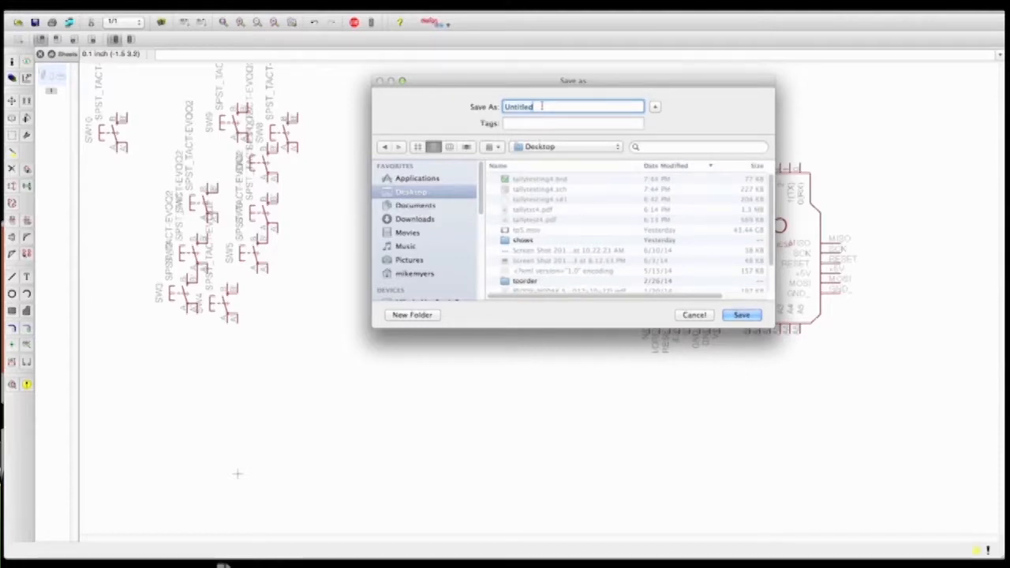
text(tallytest4)
key(Return)
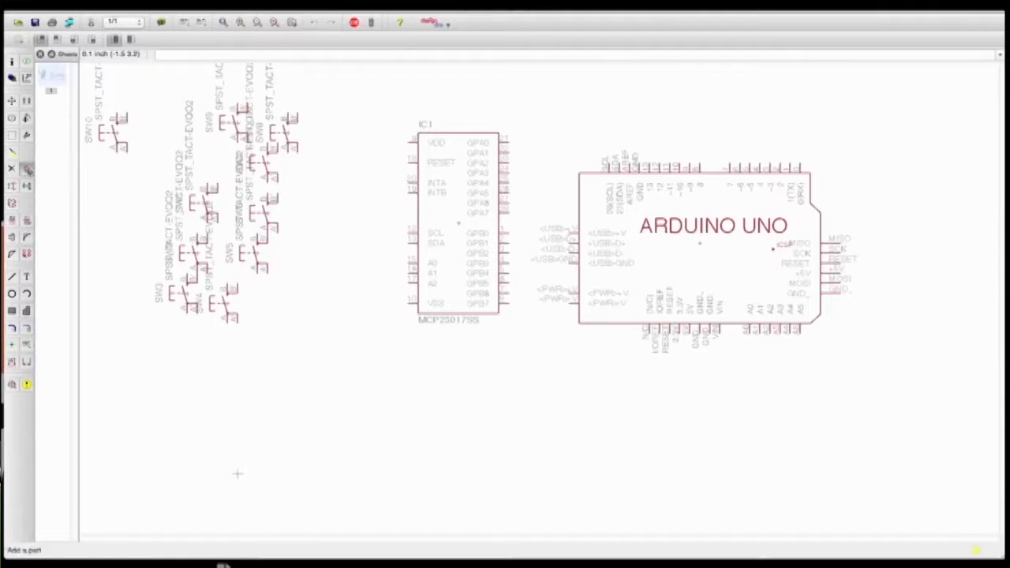
Step: Reopen the part list, expand the LED device's package variants and choose CHIPLED_0805 for placement
click(27, 169)
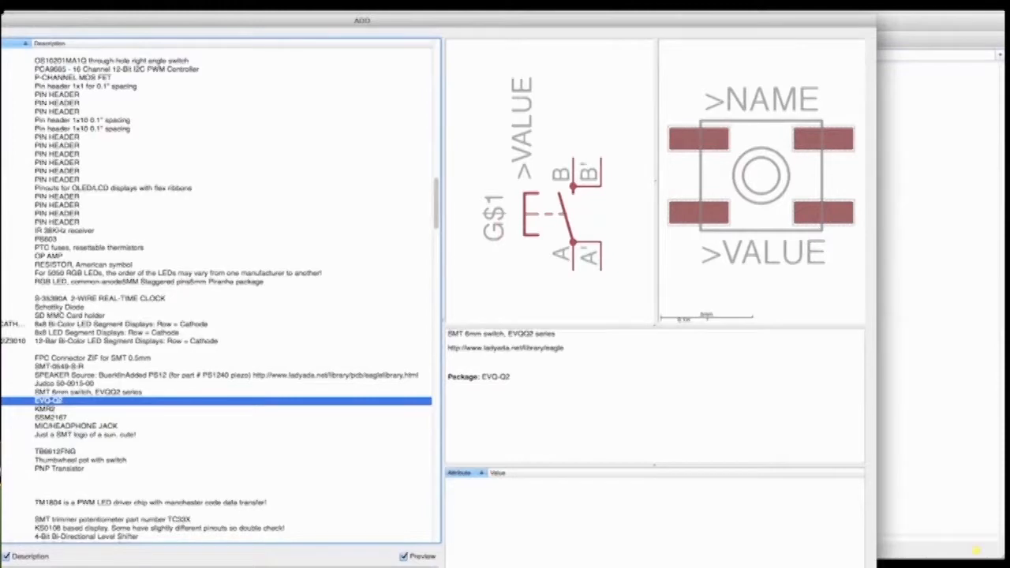
scroll(221, 292, up, 10)
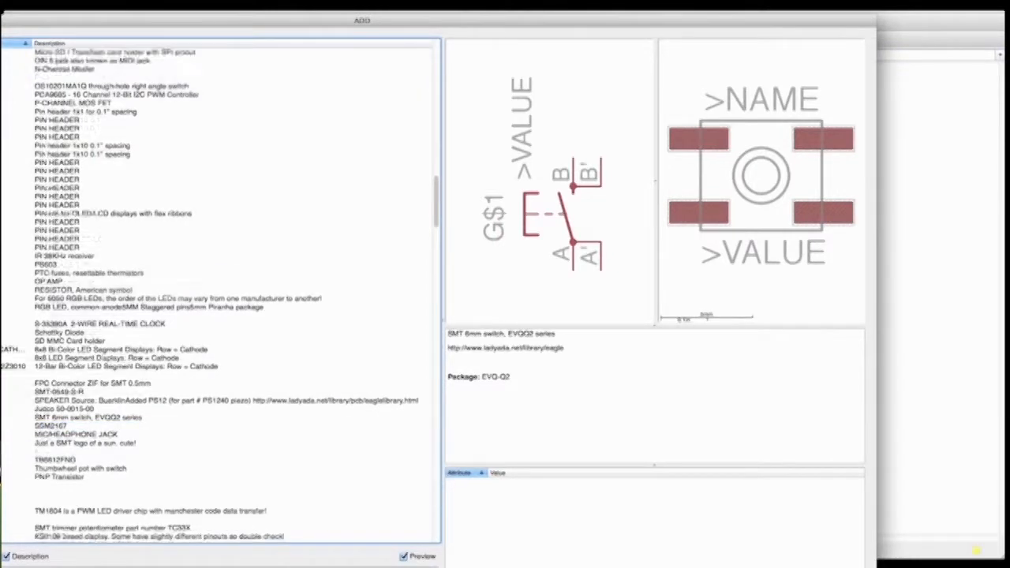
scroll(221, 292, up, 10)
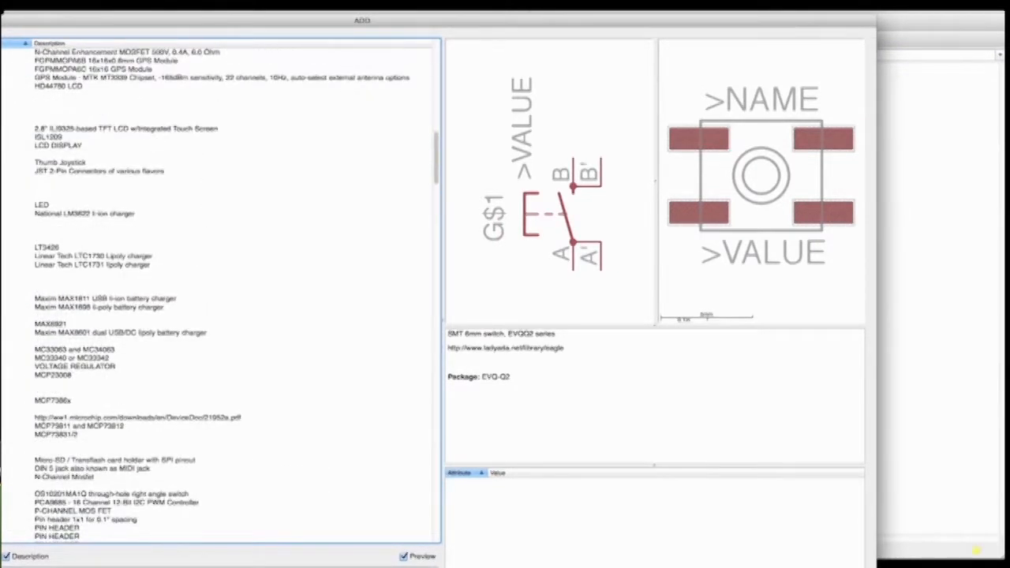
scroll(221, 292, up, 1)
click(9, 230)
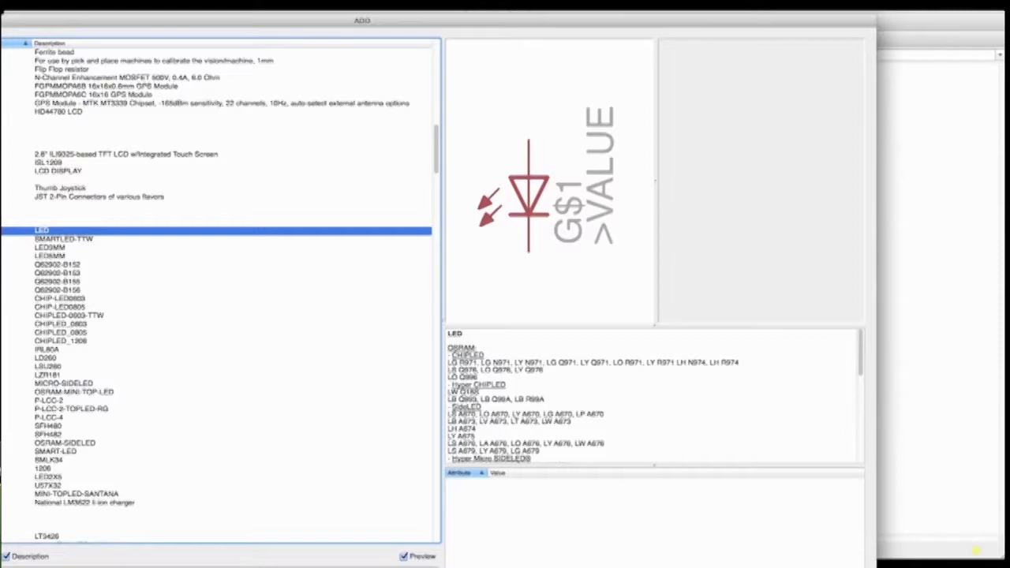
click(60, 333)
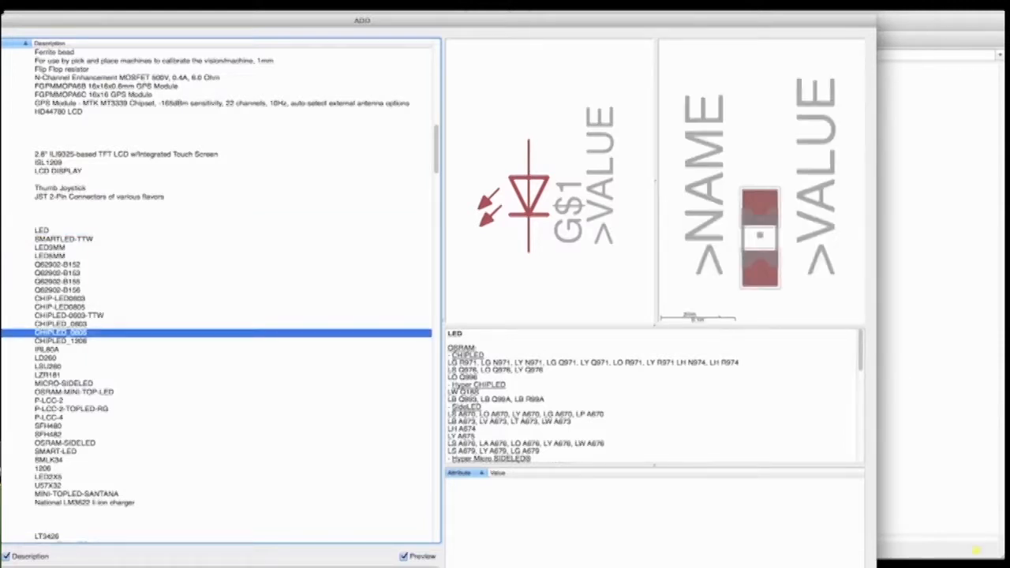
key(Return)
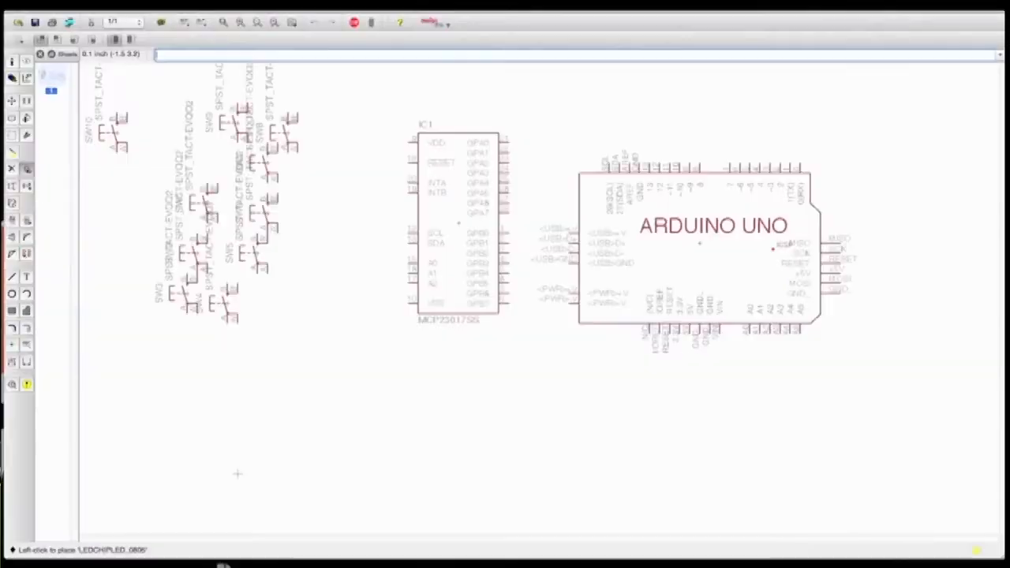
Step: Place eight CHIPLED_0805 LEDs in two loose rows below the MCP23017 and return to the part list
click(318, 408)
click(368, 418)
click(417, 428)
click(458, 408)
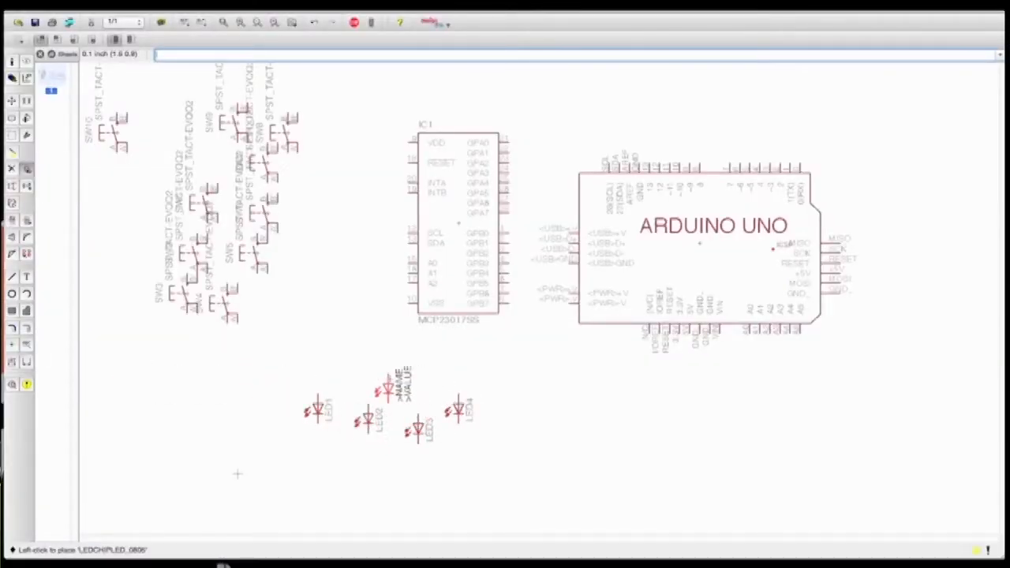
click(338, 360)
click(378, 370)
click(408, 379)
click(468, 379)
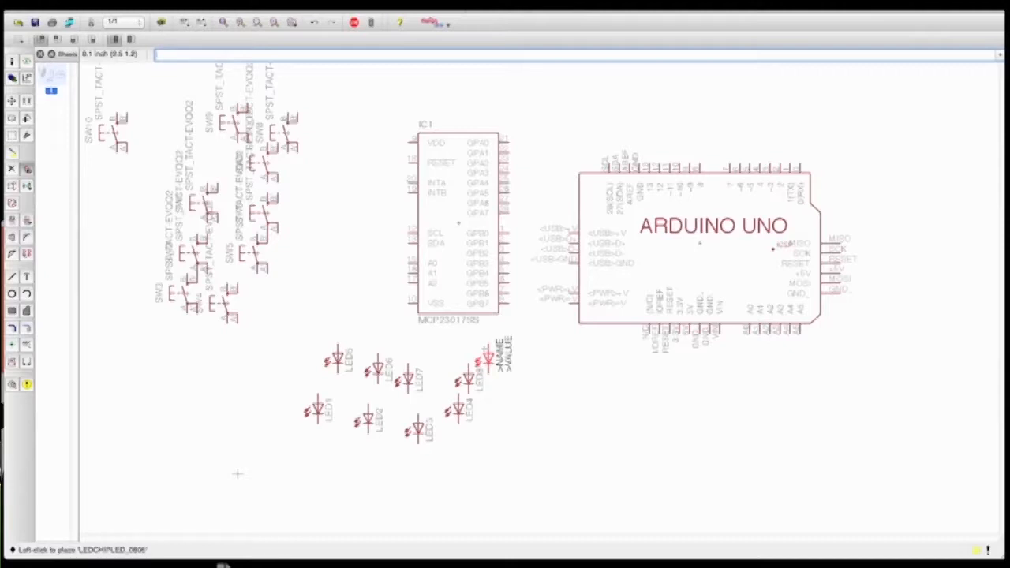
key(Escape)
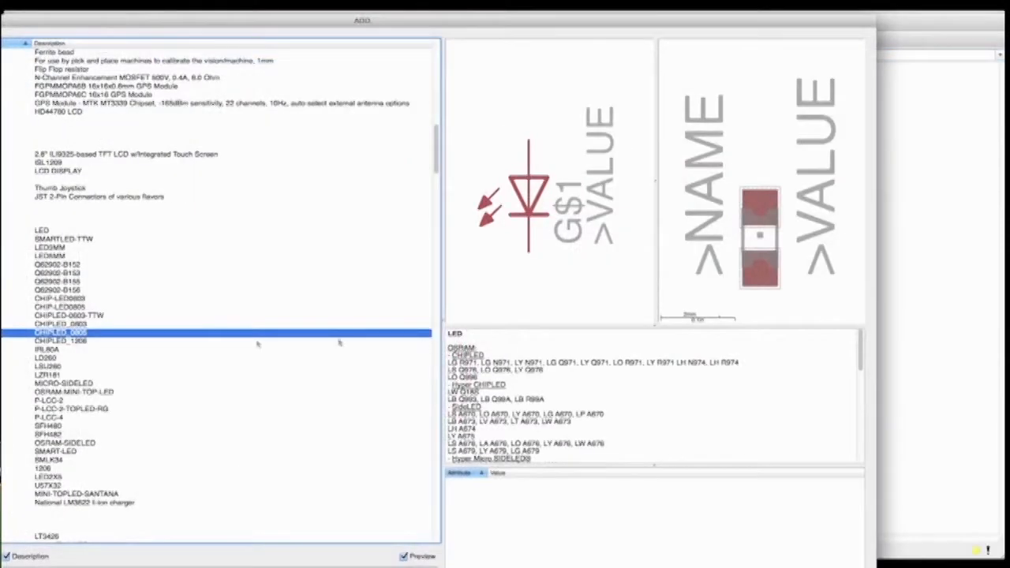
Step: Collapse the LED package variants and look through the part list for a suitable resistor entry
click(2, 230)
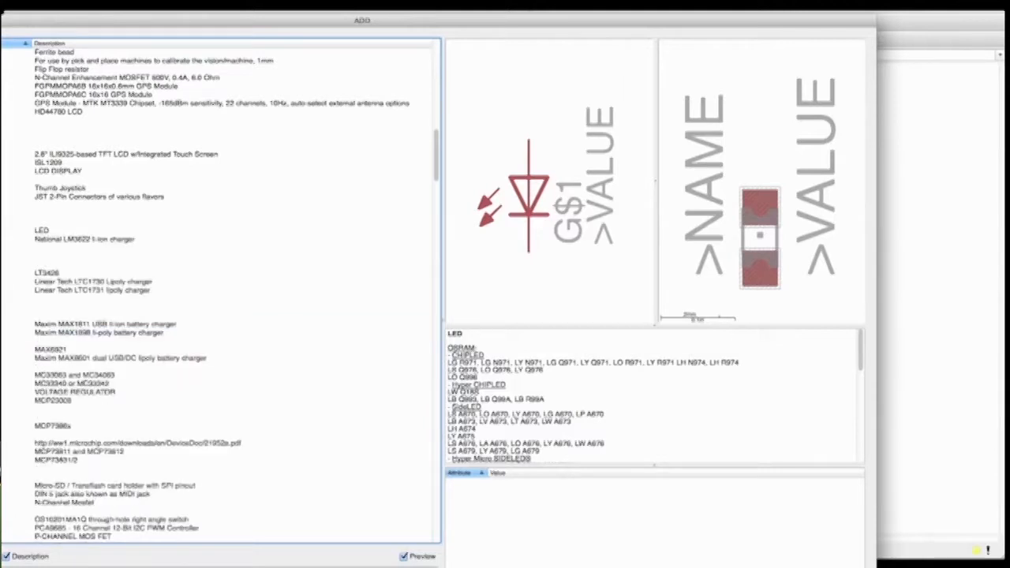
scroll(221, 292, down, 10)
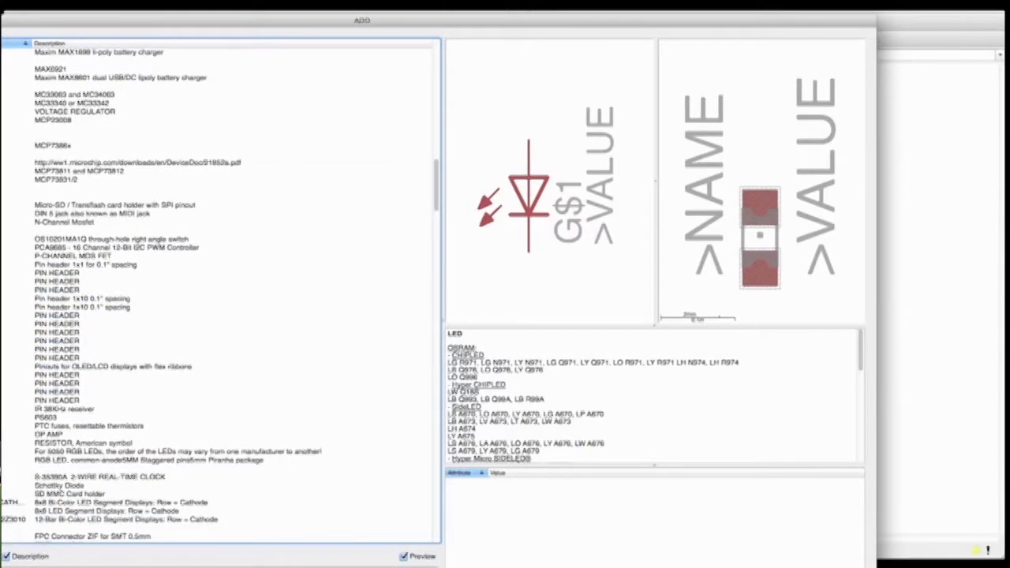
scroll(221, 292, down, 1)
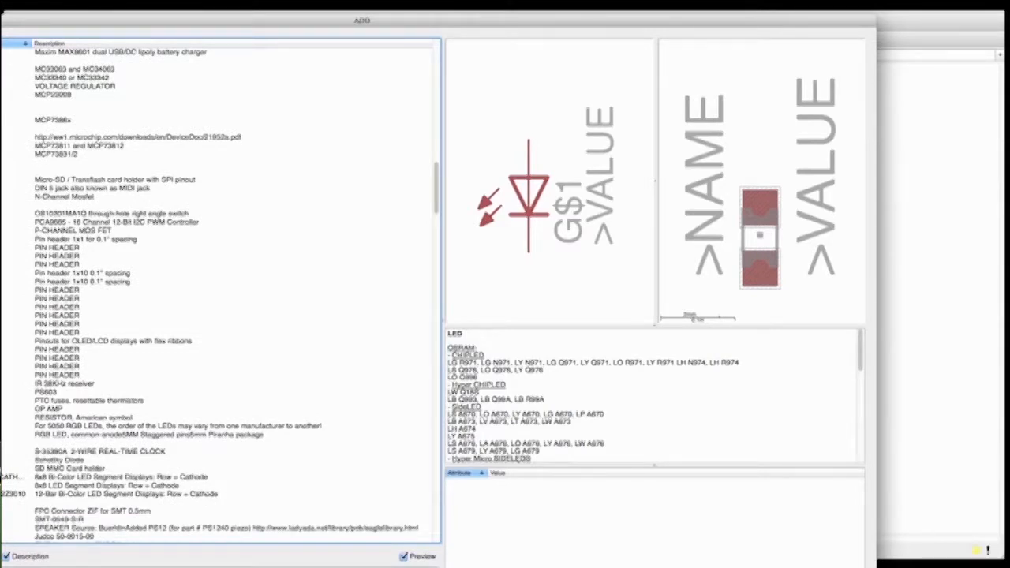
scroll(221, 292, down, 5)
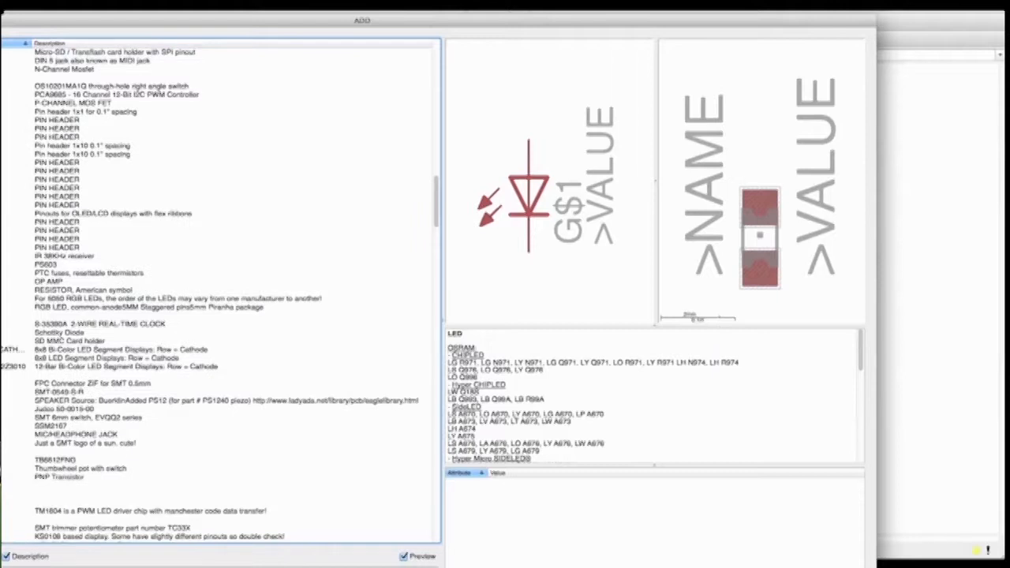
scroll(221, 292, down, 8)
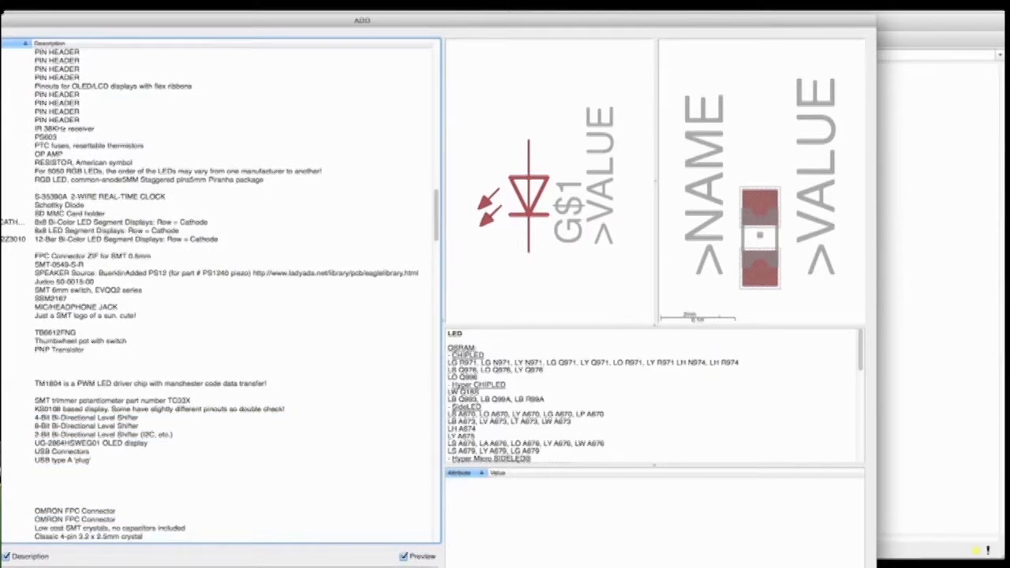
scroll(221, 292, up, 15)
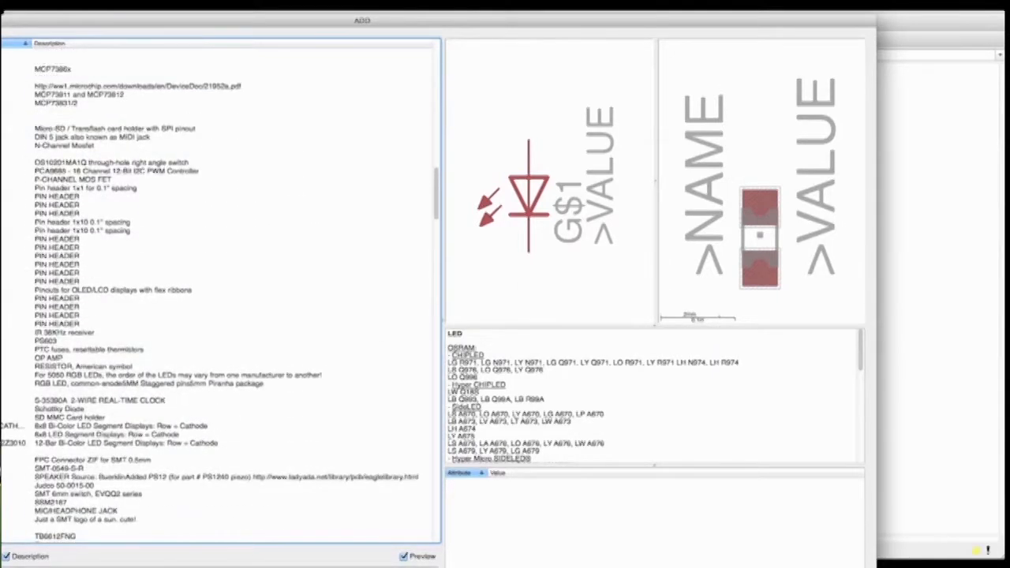
scroll(221, 292, up, 13)
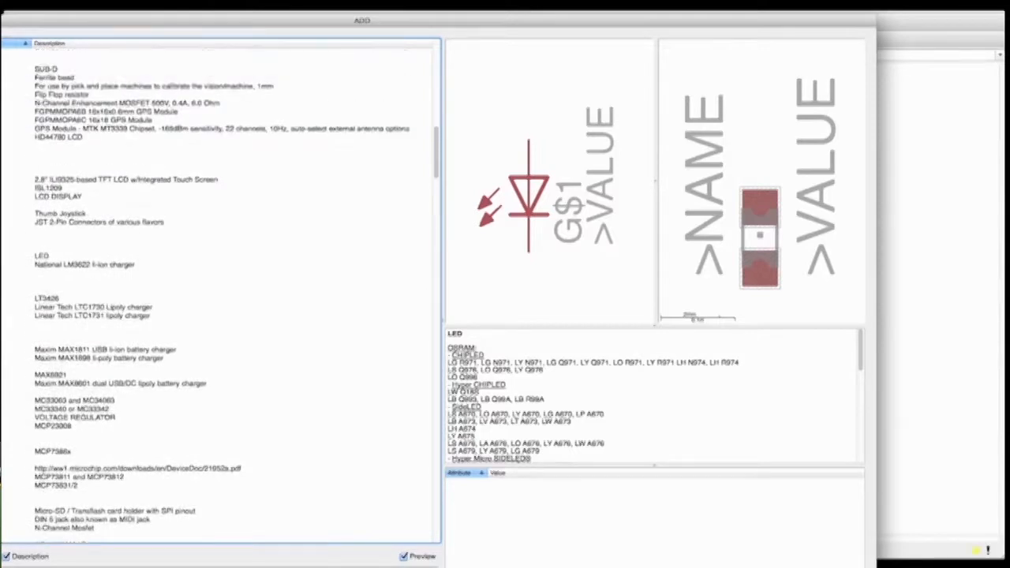
scroll(221, 292, up, 10)
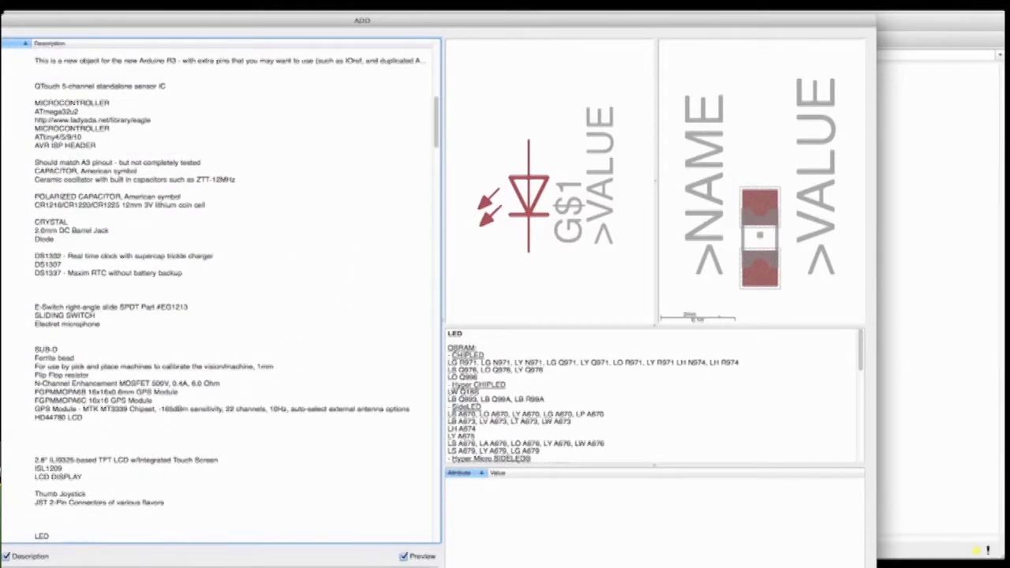
scroll(221, 292, up, 5)
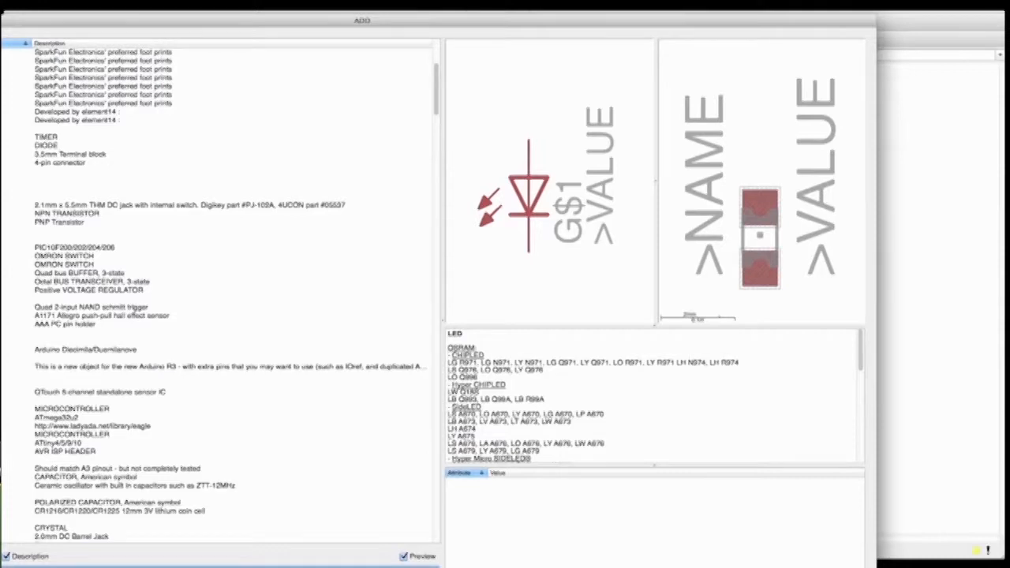
Step: Search the part library for 0805 resistors, check the CRCW08051K21FKEA entry and browse to the end of the results
key(Return)
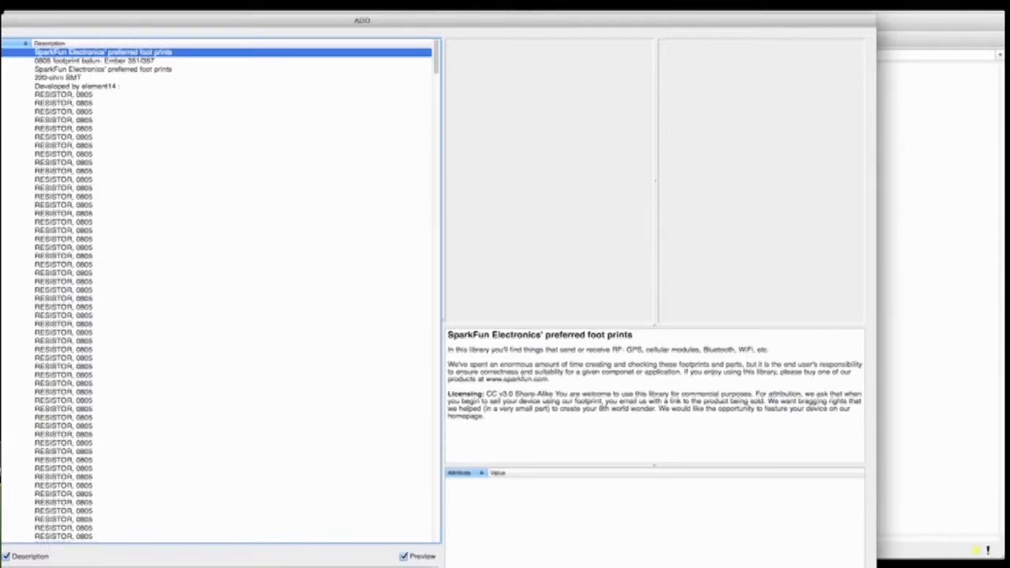
click(16, 205)
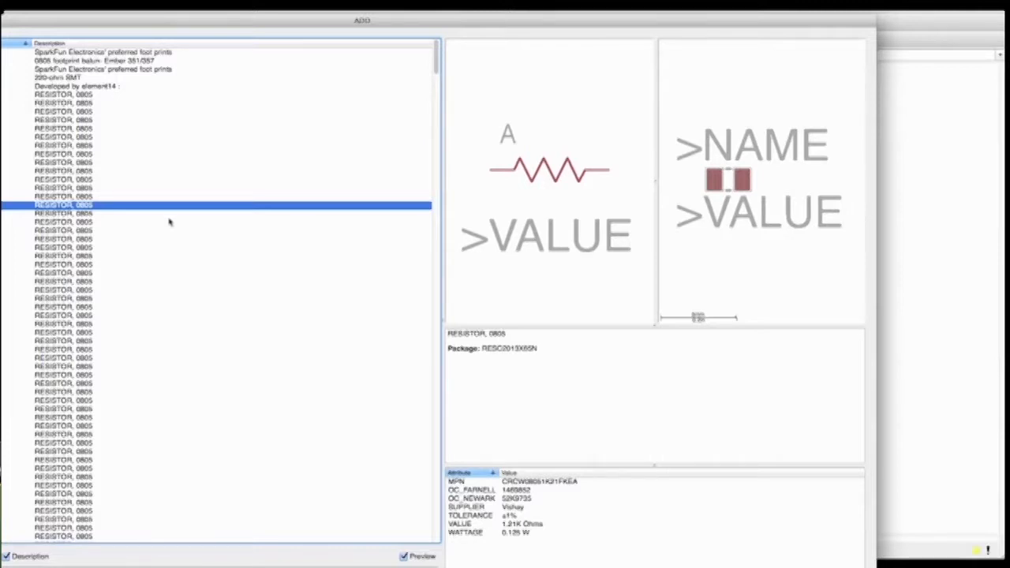
scroll(172, 220, down, 5)
scroll(174, 220, down, 10)
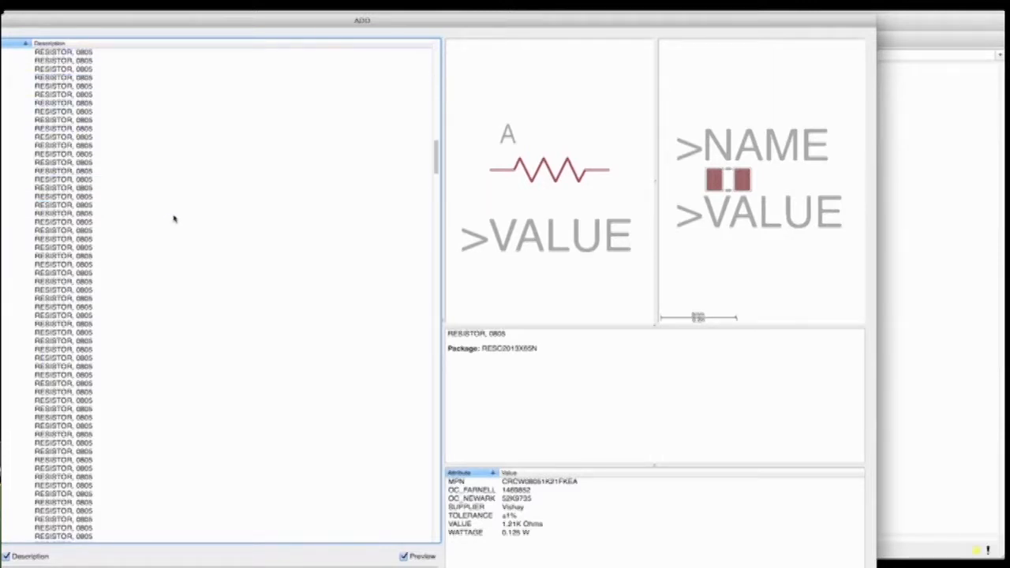
scroll(175, 219, down, 9)
scroll(173, 219, down, 5)
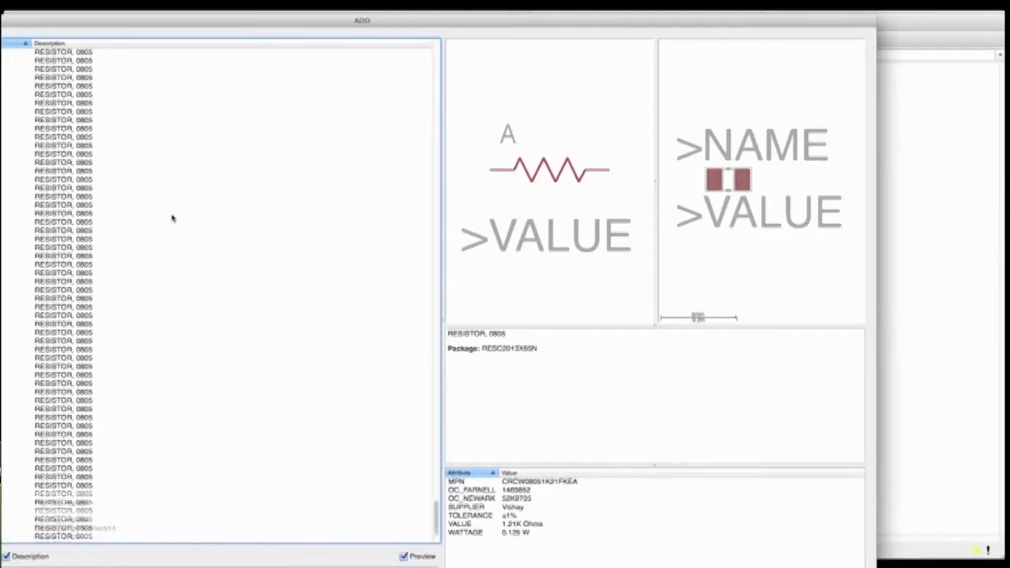
scroll(173, 219, down, 3)
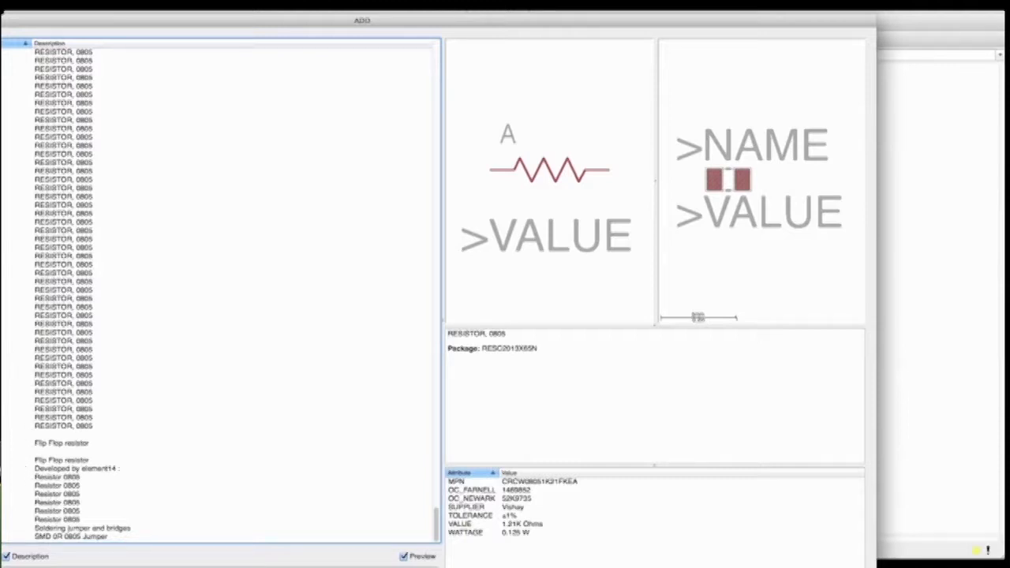
Step: Compare several 0805 resistors near the end of the results and choose the 0.1 Ohm WSL0805R1000FEA for placement
click(57, 503)
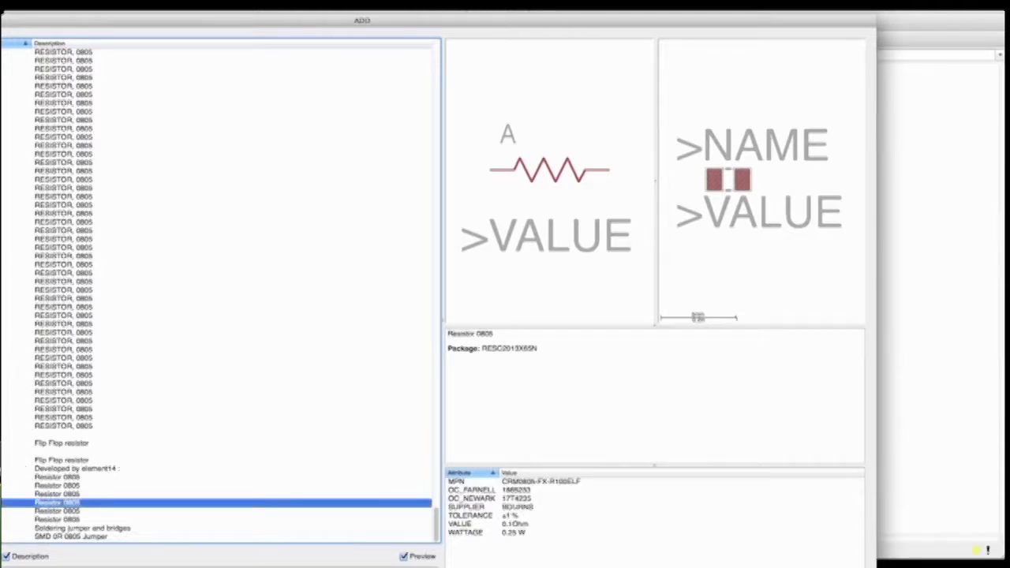
click(57, 478)
click(57, 468)
click(57, 503)
click(57, 519)
click(63, 341)
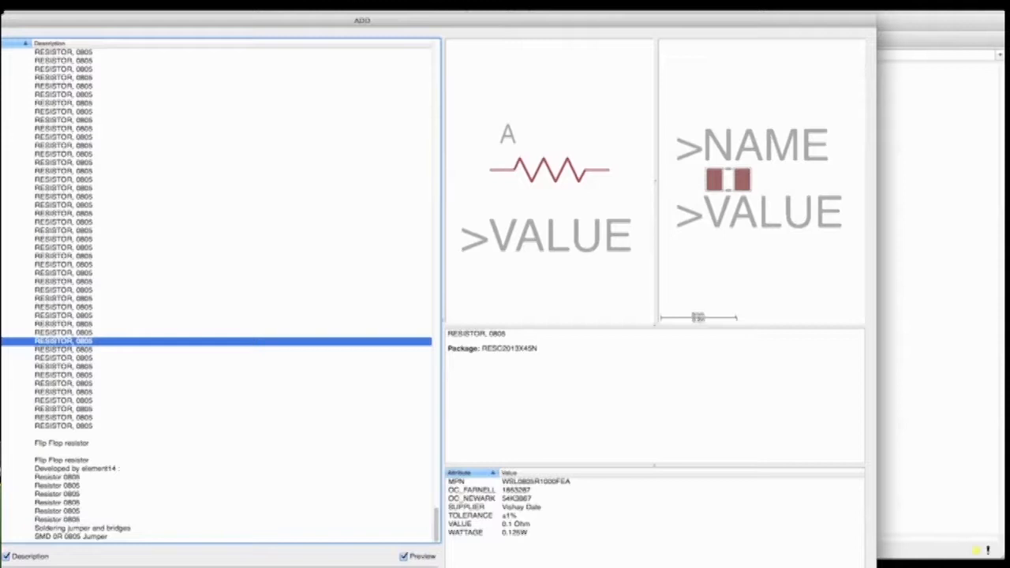
key(Return)
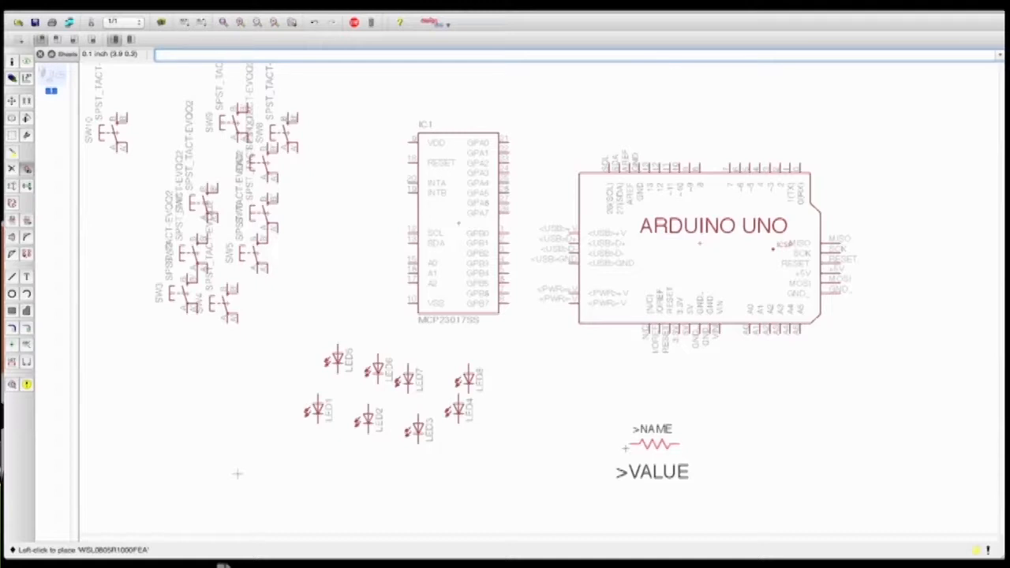
Step: Place five WSL0805R1000FEA resistors below the Arduino Uno, two under its centre and three stacked beyond its right edge
click(644, 437)
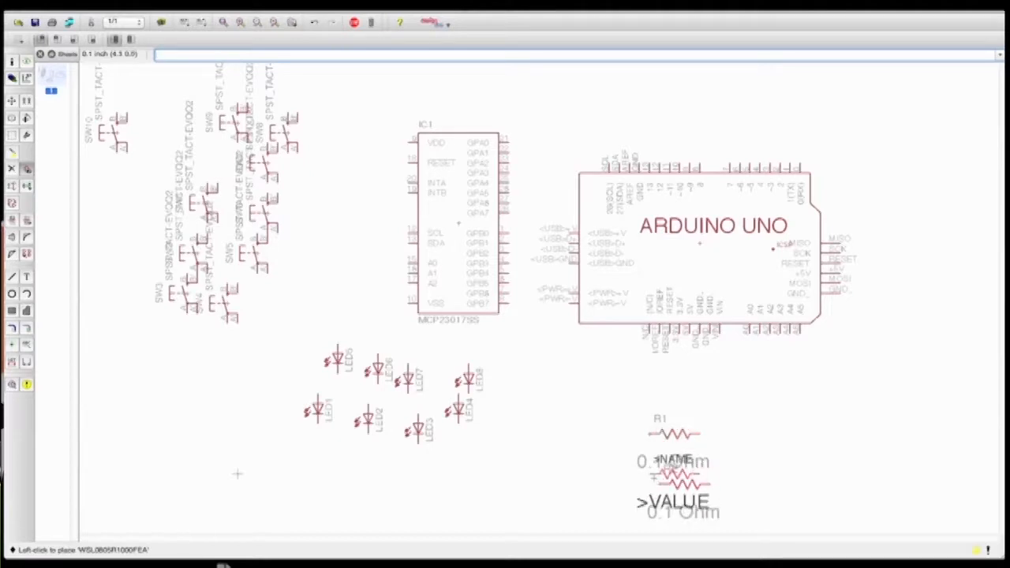
click(657, 483)
click(841, 384)
click(850, 434)
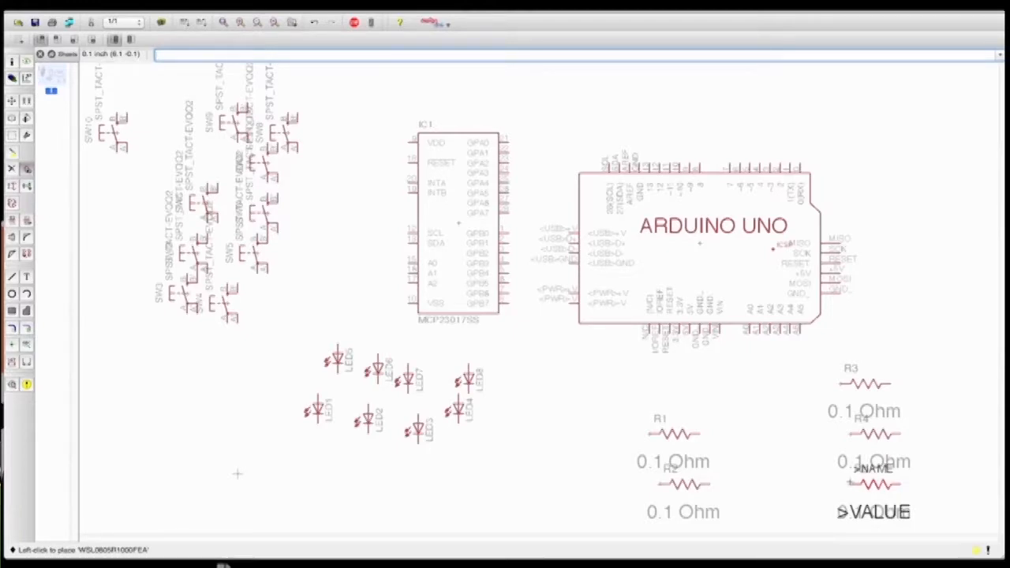
click(875, 484)
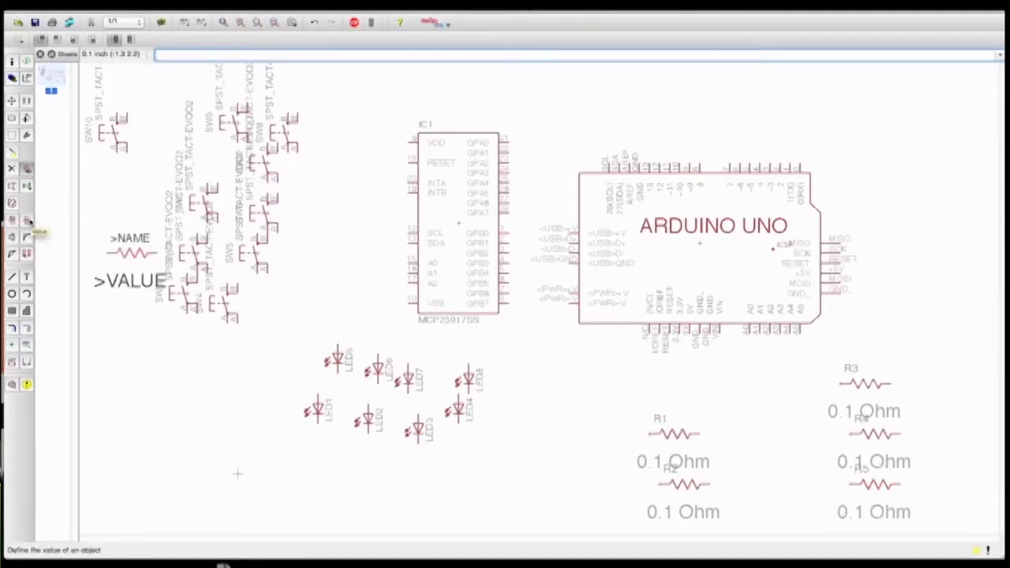
Step: Reopen the part list, search the library for resistors and browse the results for resistor networks
click(31, 174)
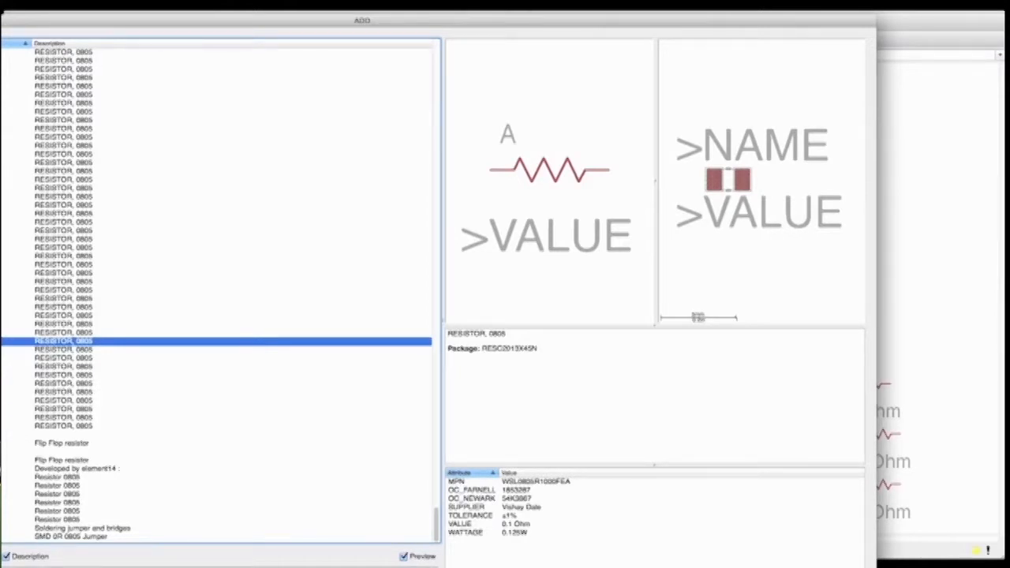
key(Return)
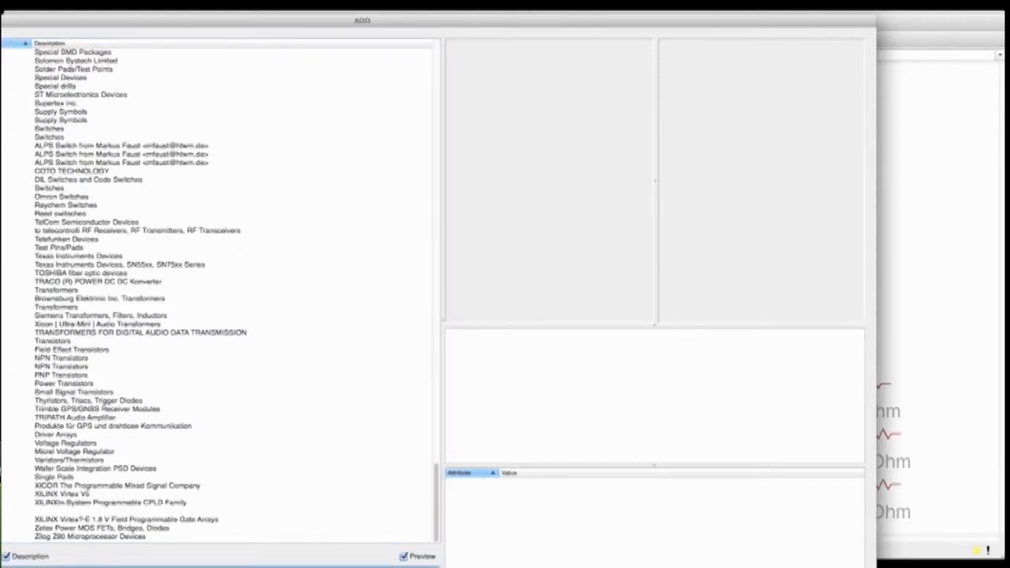
key(Return)
scroll(221, 293, down, 10)
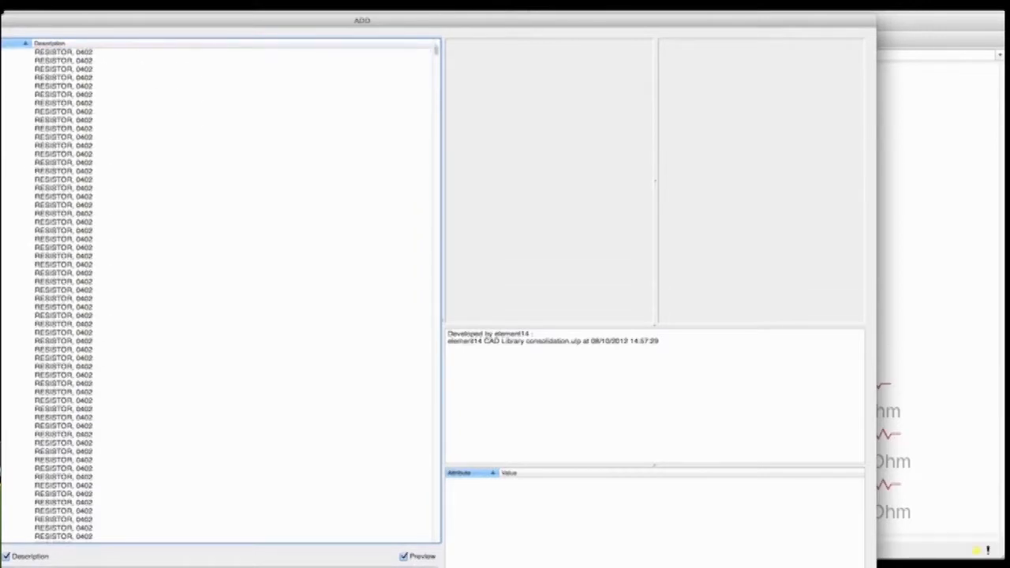
scroll(221, 293, down, 10)
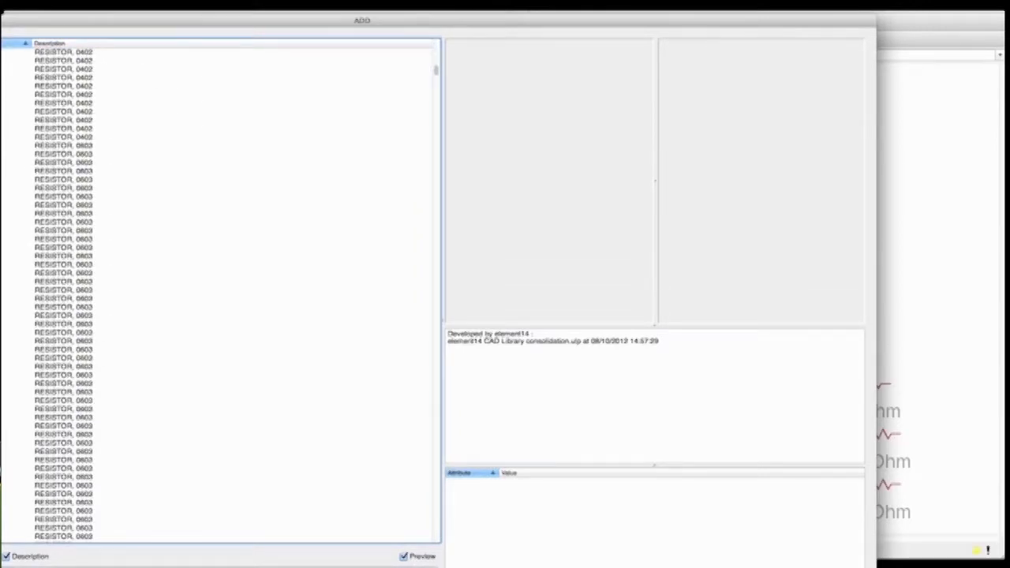
scroll(221, 292, down, 5)
drag(438, 105, 425, 562)
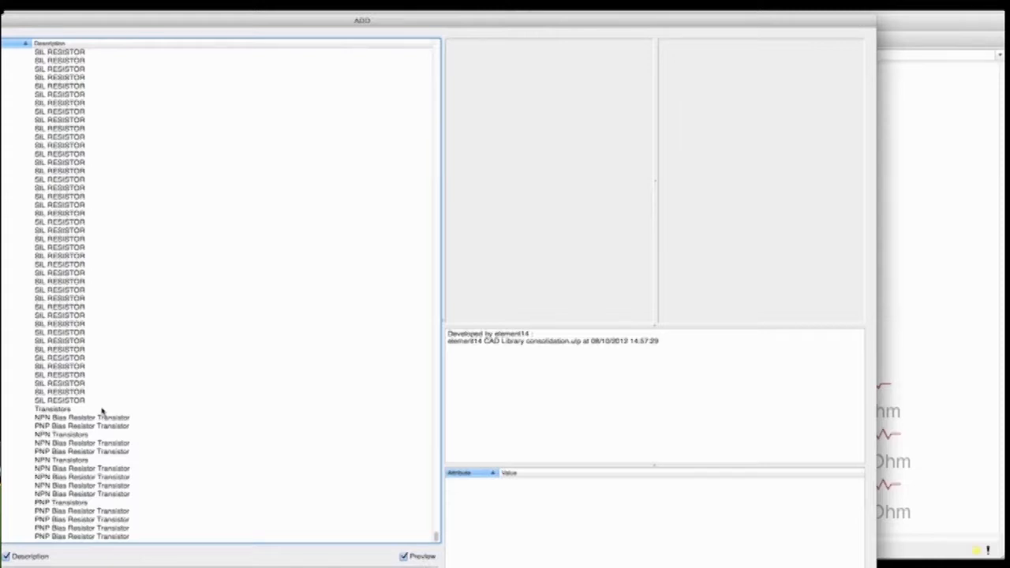
scroll(102, 410, up, 7)
scroll(102, 411, up, 9)
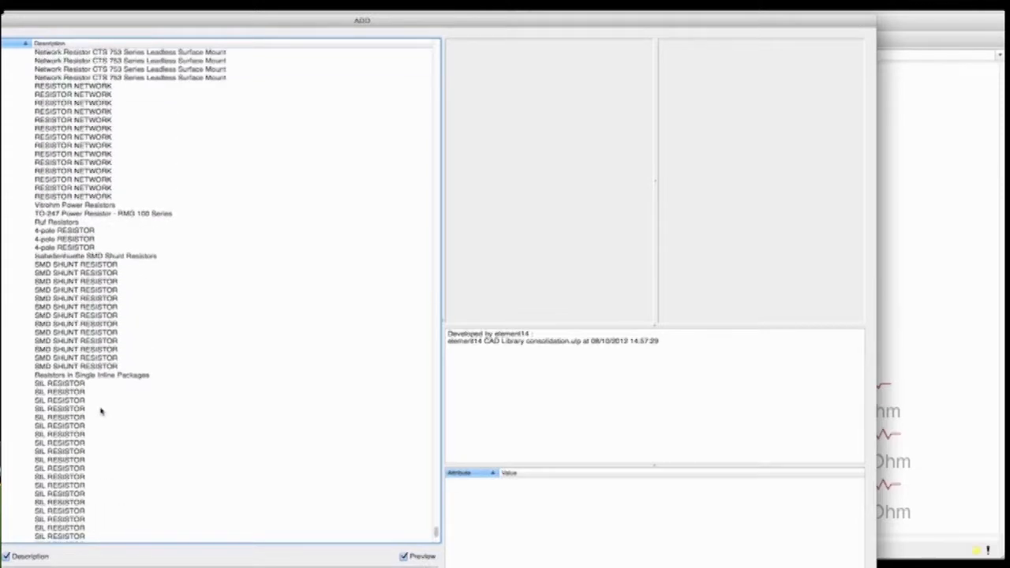
scroll(102, 410, up, 2)
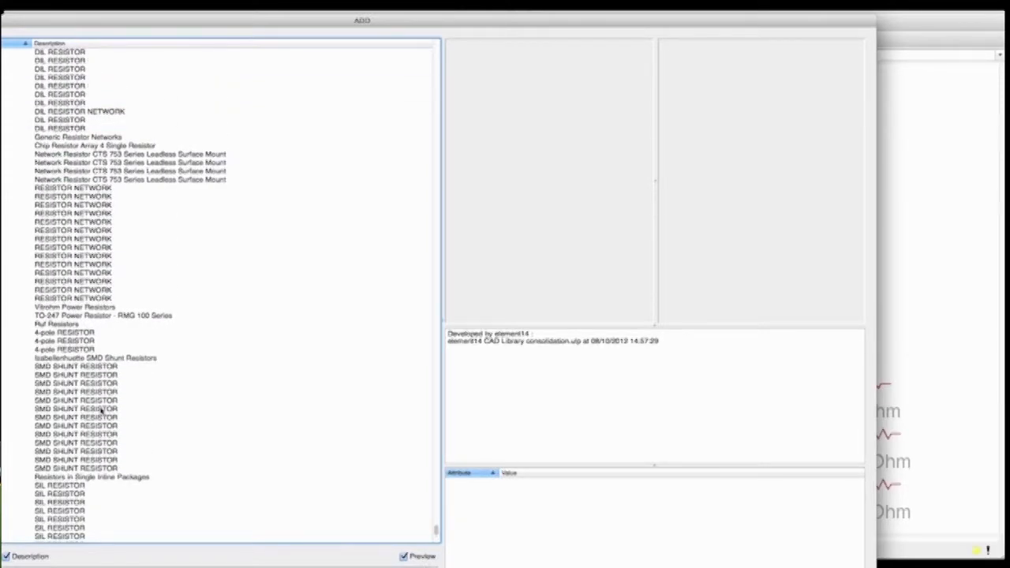
Step: Choose the eight-resistor Bourns network in package 2QSP16, place one to the left of the LEDs and return to the part list
click(47, 221)
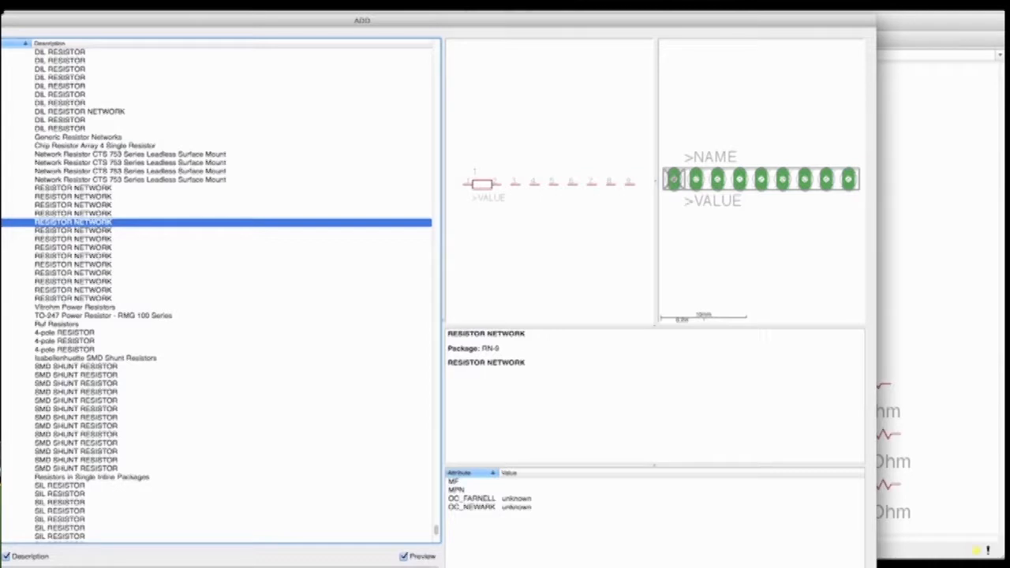
scroll(216, 292, up, 5)
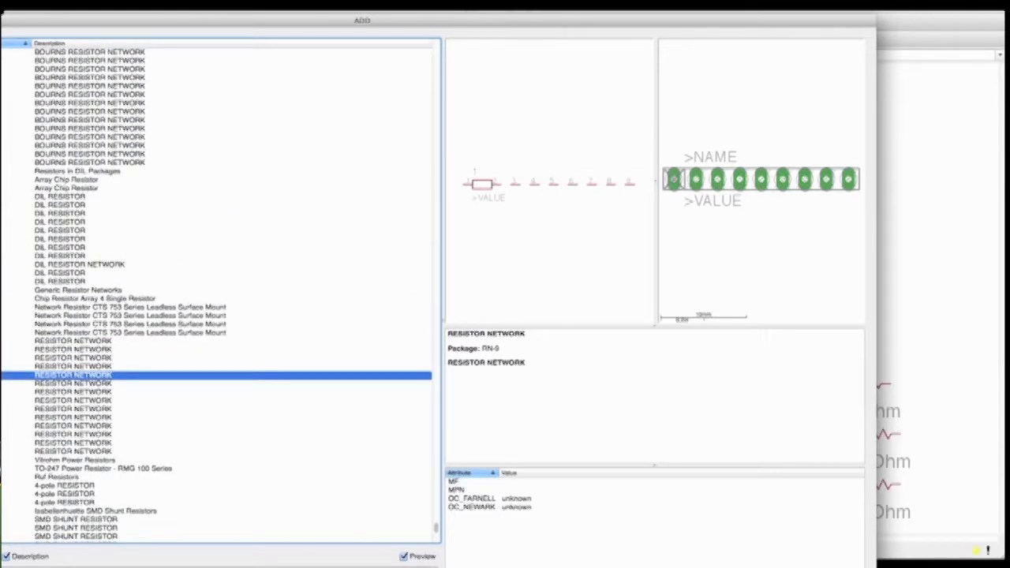
scroll(216, 292, up, 5)
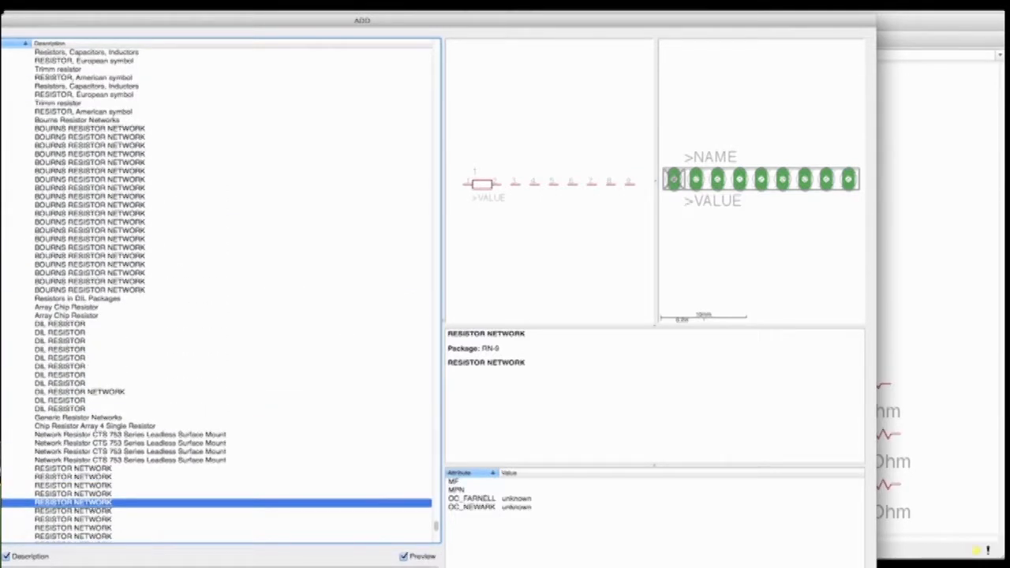
scroll(217, 292, down, 1)
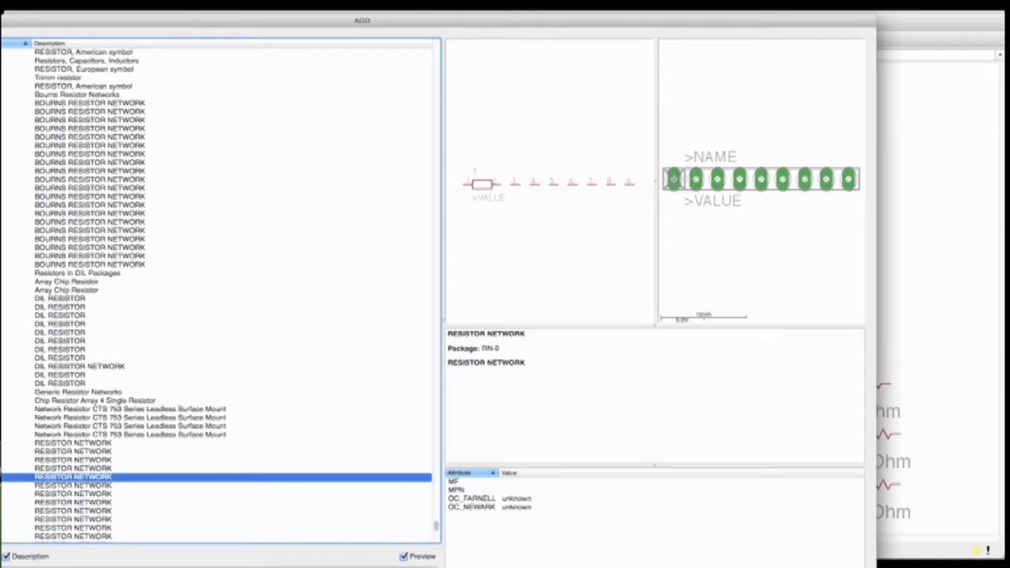
click(90, 154)
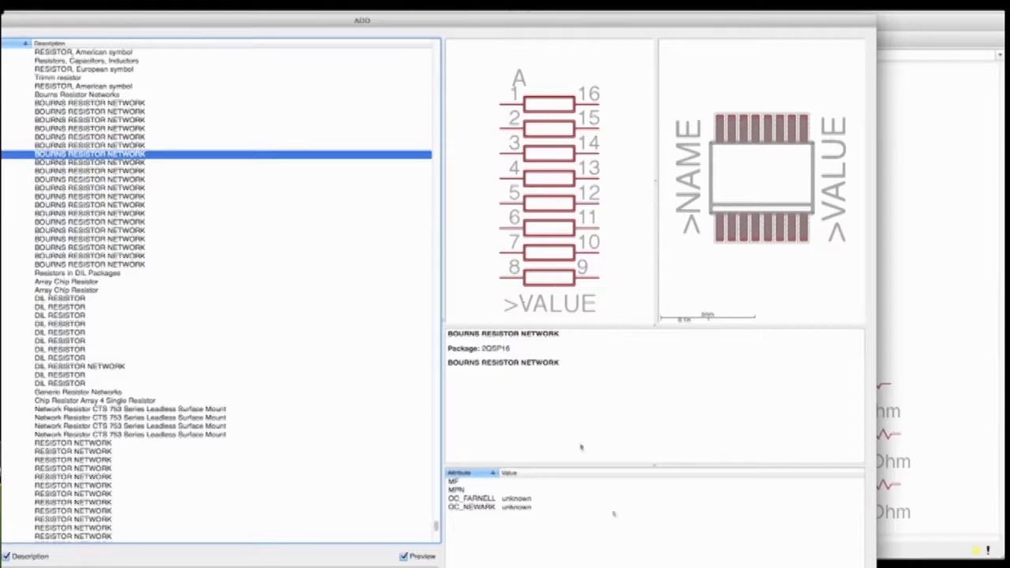
double_click(85, 157)
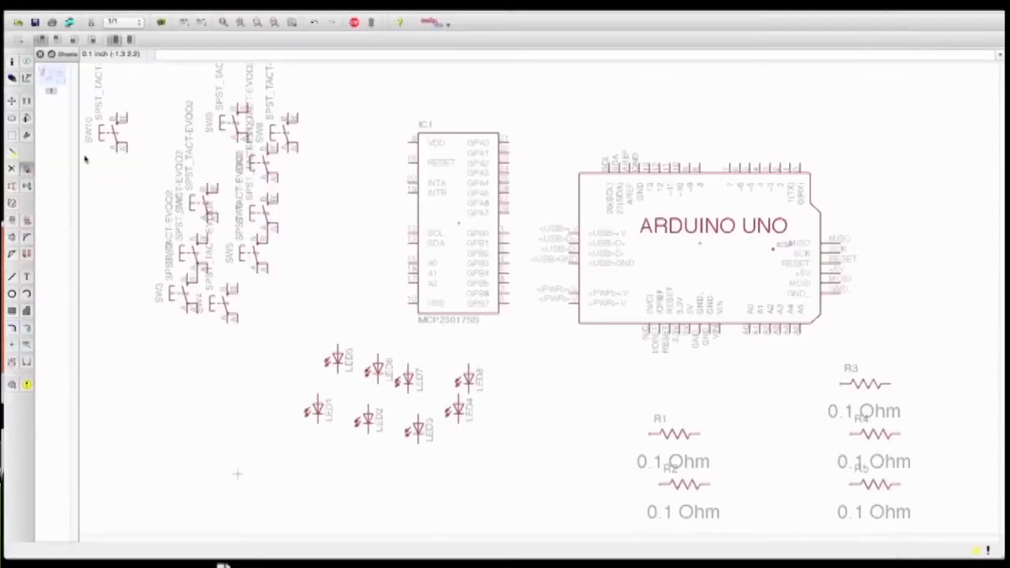
click(167, 436)
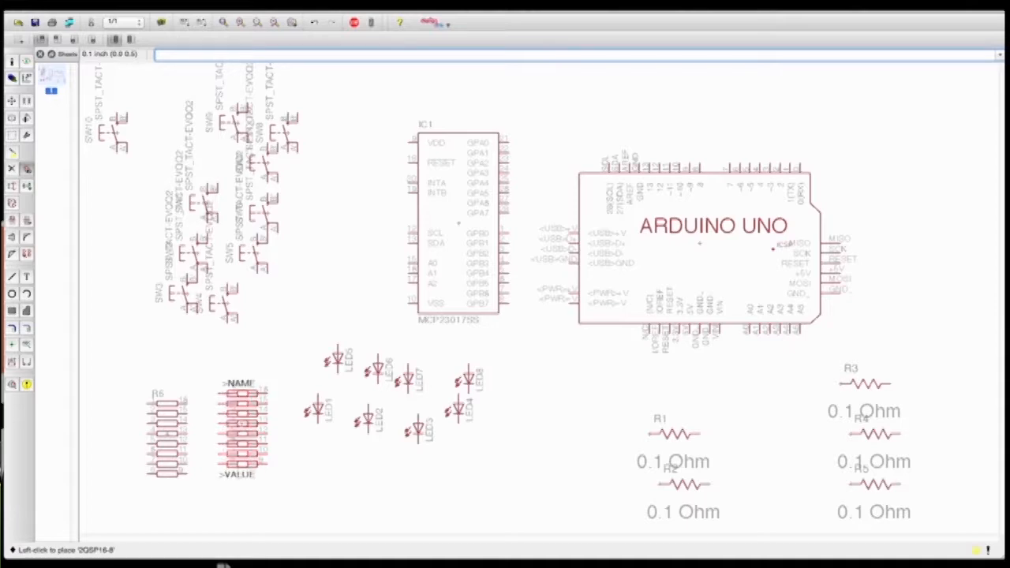
key(Escape)
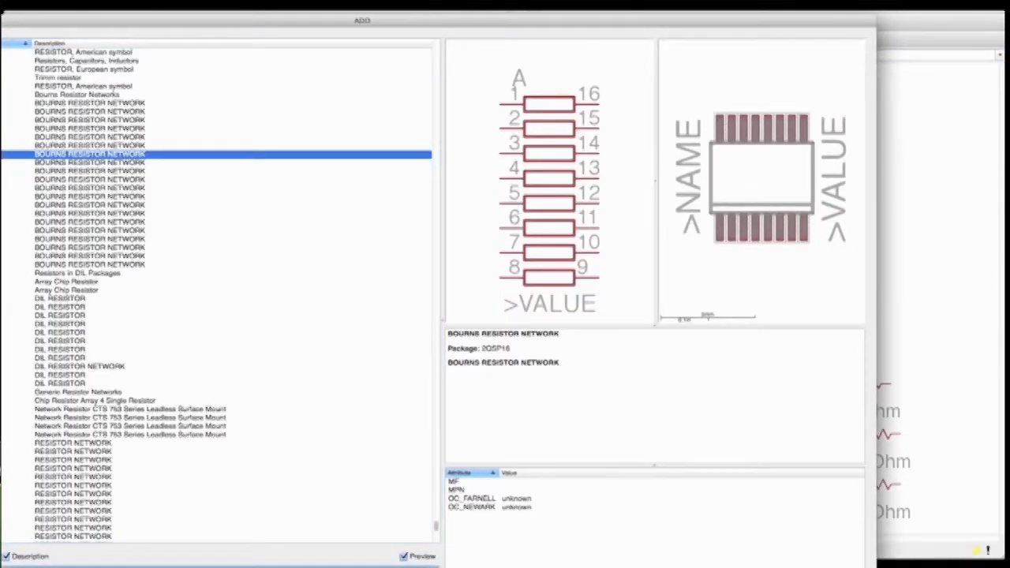
Step: Search the library for RGB LEDs, compare the through-hole common anode and common cathode types, and list the common cathode variants
key(Return)
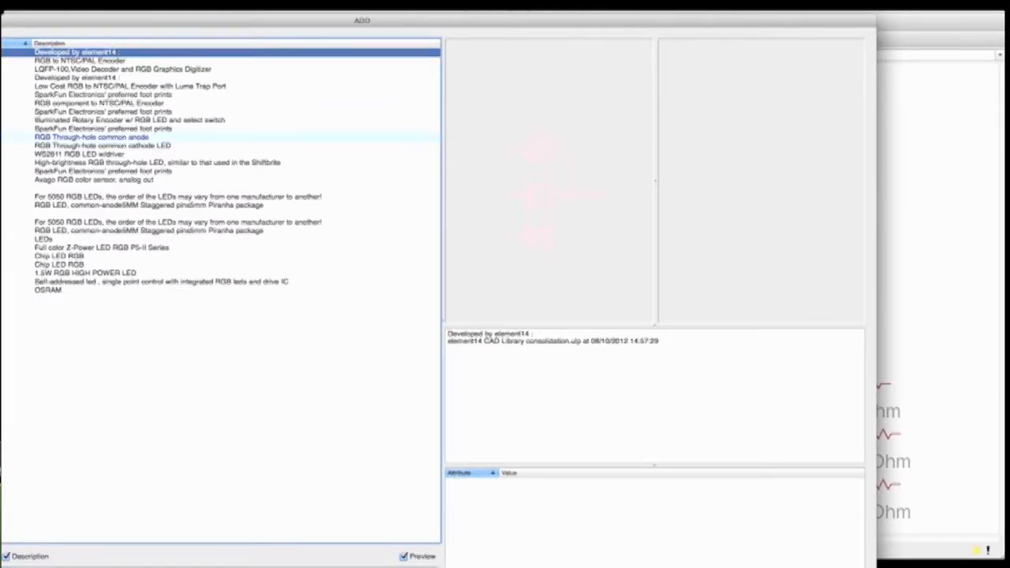
click(90, 137)
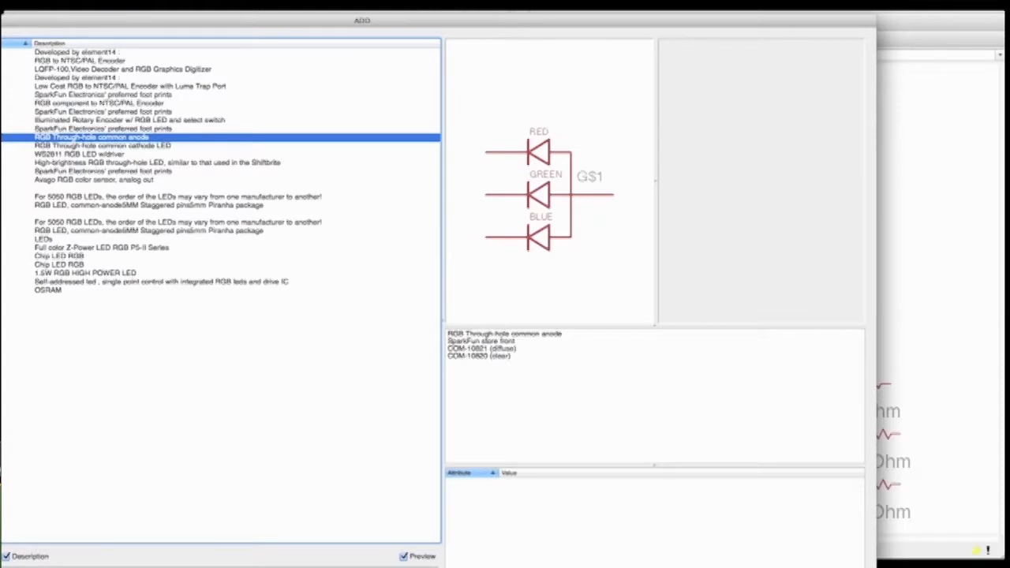
click(102, 145)
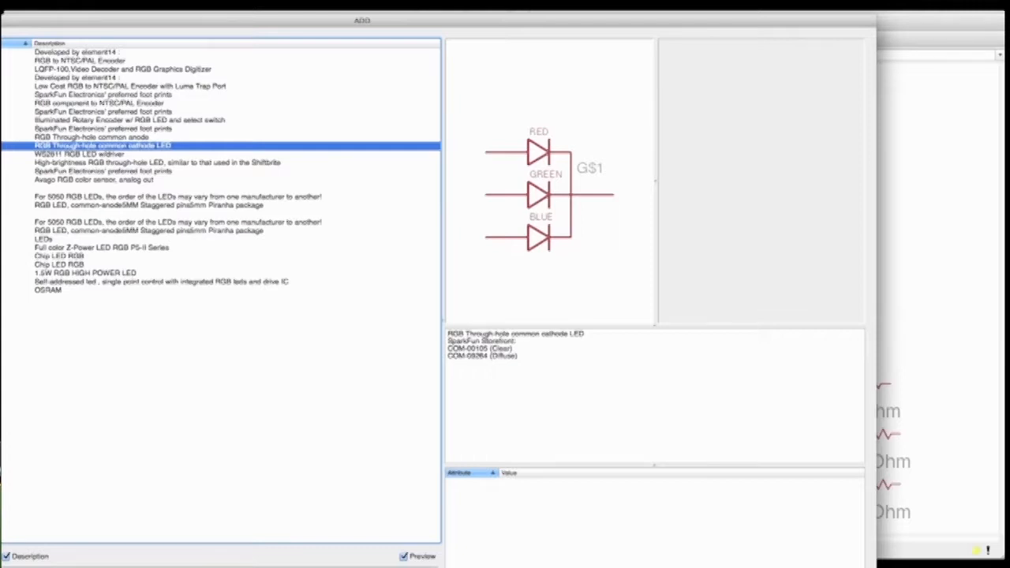
key(Right)
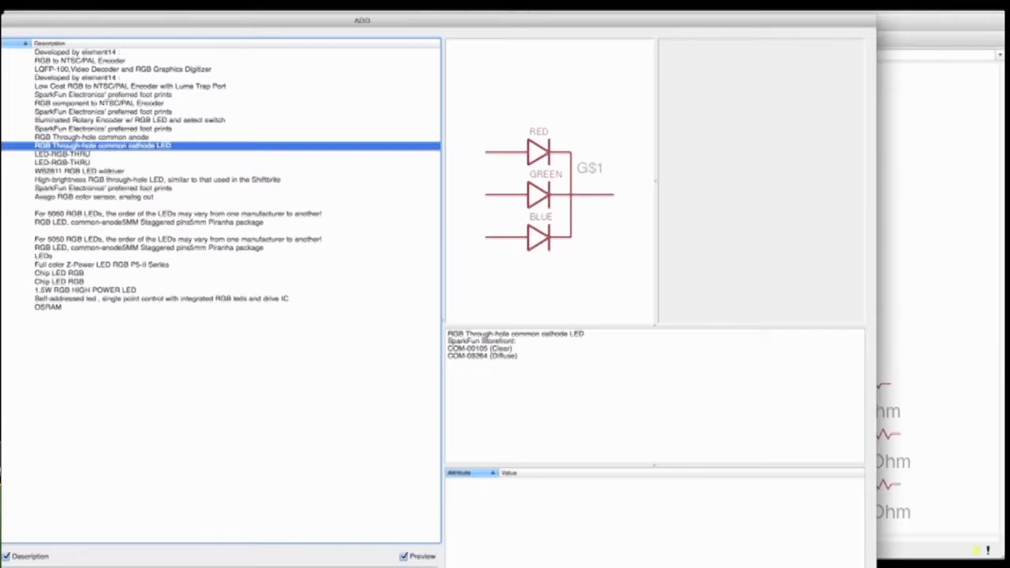
Step: Compare the two LED-RGB-THRU variants, choose LED-RGB-CC-THRUCLEAR and place one between the LED group and the R1 resistor
key(Down)
key(Down)
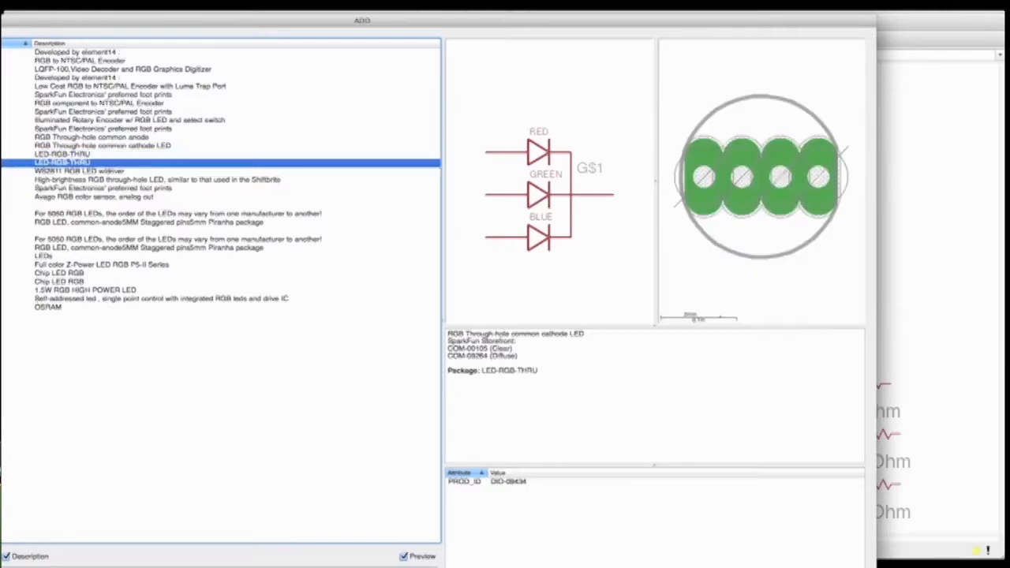
key(Up)
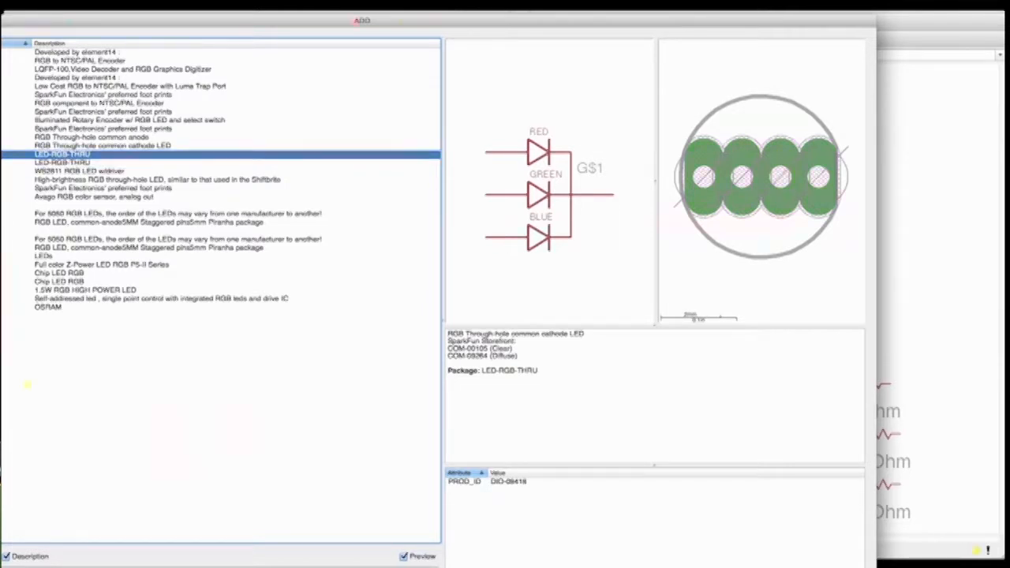
key(Return)
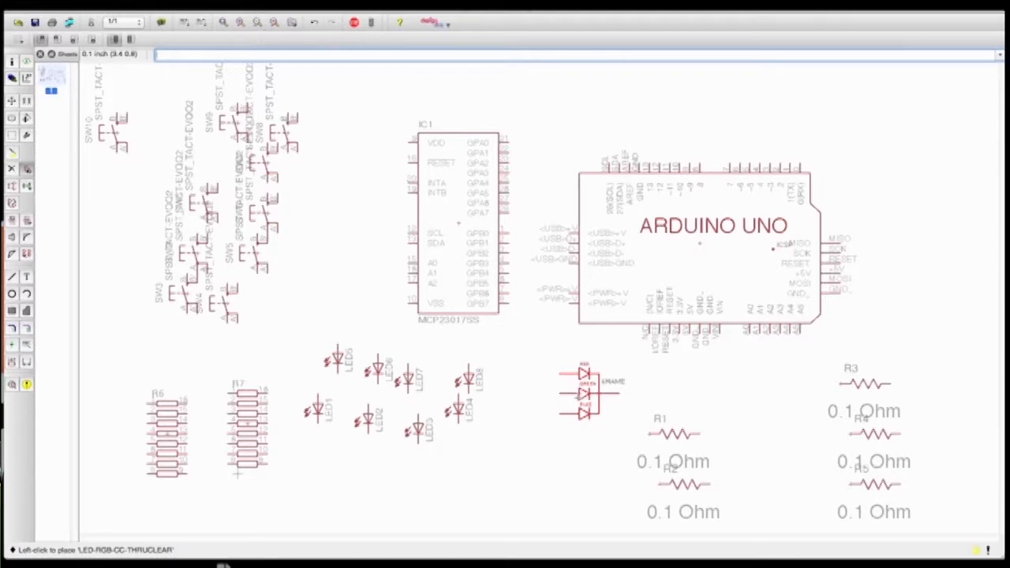
click(588, 392)
key(Escape)
key(Escape)
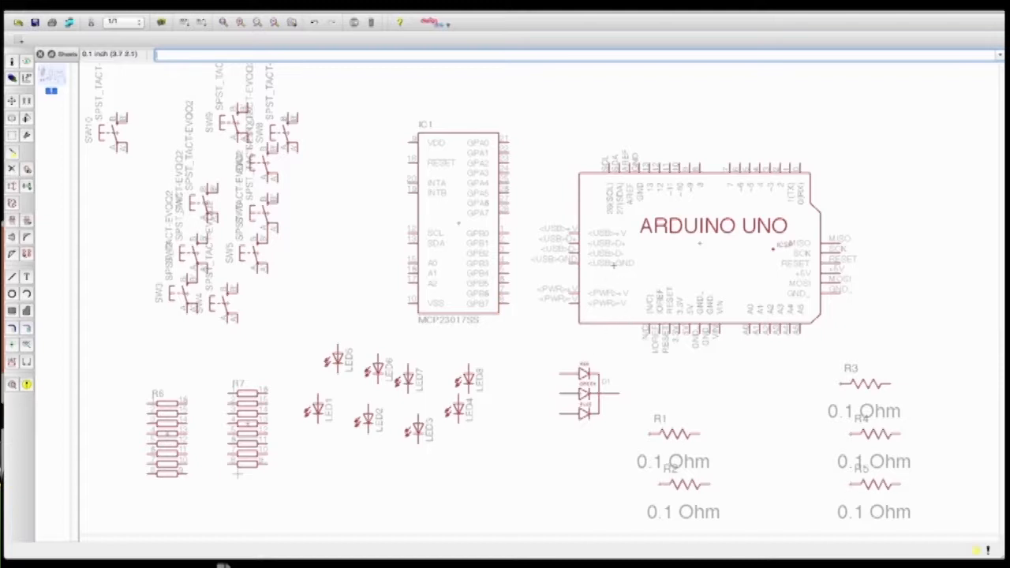
Step: Reopen the part list, find the Frames for Sheet and Layout library and choose the 8 1/2 x 11 inch landscape frame FRAME_A_L
scroll(639, 254, down, 2)
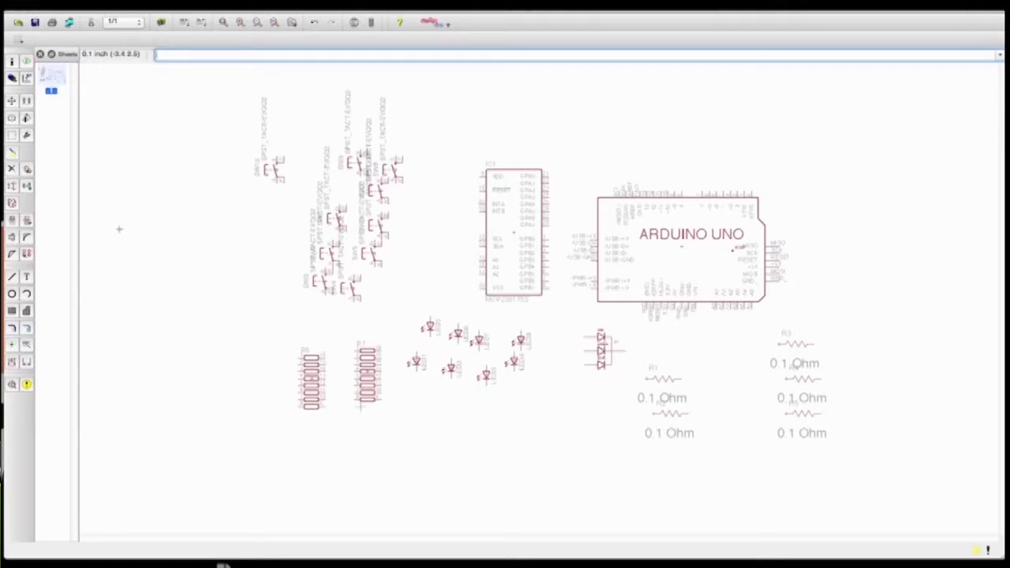
click(28, 171)
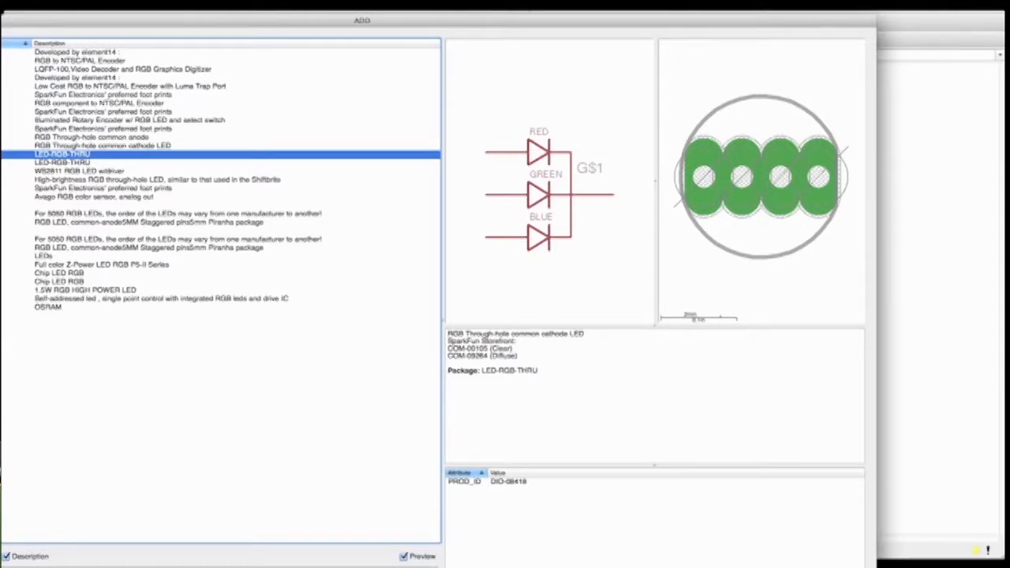
scroll(237, 292, down, 15)
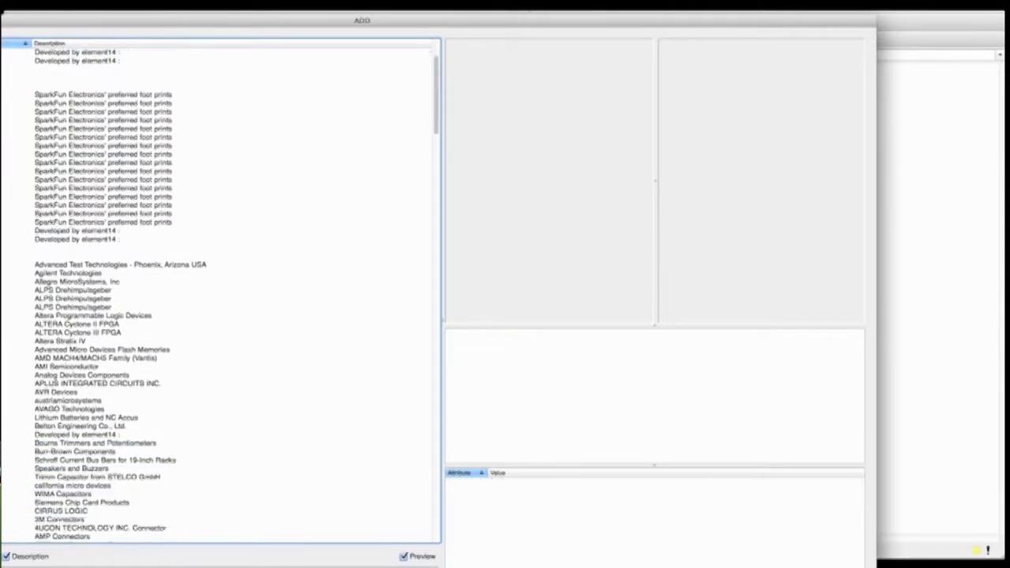
scroll(237, 292, down, 18)
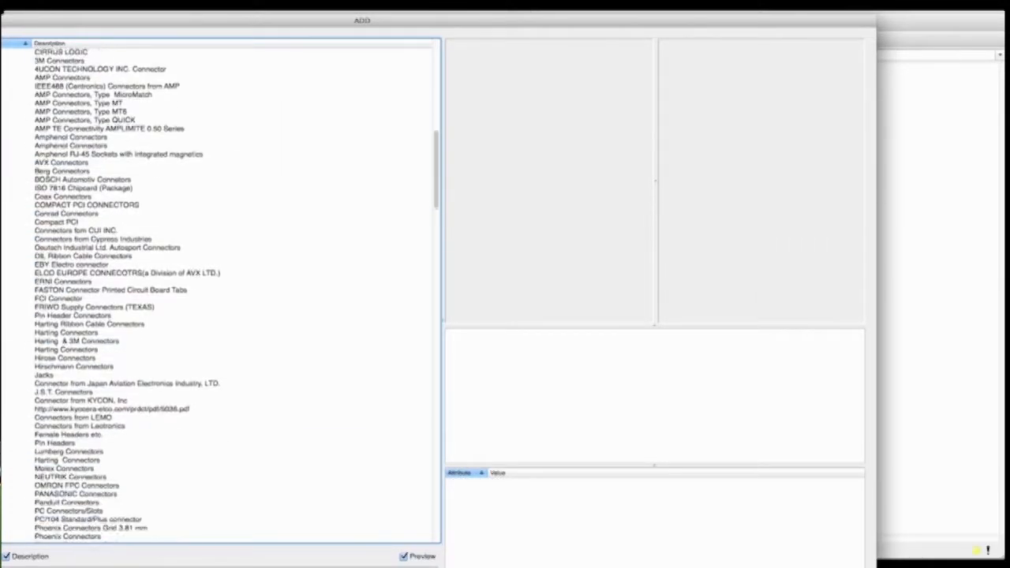
scroll(237, 292, down, 8)
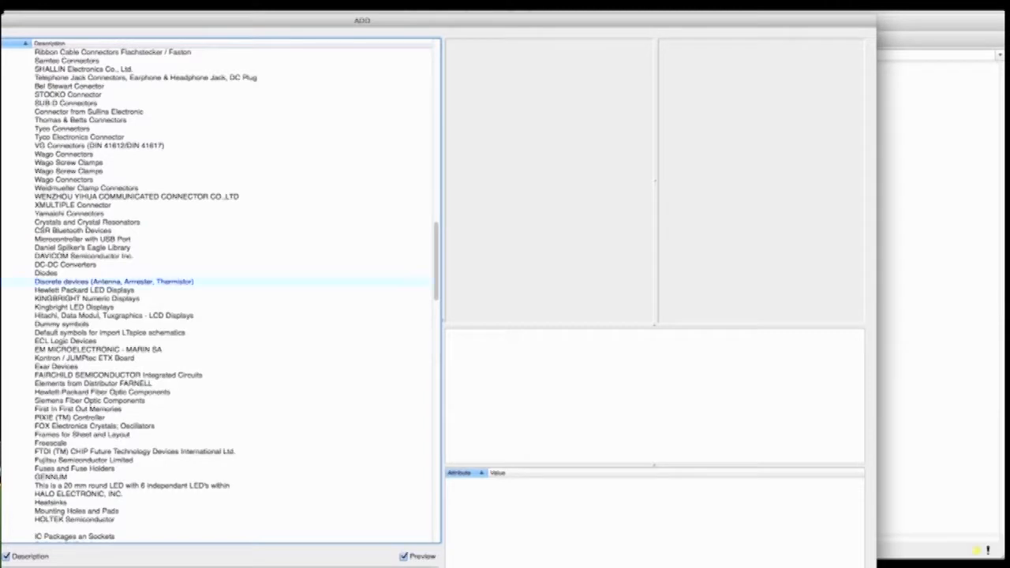
click(8, 435)
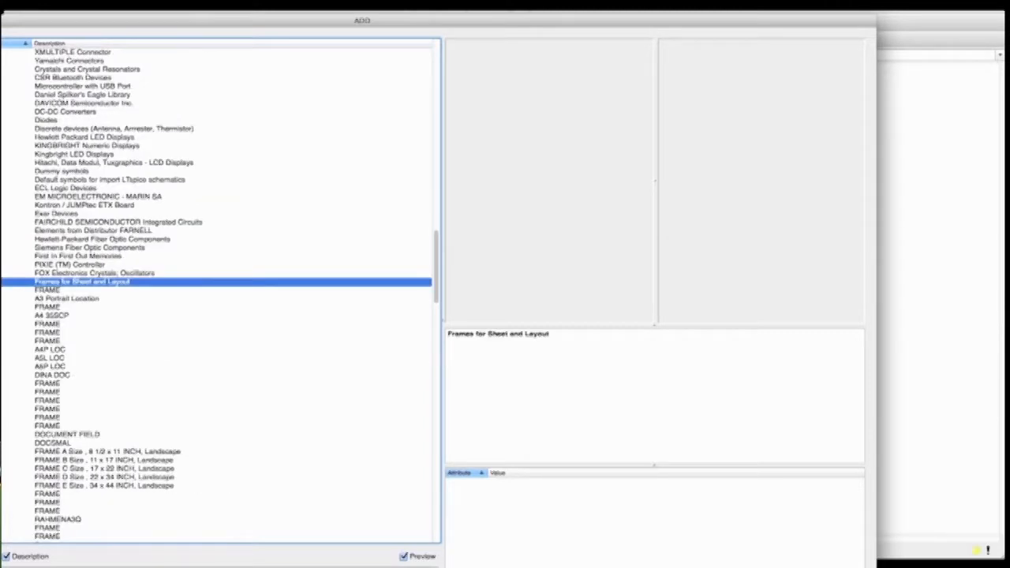
click(55, 454)
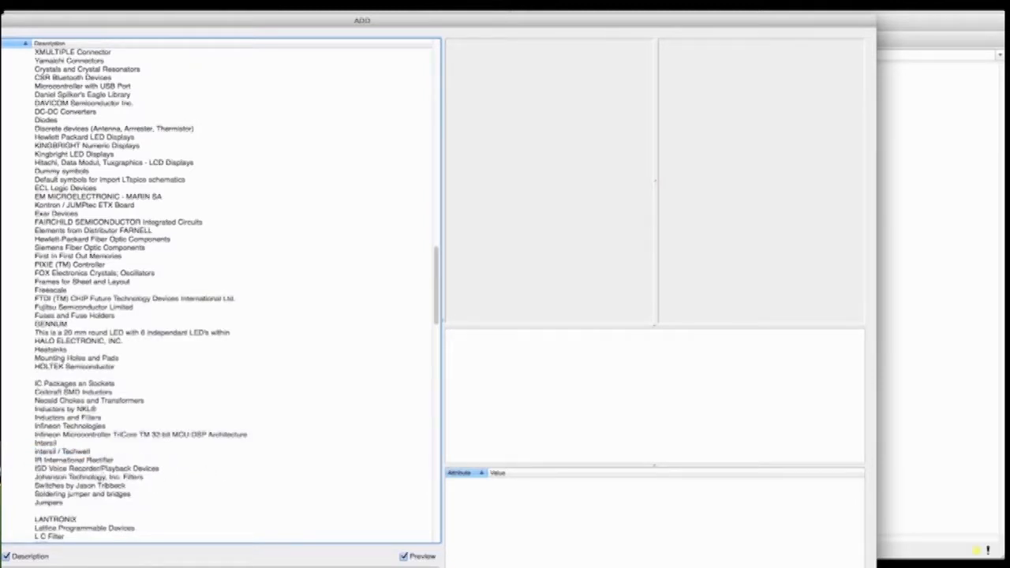
double_click(48, 282)
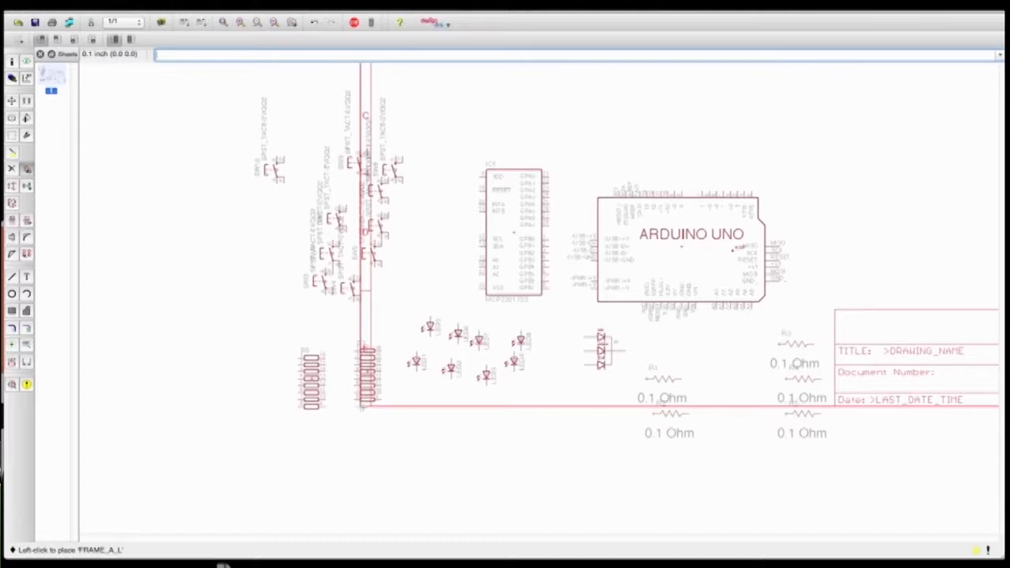
Step: Place one FRAME_A_L with its lower-left corner at the sheet origin (0.0 0.0) and show the whole drawing
click(361, 407)
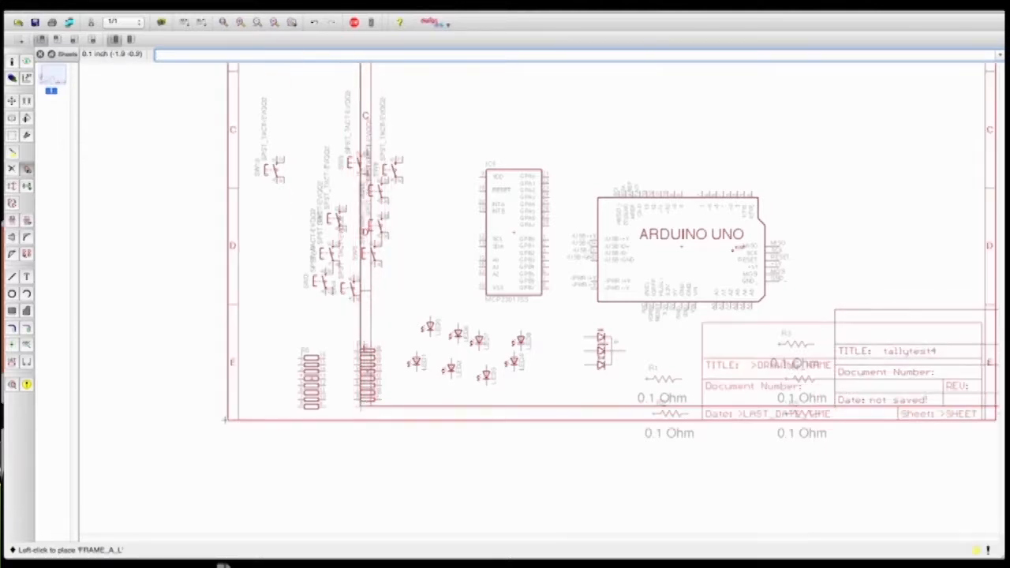
key(Escape)
key(Escape)
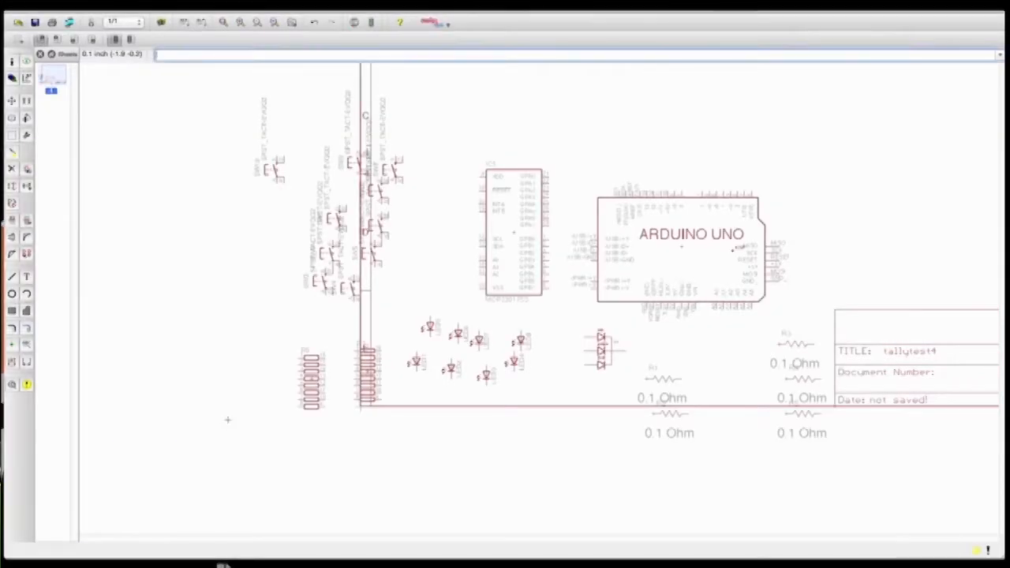
click(223, 23)
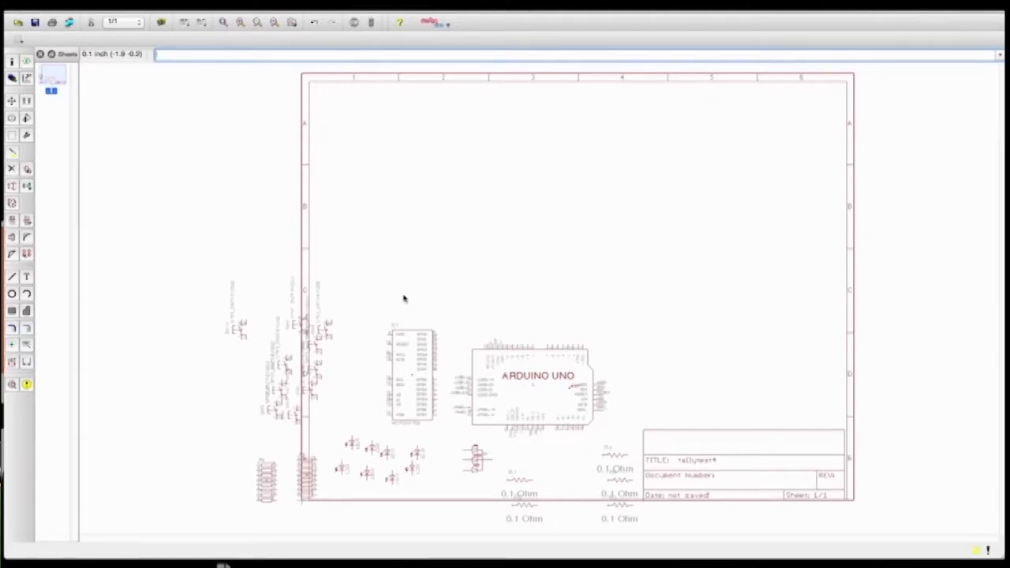
Step: Move the Arduino Uno into the frame's upper-right corner, rotated upright so its USB pins face up
click(11, 101)
click(537, 385)
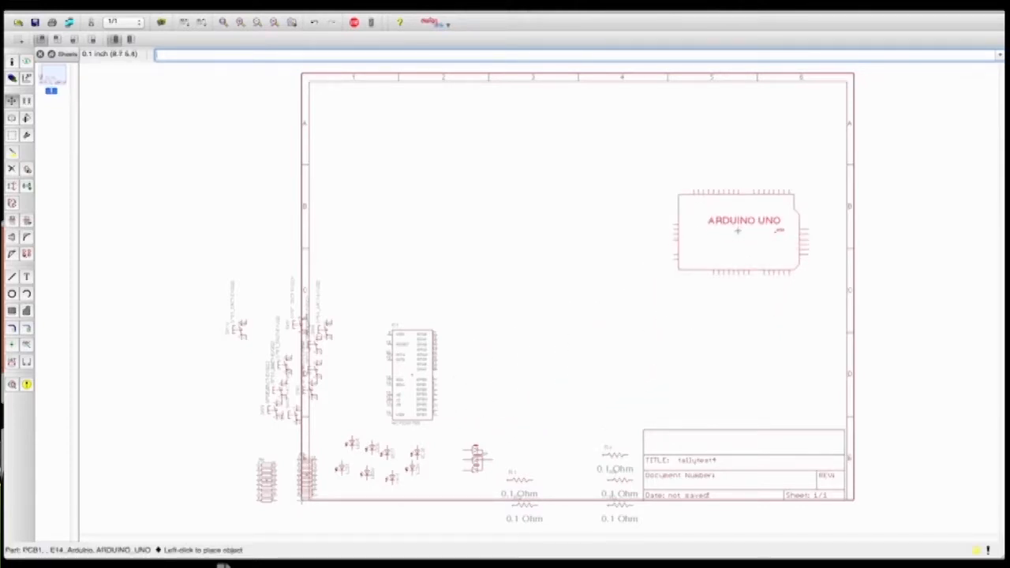
right_click(738, 225)
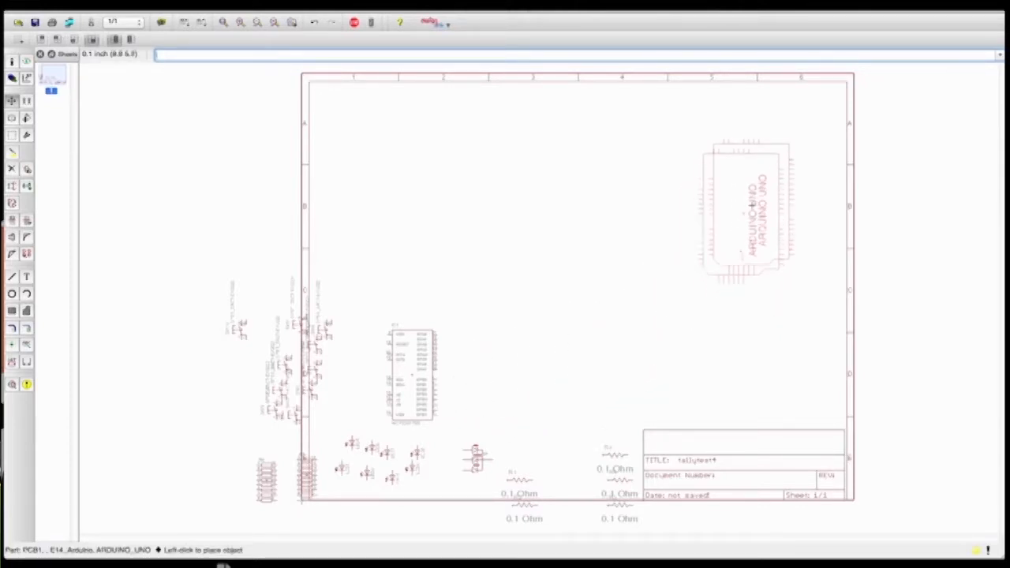
click(773, 179)
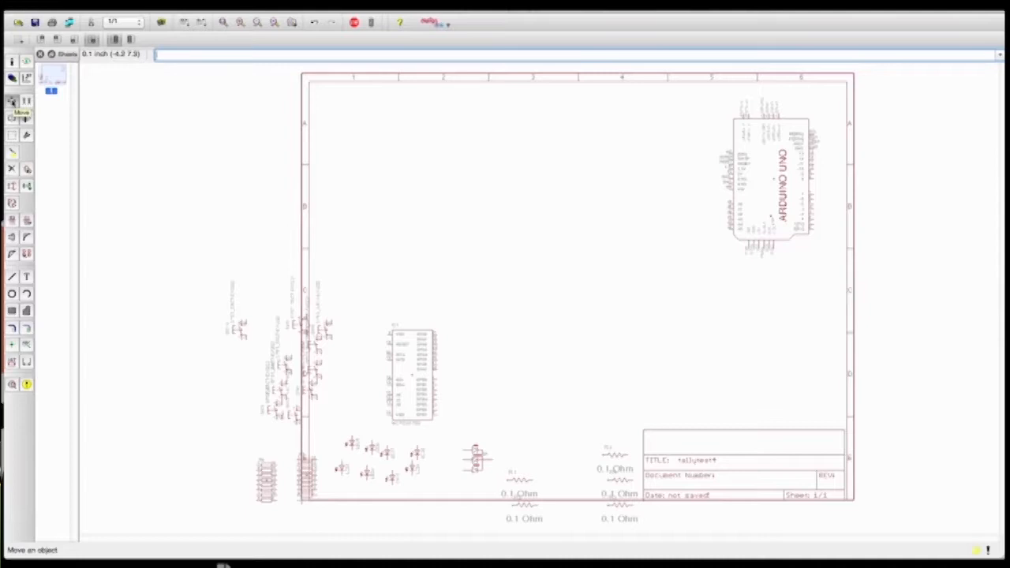
Step: Move the Arduino Uno slightly further up and right inside the frame's corner, keeping its USB pins facing up
click(12, 101)
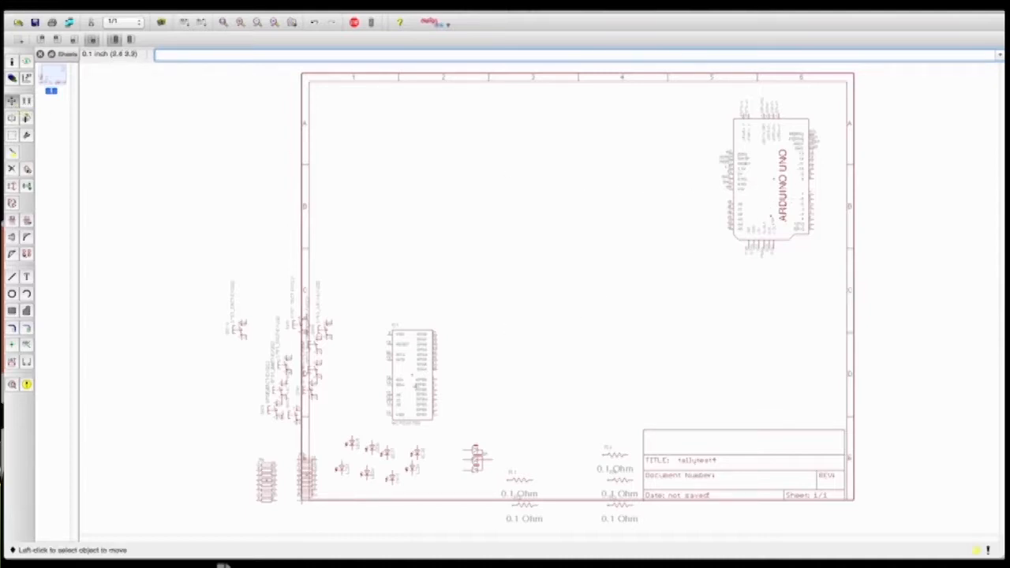
scroll(778, 225, up, 6)
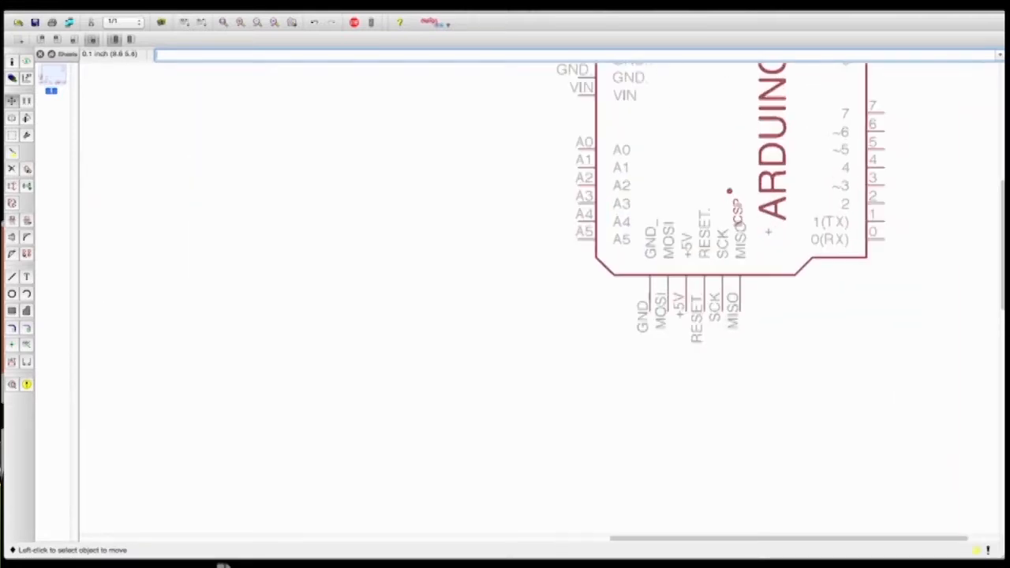
scroll(873, 200, down, 1)
drag(999, 329, 998, 253)
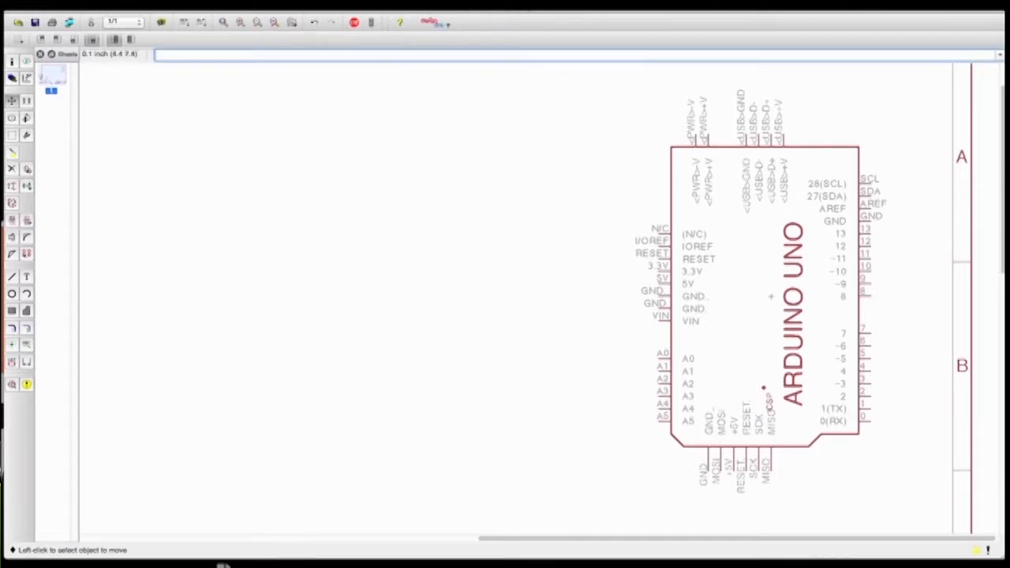
click(770, 297)
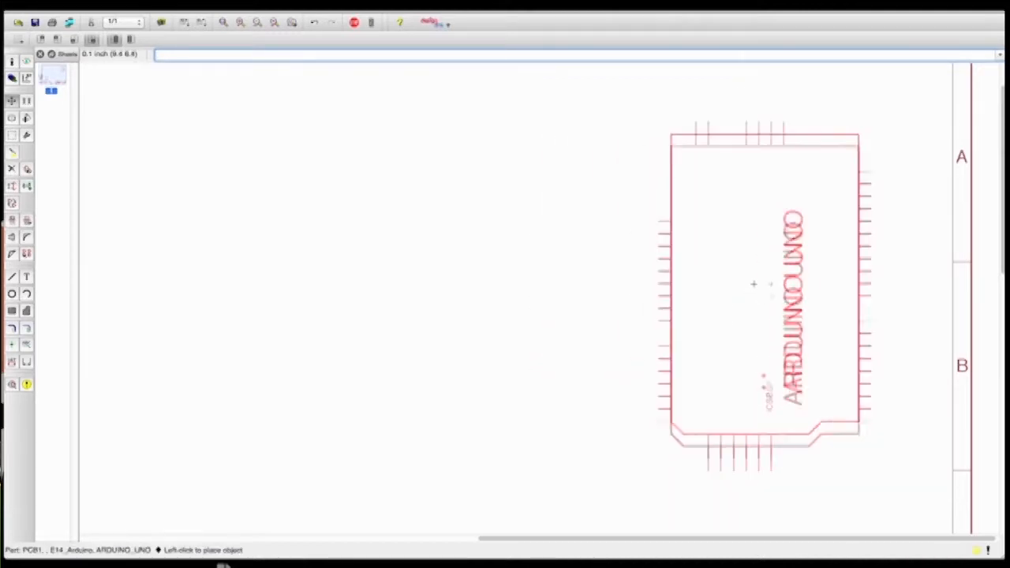
right_click(765, 281)
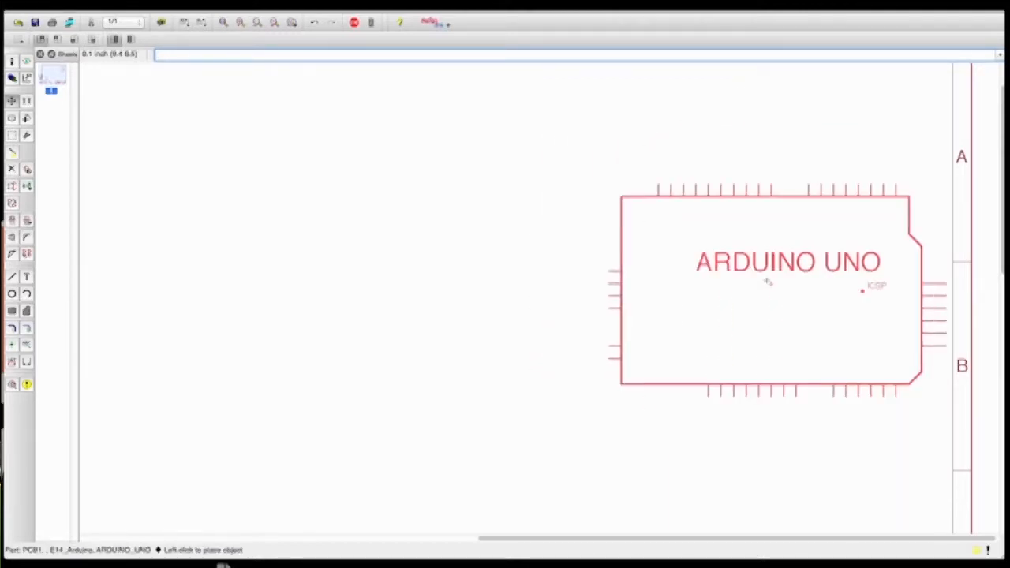
right_click(767, 281)
right_click(768, 281)
right_click(767, 281)
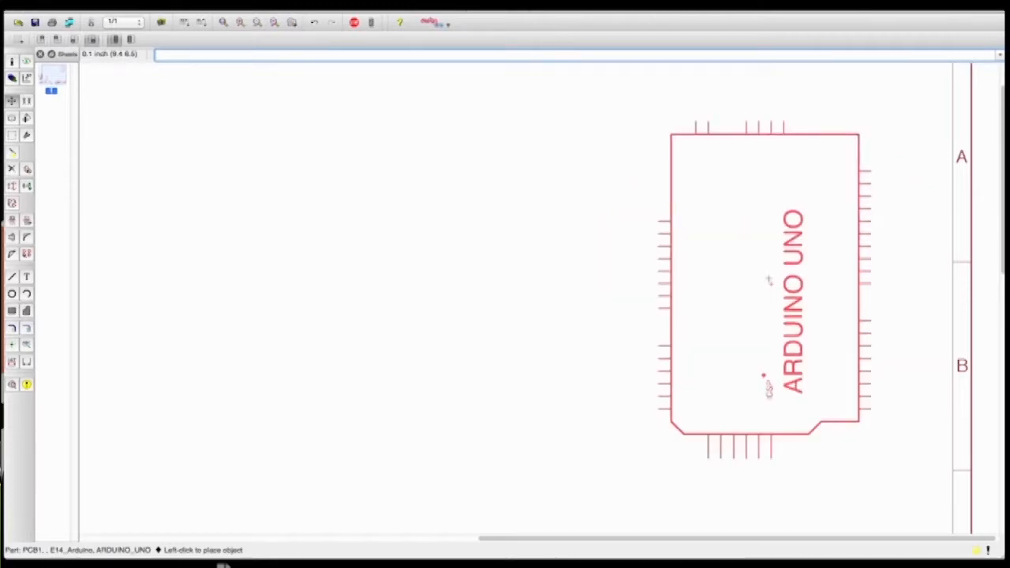
click(783, 272)
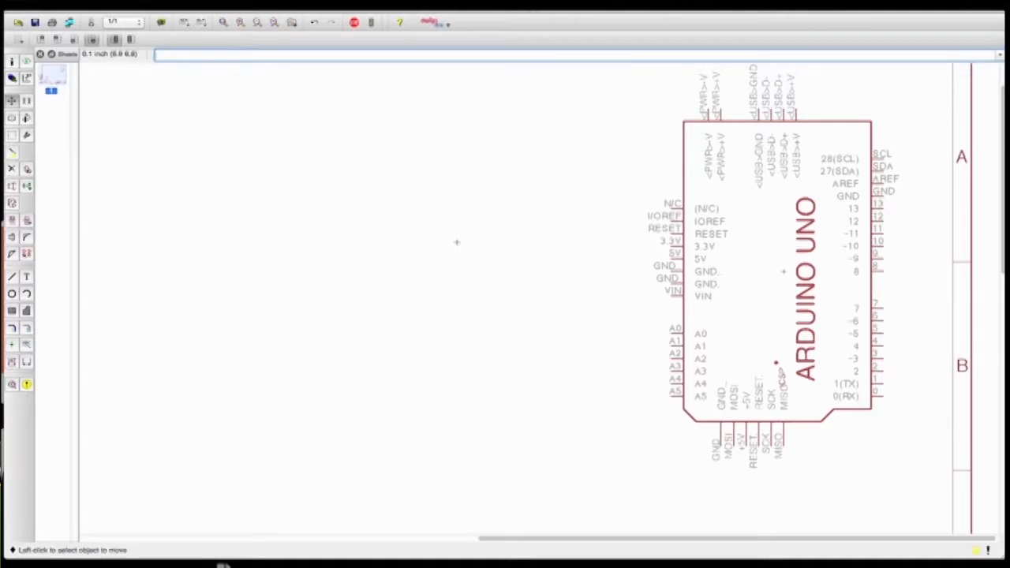
Step: Move the MCP23017 to the upper part of the frame in column 4, level with the Arduino Uno, and show the whole sheet
scroll(456, 241, down, 2)
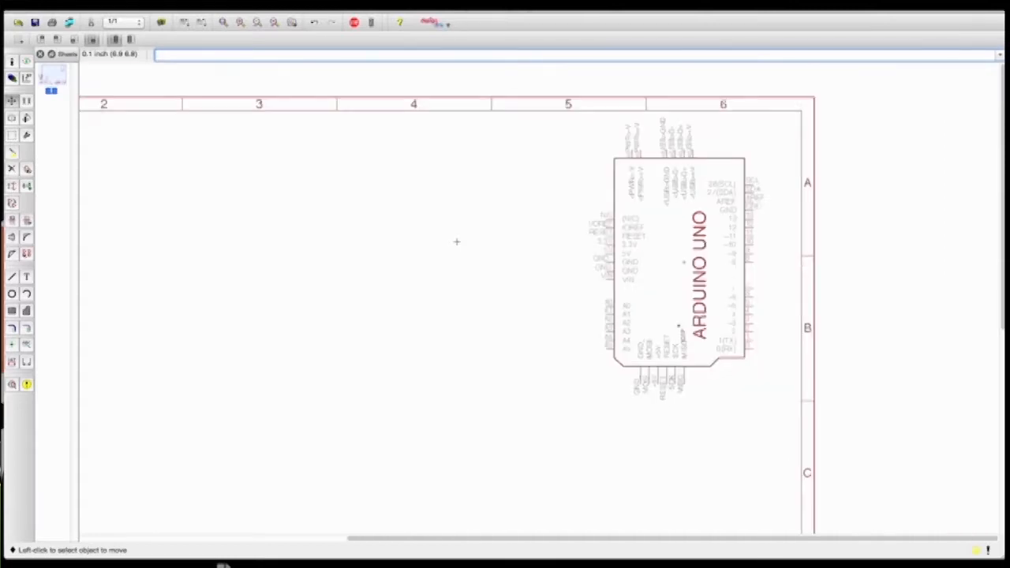
scroll(456, 242, down, 1)
scroll(456, 242, down, 1)
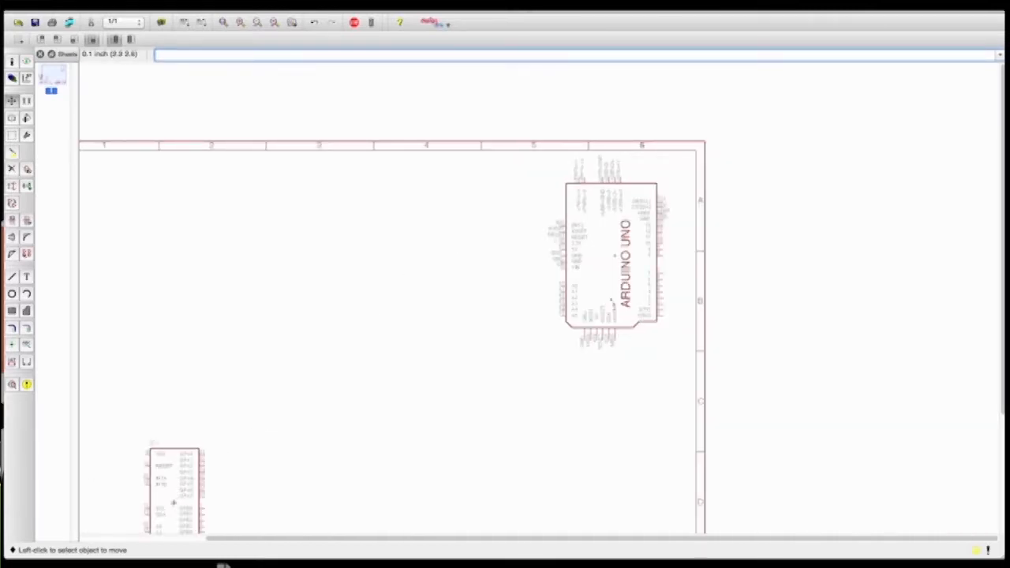
click(174, 502)
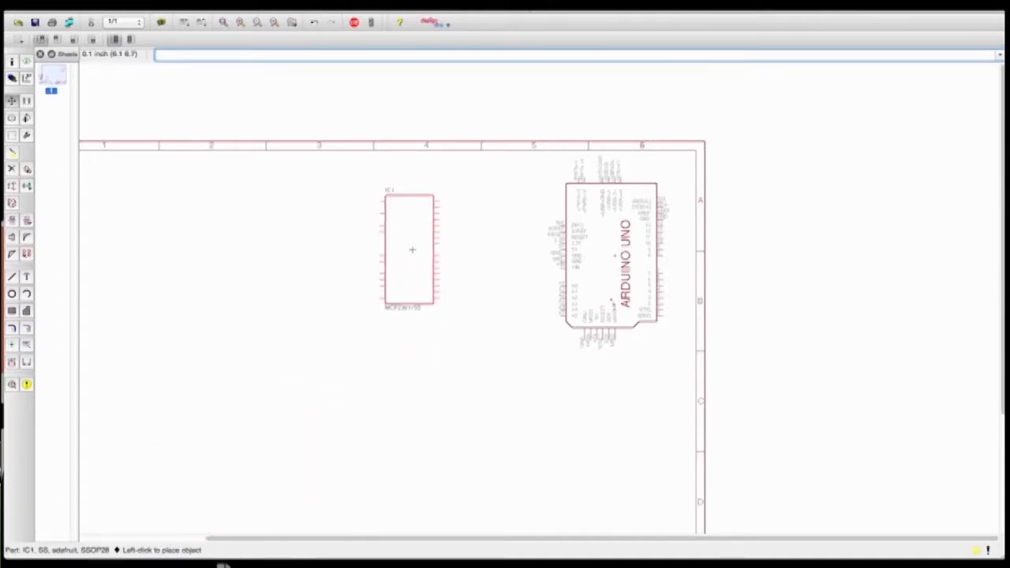
click(415, 249)
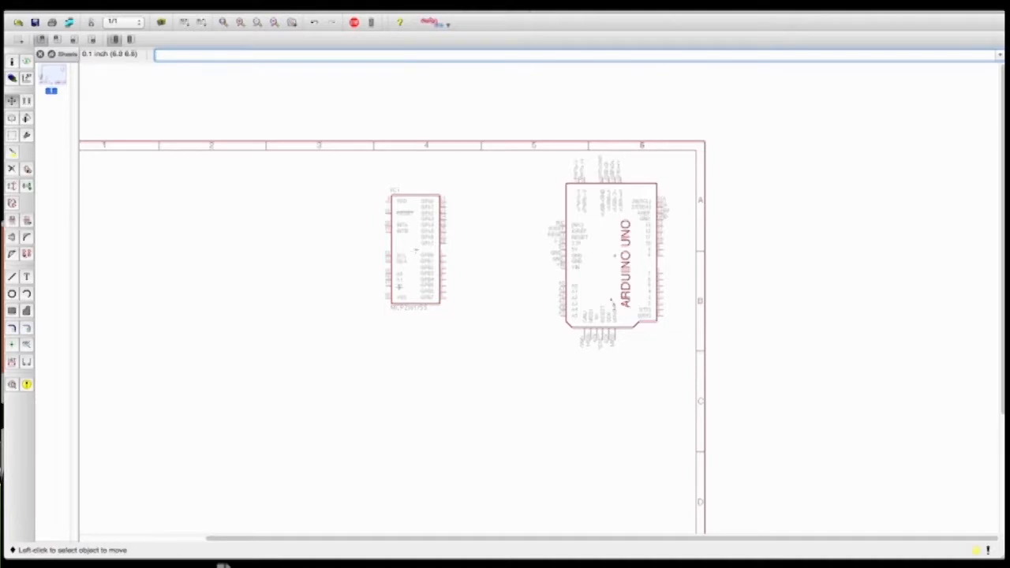
scroll(400, 366, down, 2)
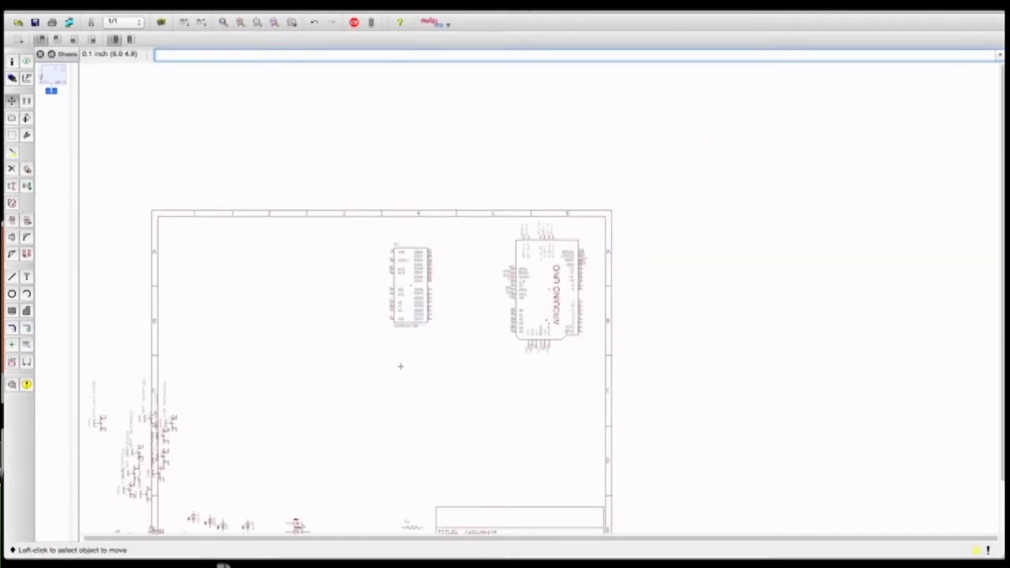
click(224, 22)
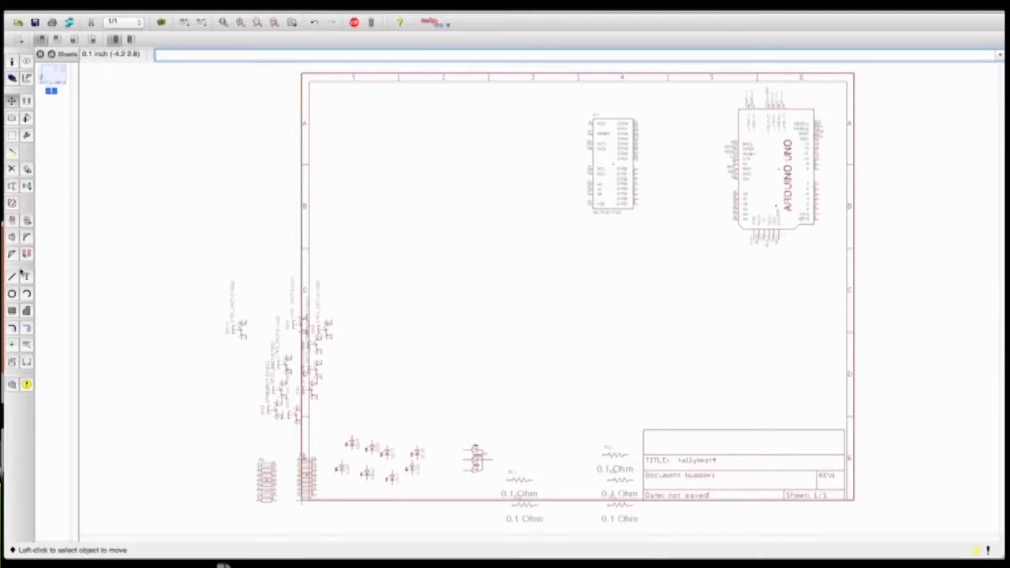
Step: Place the text INPUT on layer 97 Info near the top of the frame in column 1
click(12, 79)
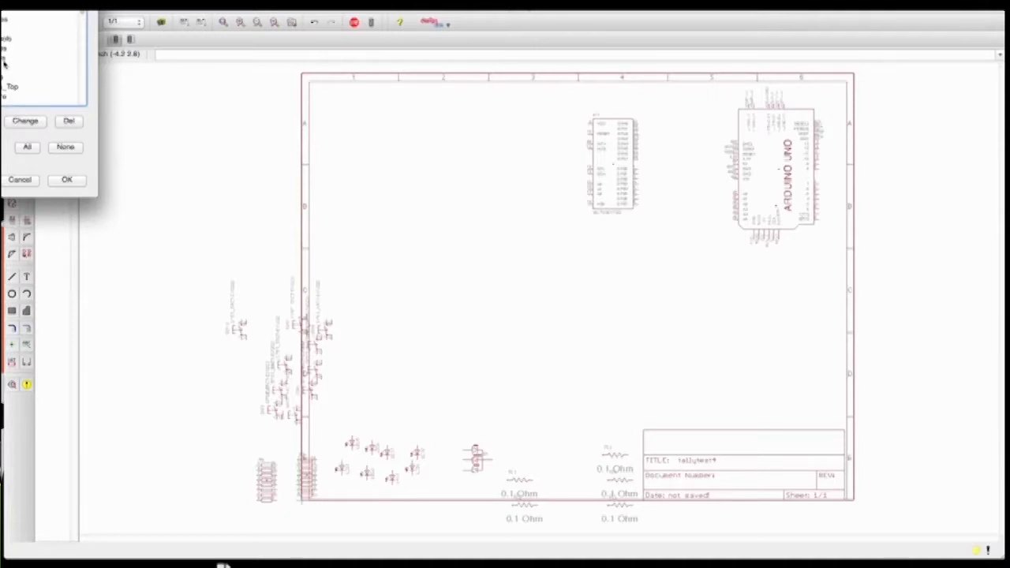
click(24, 181)
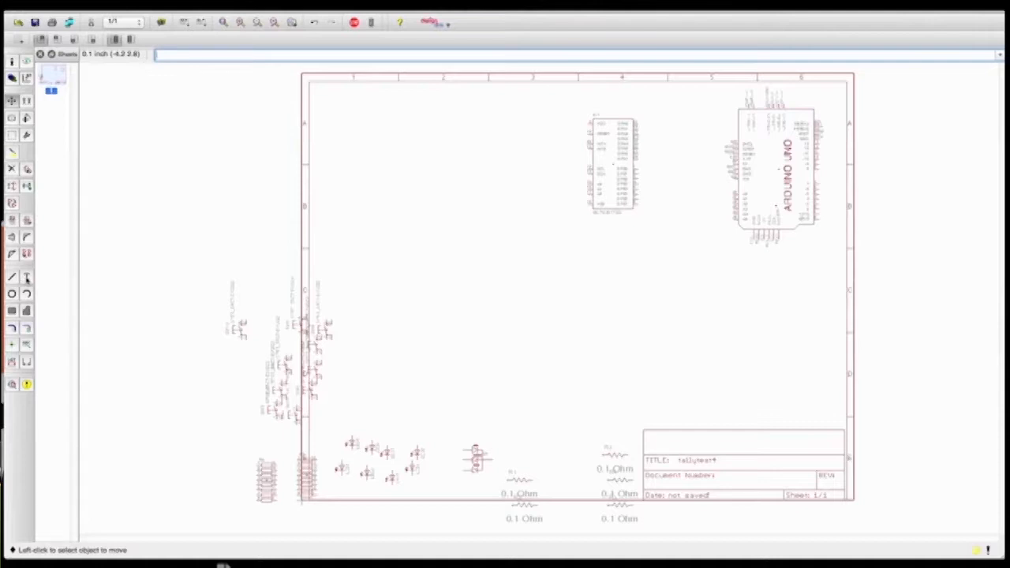
click(27, 278)
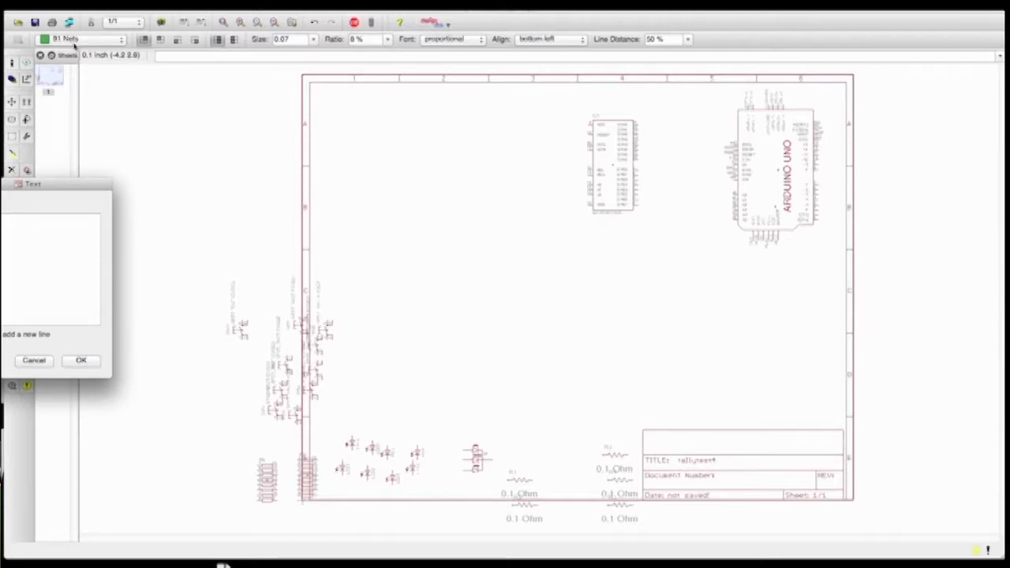
click(82, 360)
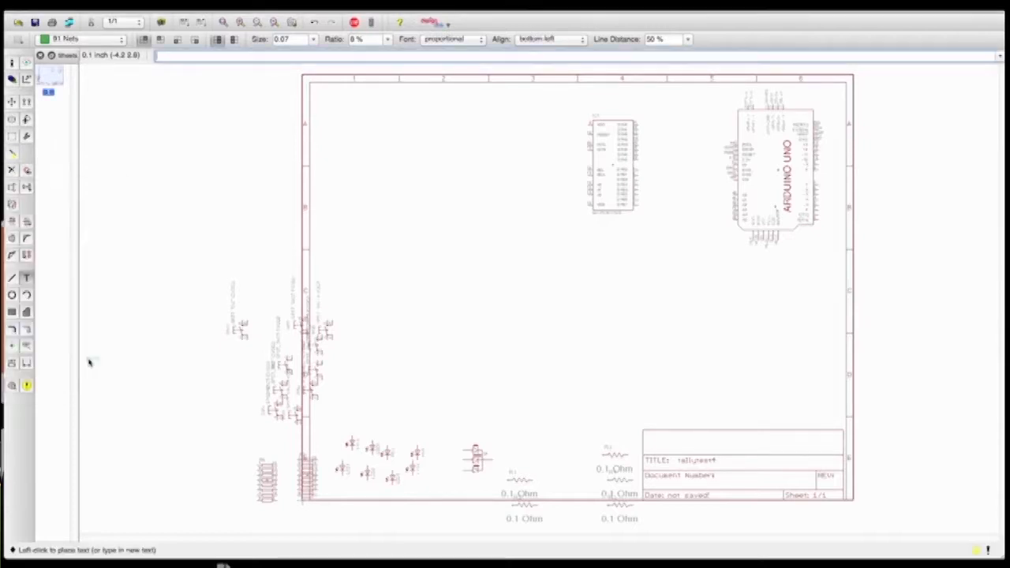
click(103, 39)
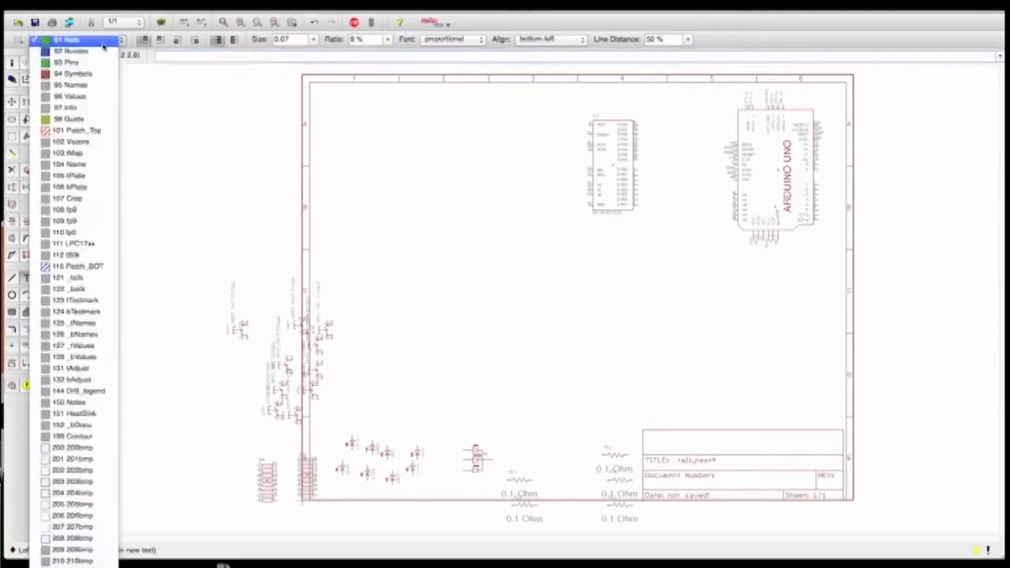
click(79, 107)
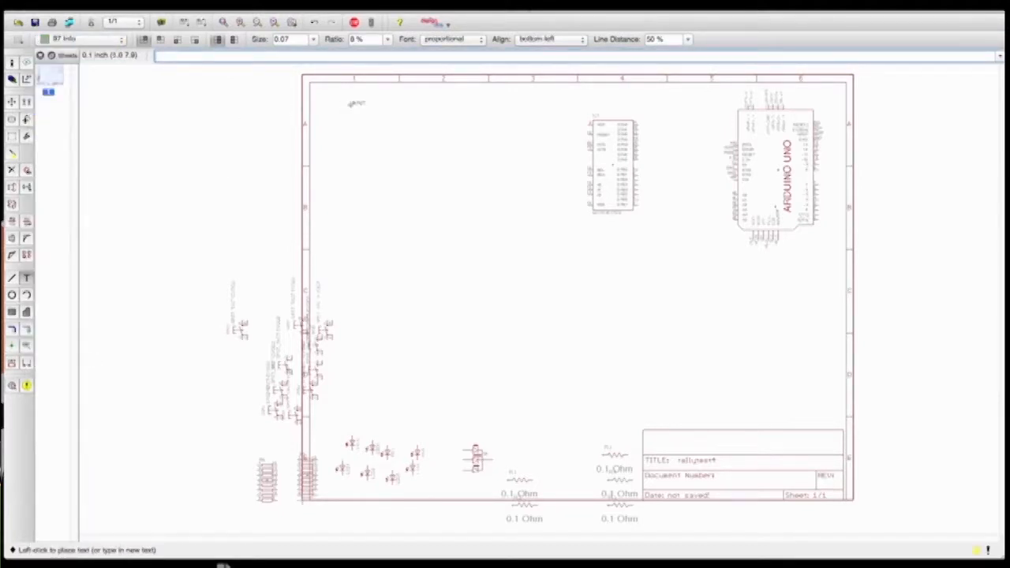
click(350, 105)
Step: Place the text OUTPUT on layer 97 Info in column 2, level with the INPUT label
click(350, 120)
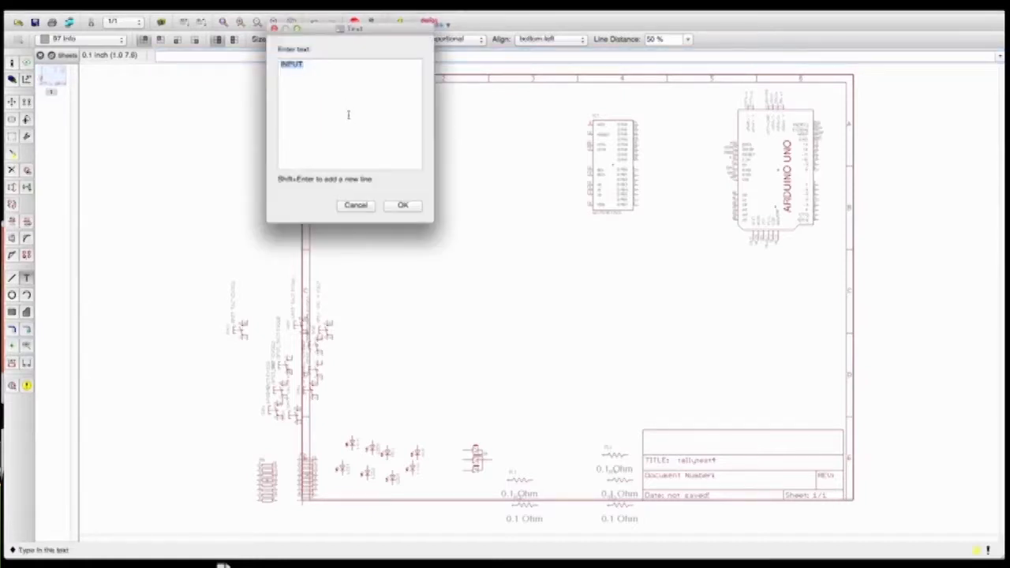
text(OUTPUT)
key(Return)
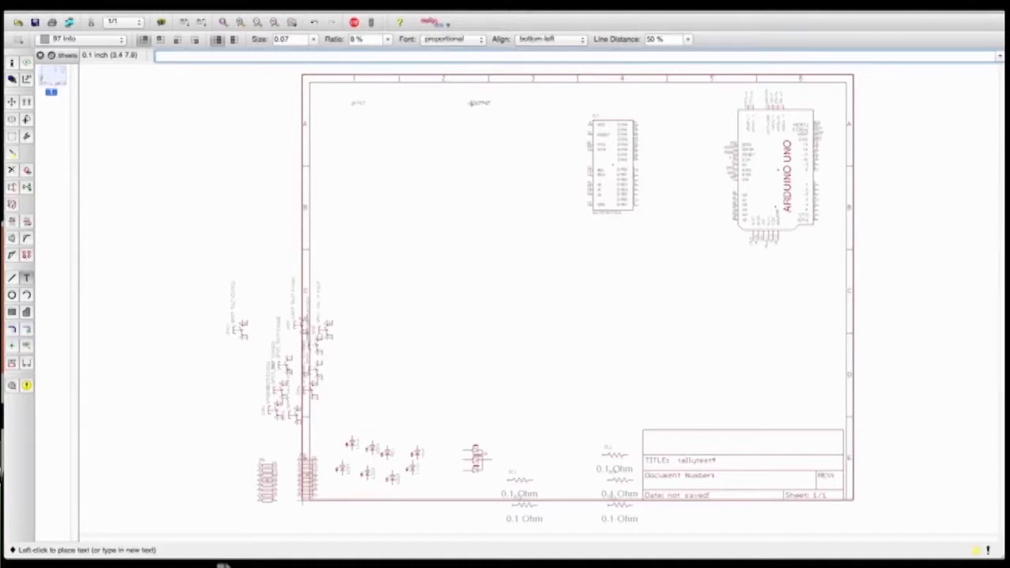
click(473, 106)
key(Escape)
key(Escape)
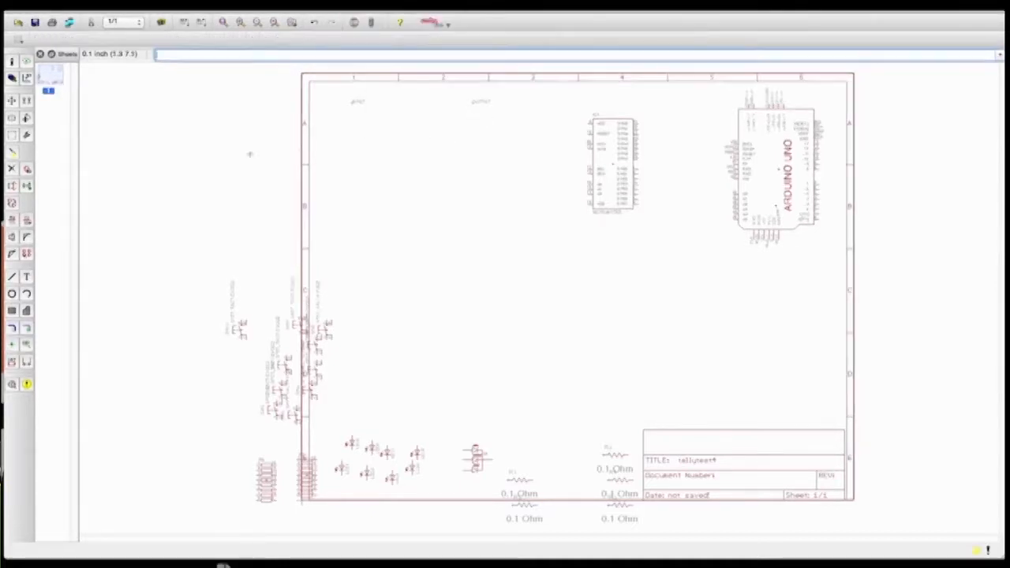
Step: Set the INPUT label's font to fixed and its size to 0.15
click(12, 63)
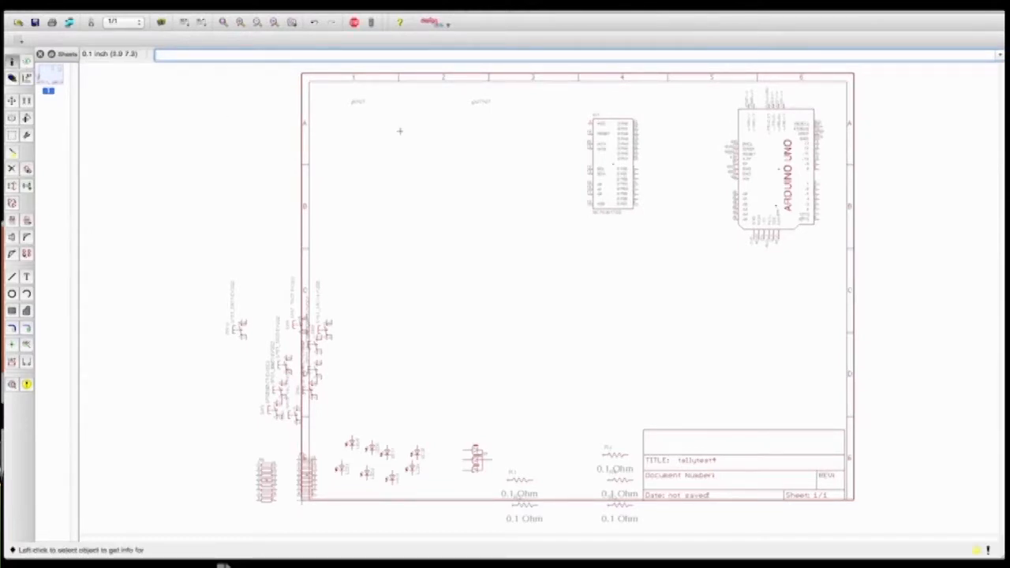
click(352, 103)
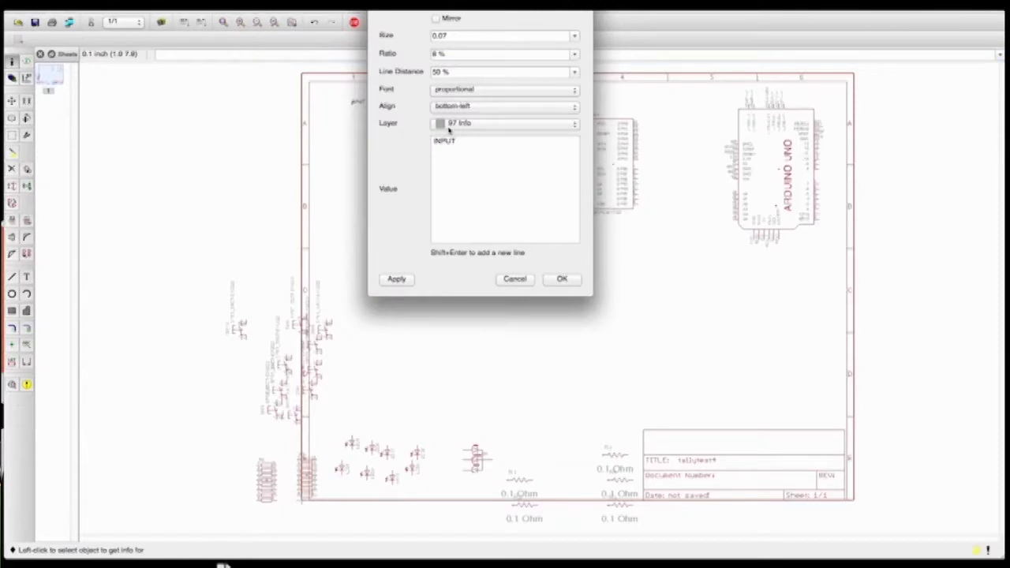
click(454, 95)
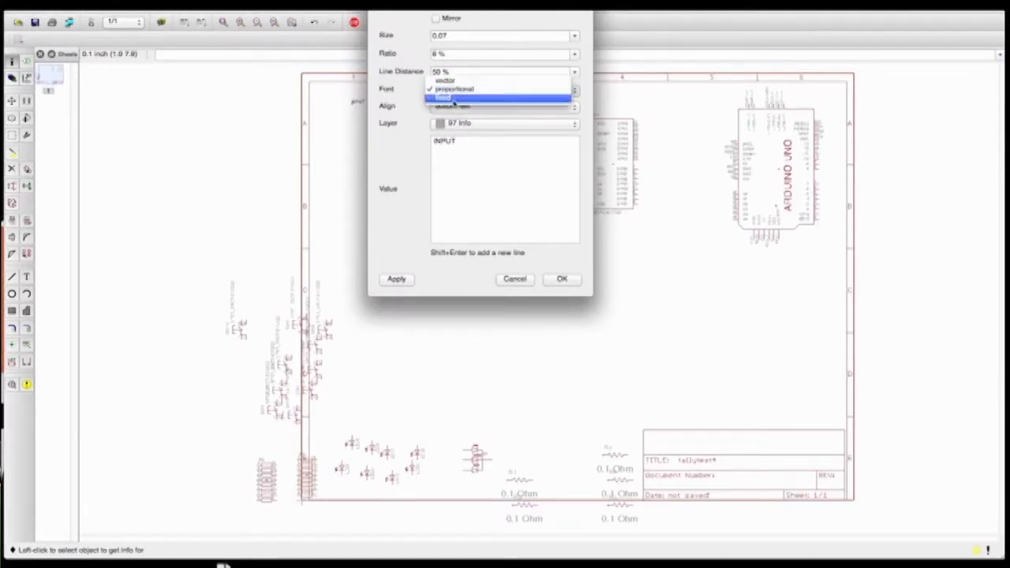
click(456, 100)
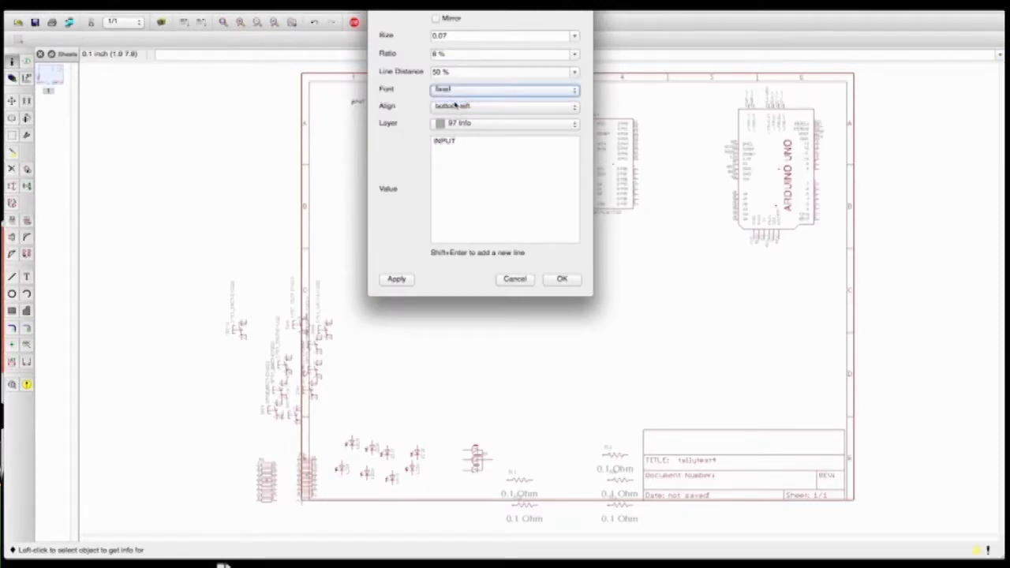
click(575, 36)
scroll(579, 100, down, 2)
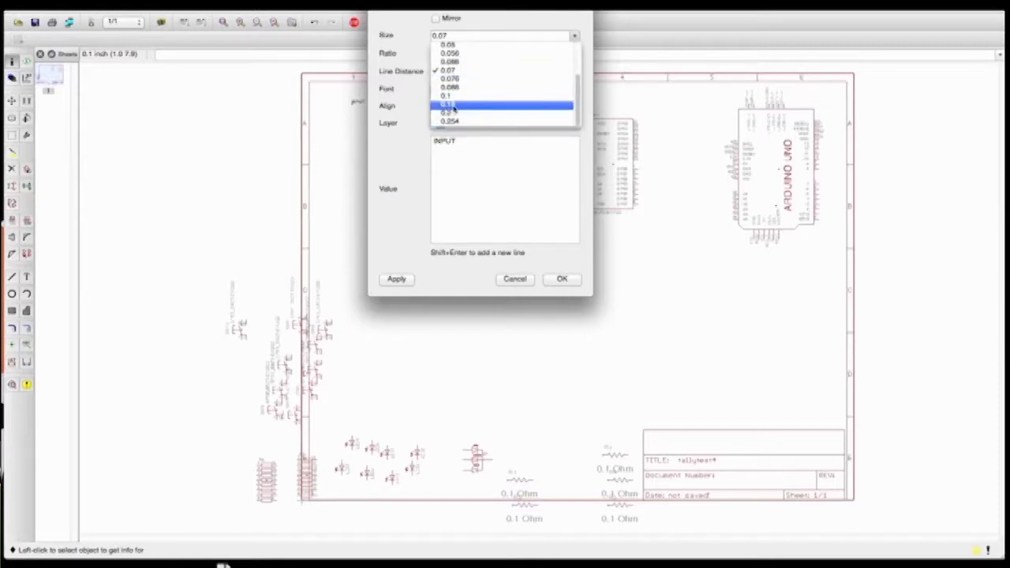
click(454, 107)
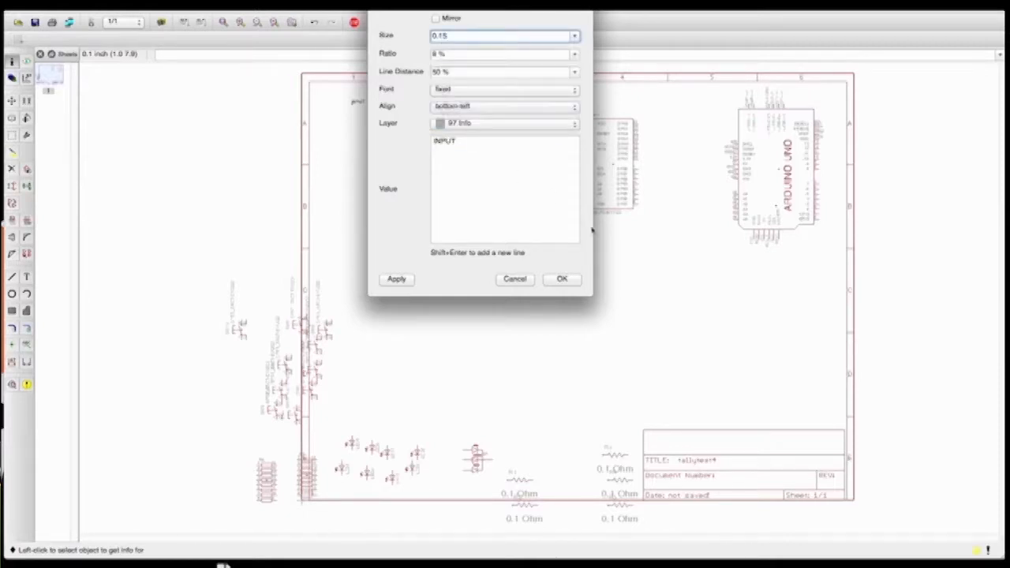
click(571, 284)
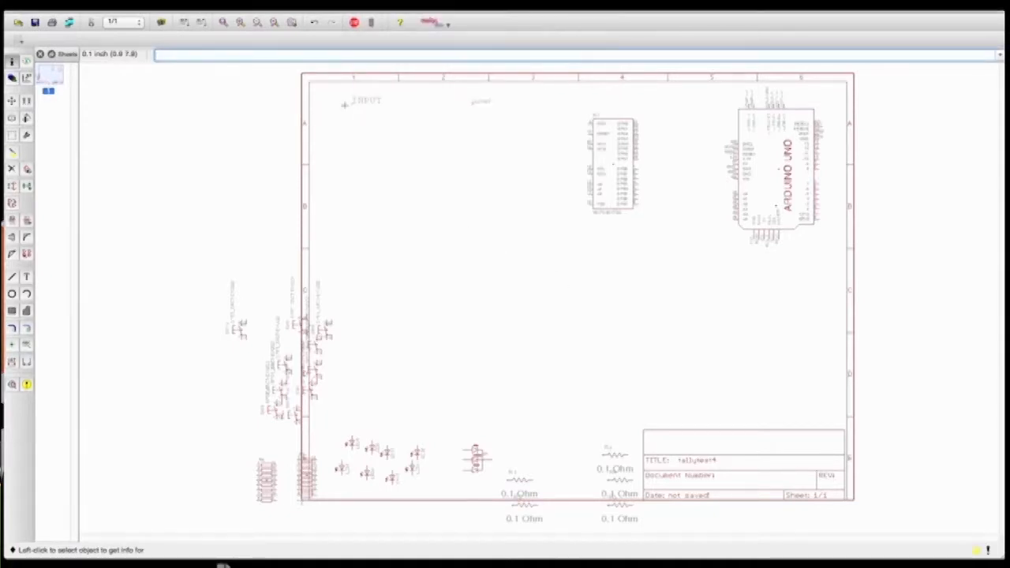
Step: Set the OUTPUT label's font to fixed and its size to 0.254
click(471, 102)
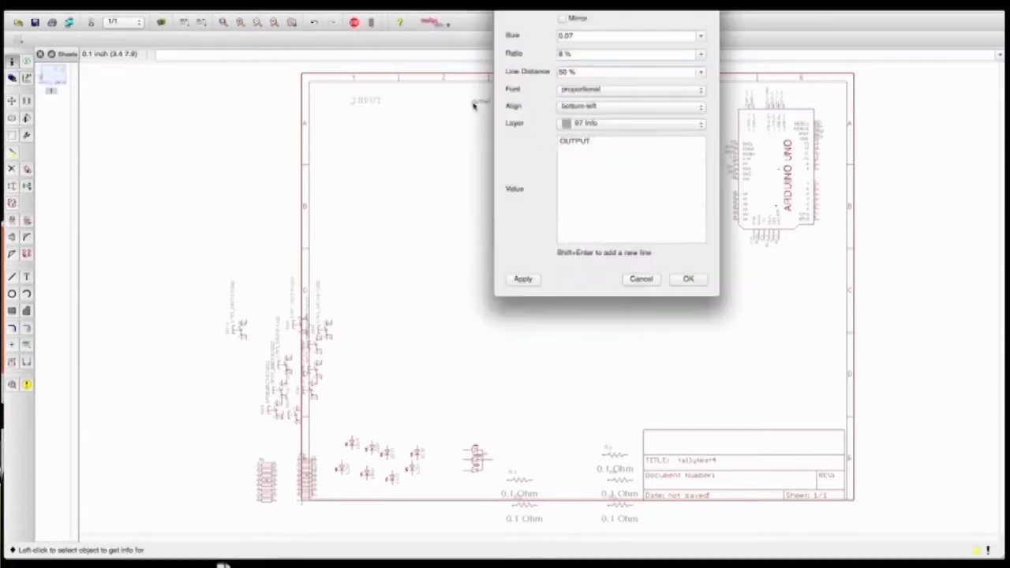
click(584, 90)
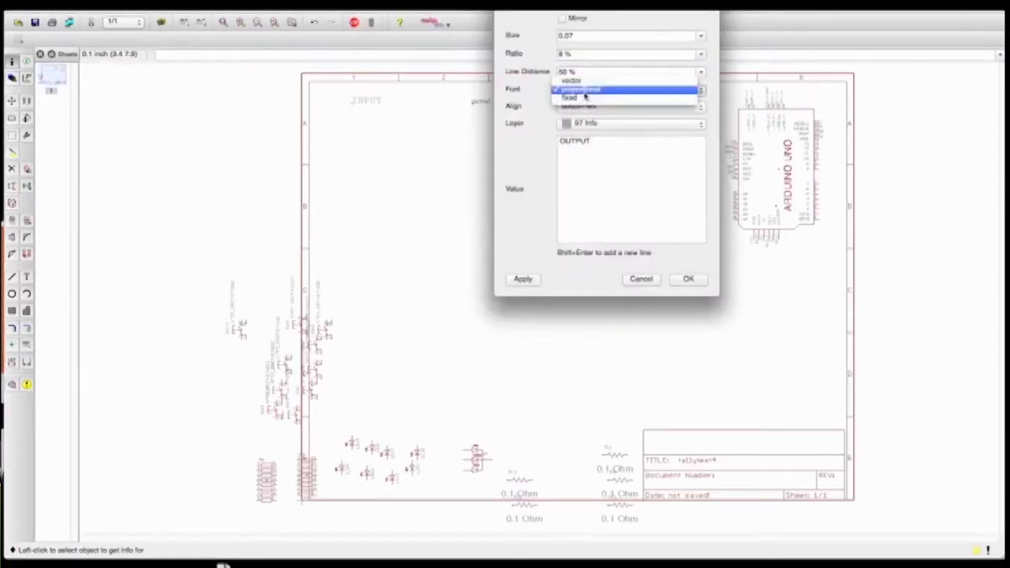
click(582, 98)
click(642, 35)
click(702, 35)
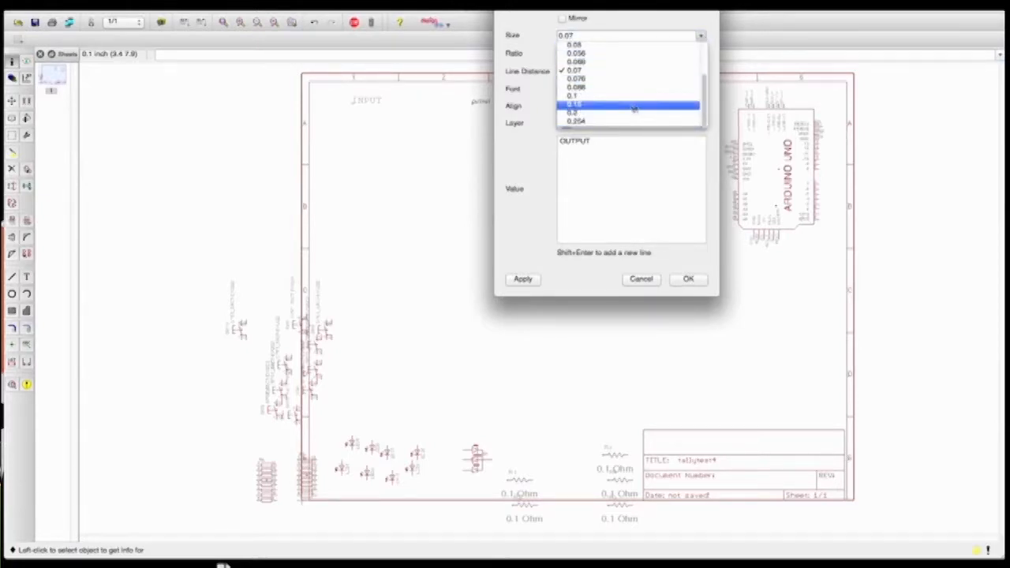
click(576, 120)
click(692, 281)
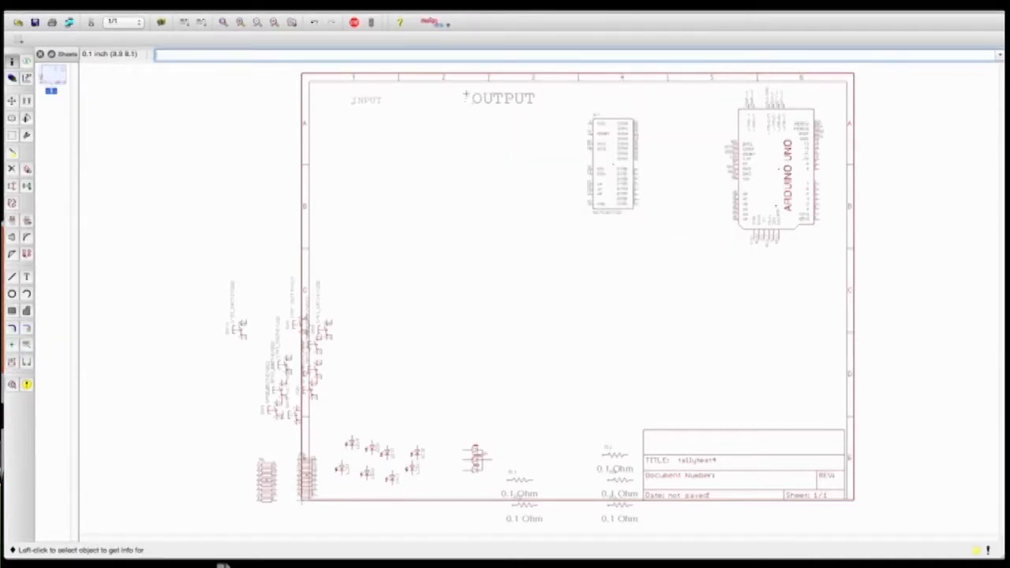
Step: Set the OUTPUT label's size to 0.15 to match the INPUT label
click(475, 103)
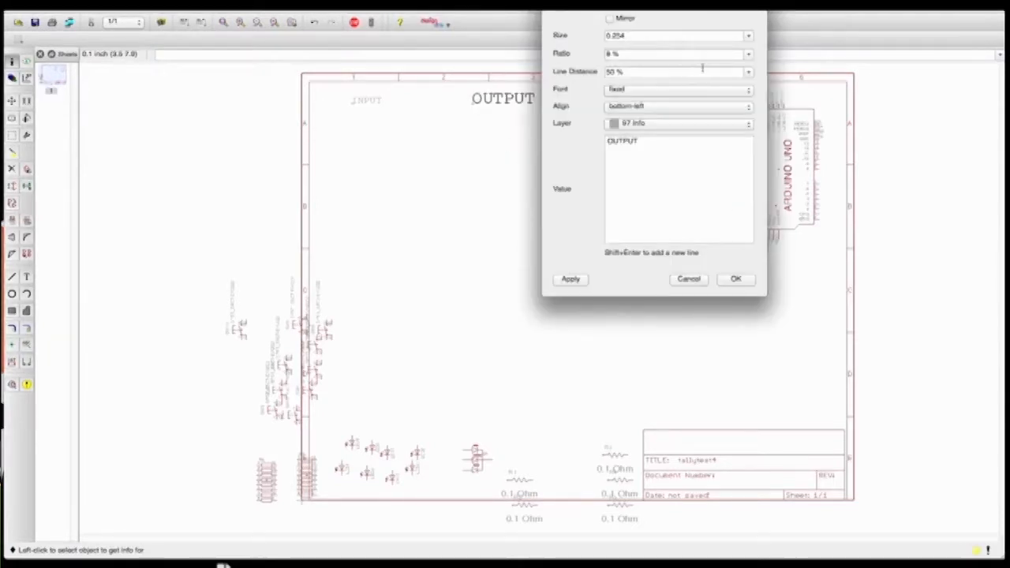
click(749, 36)
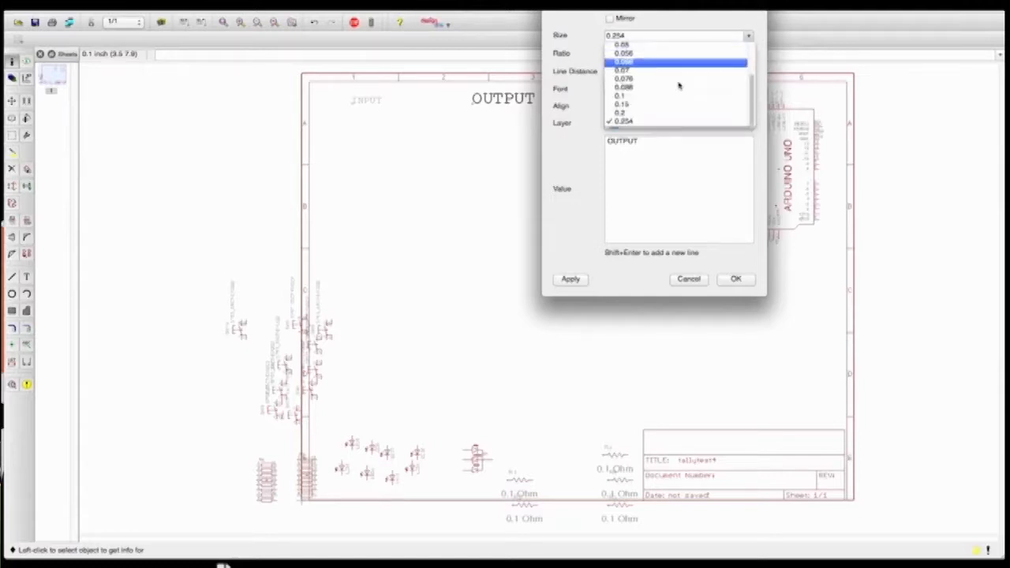
click(632, 105)
click(735, 278)
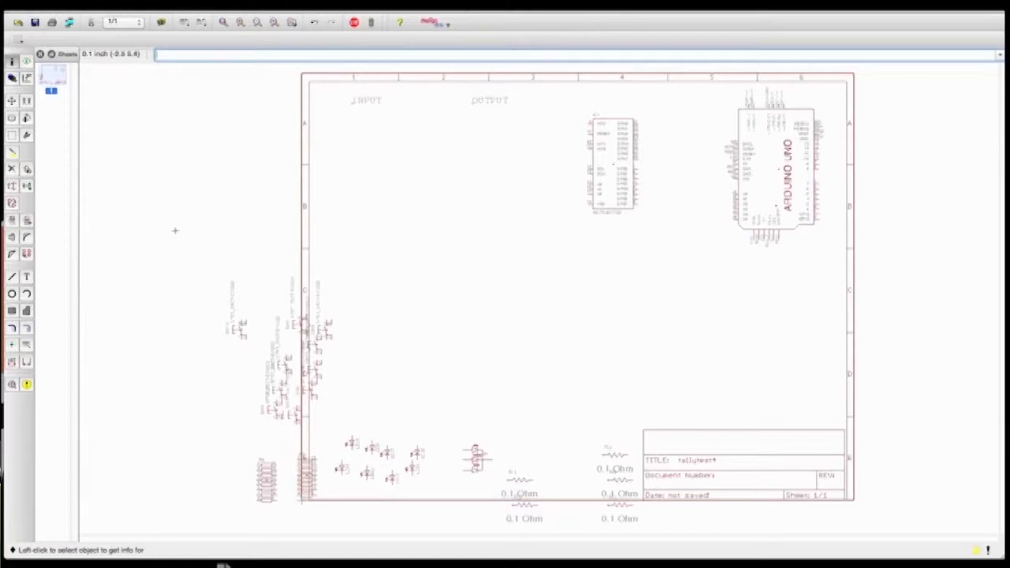
Step: Move switch SW10 into row B of the frame below the INPUT label, rotated so its symbol lies horizontally
click(12, 101)
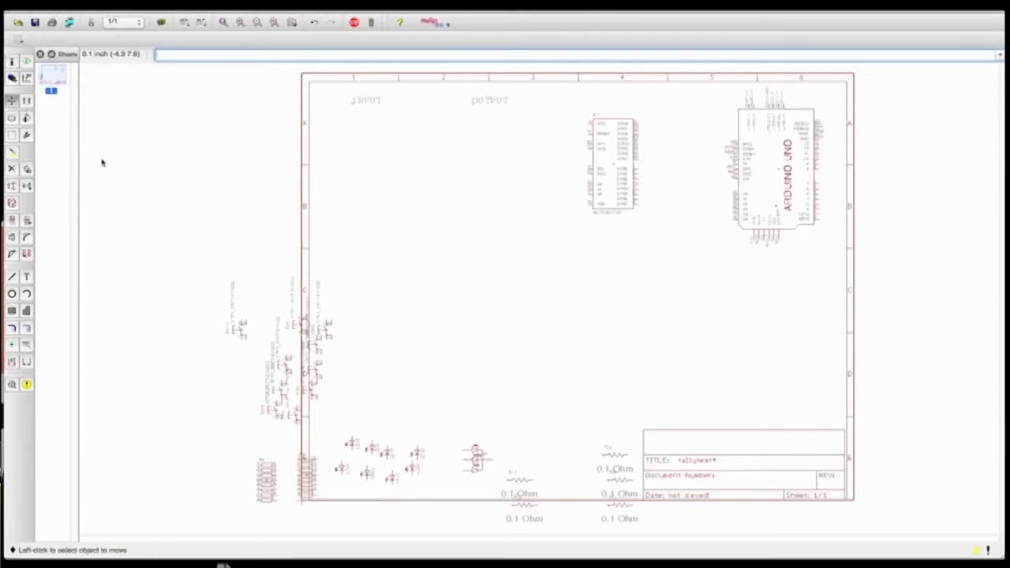
click(243, 330)
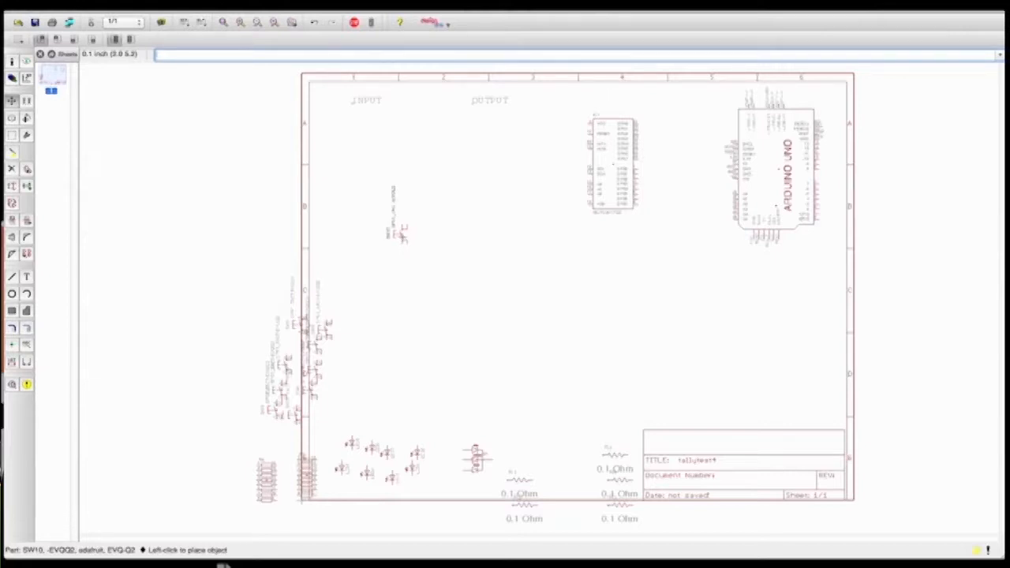
right_click(393, 224)
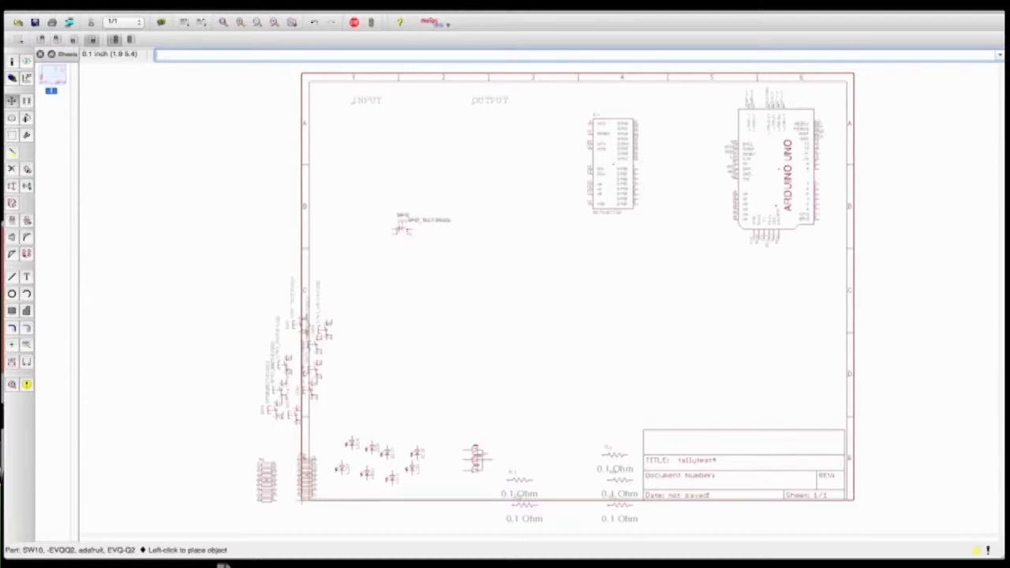
click(401, 213)
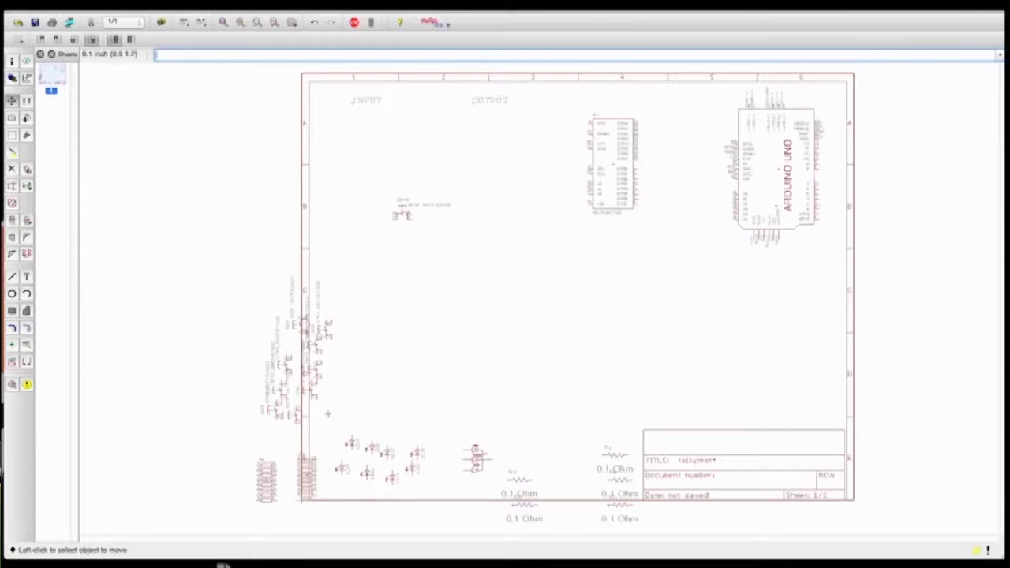
Step: Group the remaining tactile switches at the frame's left edge and move them below SW10 in row C, rotated to the same horizontal orientation
click(12, 101)
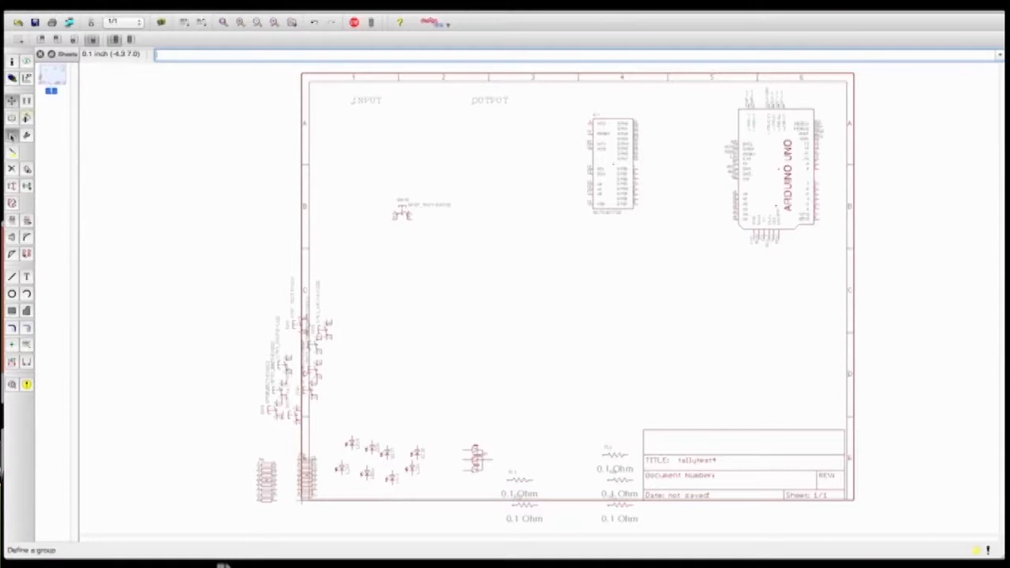
click(12, 136)
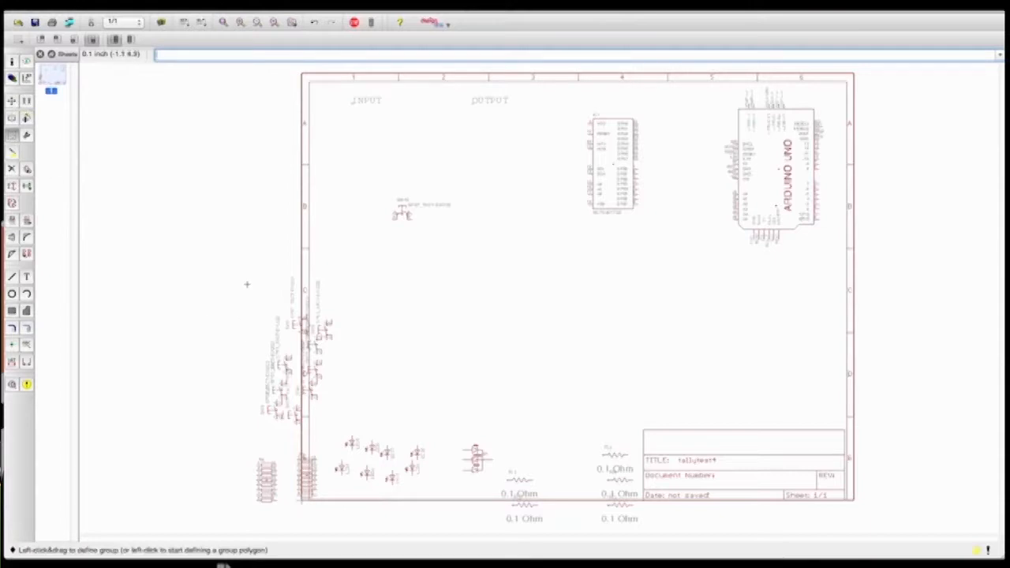
drag(229, 274, 342, 431)
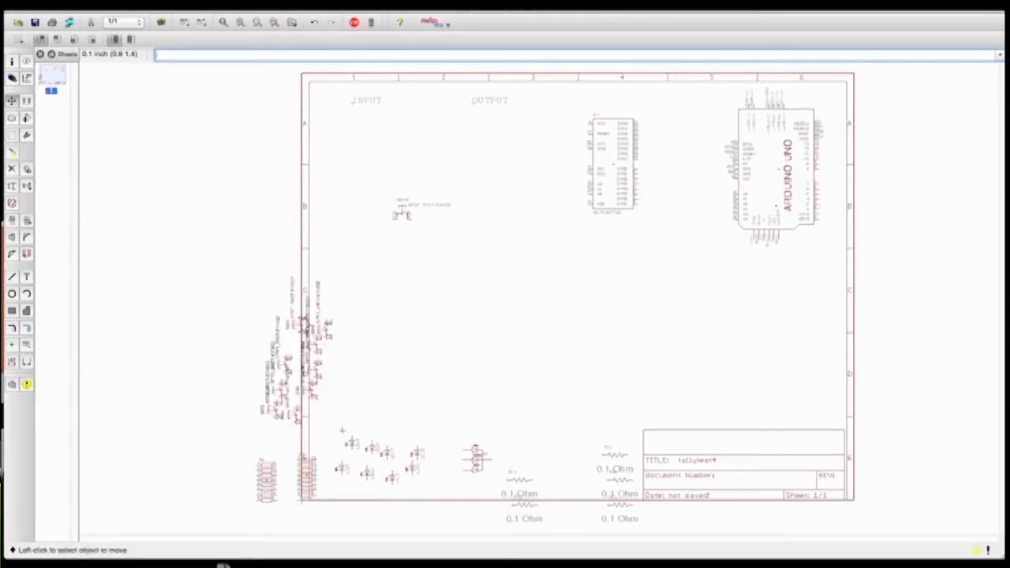
right_click(315, 371)
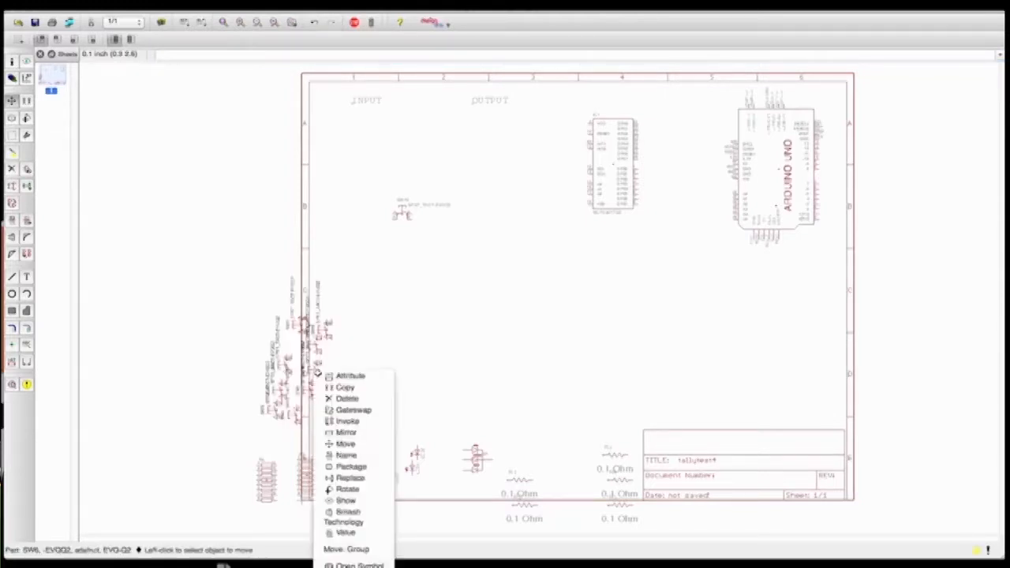
click(359, 549)
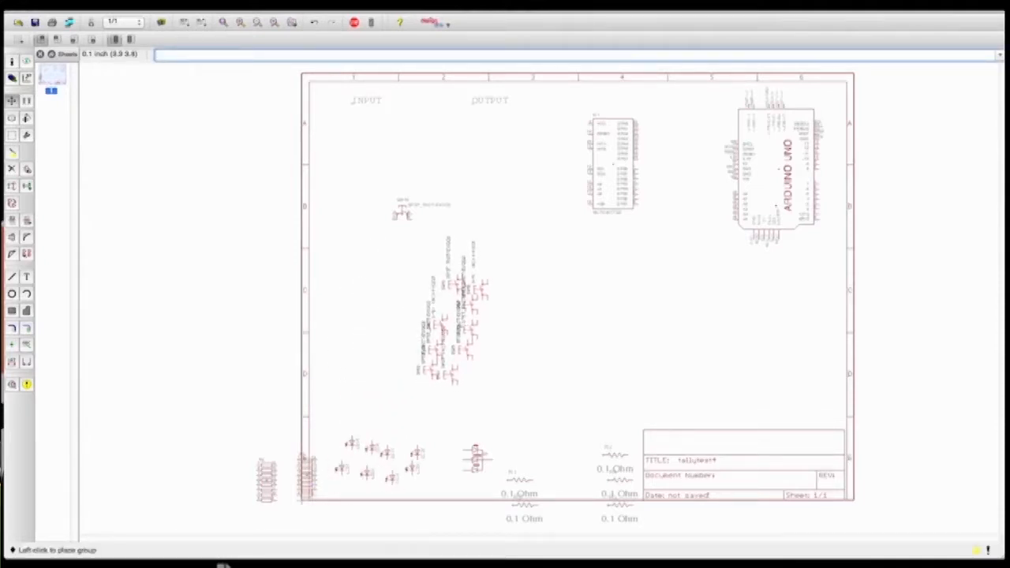
right_click(432, 319)
right_click(432, 319)
right_click(432, 319)
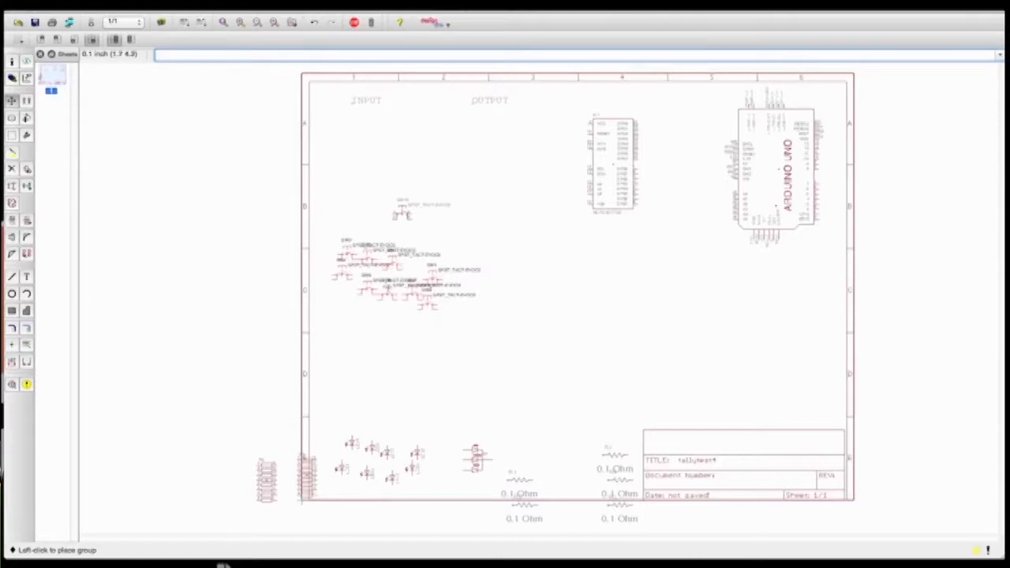
click(392, 304)
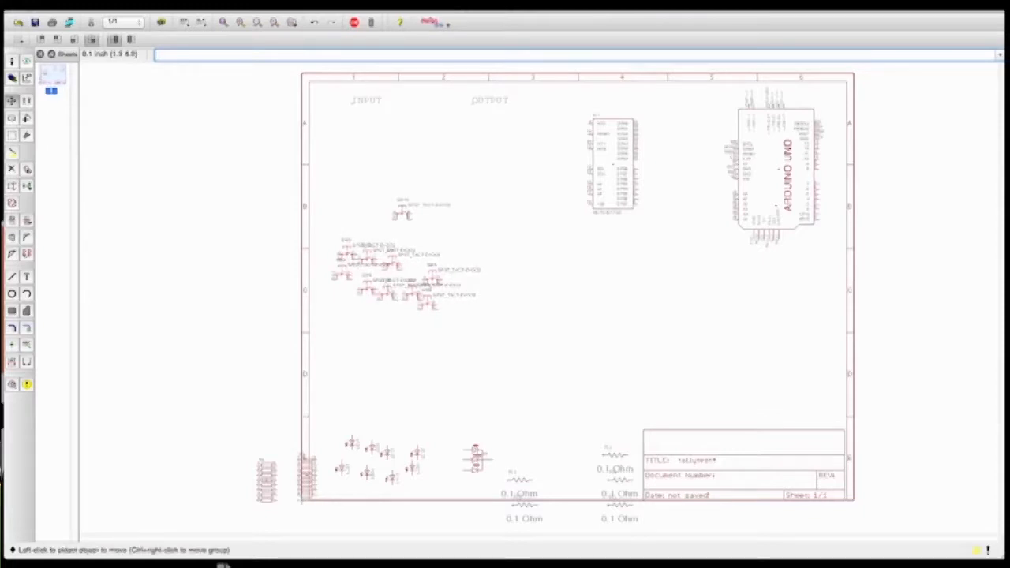
scroll(382, 236, up, 2)
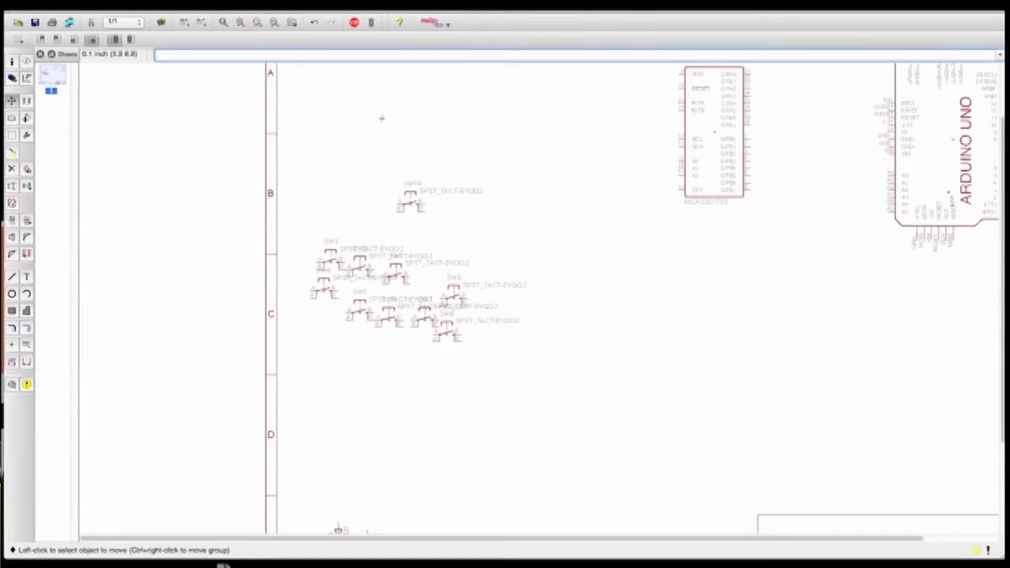
Step: Move switch SW6 lower in row C, clear of the overlapping switches, keeping its horizontal orientation
scroll(384, 117, up, 1)
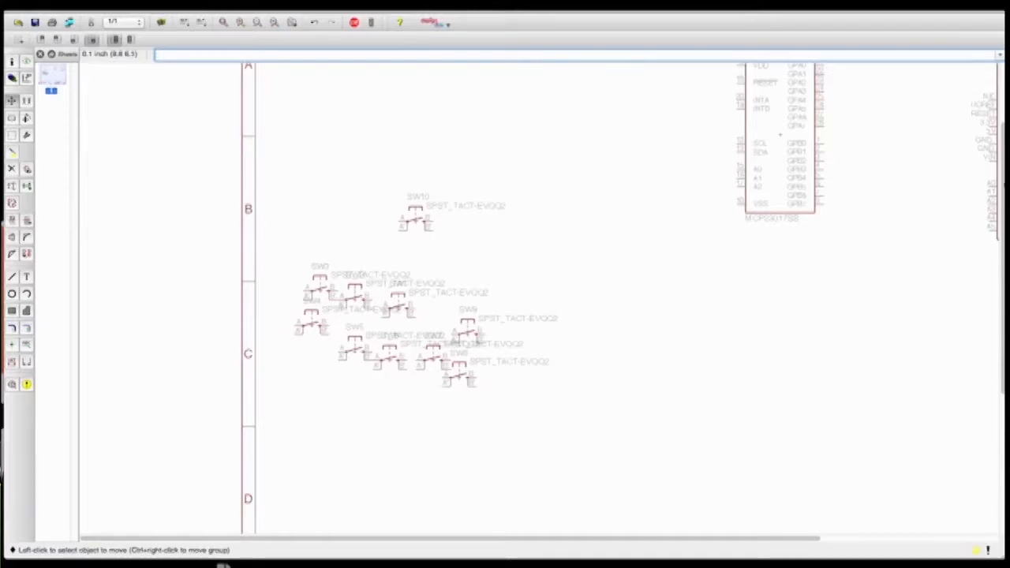
scroll(582, 258, up, 5)
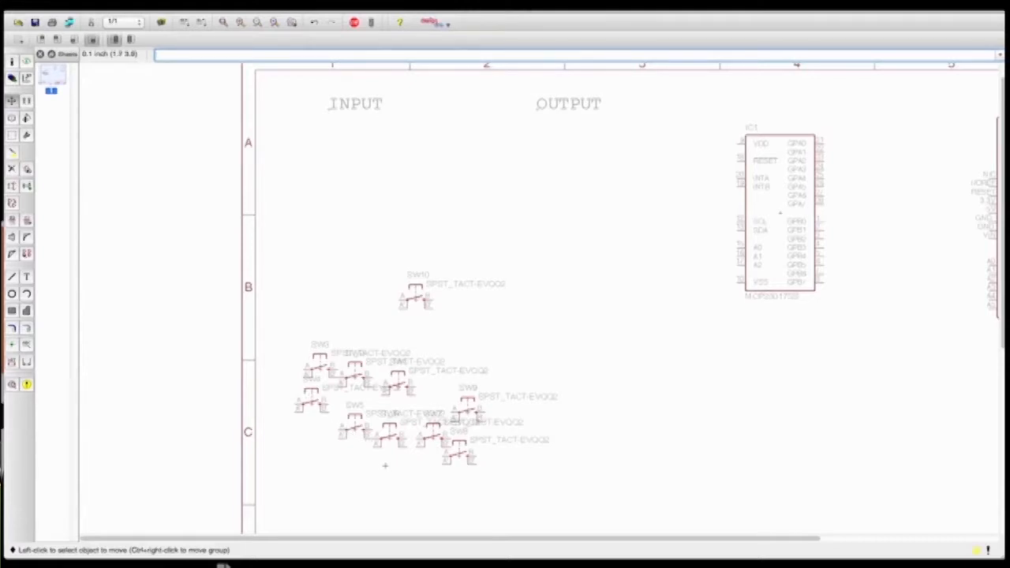
click(391, 433)
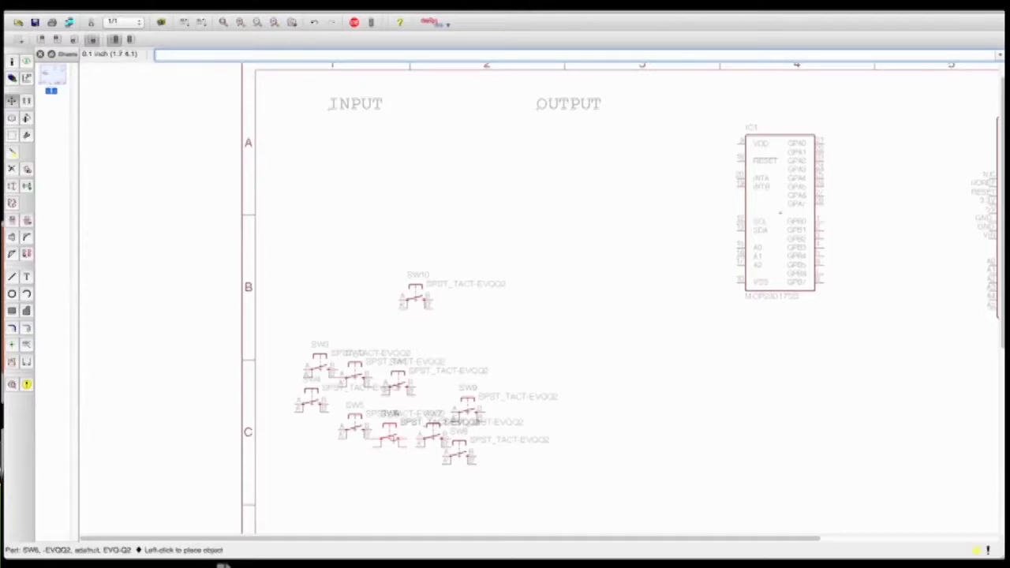
right_click(391, 433)
right_click(390, 432)
right_click(391, 433)
right_click(391, 433)
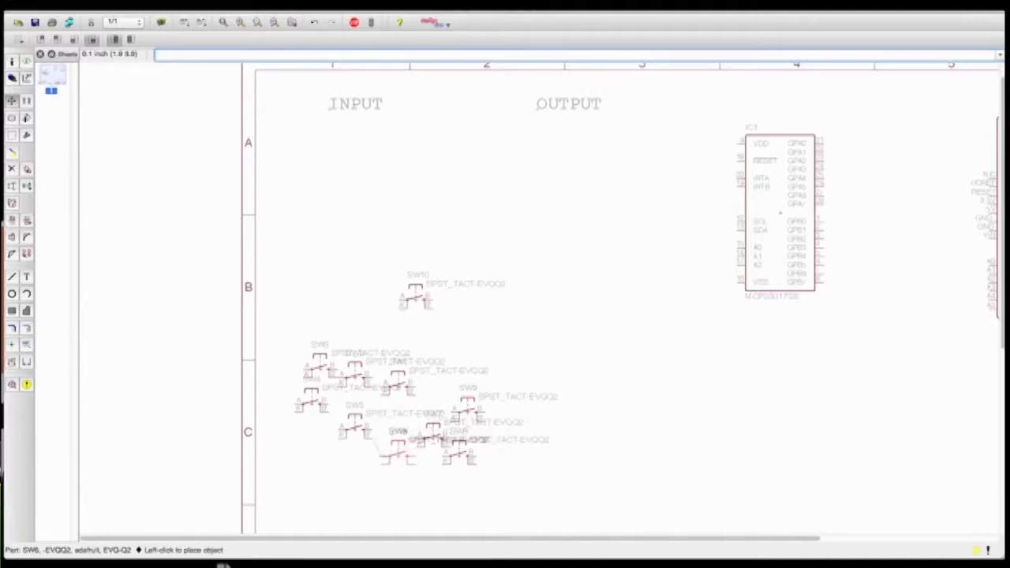
click(400, 469)
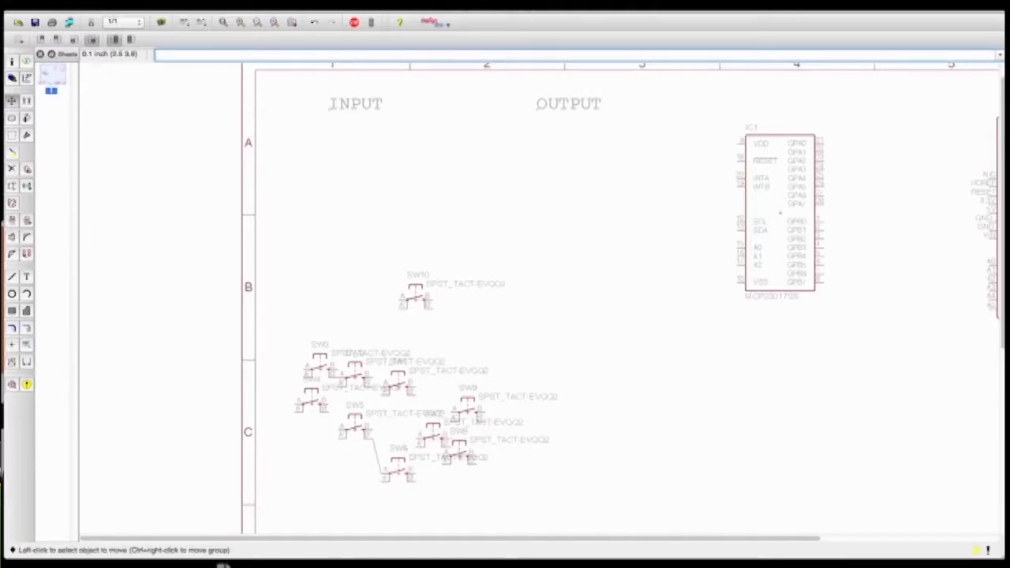
click(433, 430)
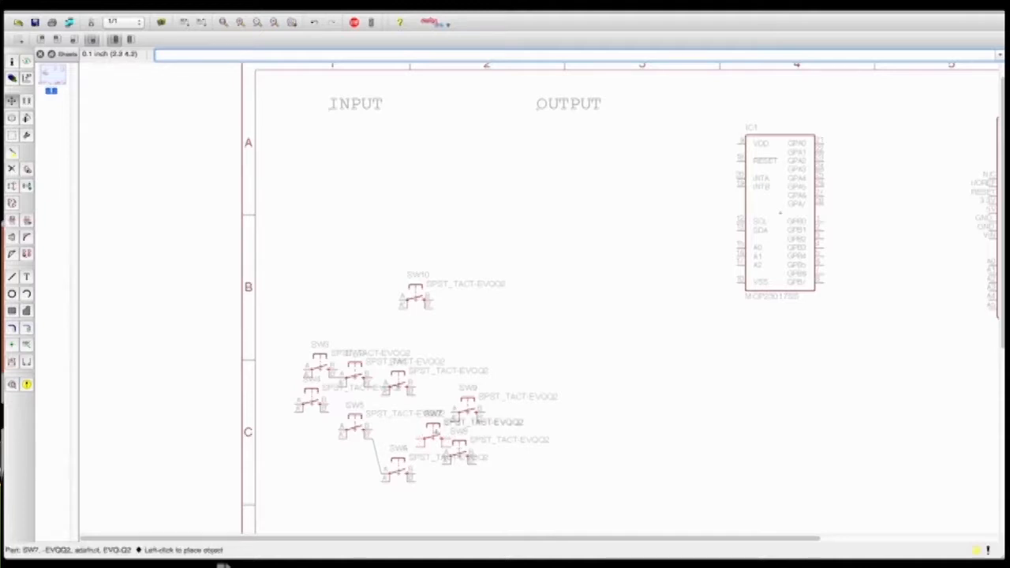
click(433, 430)
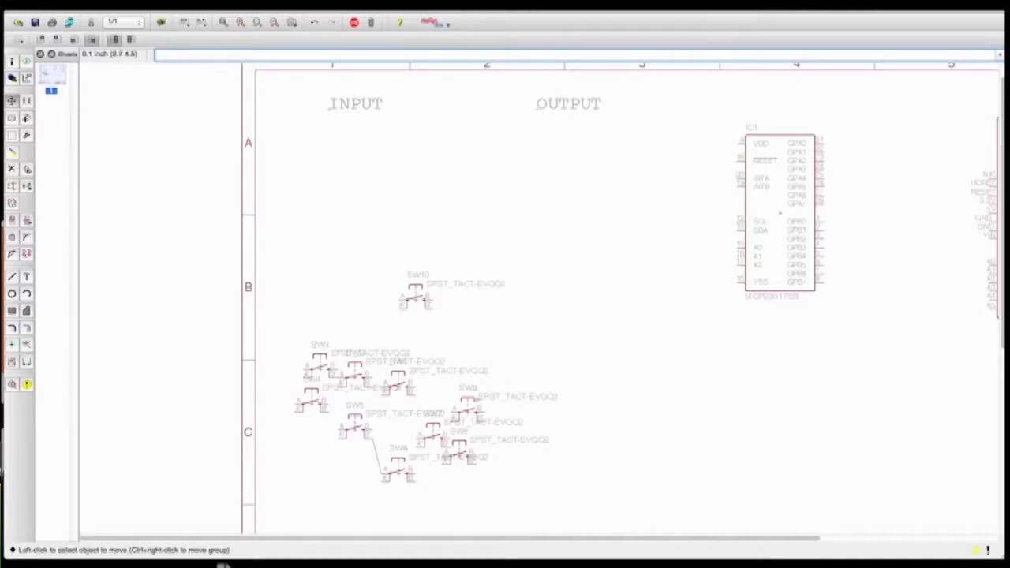
Step: Spread switches SW9, SW8 and SW7 apart to the right of the other switches in row C
click(471, 404)
click(531, 395)
click(459, 451)
click(547, 456)
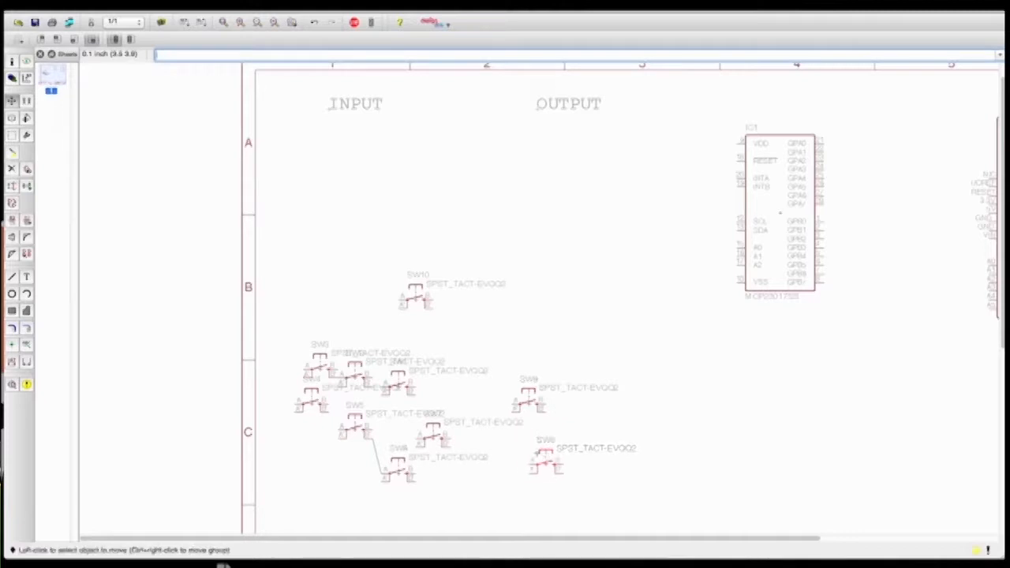
click(435, 432)
click(461, 427)
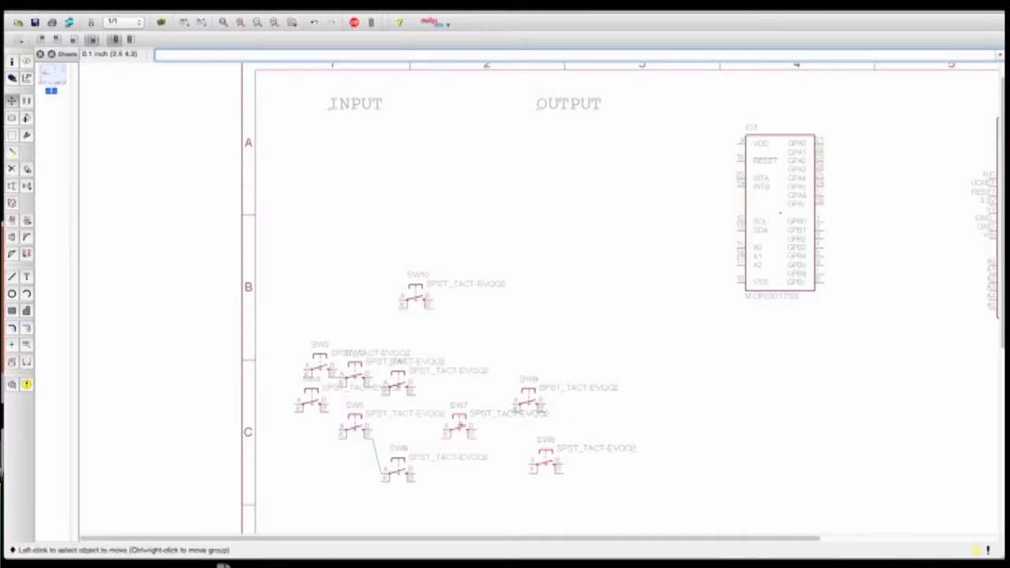
Step: Stack switches SW1, SW2 and SW3 in a vertical column directly below the INPUT label
click(396, 382)
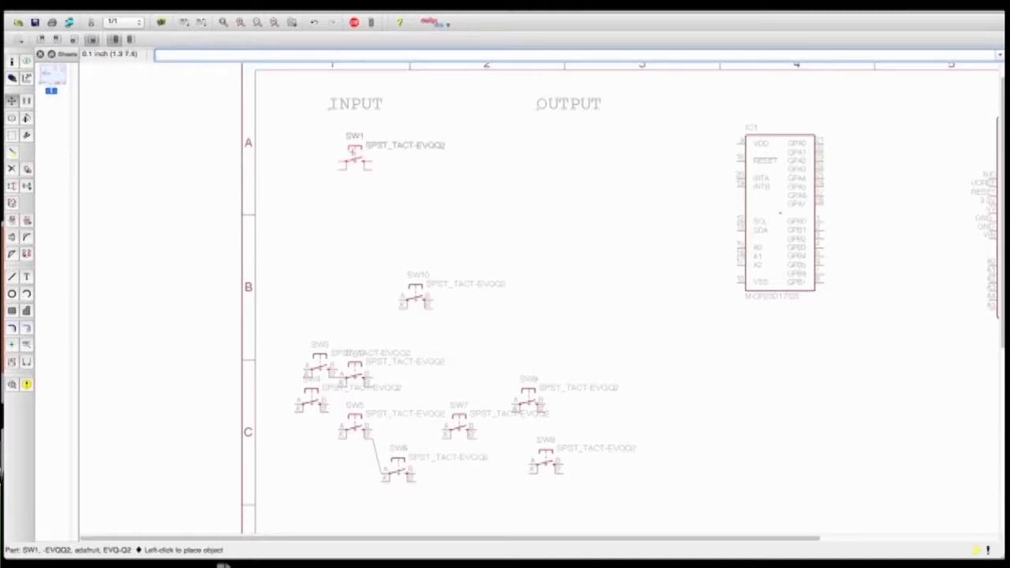
click(354, 151)
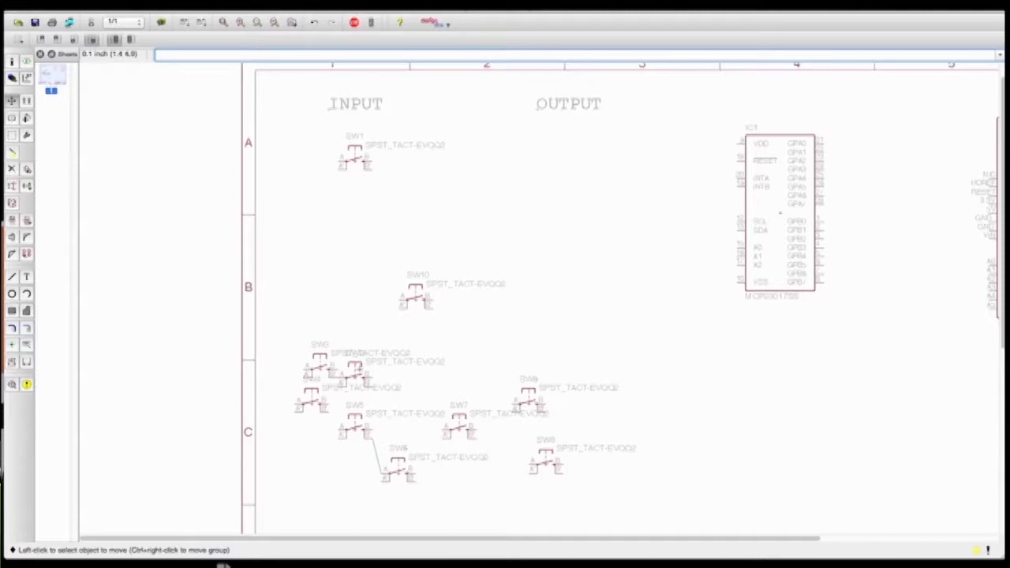
click(357, 378)
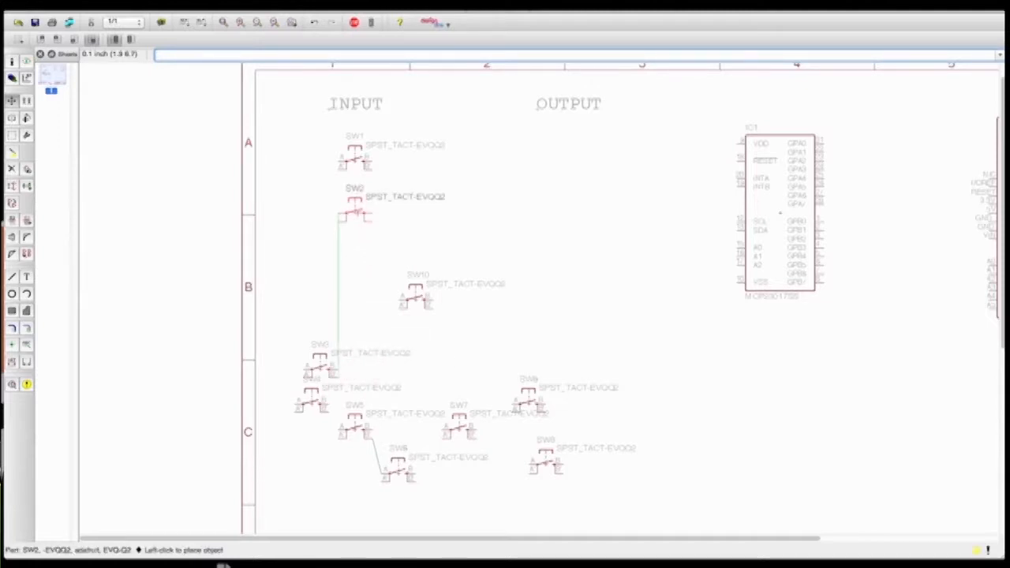
click(356, 211)
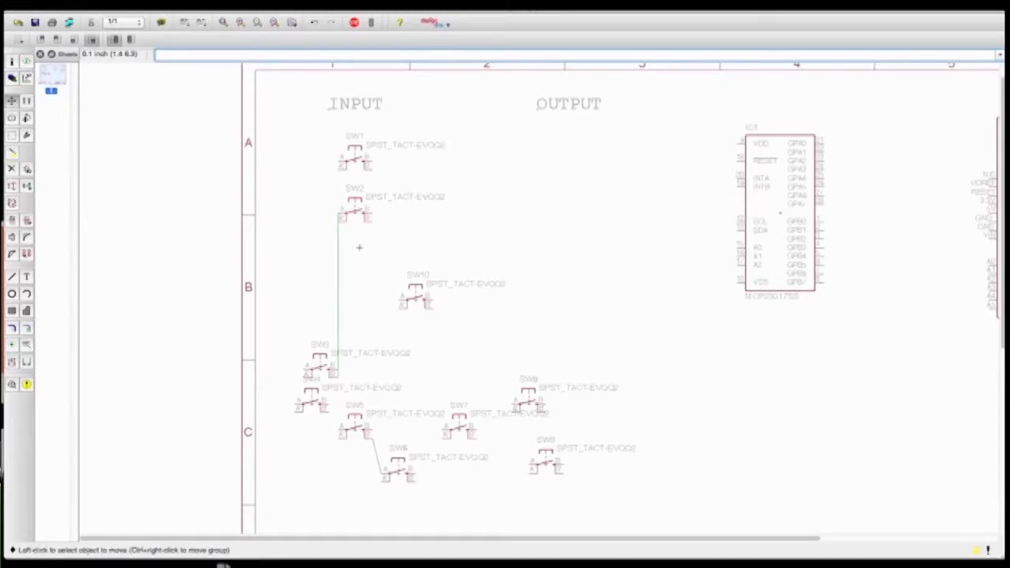
click(319, 365)
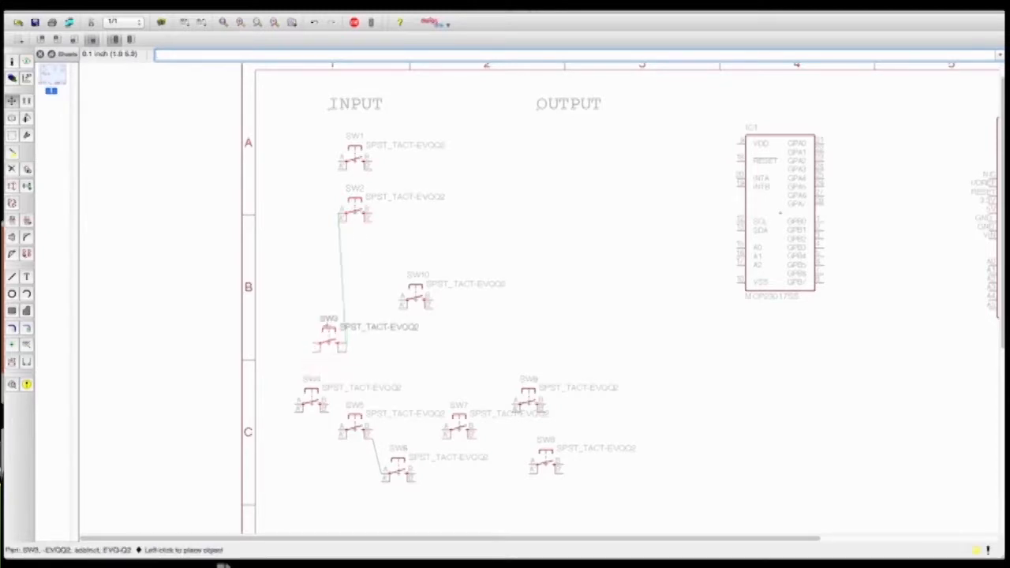
click(356, 268)
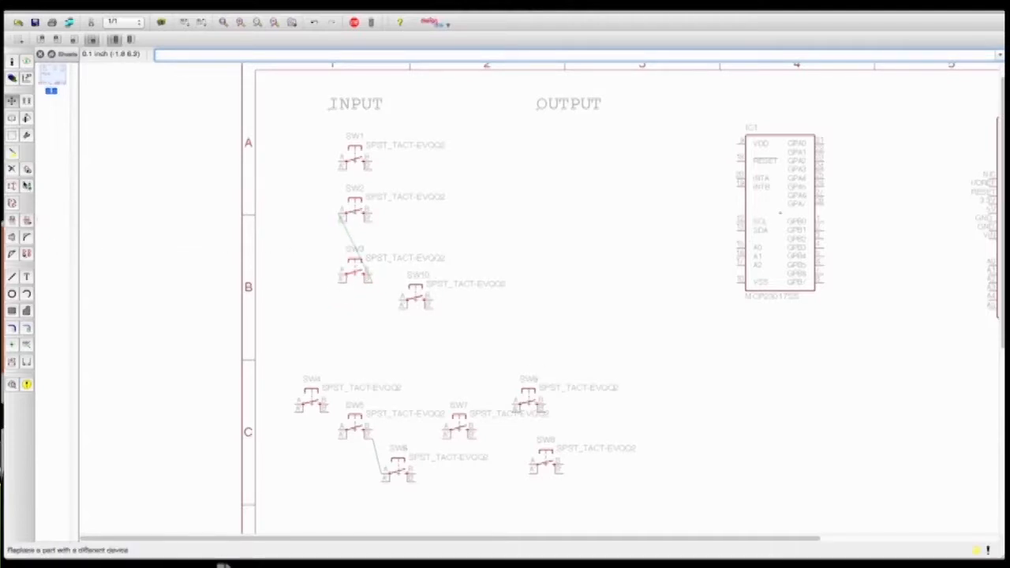
Step: Delete the stray nets joining SW2 to SW3 and SW5 to SW6
click(12, 169)
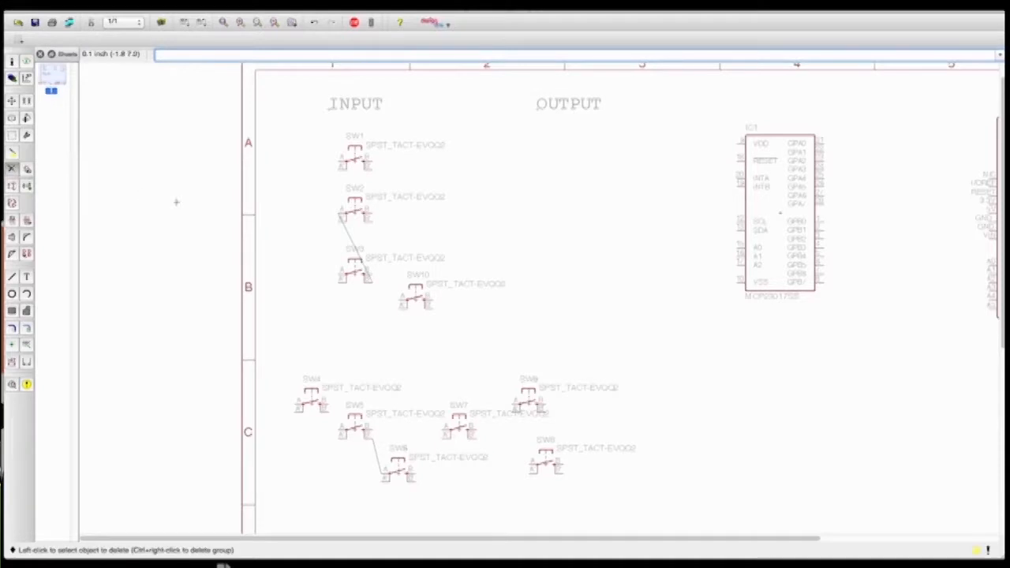
click(348, 237)
Step: Move switches SW4, SW5 and SW6 into the INPUT column below SW3, aligned and evenly spaced
click(12, 100)
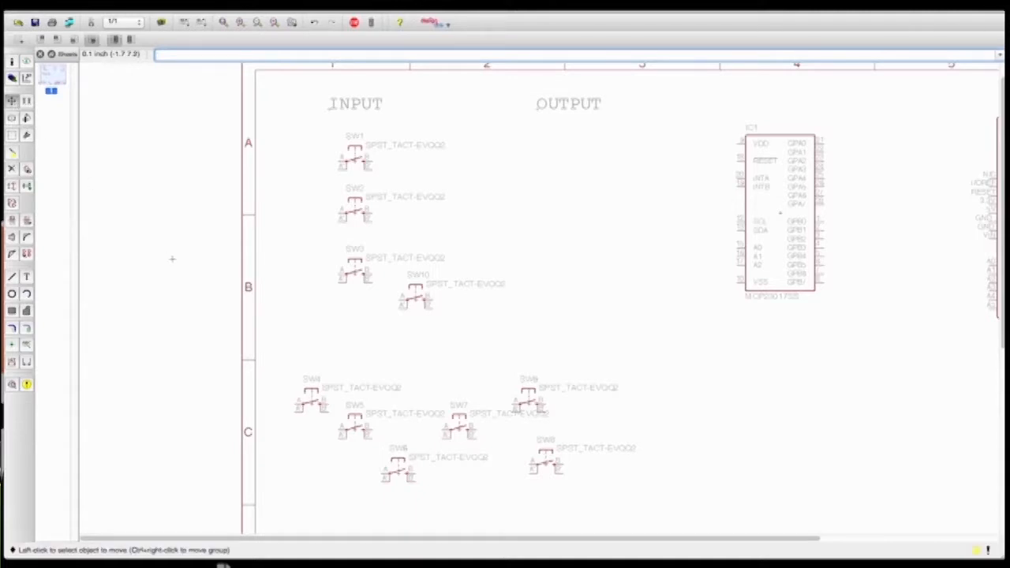
click(313, 401)
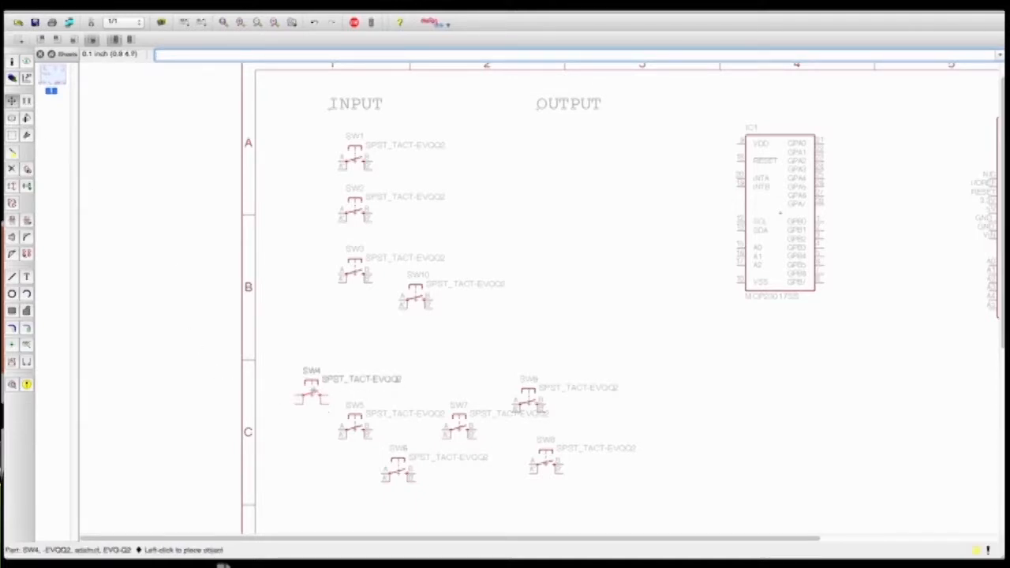
click(356, 331)
click(355, 428)
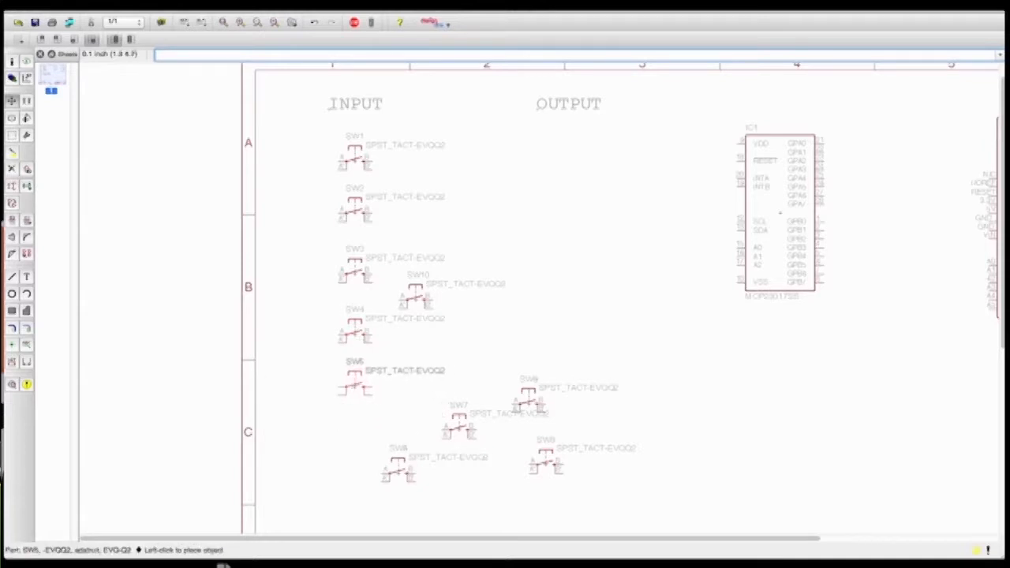
click(355, 387)
click(398, 465)
click(354, 432)
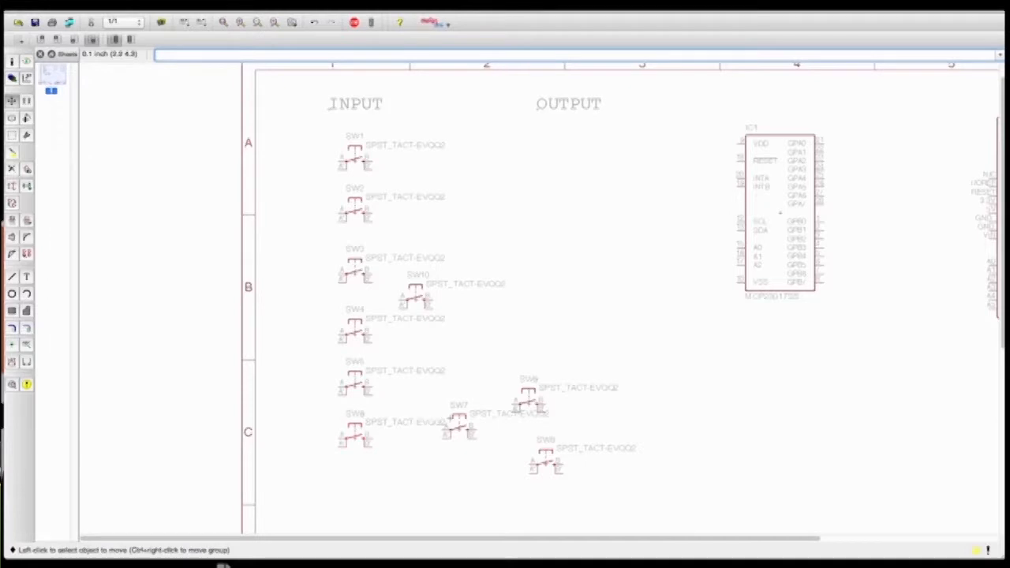
Step: Continue the INPUT column by placing switches SW7 and SW8 below SW6
click(458, 427)
click(355, 486)
click(543, 458)
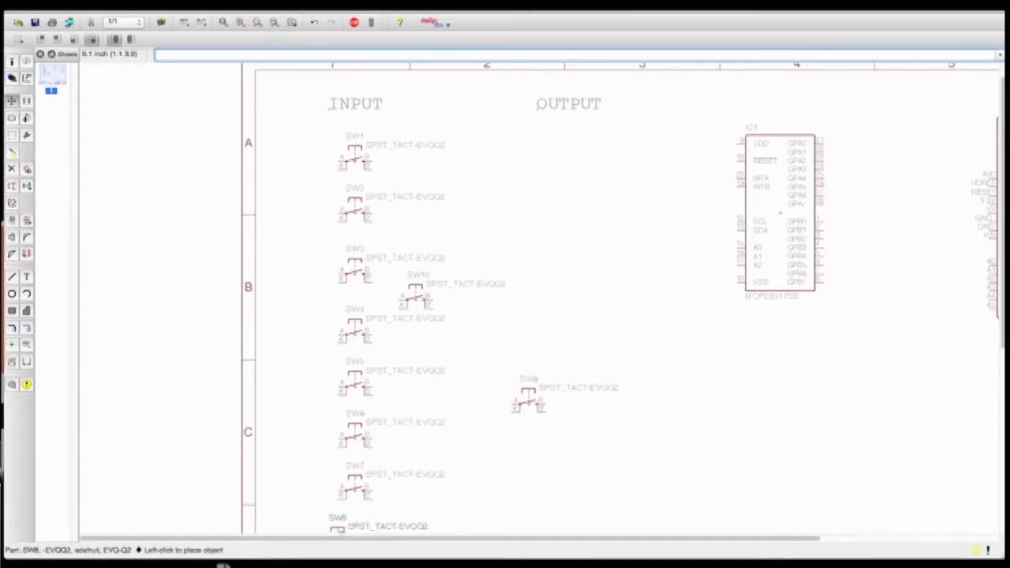
click(355, 537)
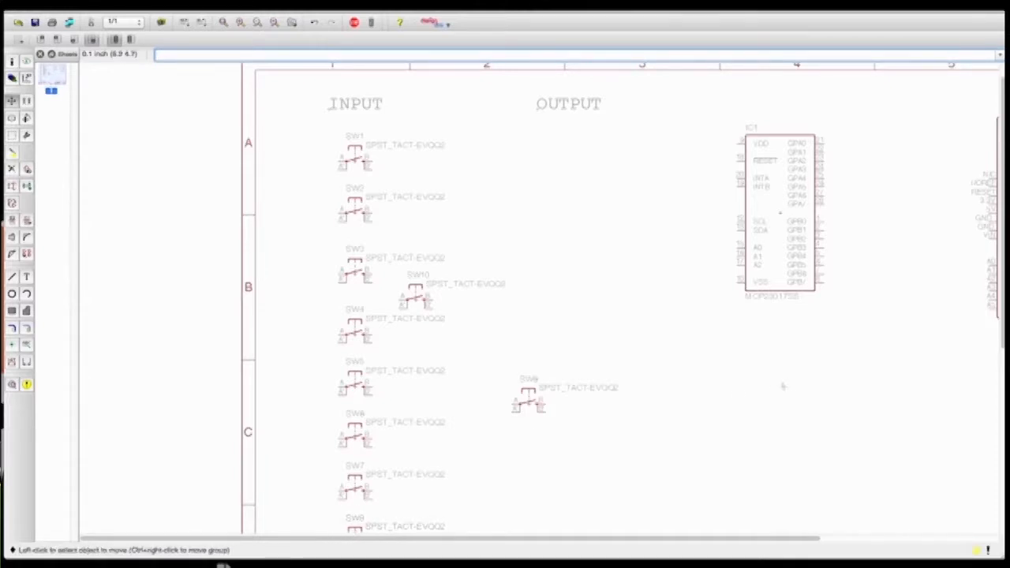
Step: Place switch SW9 below SW8 in the INPUT column in row D
scroll(925, 381, down, 10)
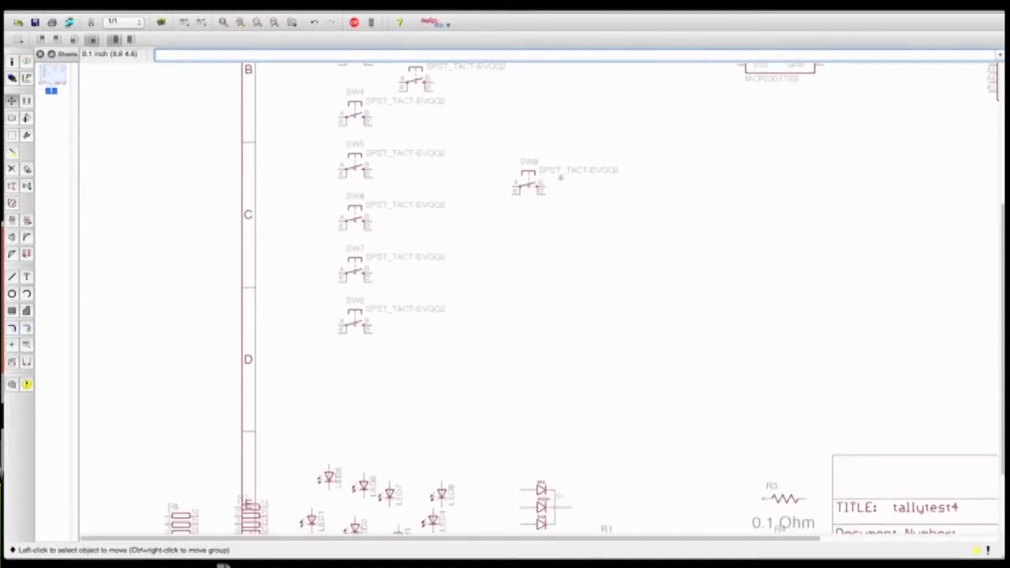
click(523, 187)
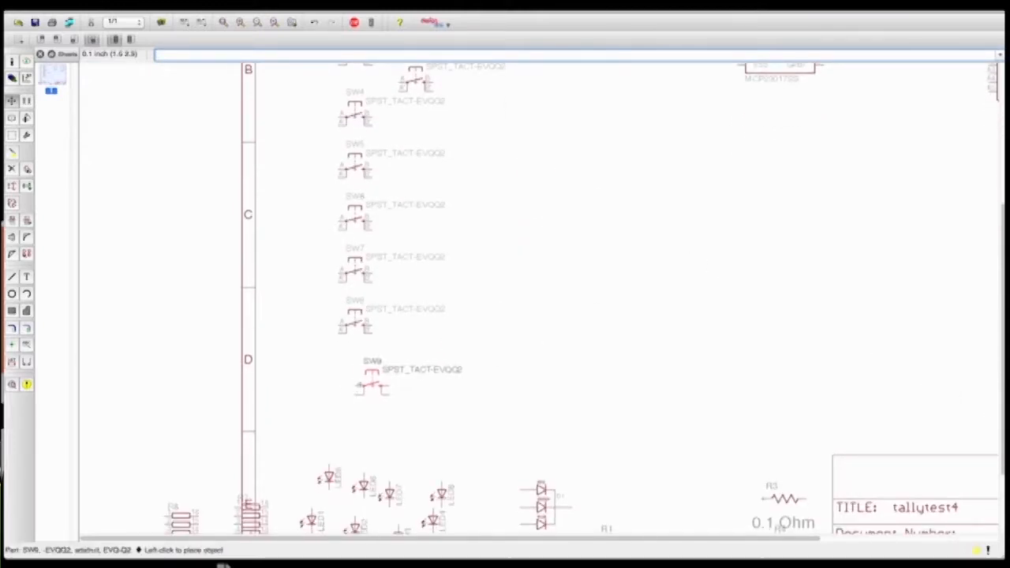
click(354, 386)
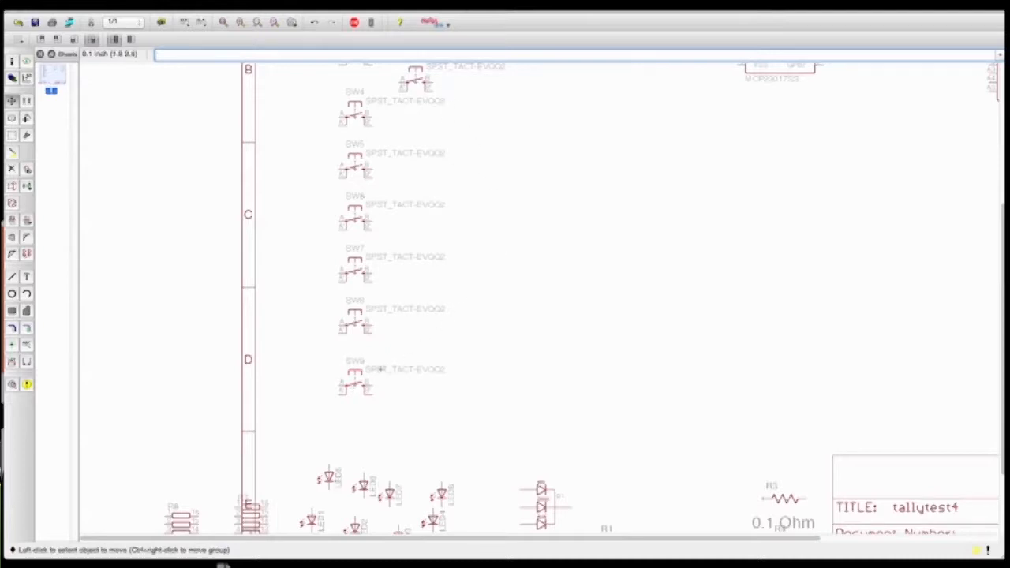
Step: Move switch SW9 below the MCP23017 chip and switch SW10 below the Arduino Uno
click(357, 382)
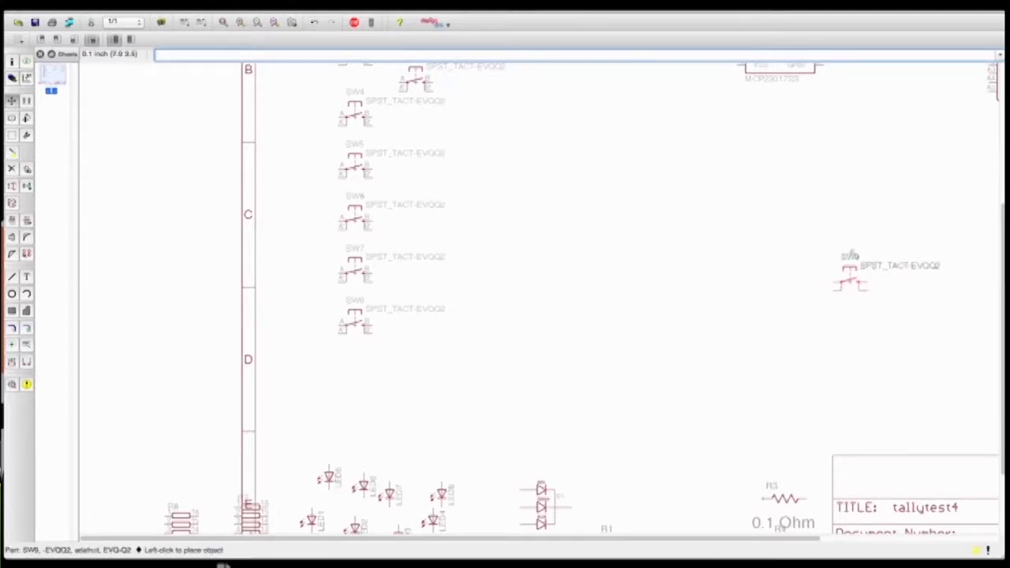
click(928, 359)
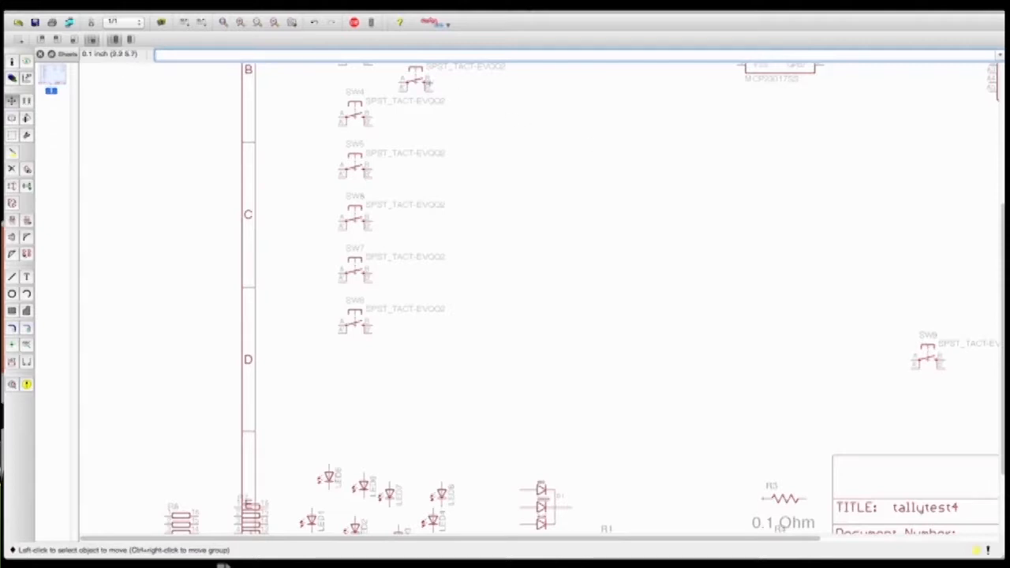
click(414, 79)
click(963, 407)
scroll(788, 412, down, 5)
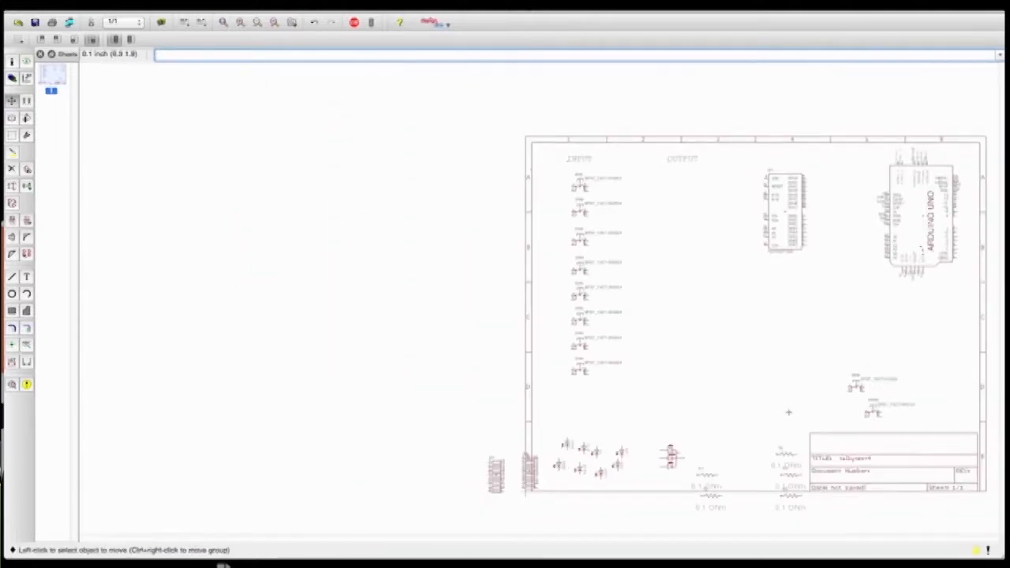
click(848, 390)
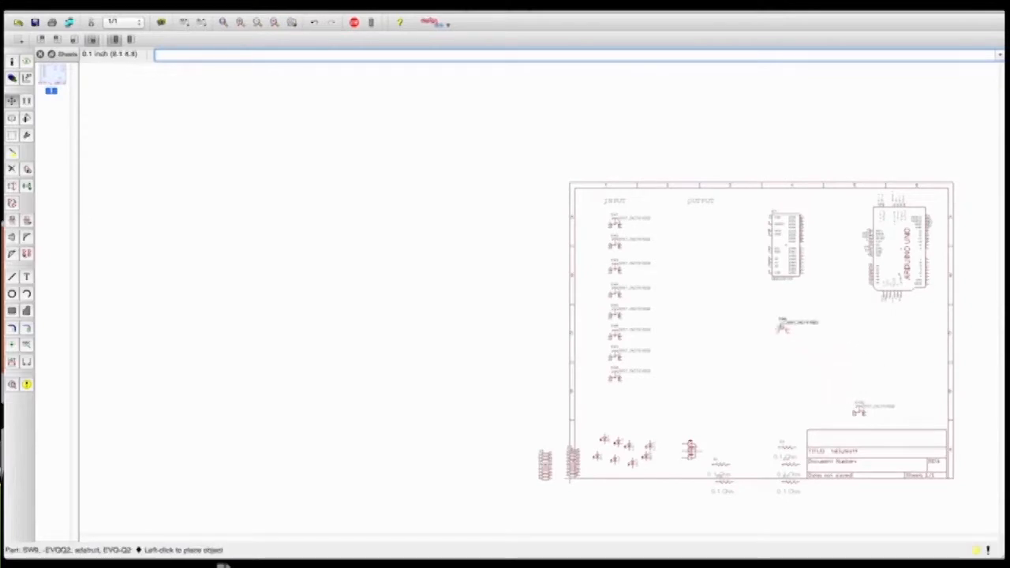
click(796, 334)
click(859, 415)
click(884, 342)
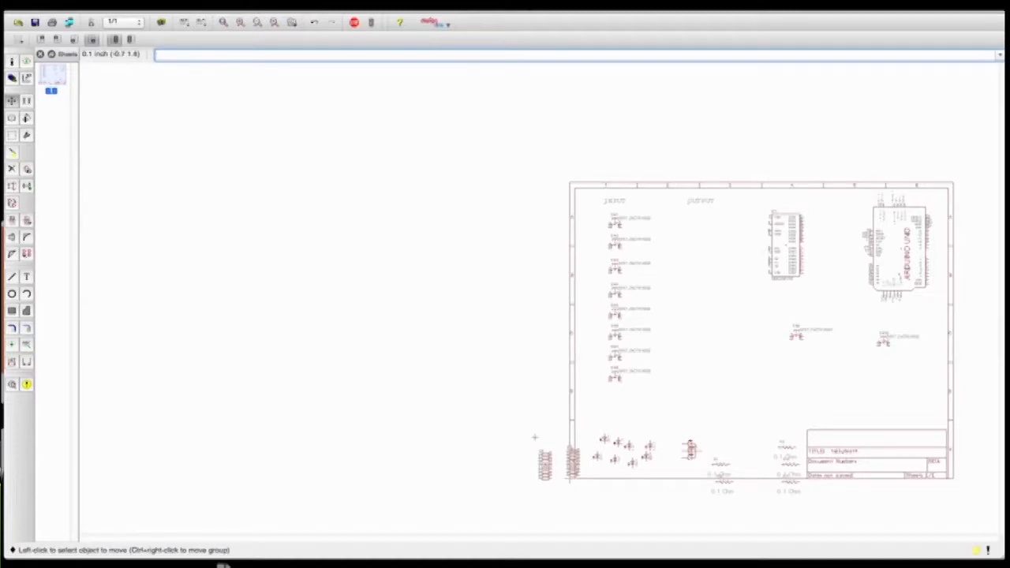
Step: Move the RGB LED D1 up into row D, below switch SW9
scroll(672, 474, up, 4)
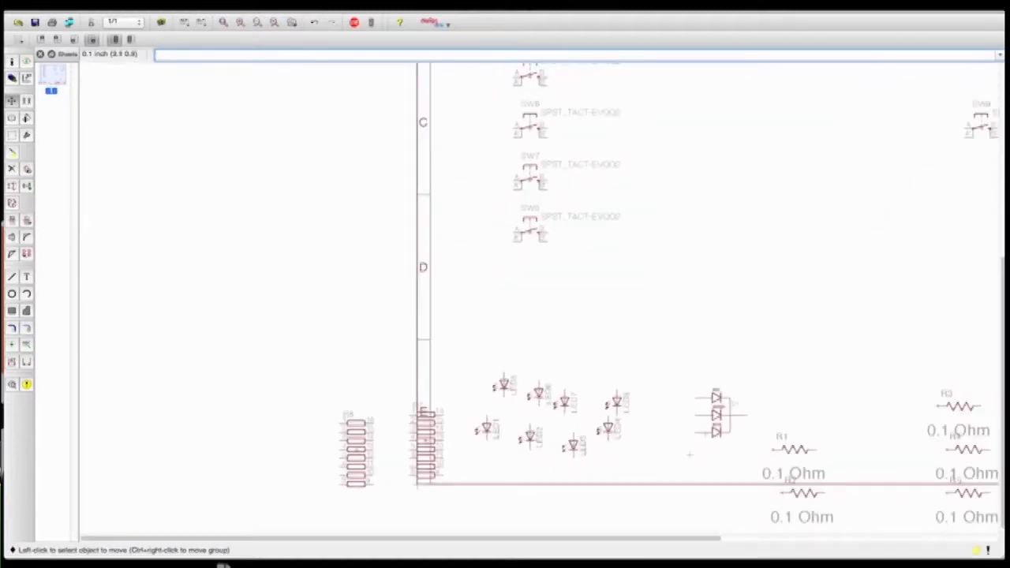
click(718, 414)
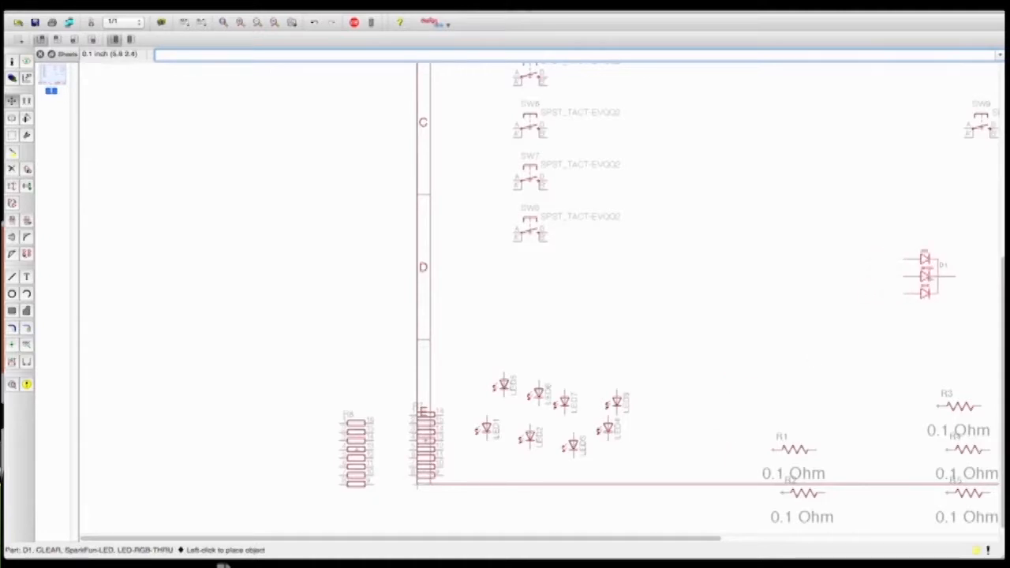
click(951, 277)
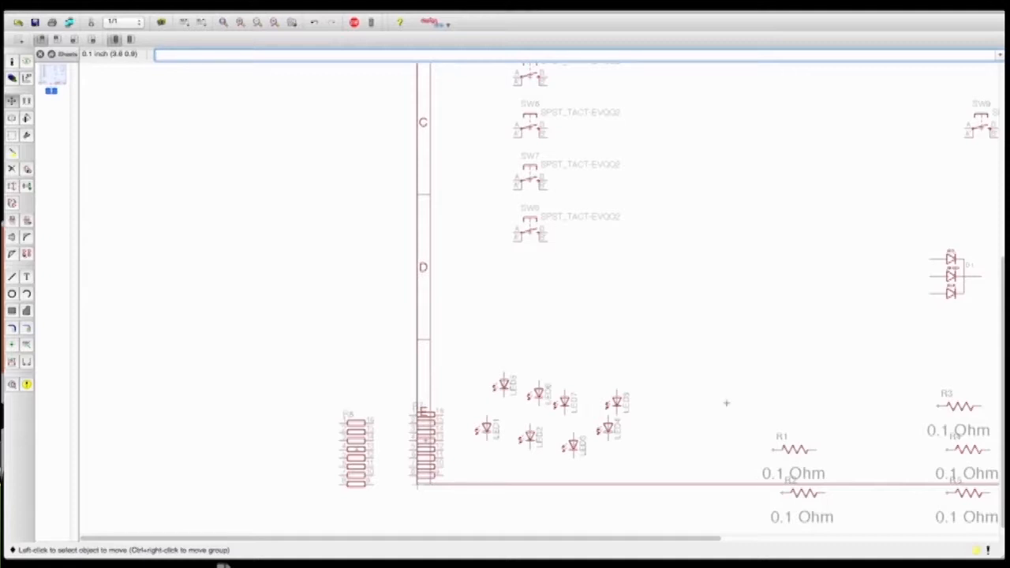
Step: Group LED1 to LED8, rotate the group so the LEDs point left, and move it beside the INPUT switch column in rows C and D
click(12, 135)
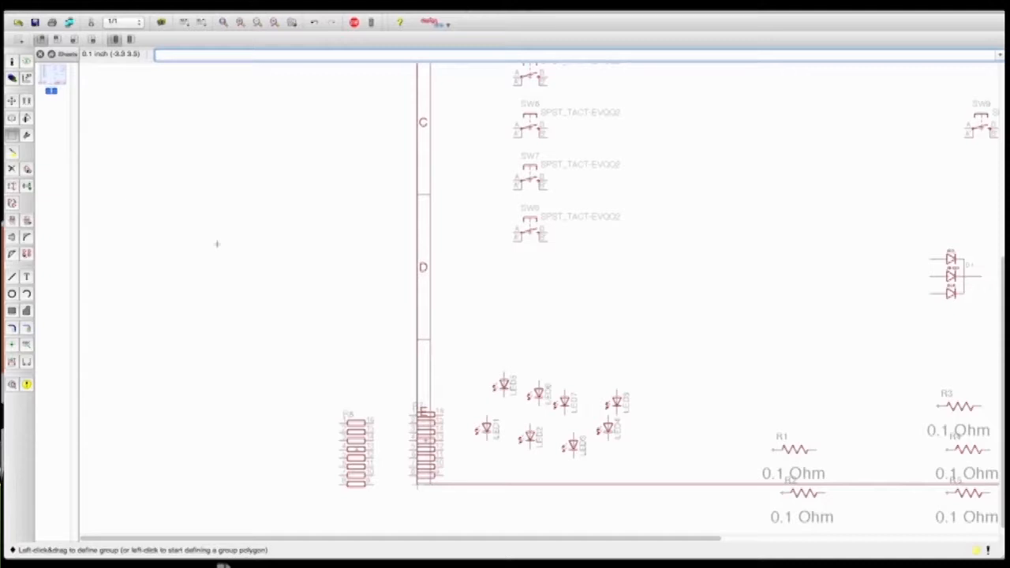
drag(449, 354, 675, 469)
key(F7)
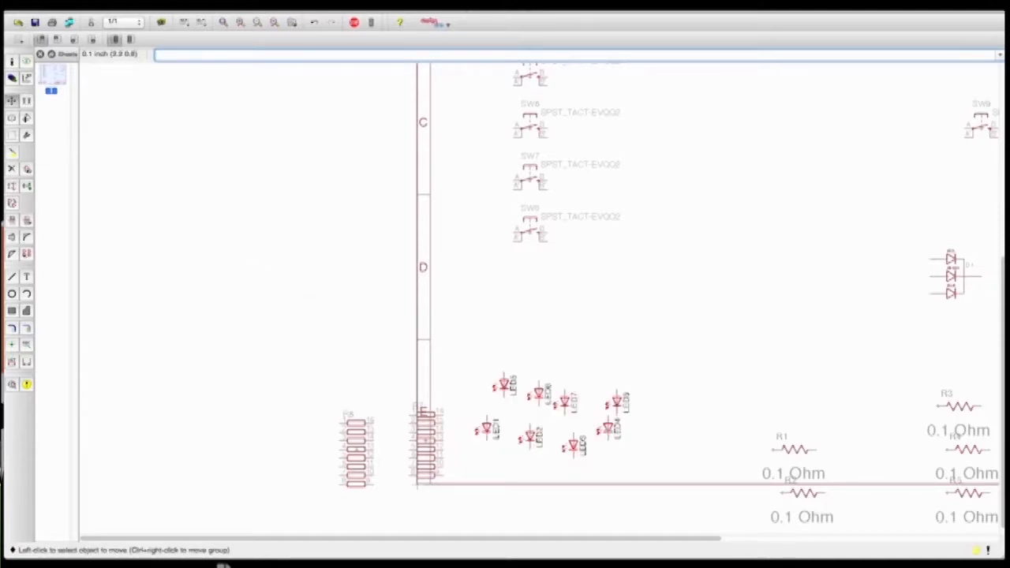
right_click(609, 428)
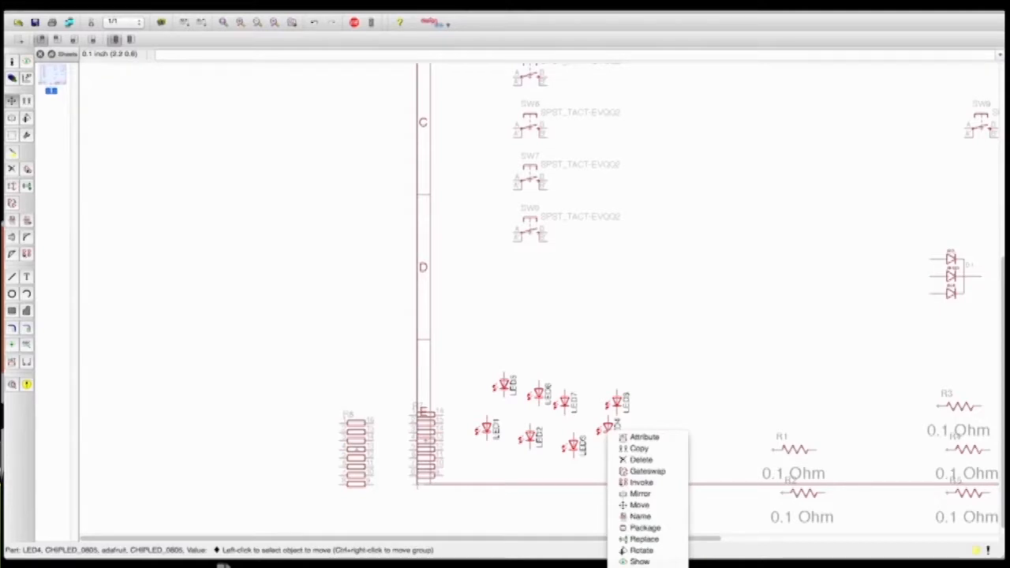
click(639, 504)
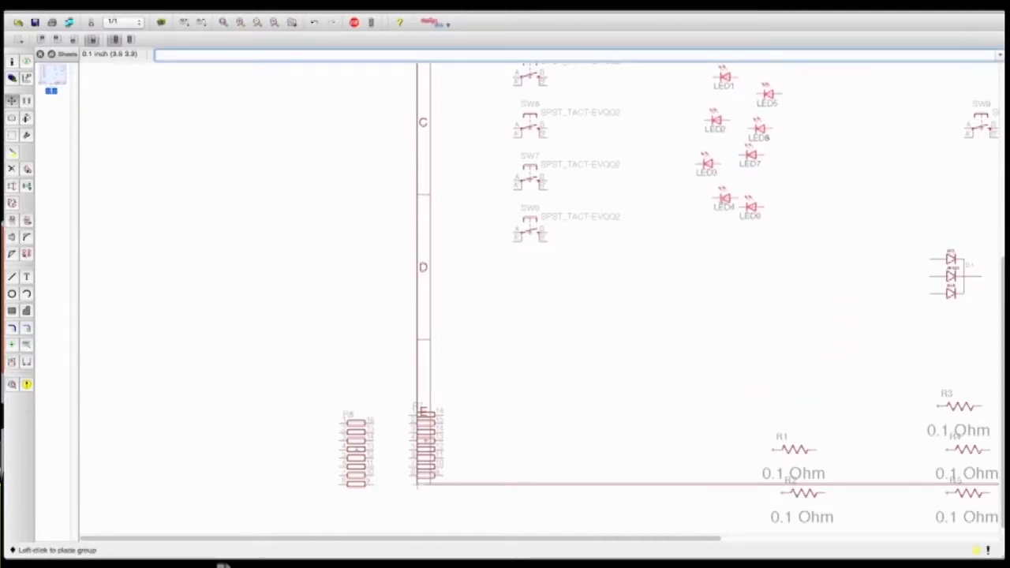
click(733, 198)
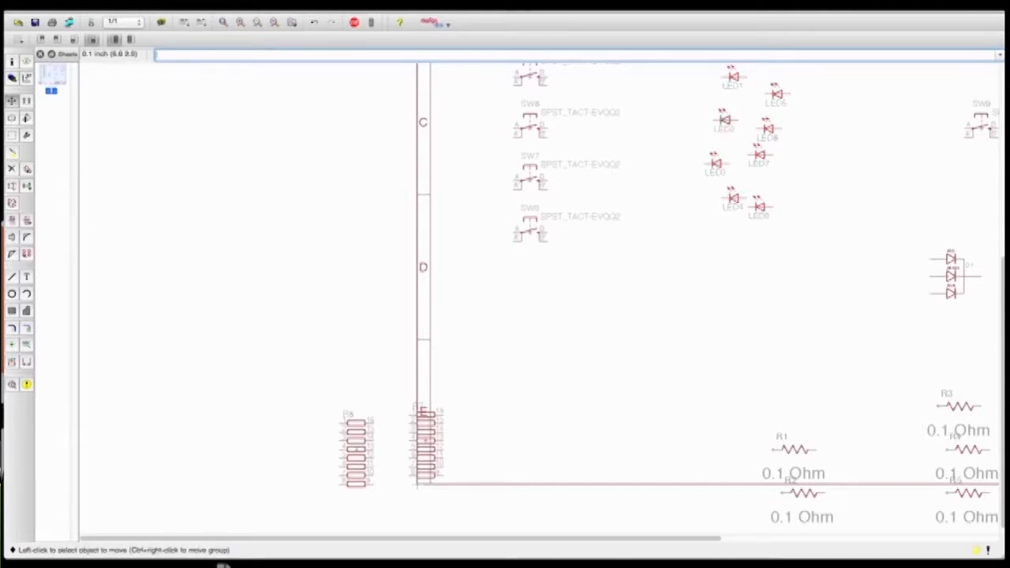
Step: Line up LED1, LED2, LED3 and LED4 in a column under the OUTPUT label, each level with switches SW1 to SW4
scroll(671, 300, up, 10)
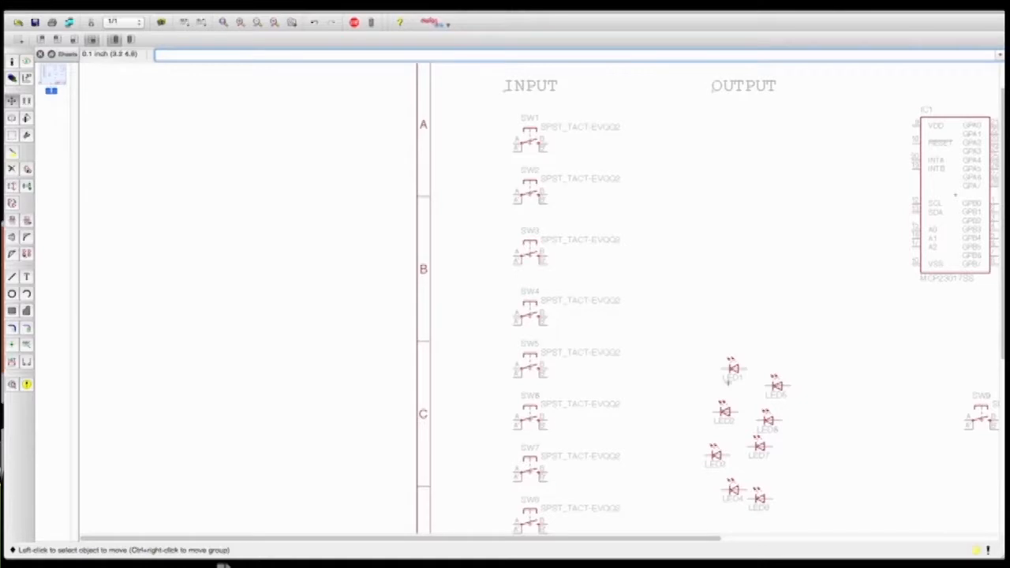
click(734, 369)
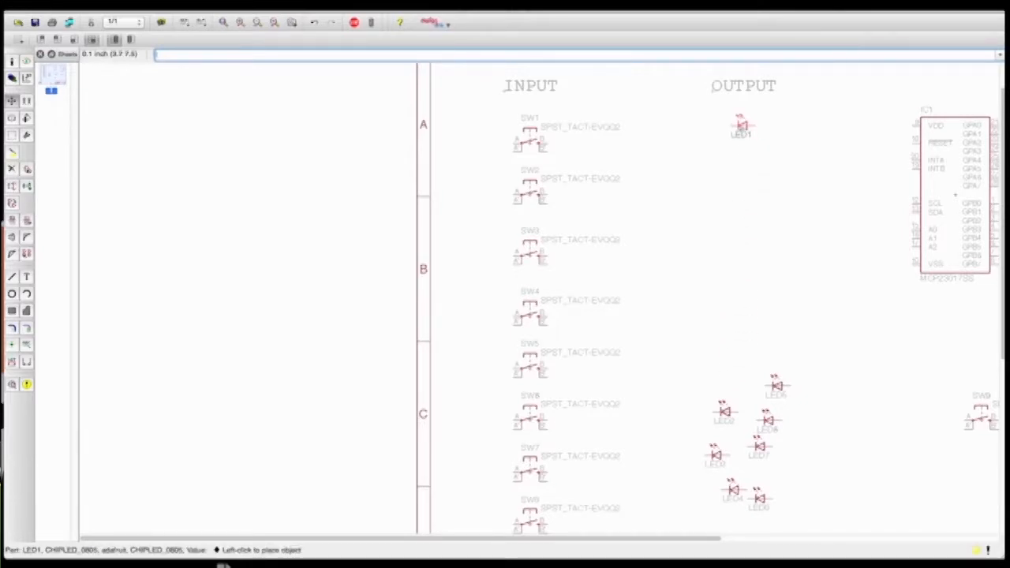
click(742, 126)
click(726, 412)
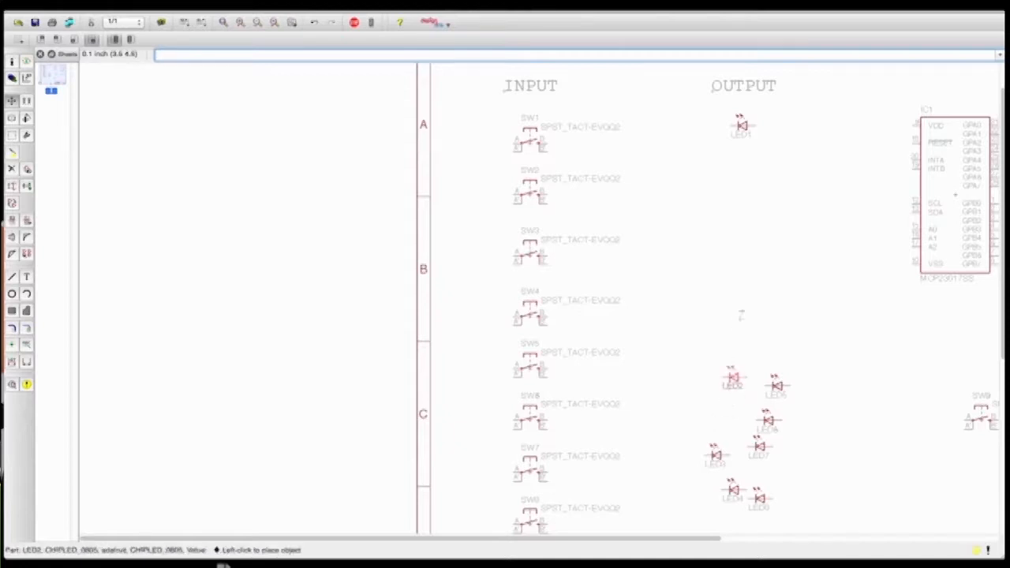
click(742, 177)
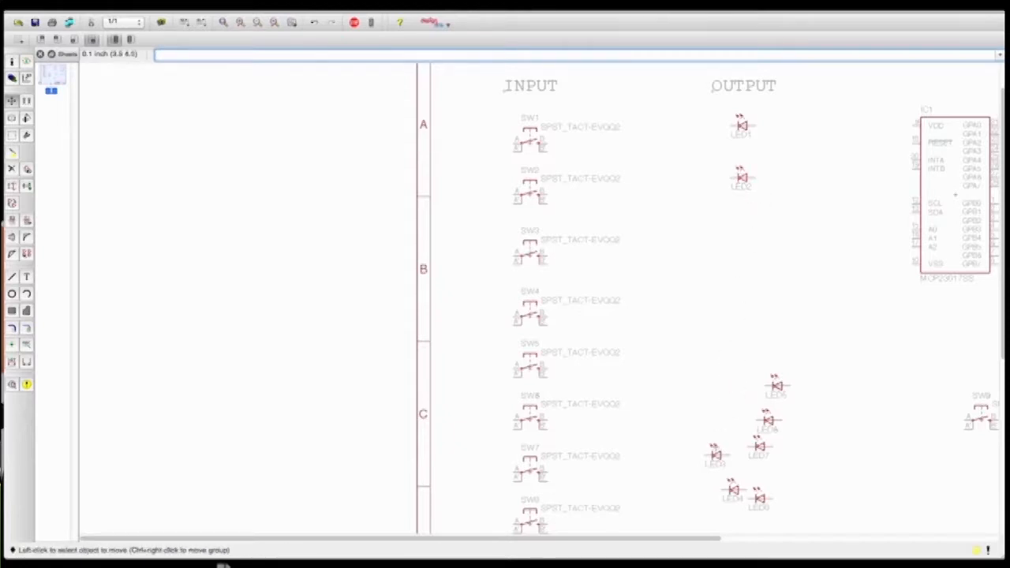
click(714, 455)
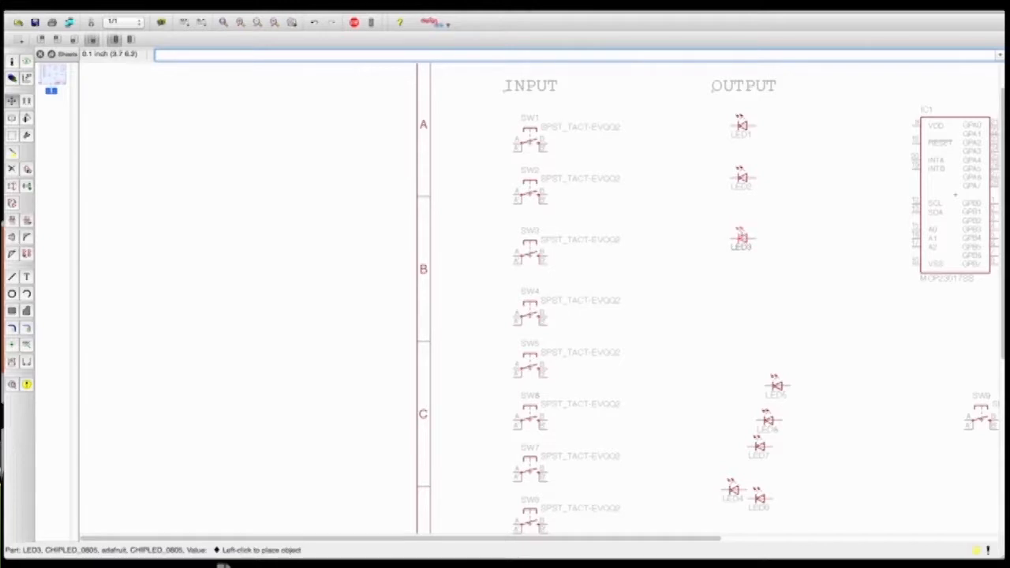
click(742, 238)
click(733, 490)
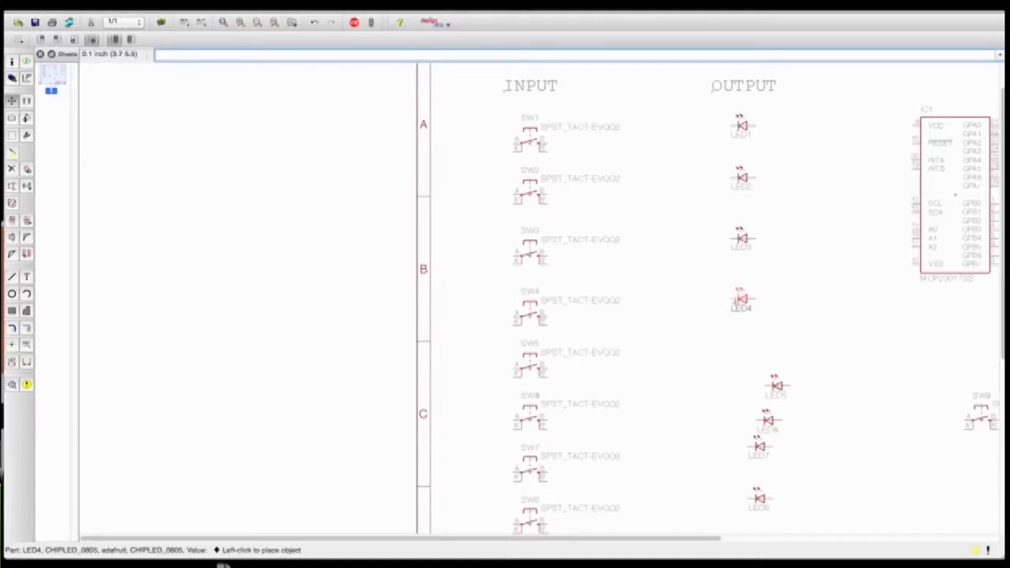
click(740, 299)
Step: Continue the OUTPUT column by placing LED5, LED6, LED7 and LED8 below LED4, level with switches SW5 to SW8
click(778, 387)
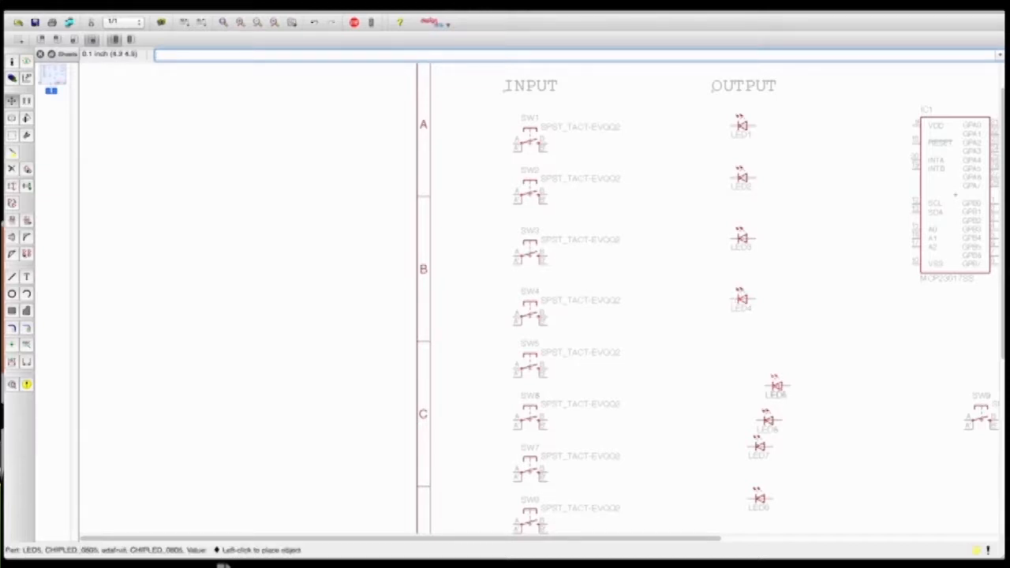
click(741, 351)
click(768, 420)
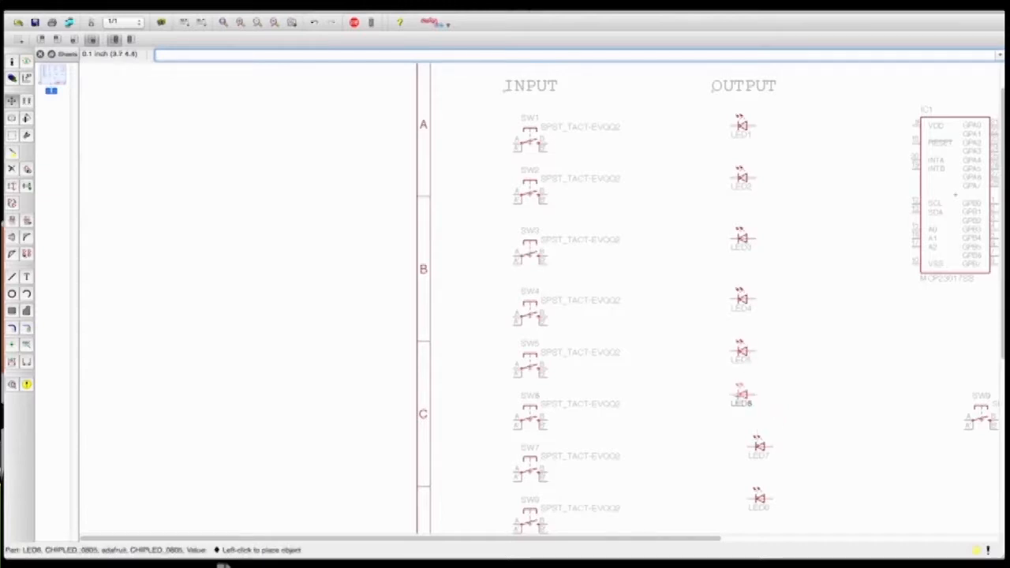
click(742, 395)
click(761, 449)
click(742, 447)
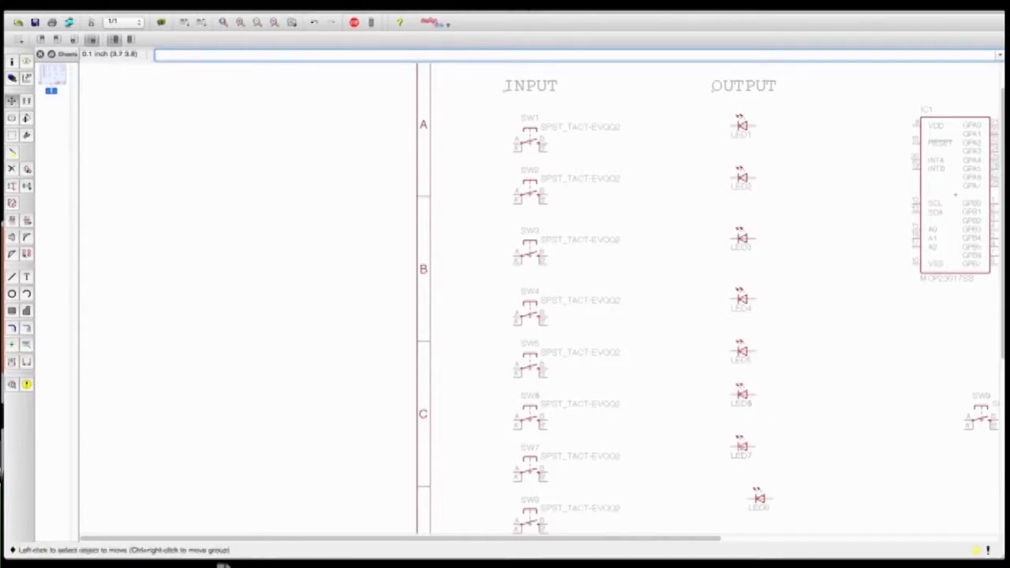
click(760, 499)
click(742, 499)
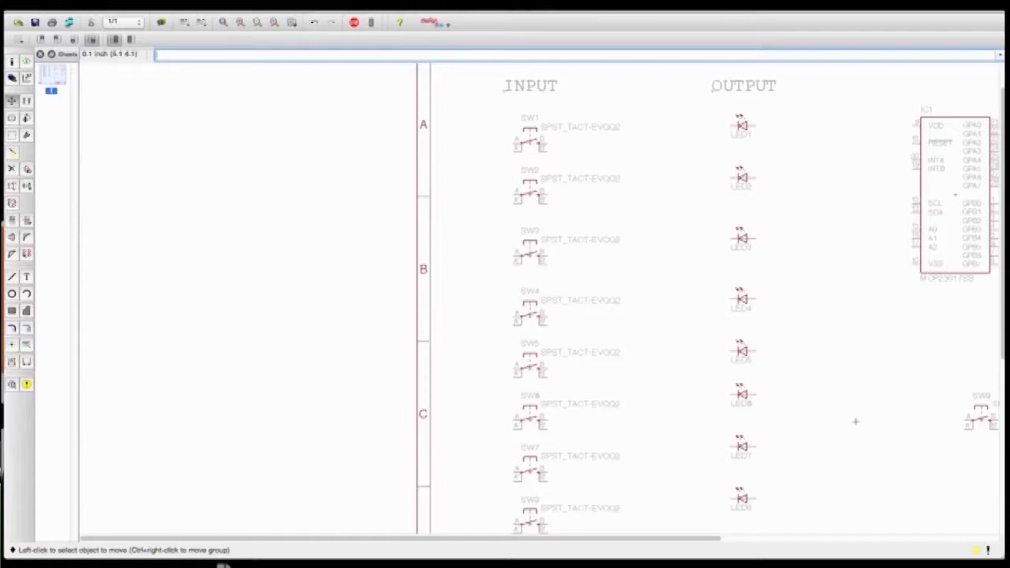
Step: Group switches SW1 to SW8 and shift the whole column slightly up and to the left under the INPUT label
scroll(856, 422, down, 4)
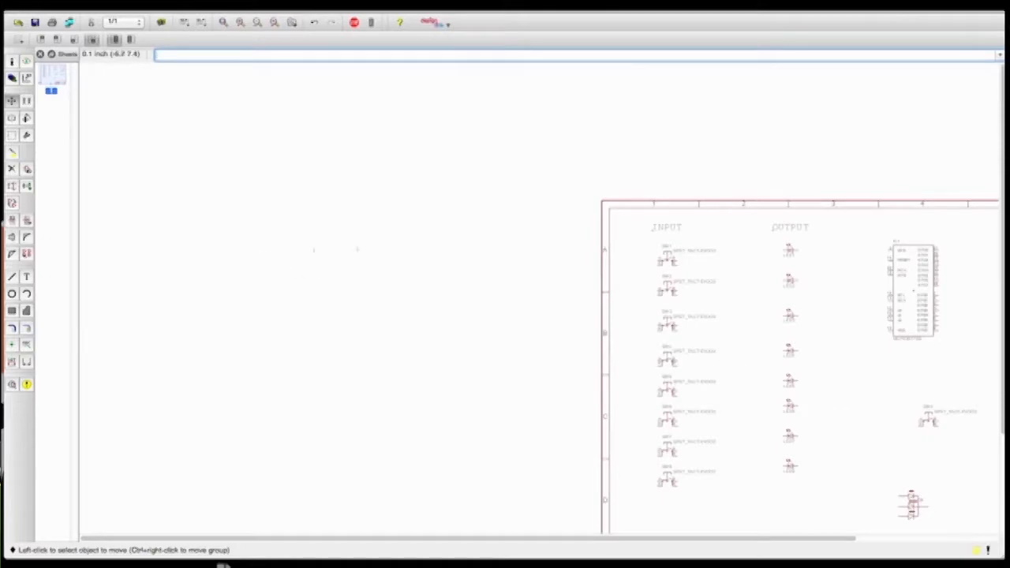
click(12, 135)
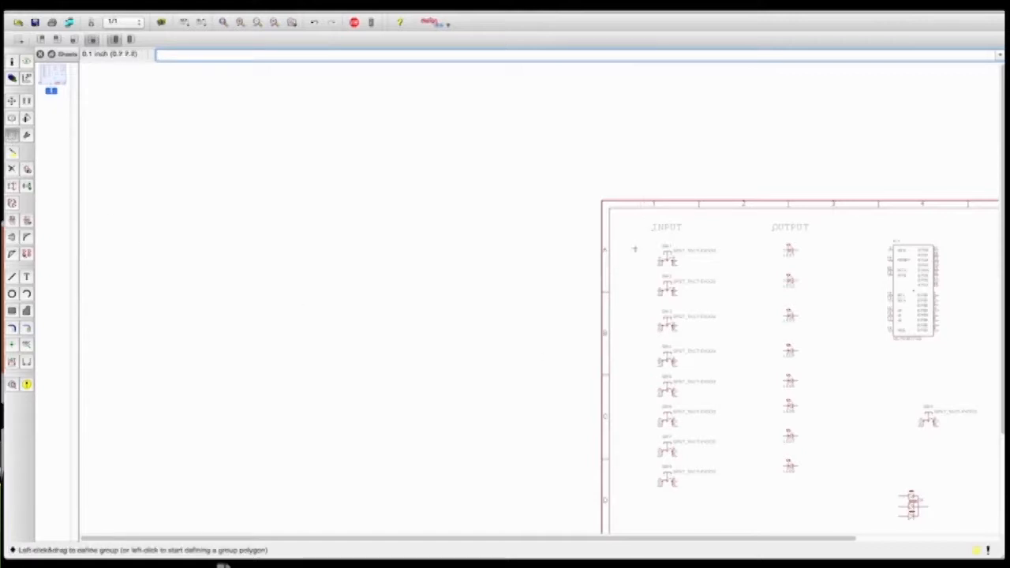
drag(638, 234, 744, 534)
right_click(671, 452)
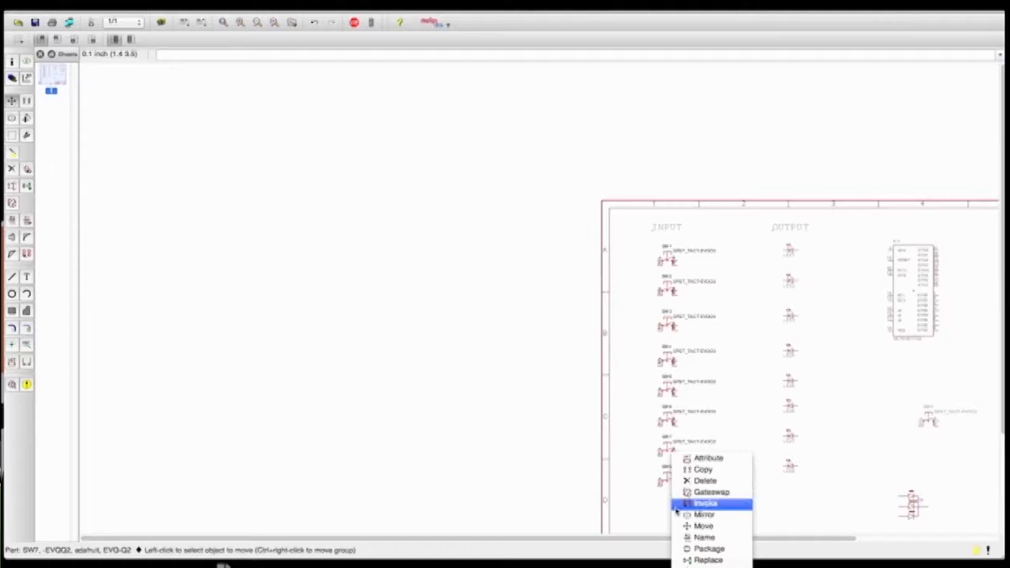
click(671, 451)
ctrl+right_click(673, 452)
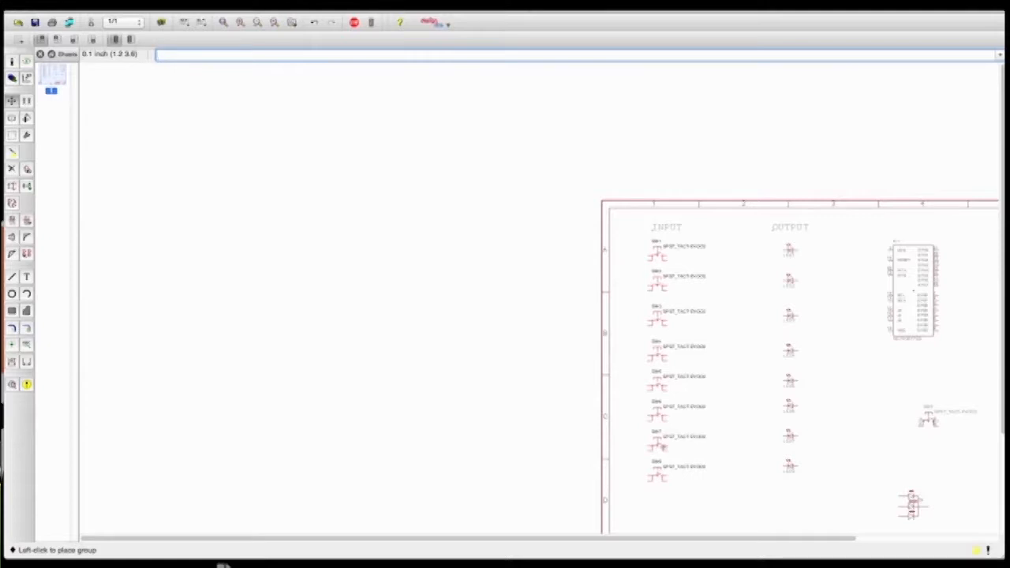
click(668, 447)
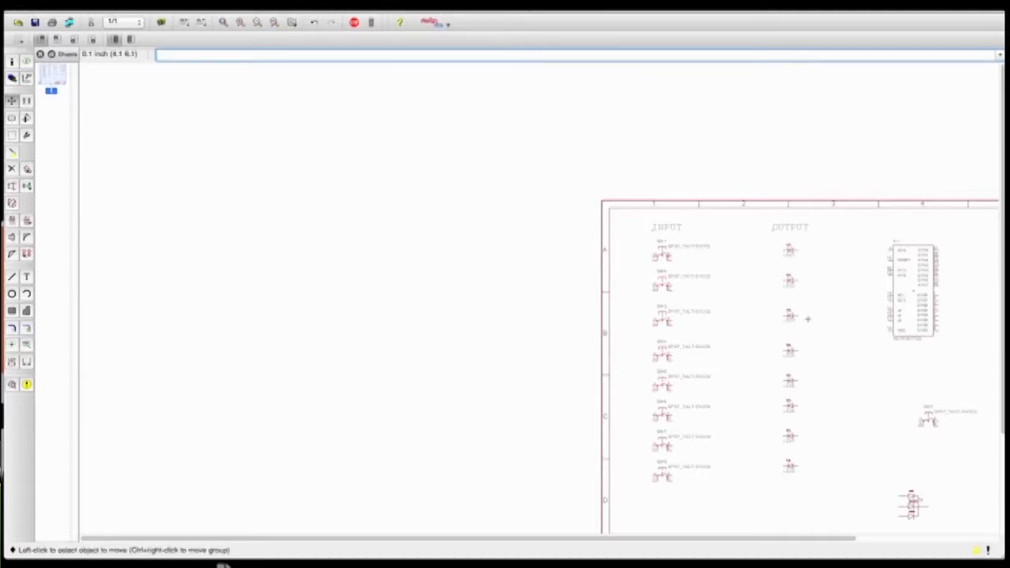
Step: Copy the OUTPUT label to a spot above switch SW9 and change the copy's text to RESET
drag(782, 542, 925, 543)
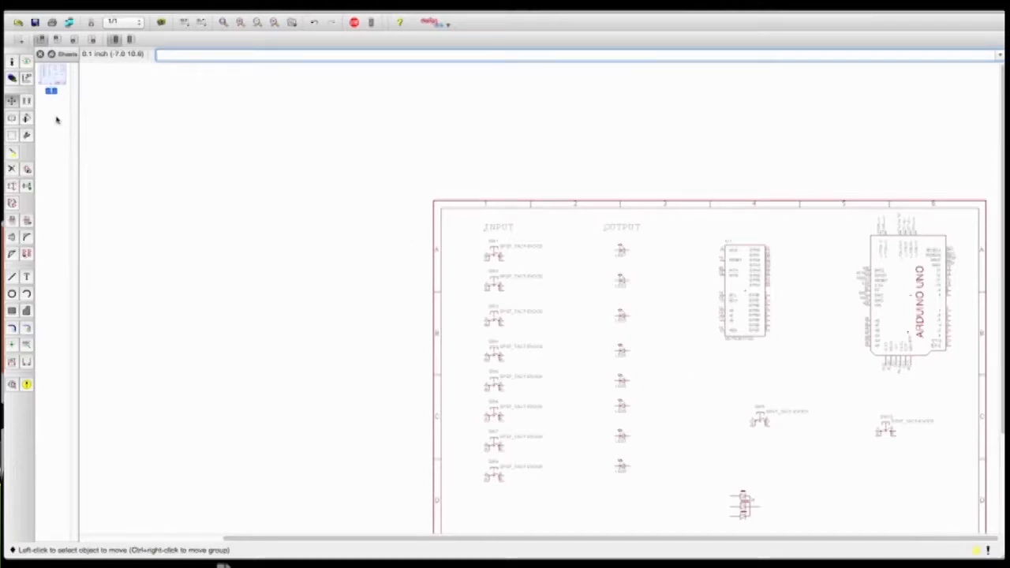
click(26, 101)
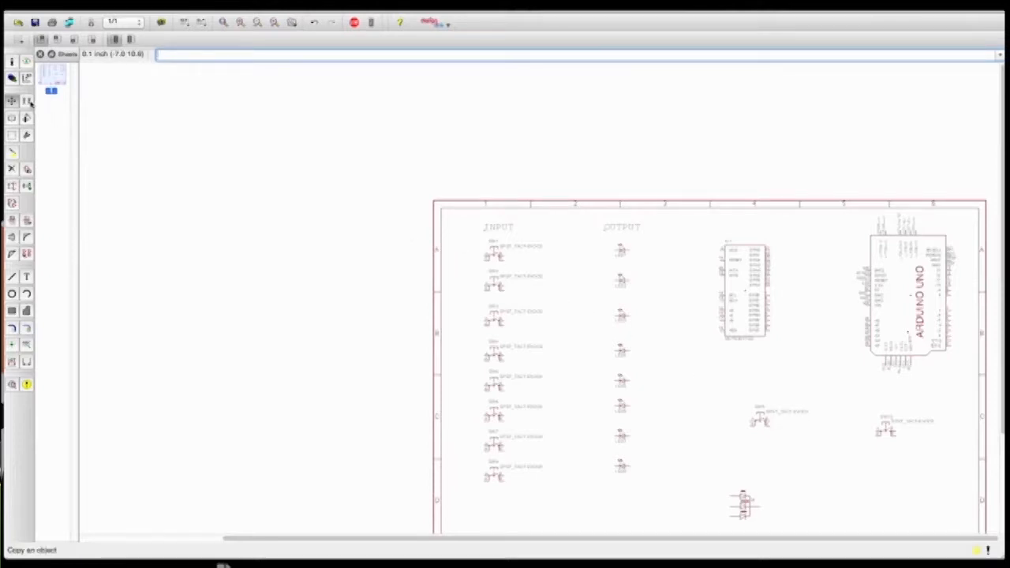
click(605, 230)
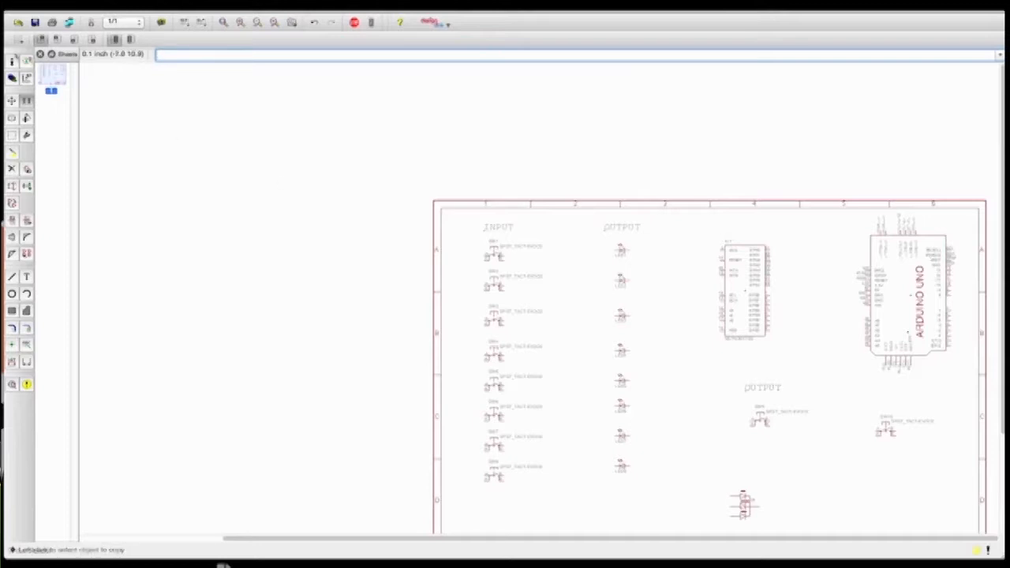
click(11, 61)
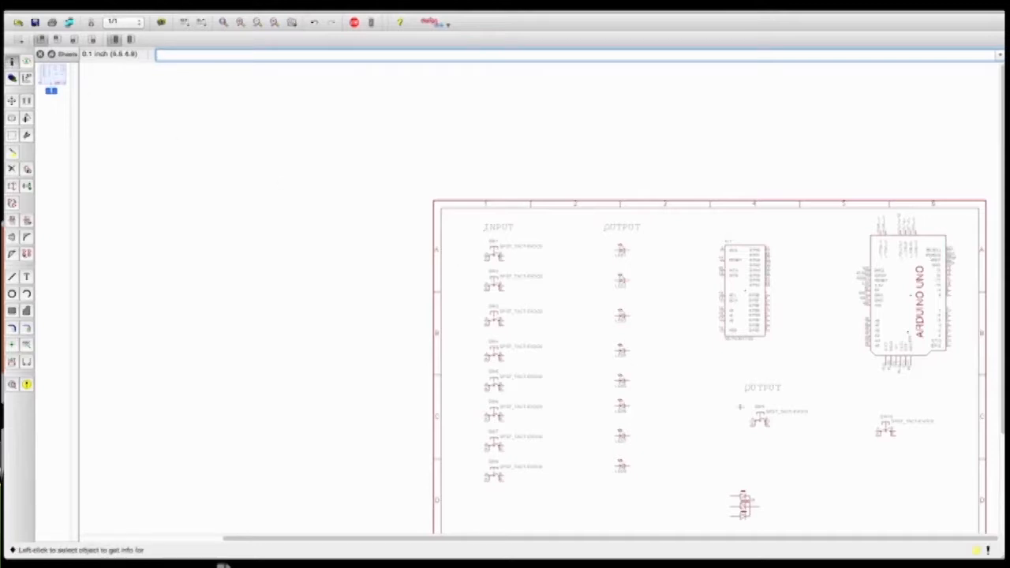
click(743, 391)
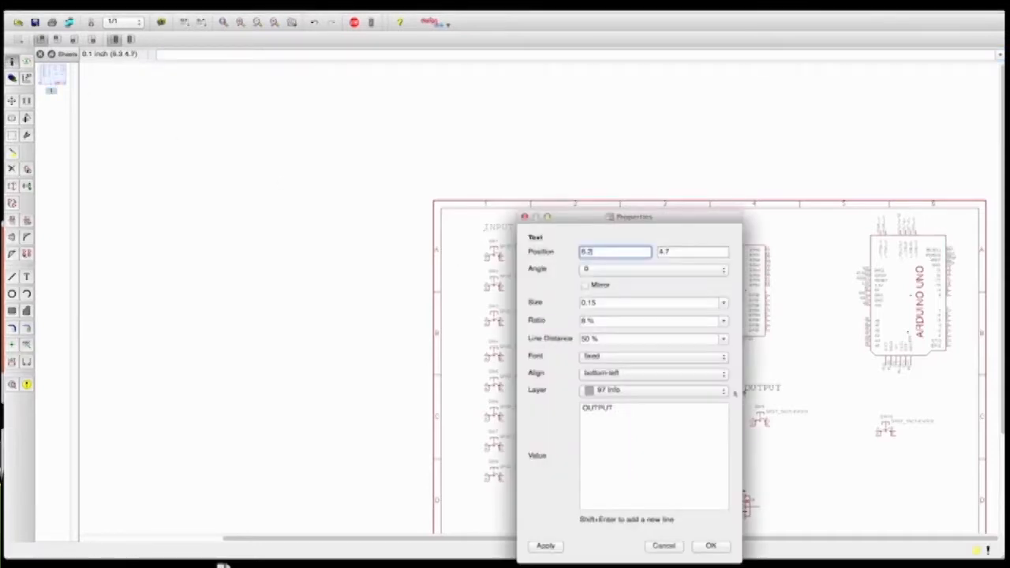
double_click(614, 408)
text(RESET)
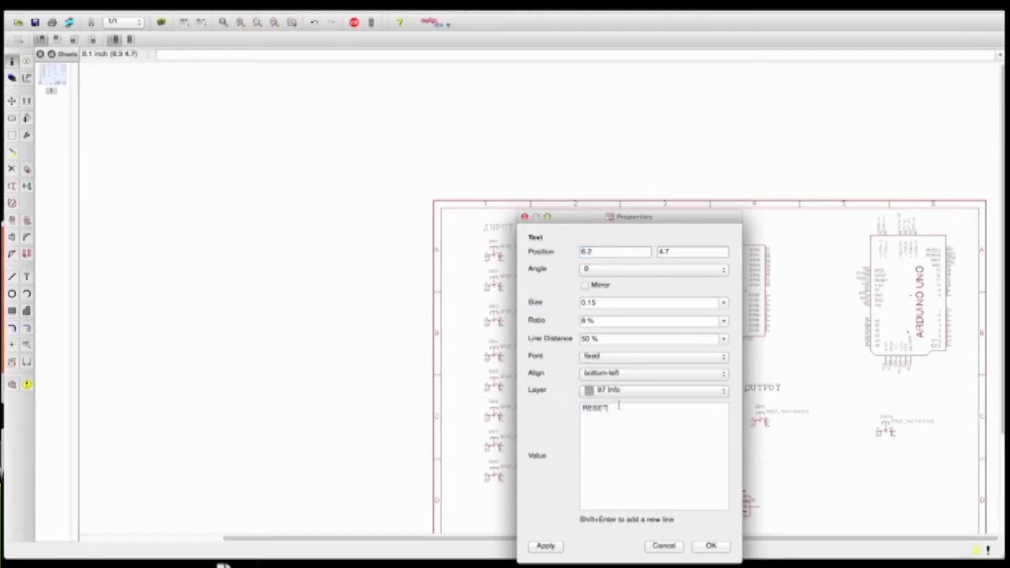
click(711, 545)
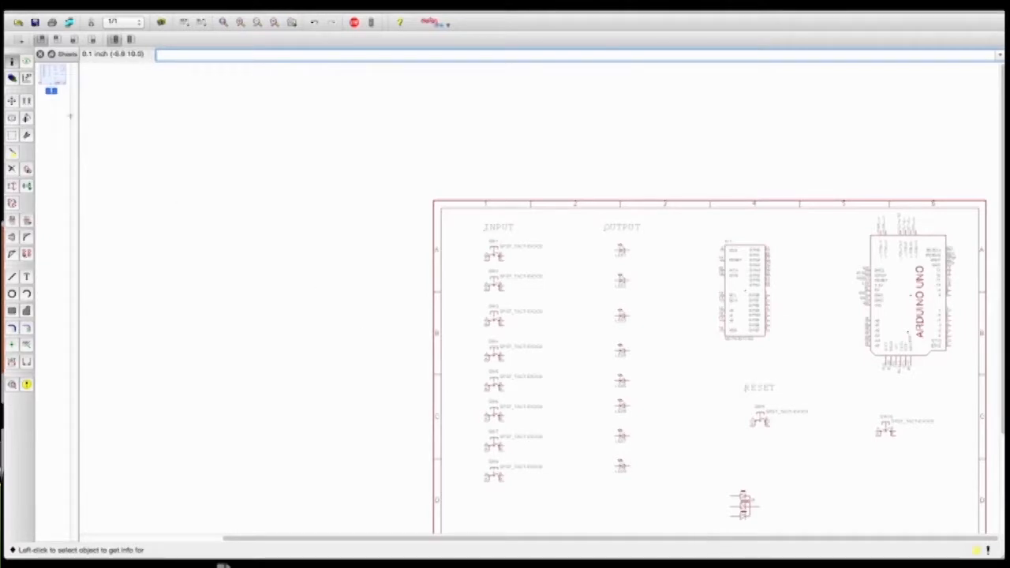
Step: Copy the RESET label to a spot above switch SW10 and change the copy's text to PUSHBUTTON
click(27, 102)
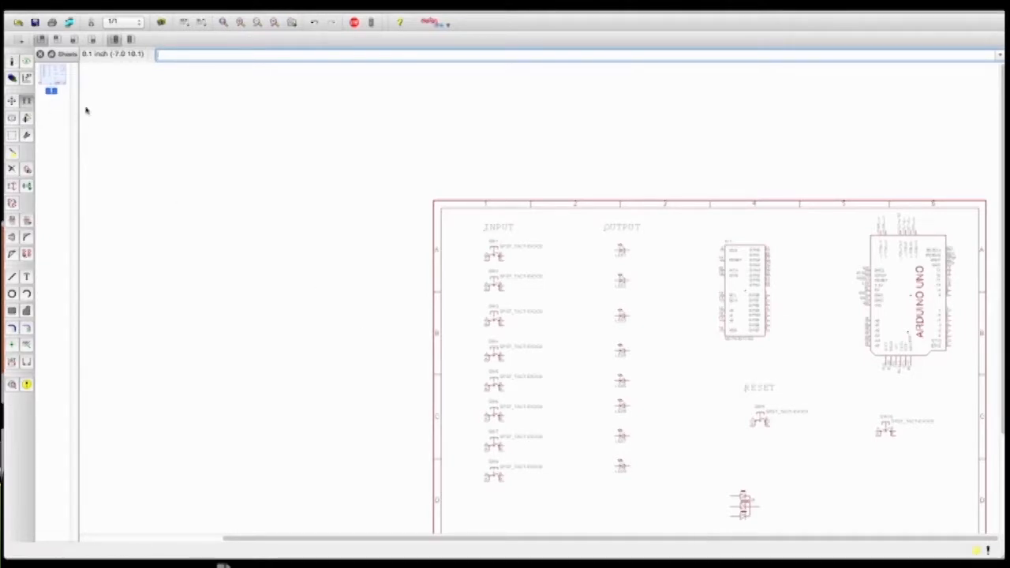
click(744, 391)
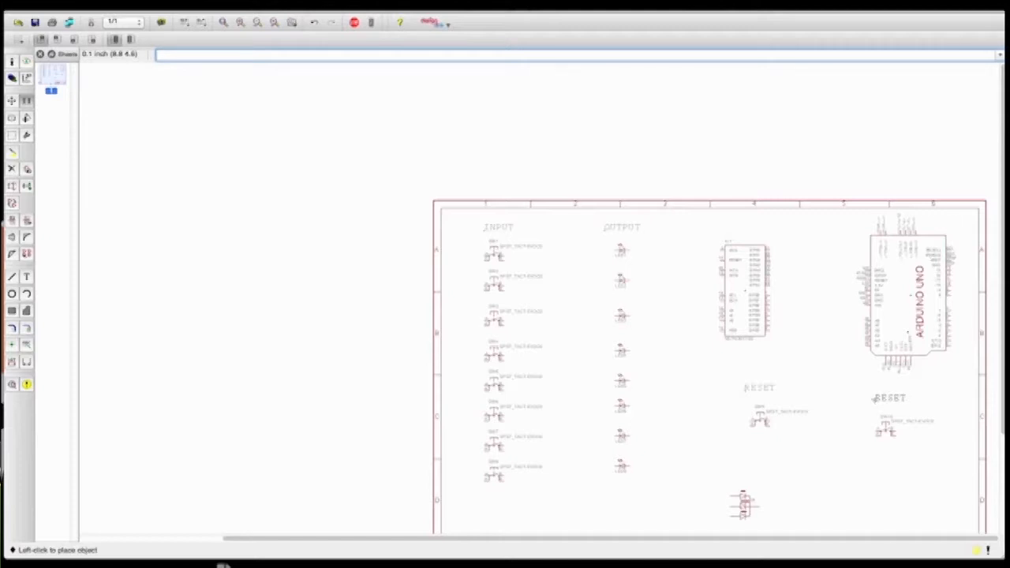
click(874, 400)
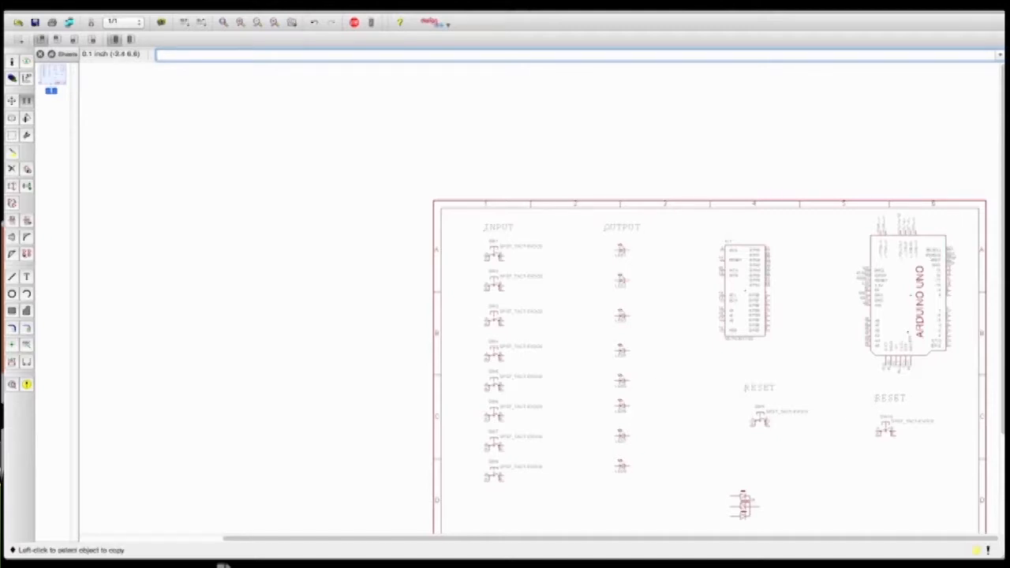
click(11, 60)
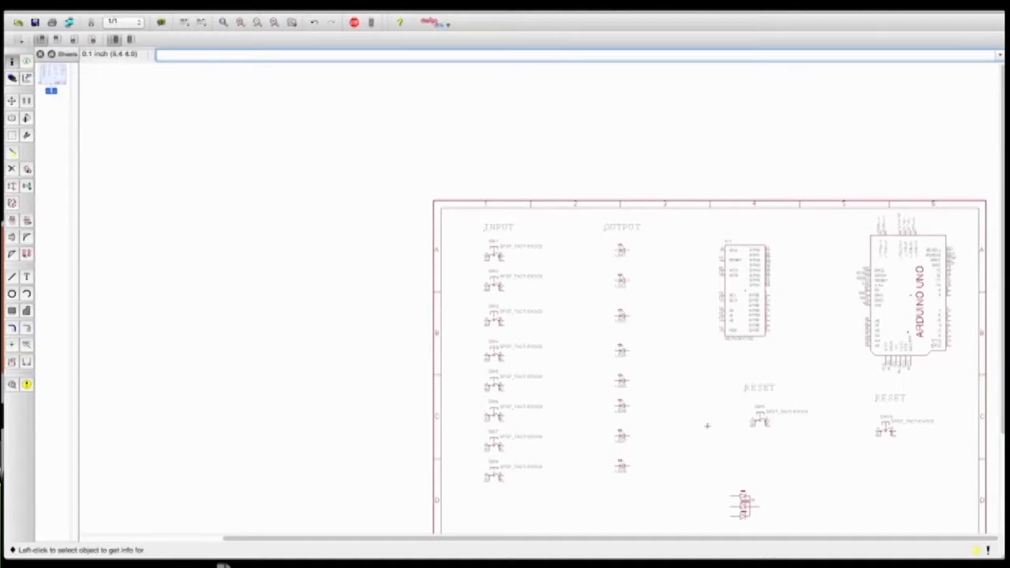
click(875, 400)
double_click(746, 421)
text(PUSHBUTTON)
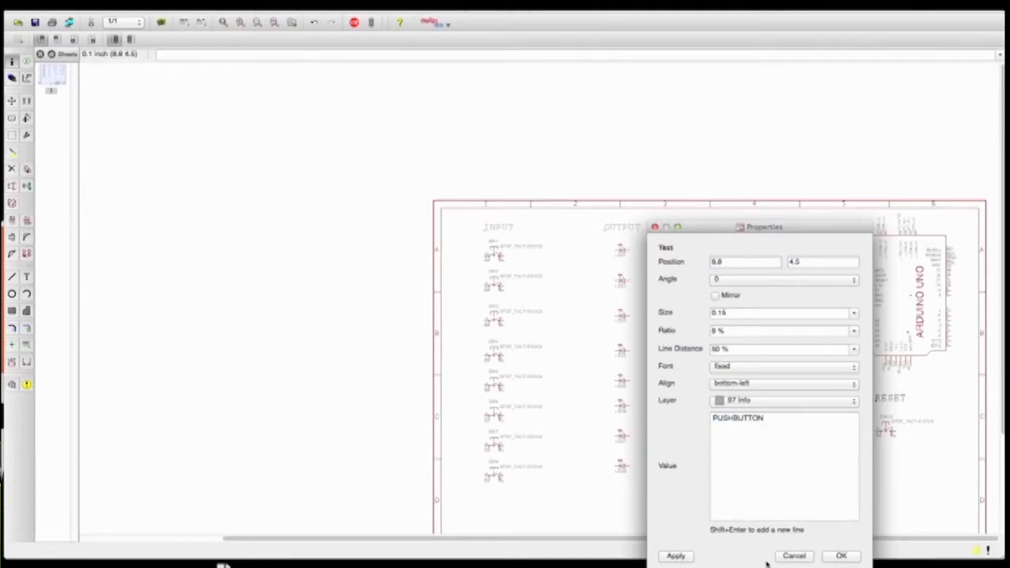
click(840, 556)
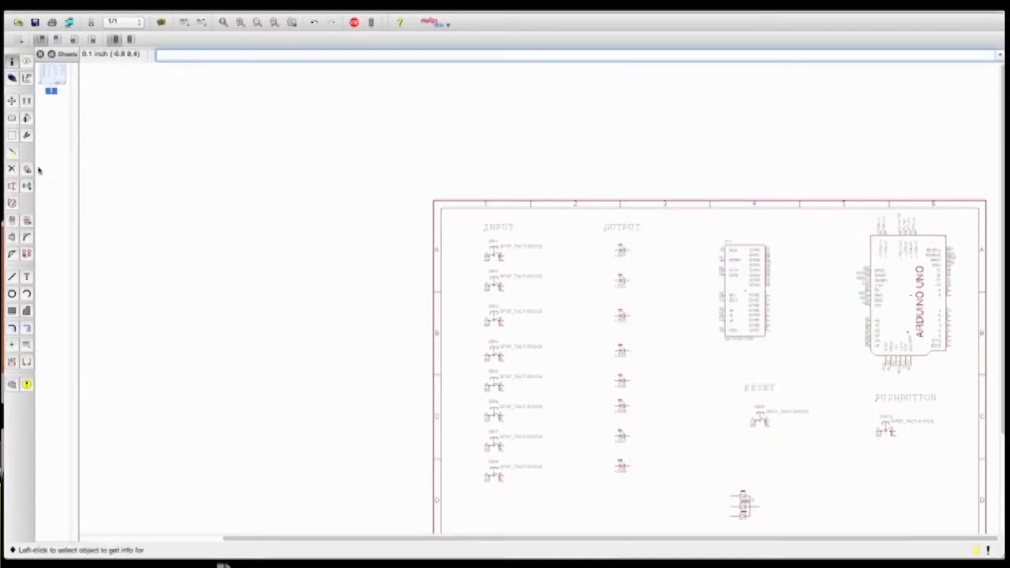
Step: Move switch SW9 and its RESET label so they line up horizontally with switch SW10 and the PUSHBUTTON label
click(12, 100)
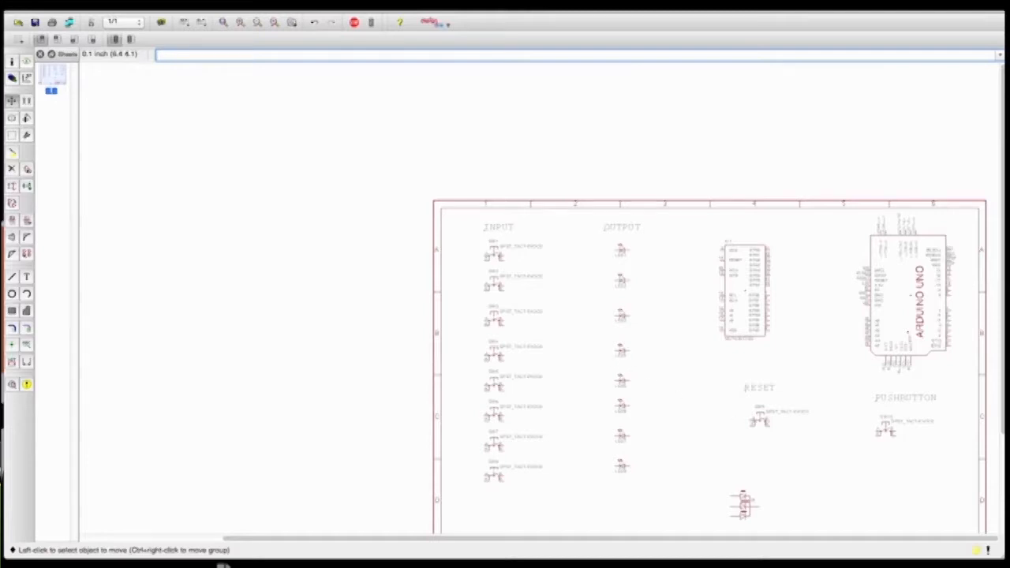
click(759, 420)
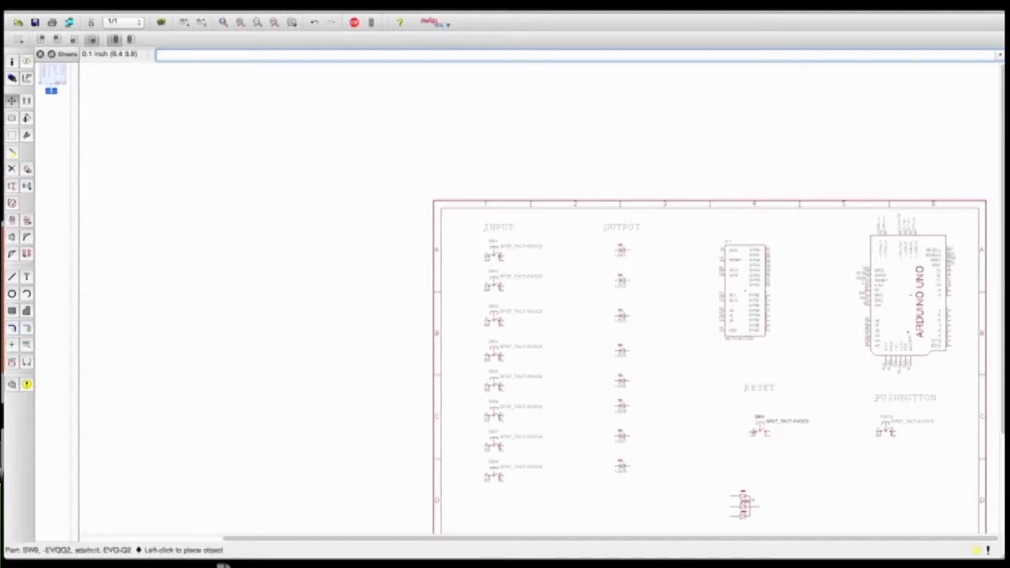
click(759, 436)
click(761, 436)
click(760, 436)
click(745, 391)
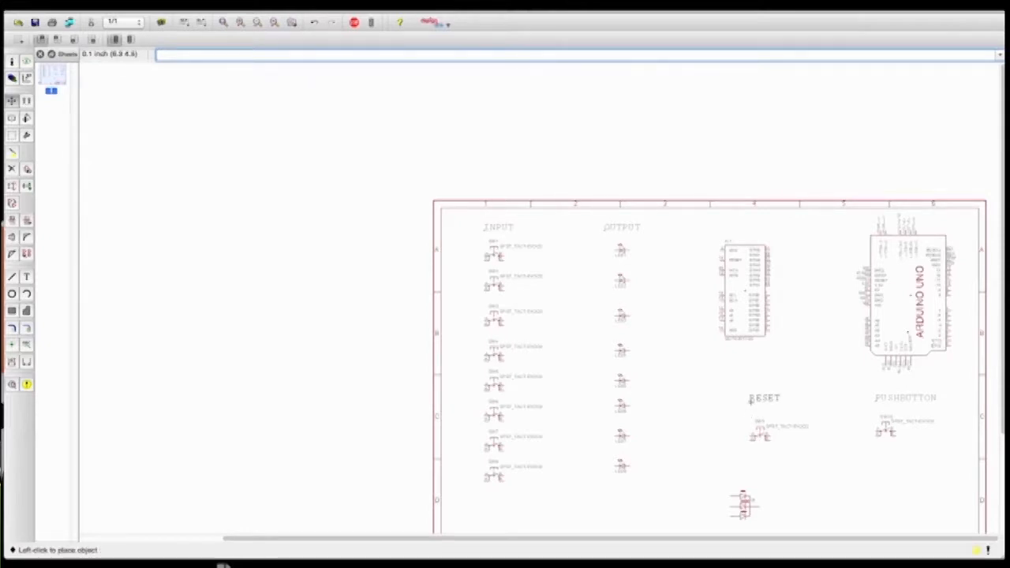
click(752, 400)
click(752, 399)
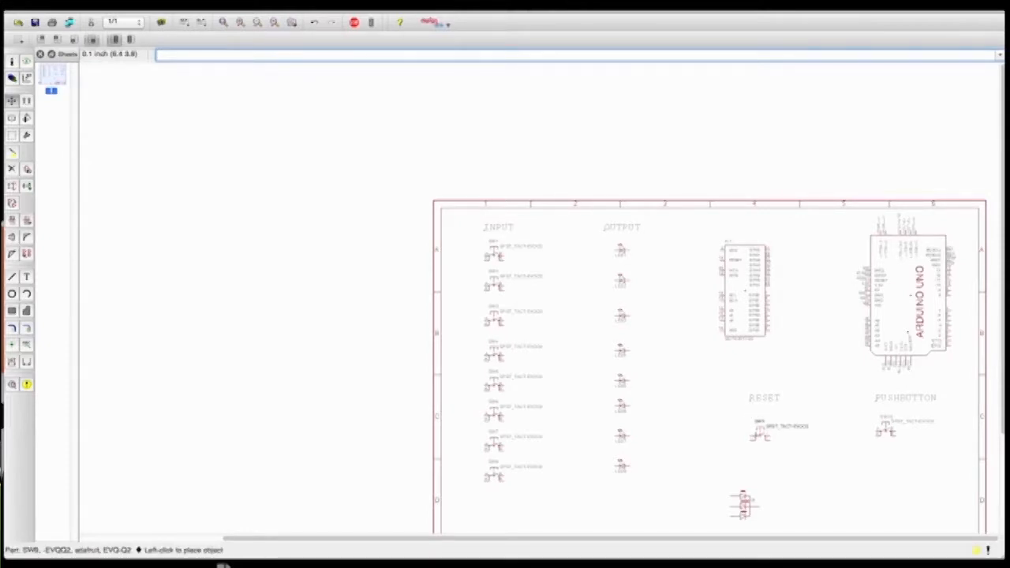
click(760, 433)
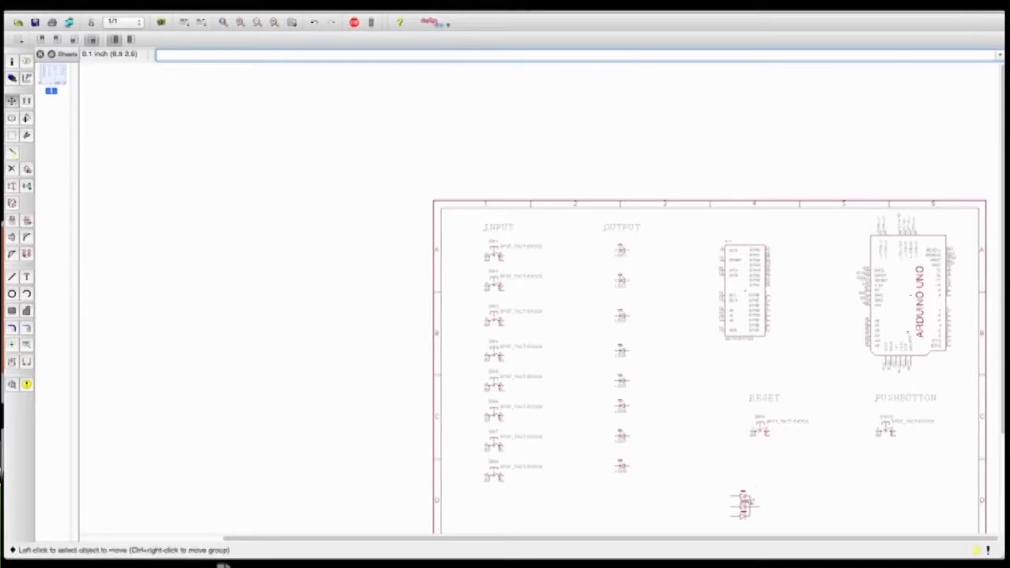
Step: Move RGB LED D1 below switch SW10 and stack resistors R3, R4 and R5 beside it
click(748, 503)
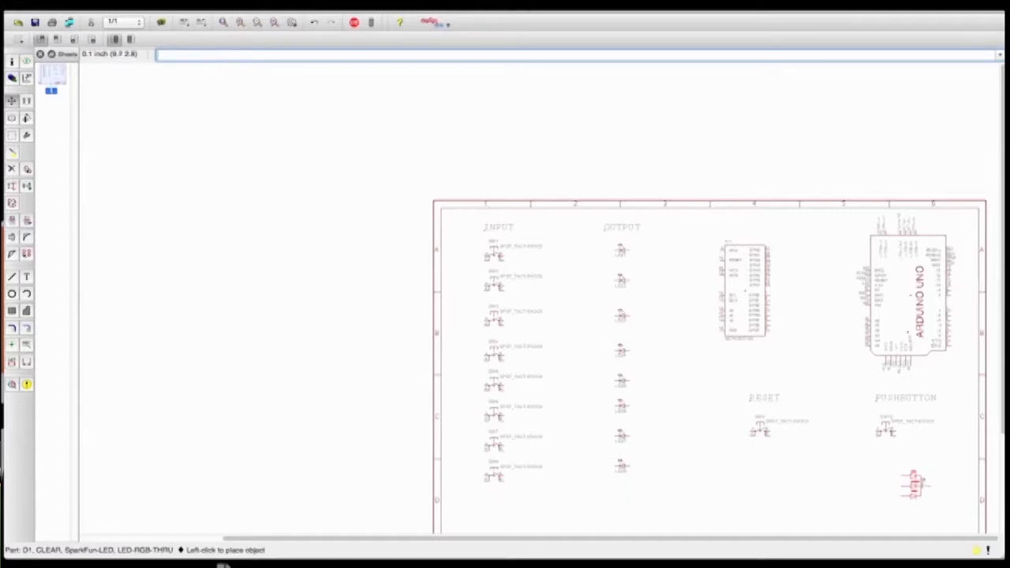
click(916, 485)
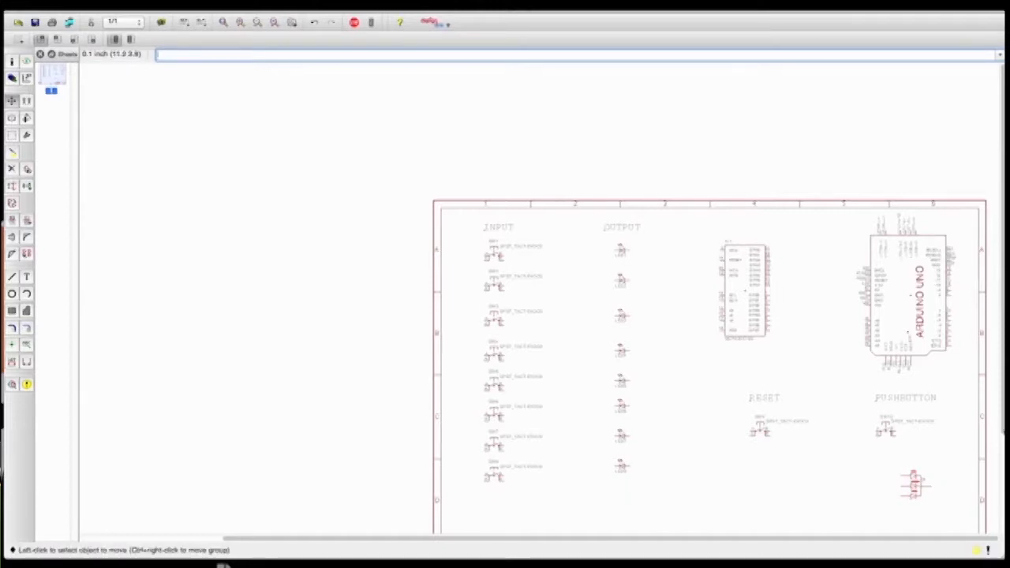
scroll(747, 462, down, 3)
click(746, 465)
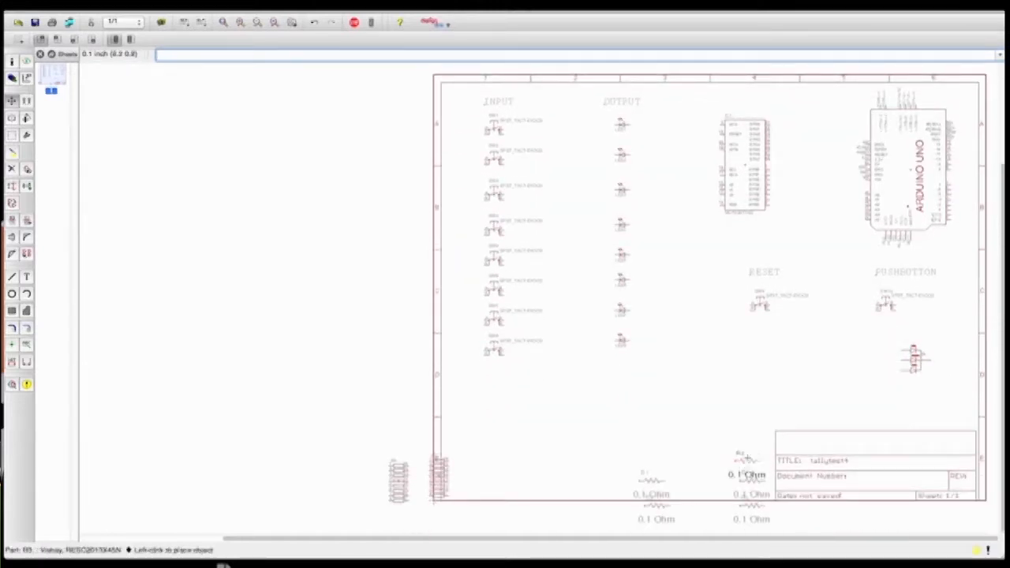
click(862, 350)
click(753, 479)
click(866, 353)
click(751, 506)
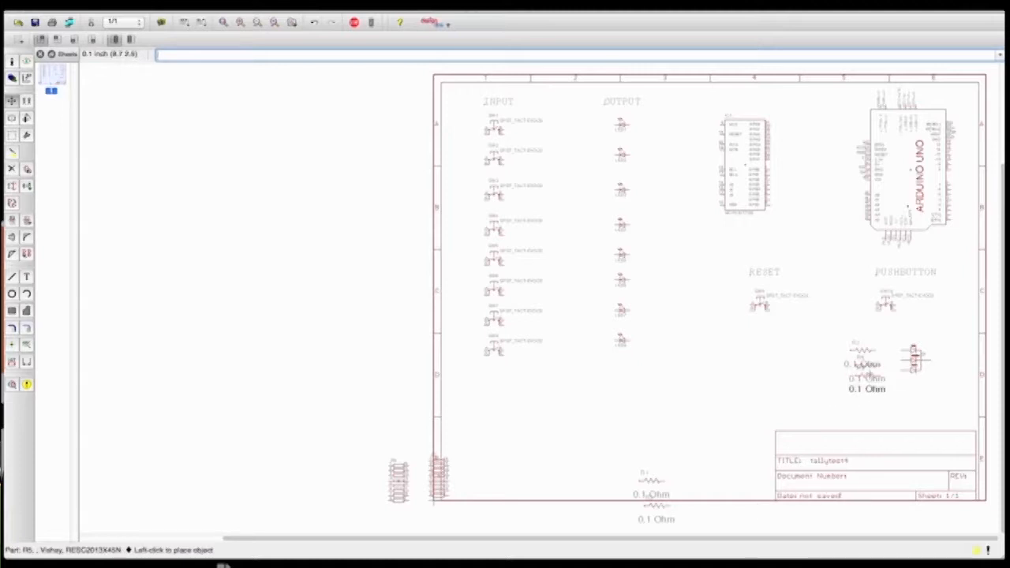
click(866, 371)
click(867, 368)
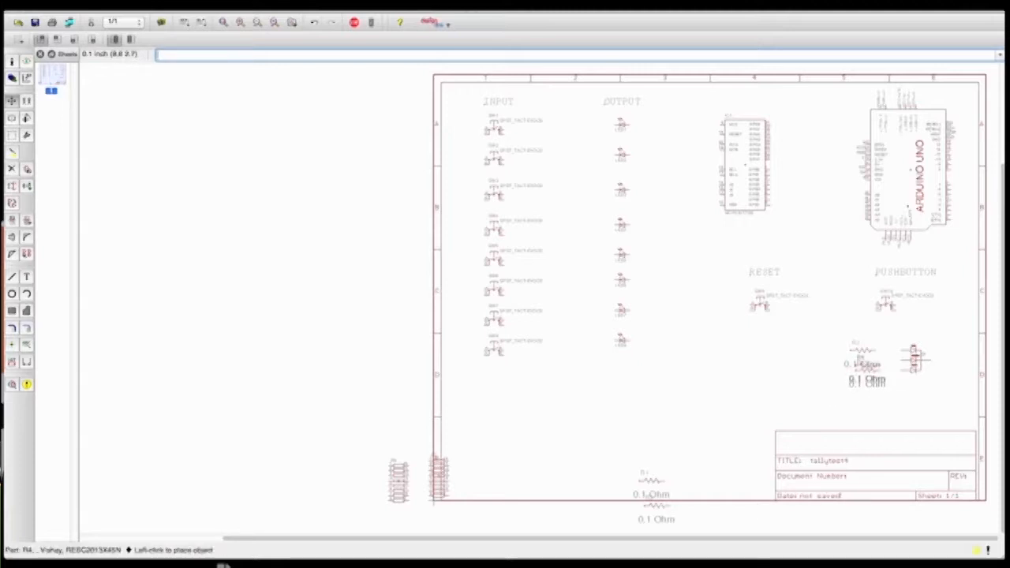
click(866, 366)
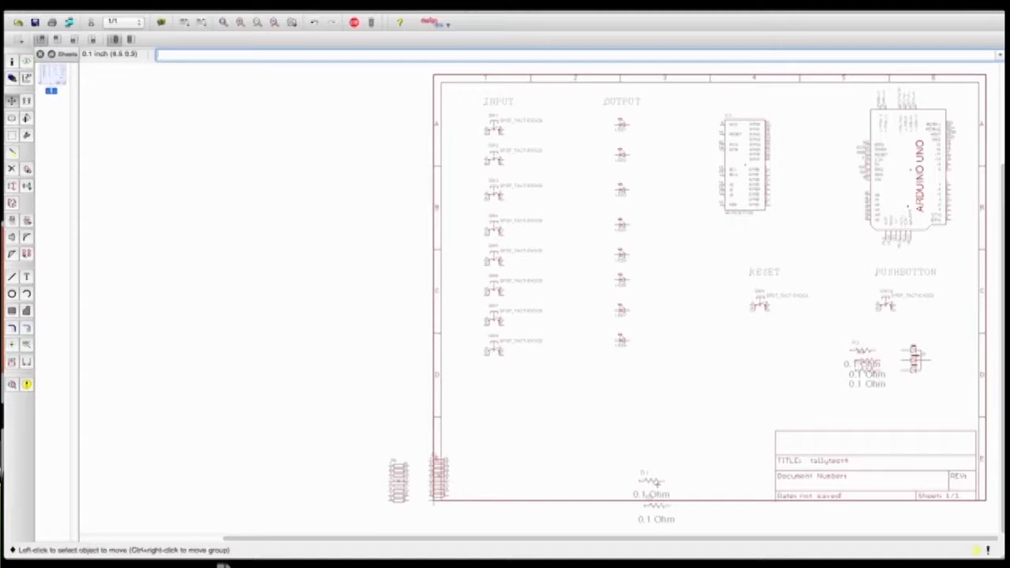
Step: Move resistors R1 and R2 inside the frame, stacked below switch SW9
click(652, 481)
click(761, 355)
click(656, 507)
click(762, 370)
Step: Move the two resistor networks inside the frame, one below the OUTPUT LED column and one below the INPUT switch column
click(439, 477)
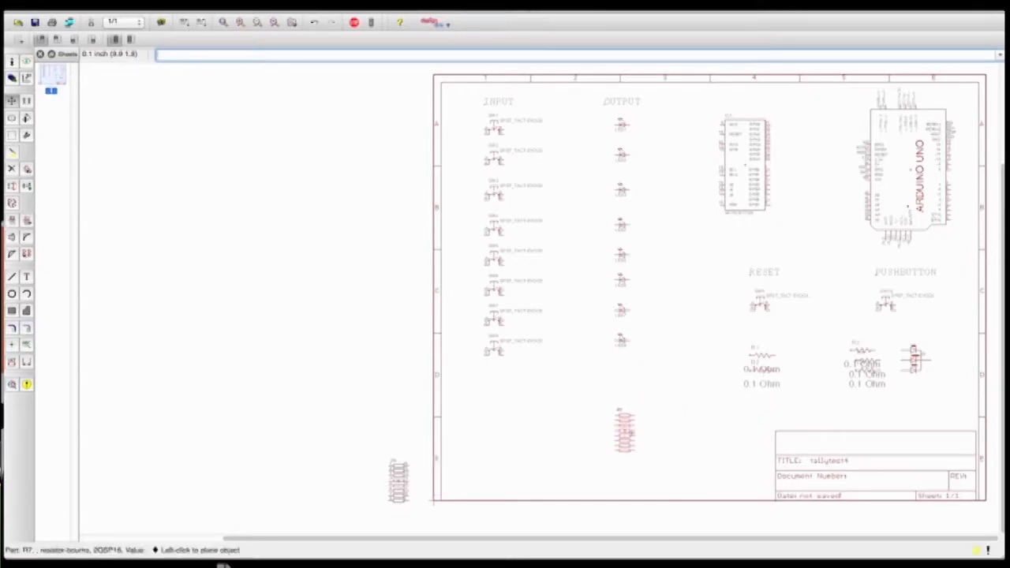
click(625, 430)
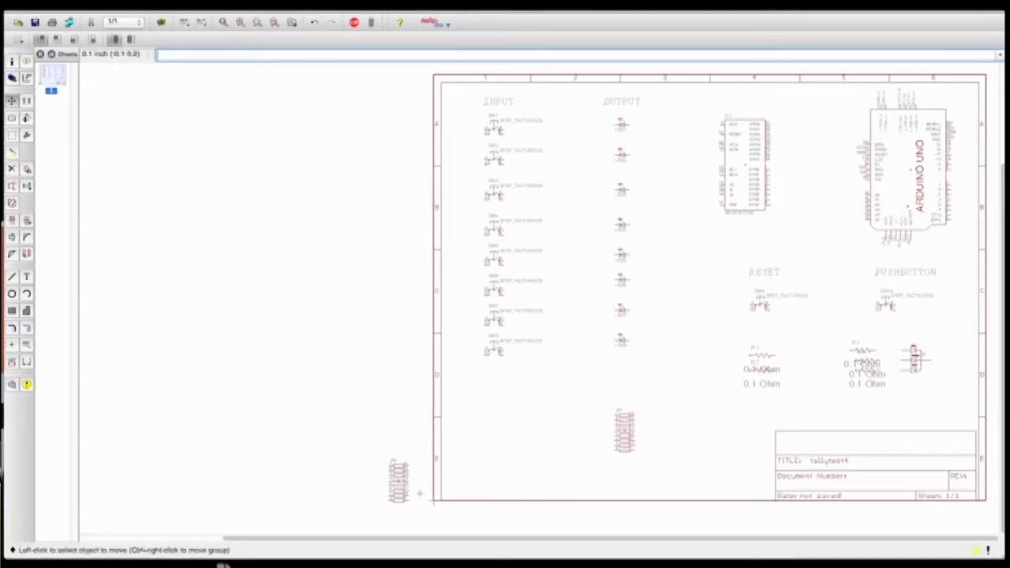
click(398, 482)
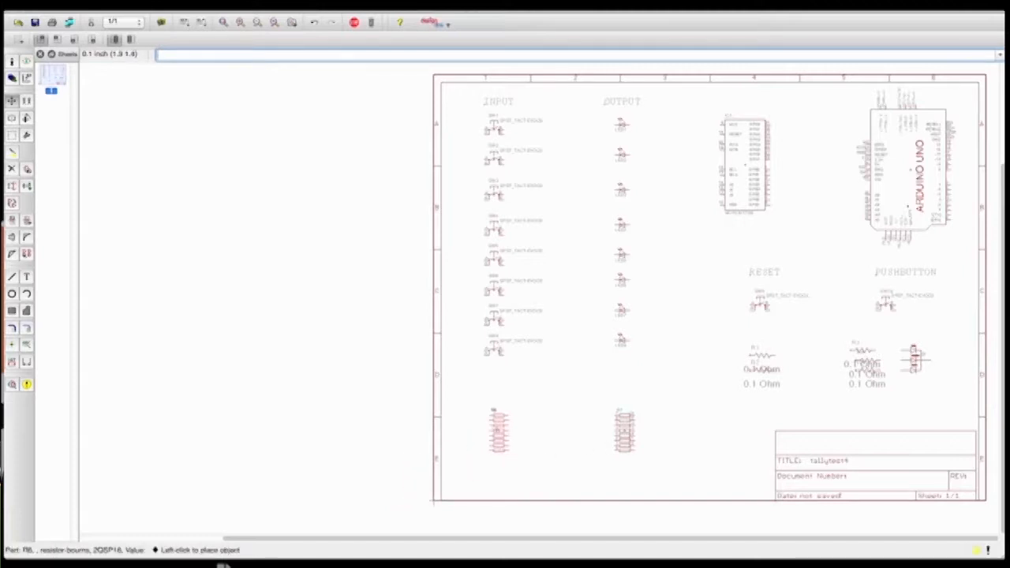
click(499, 430)
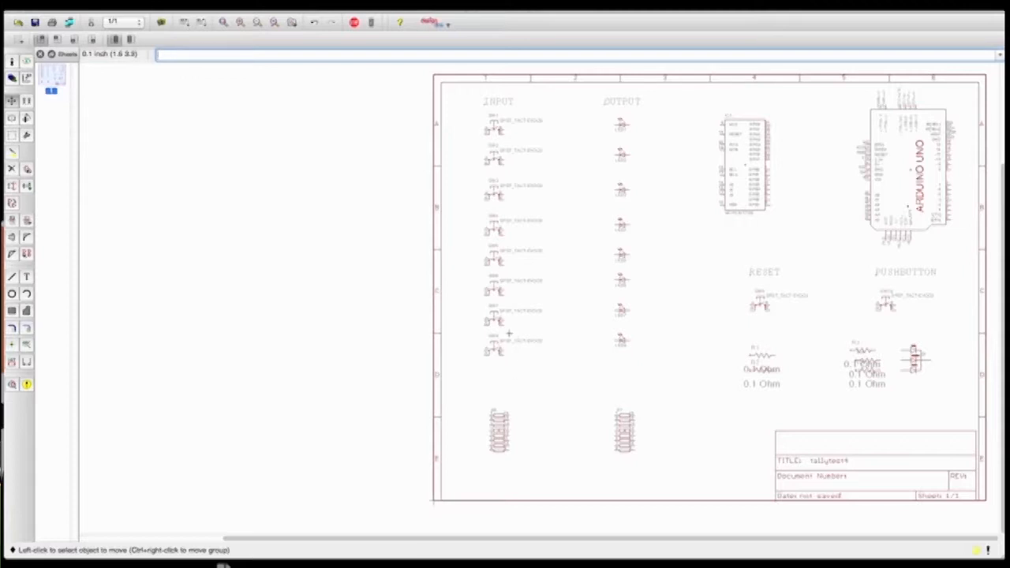
Step: Draw a wire on layer 97 Info from pin GPB0 of IC1, around beneath the chip, to LED1
click(13, 278)
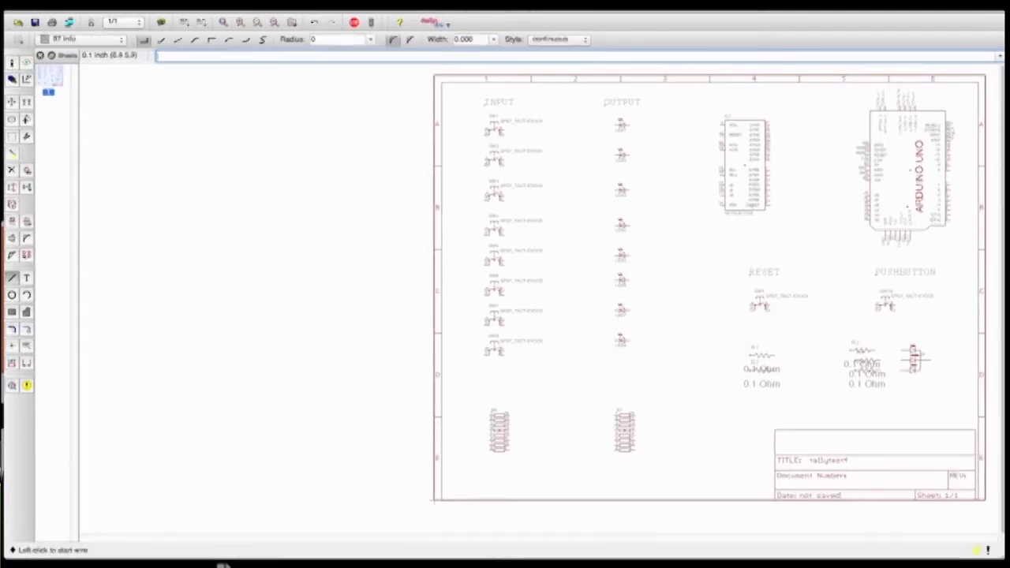
scroll(750, 202, up, 2)
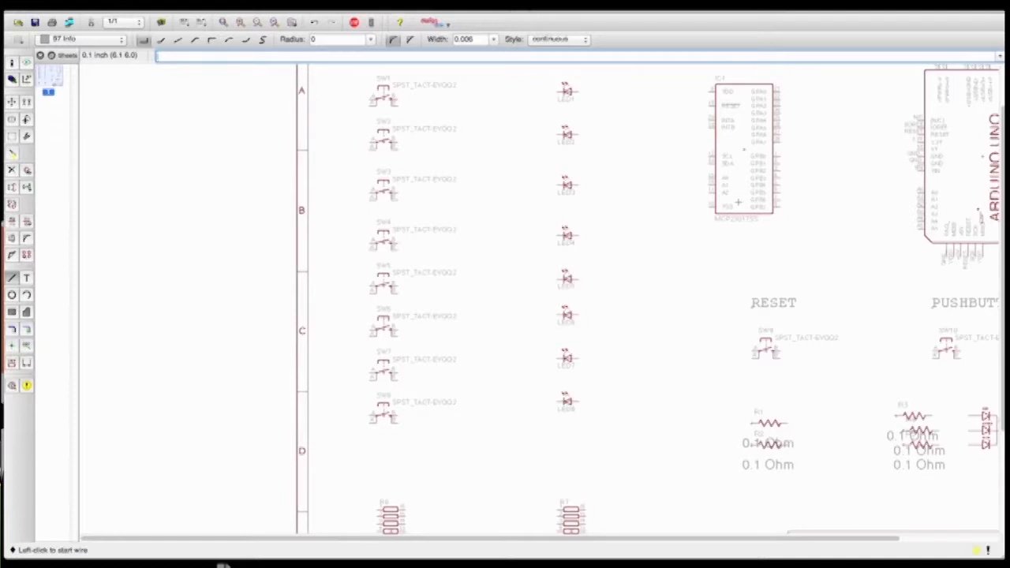
click(777, 157)
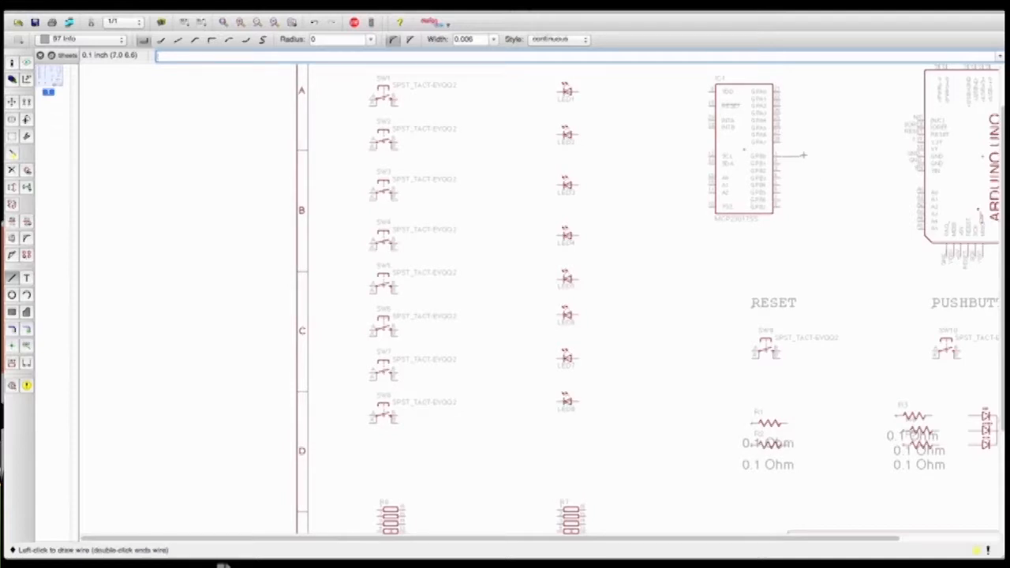
click(802, 240)
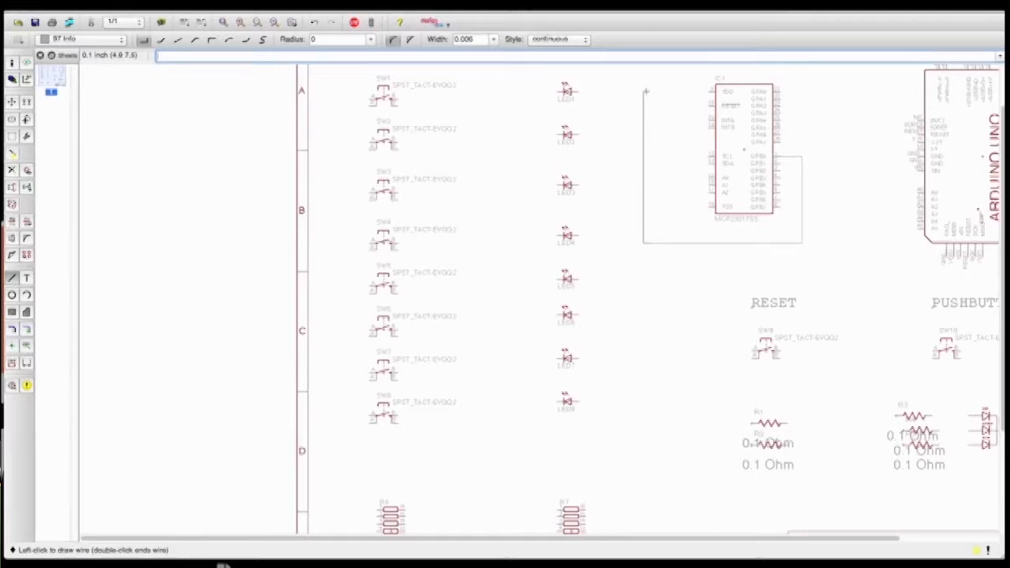
click(644, 91)
click(581, 91)
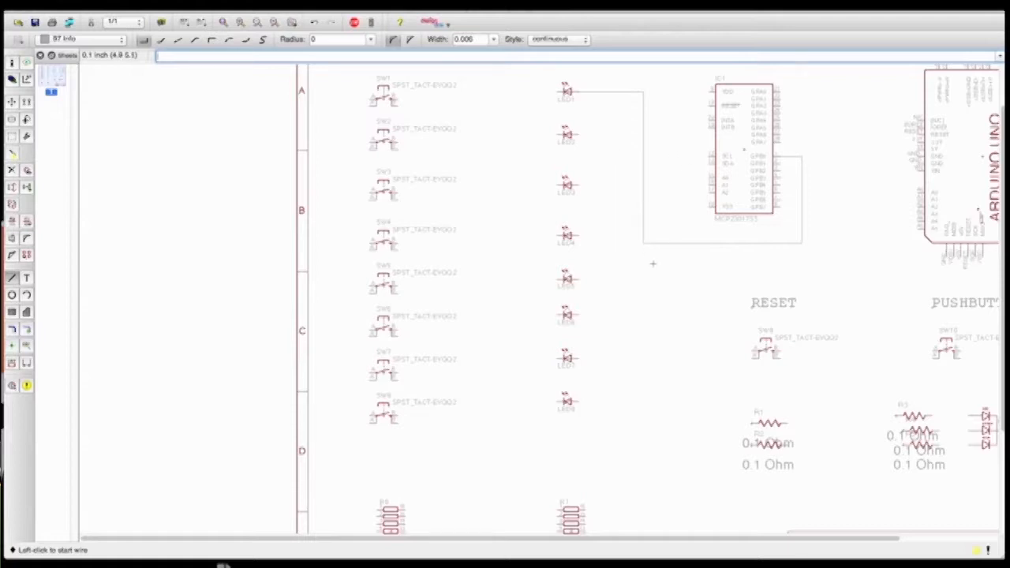
Step: Delete all segments of the Info-layer wire between LED1 and pin GPB0 of IC1
click(12, 170)
click(620, 91)
click(645, 140)
click(671, 241)
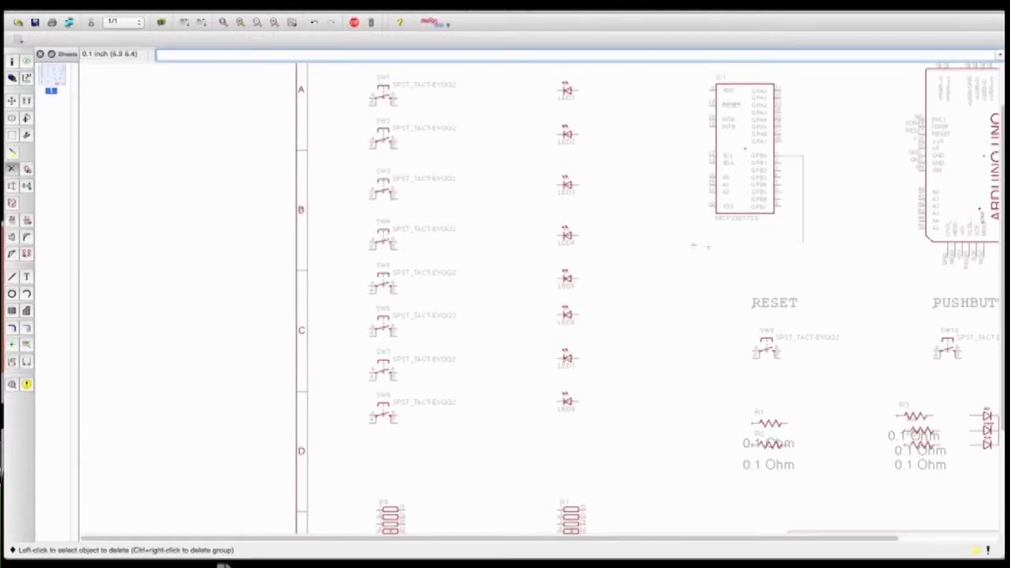
click(804, 225)
click(794, 156)
Step: Set the wire drawing layer to 91 Nets
click(12, 277)
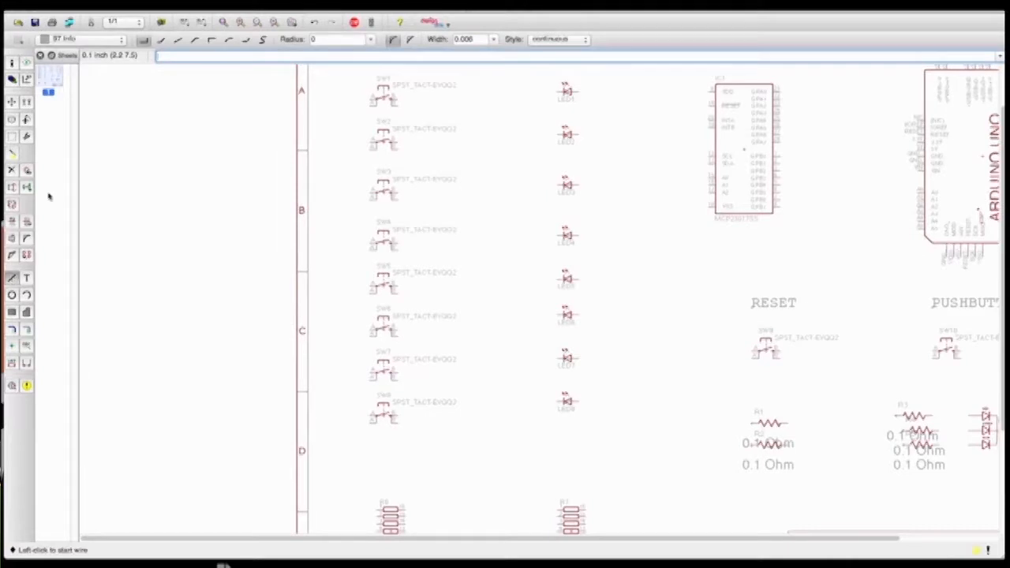
click(103, 38)
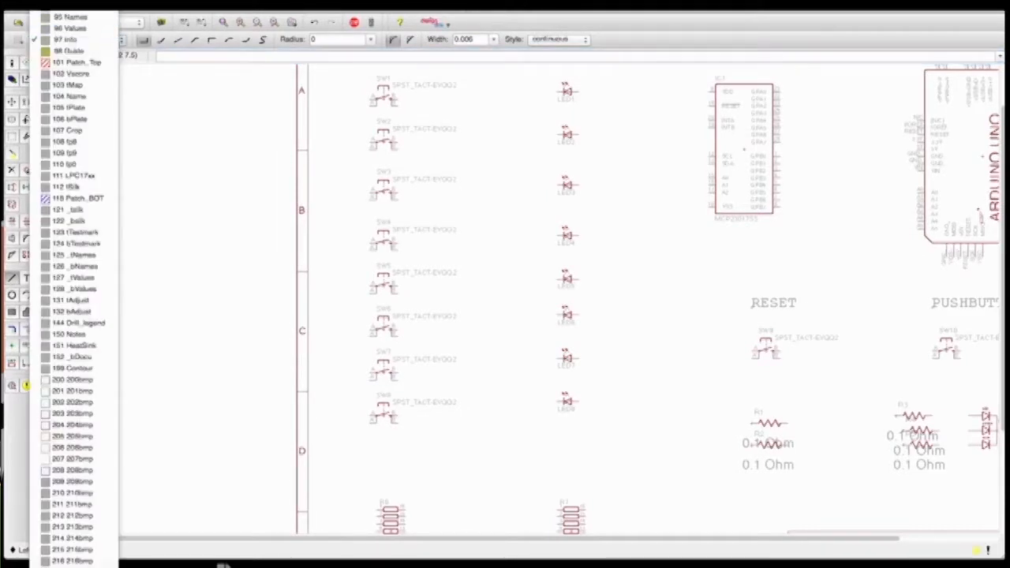
click(70, 11)
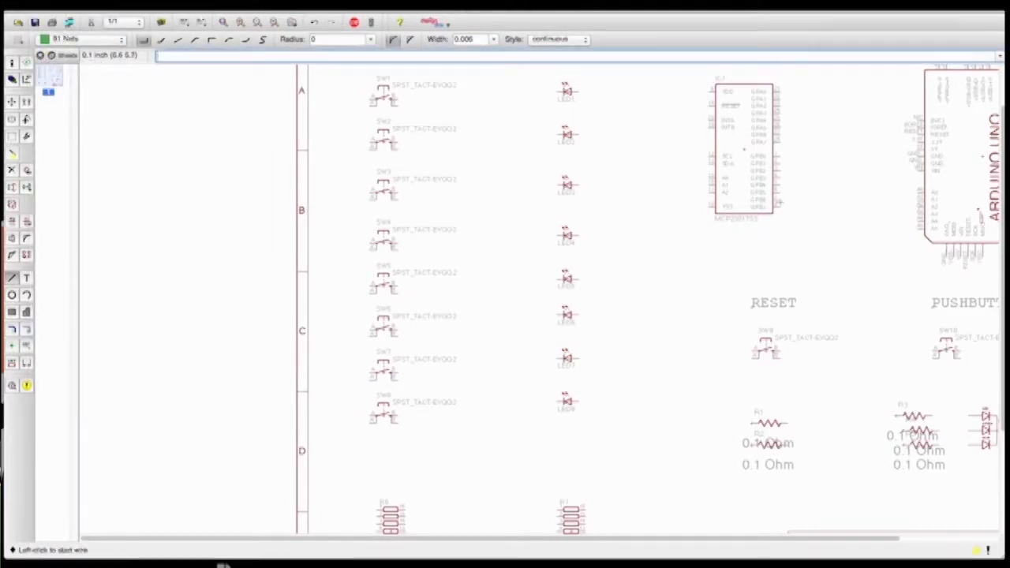
Step: Draw a net wire from pin GPB0 of IC1, around beneath the chip, to LED1
click(780, 156)
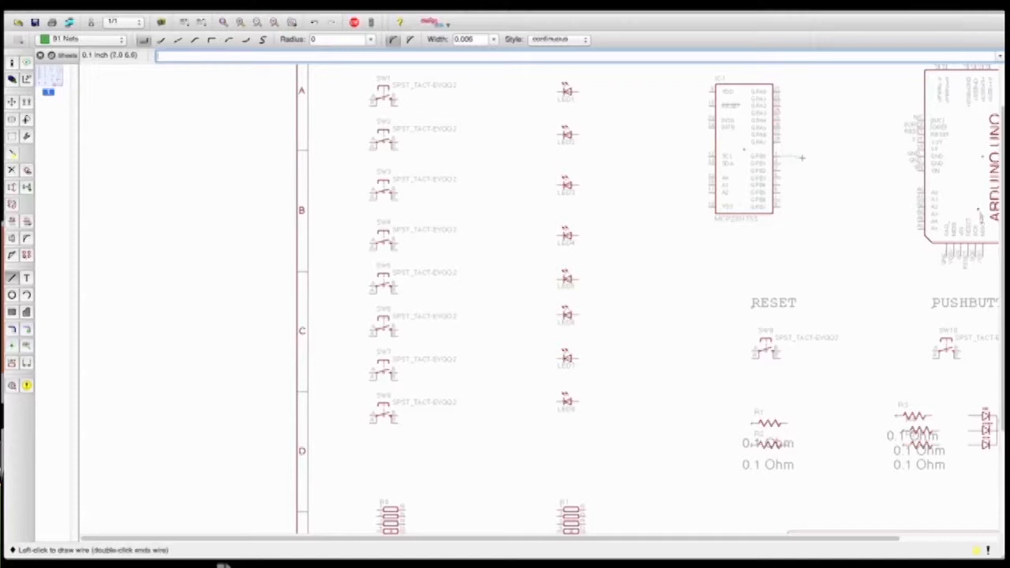
click(808, 249)
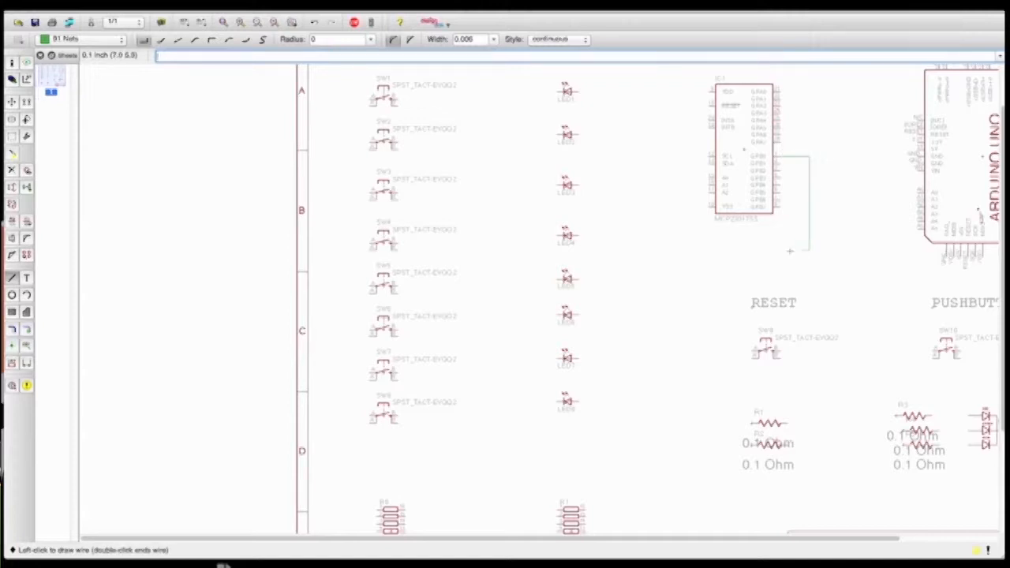
click(649, 93)
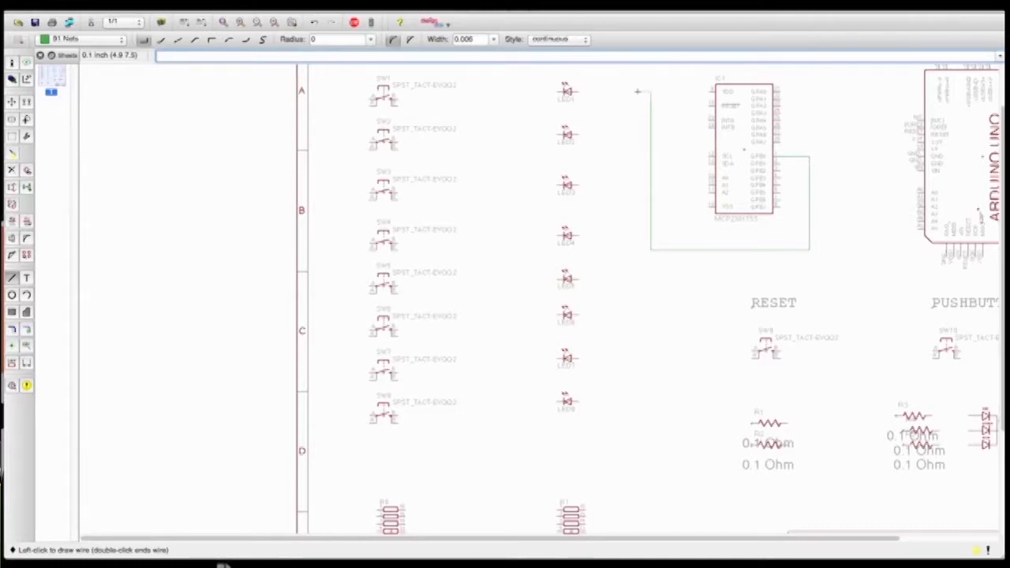
click(583, 94)
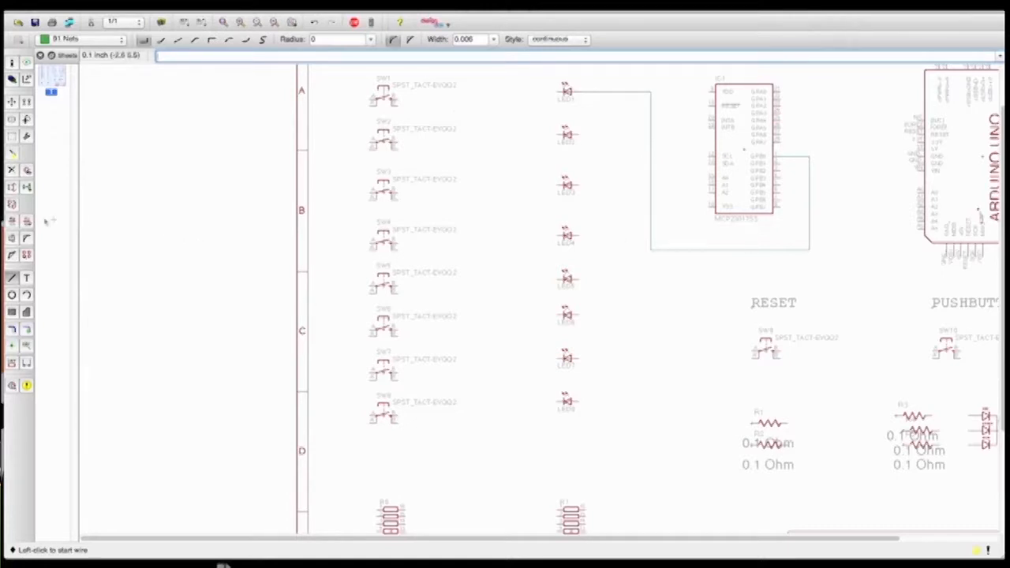
Step: Delete every segment of the net wire running from LED1 to pin GPB0 of IC1
click(12, 171)
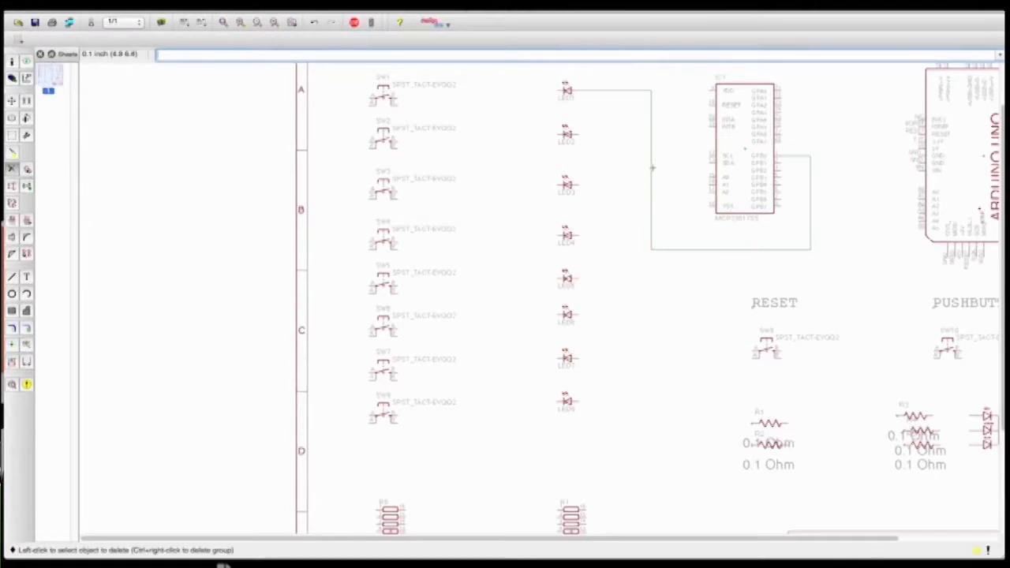
click(639, 90)
click(651, 156)
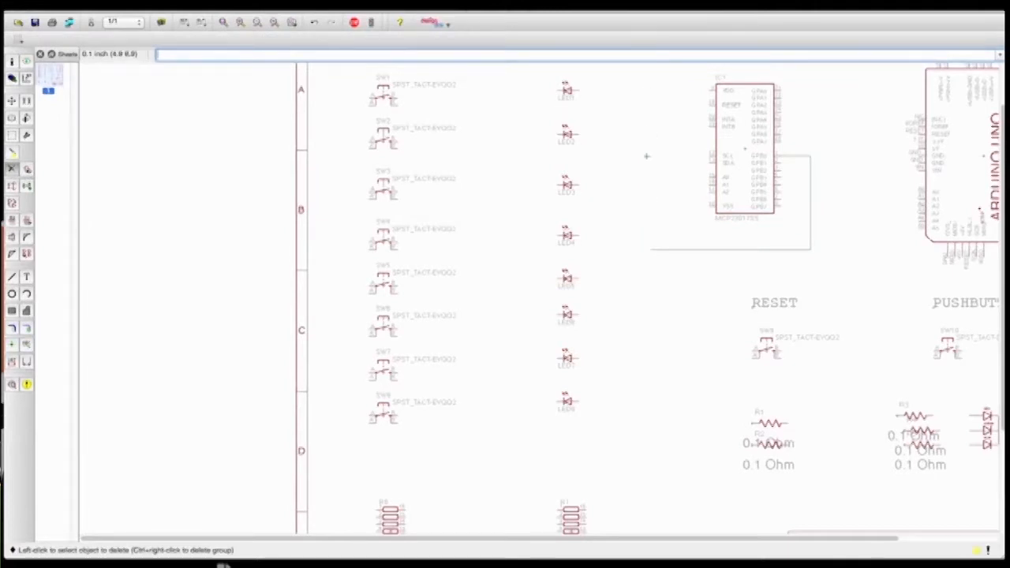
click(687, 248)
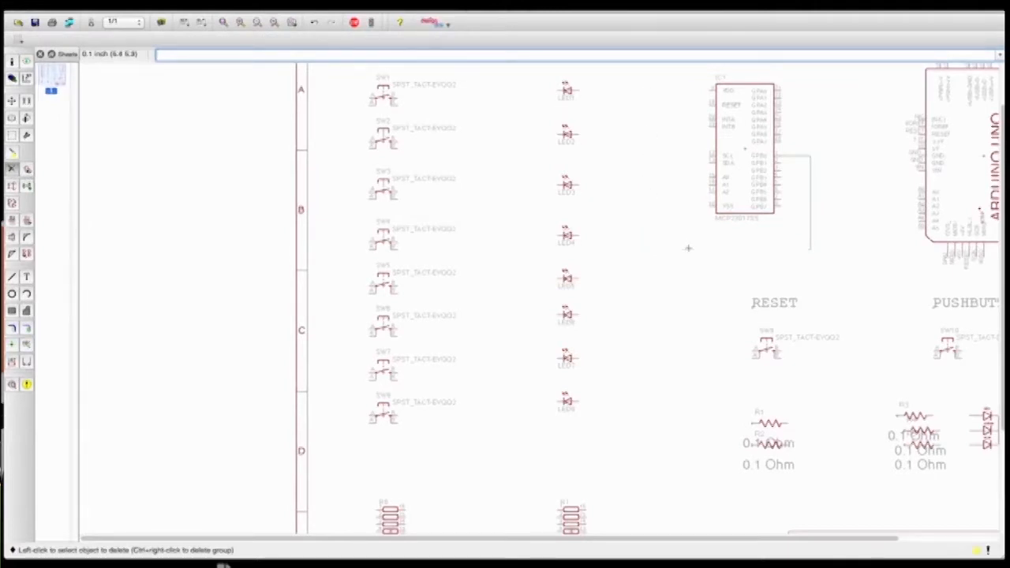
click(810, 225)
click(794, 156)
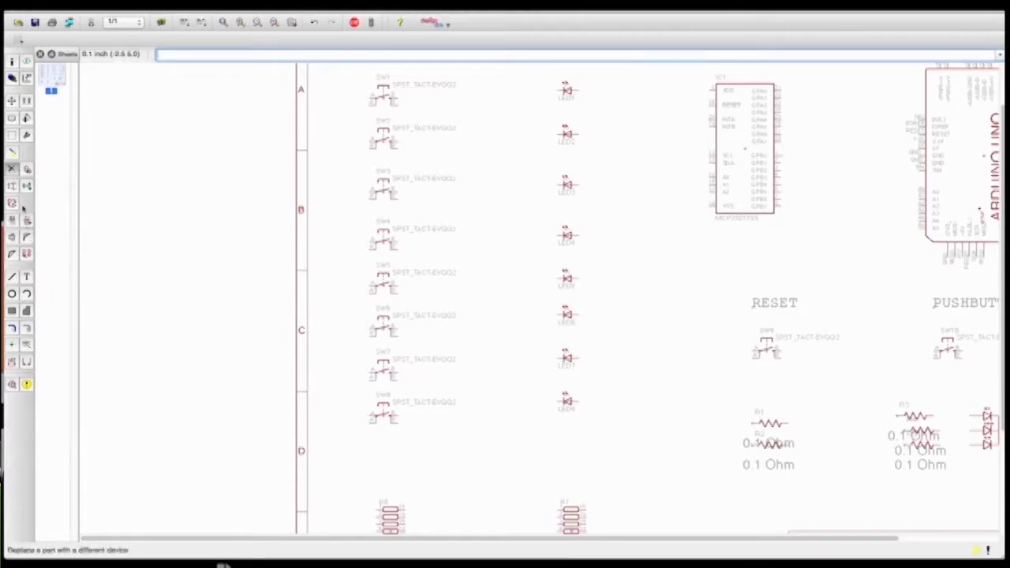
Step: Draw a short horizontal net wire stub outward from the right-hand pin of LED1
click(13, 278)
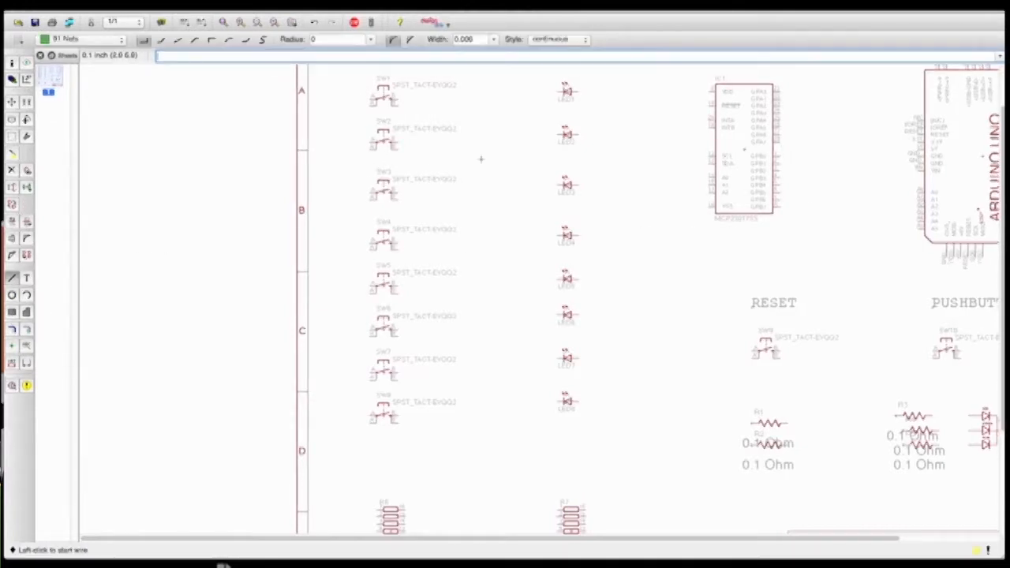
click(578, 92)
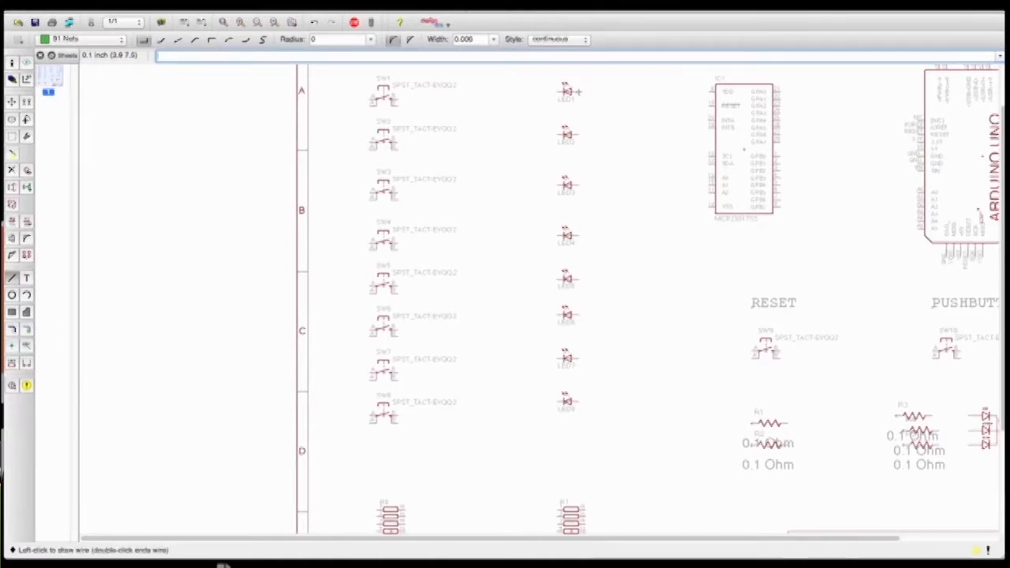
double_click(600, 93)
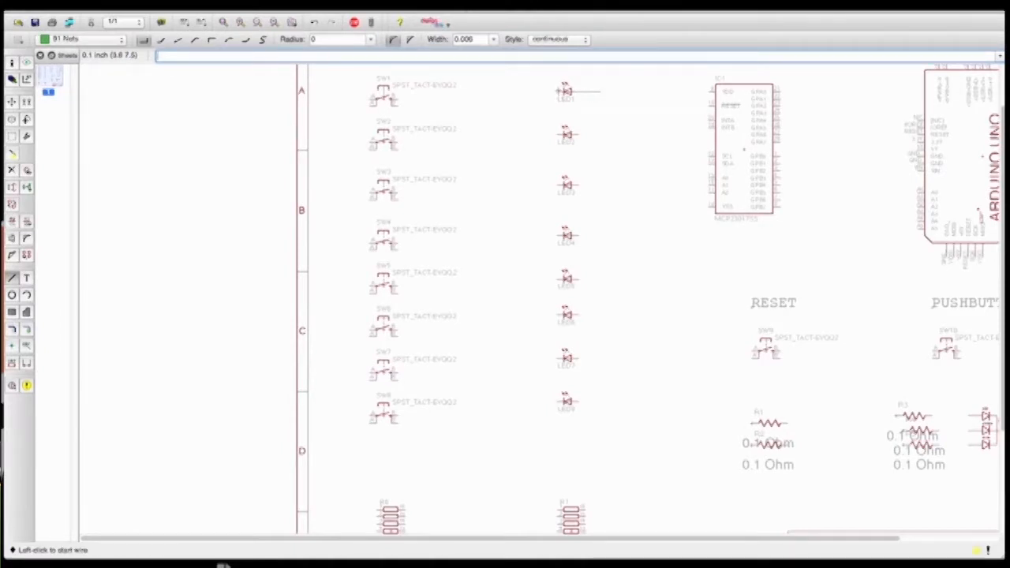
Step: Draw short horizontal net wire stubs outward from the left-hand pin of LED1 and from pin GPB0 of IC1
click(557, 92)
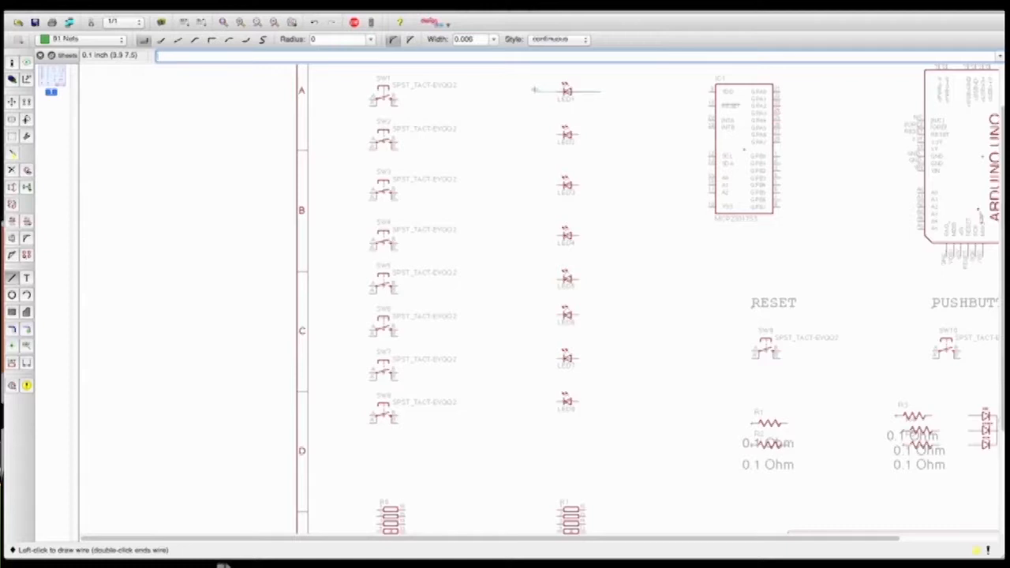
double_click(535, 90)
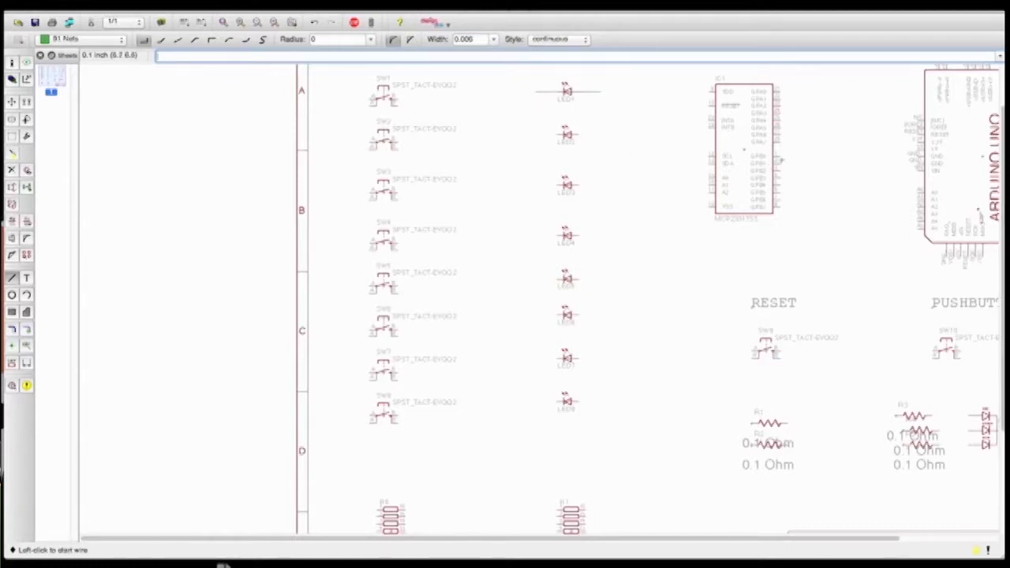
click(779, 156)
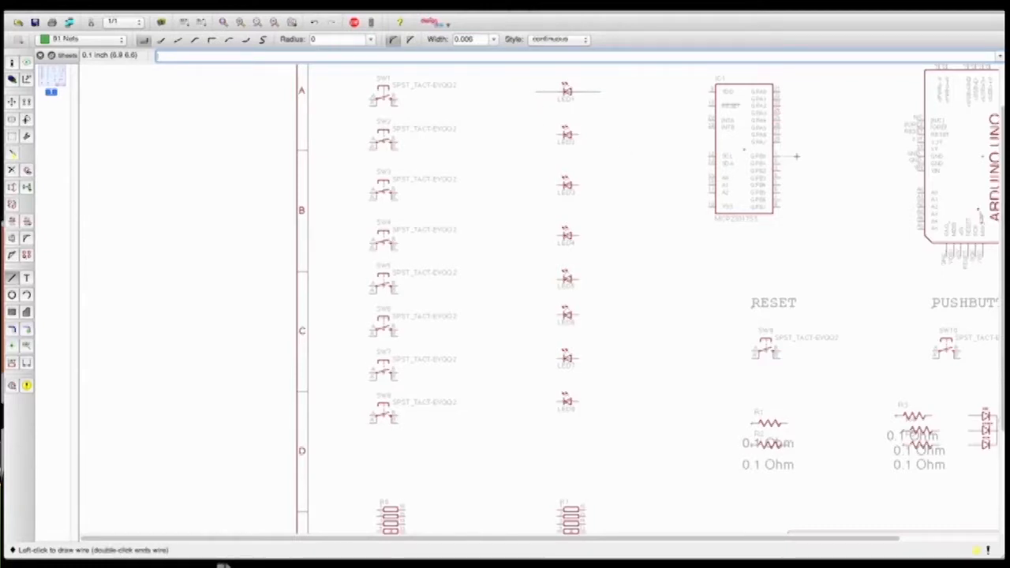
double_click(801, 156)
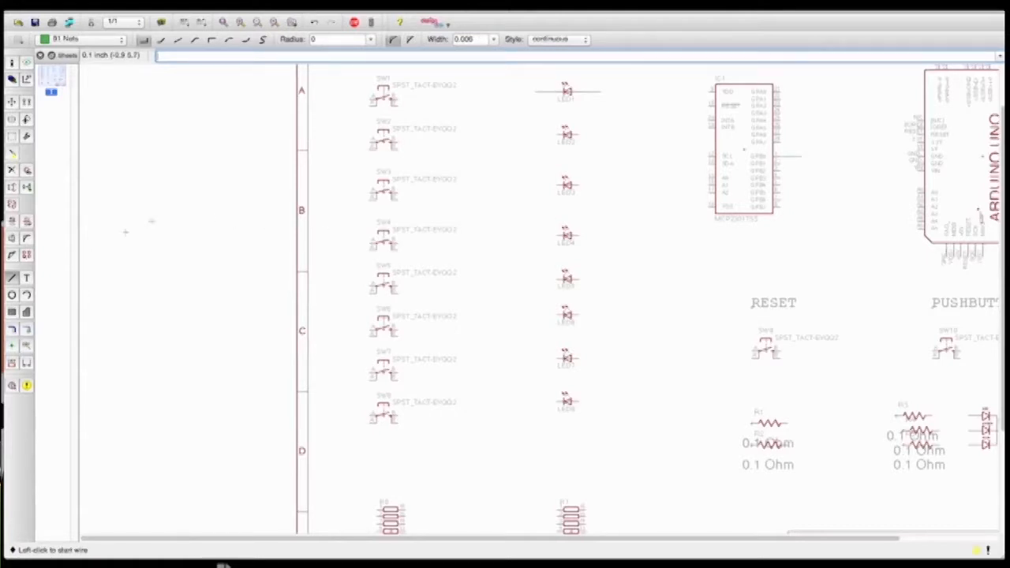
Step: Name the net stub on the right-hand pin of LED1 as LED1
click(12, 222)
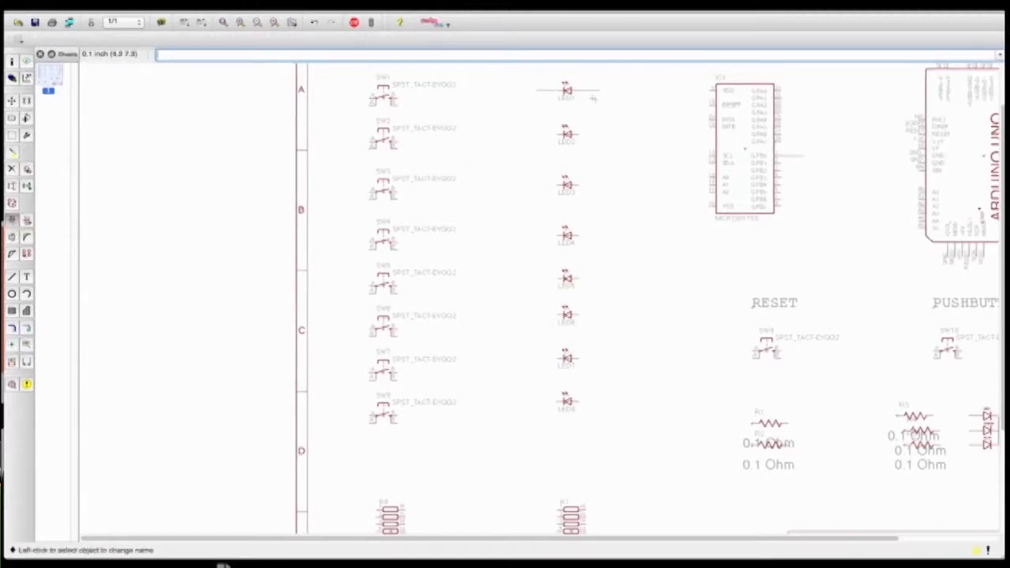
click(592, 92)
text(LED1)
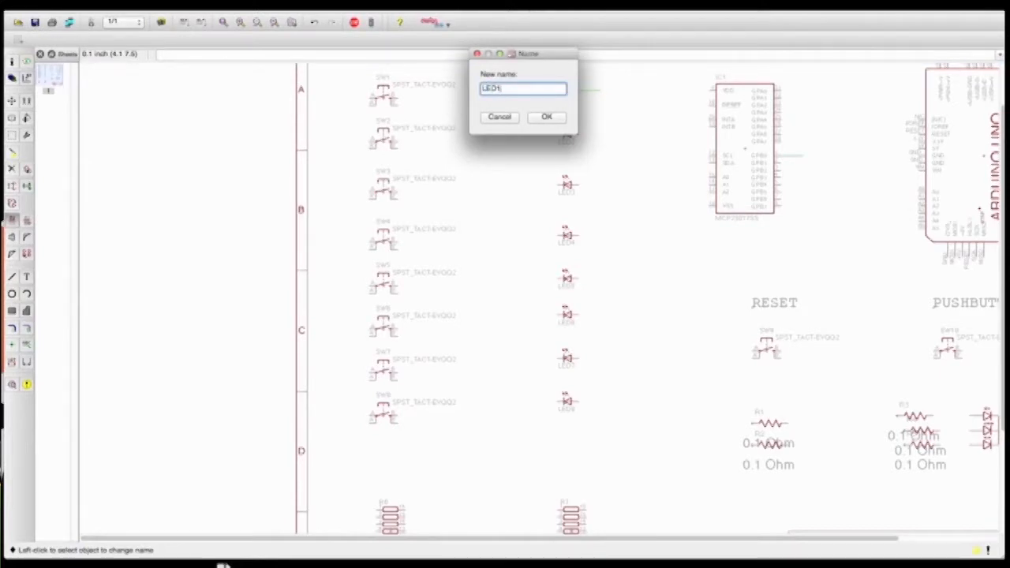
key(Return)
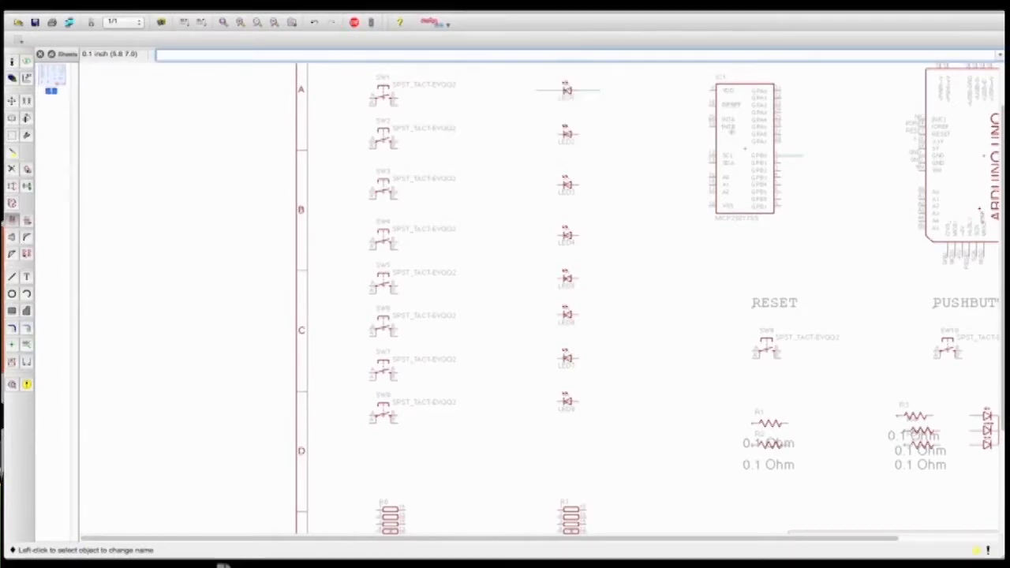
Step: Rename the net stub at pin GPB0 of IC1 to LED1
click(796, 156)
text(LED1)
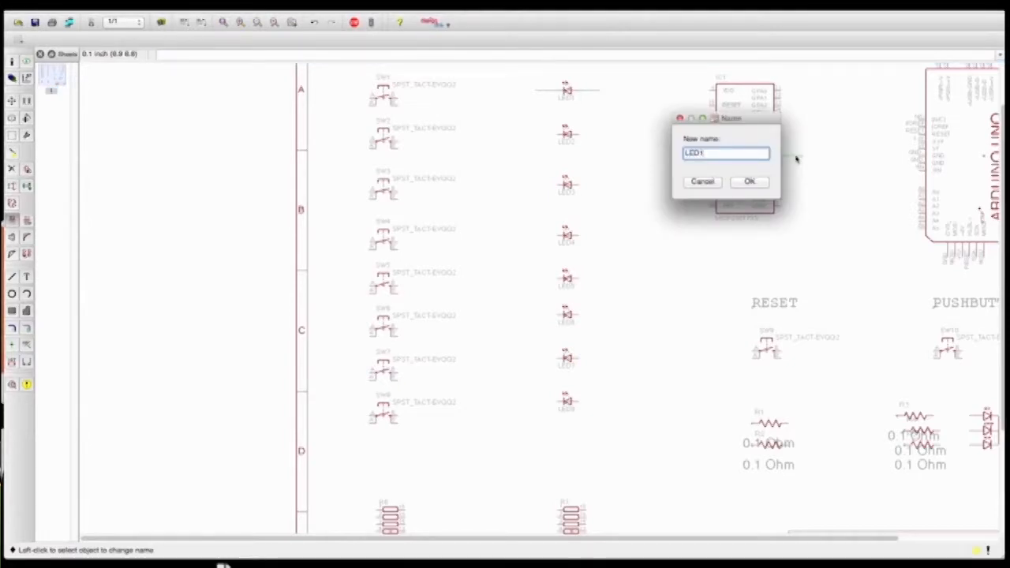
click(760, 182)
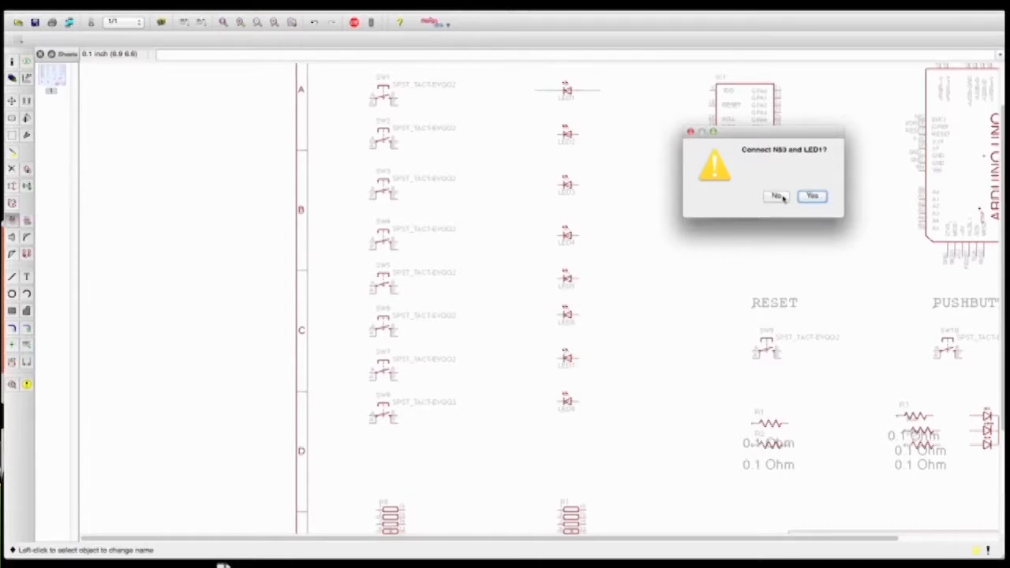
Step: Merge nets N$3 and LED1, and label the LED1 net beside the first LED and beside IC1's GPB0 wire
click(816, 198)
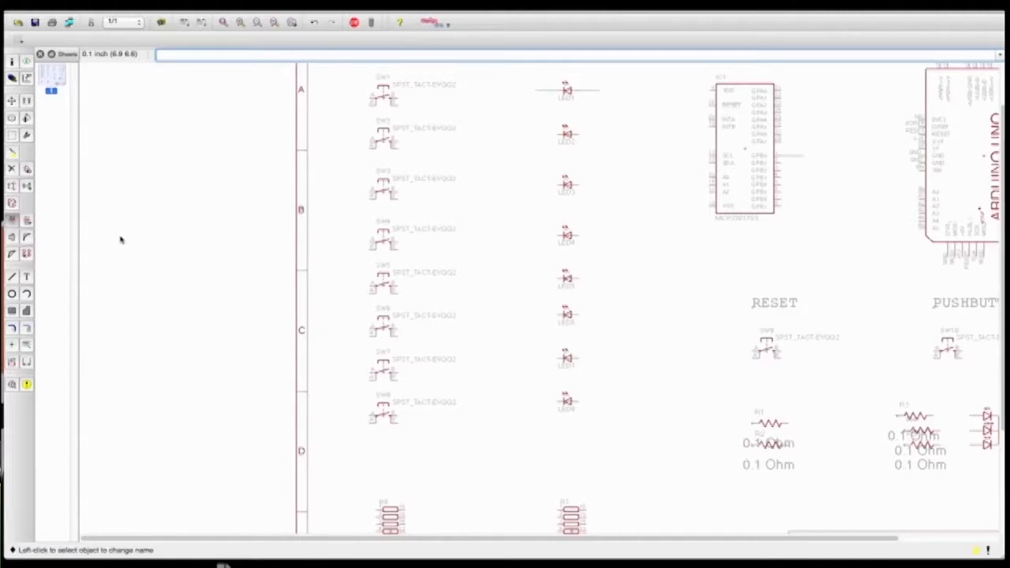
click(26, 344)
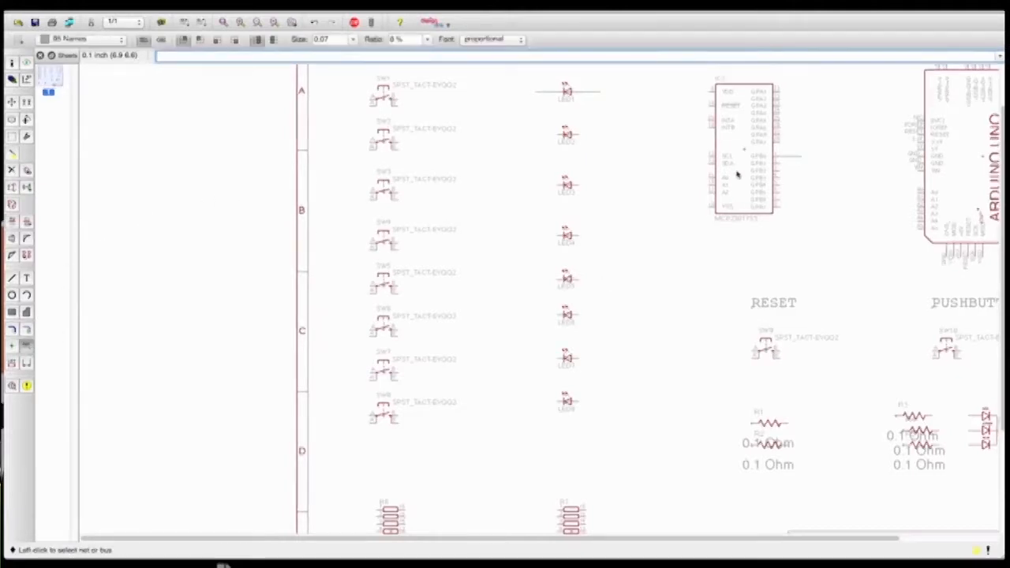
click(599, 91)
click(610, 90)
click(804, 156)
click(810, 157)
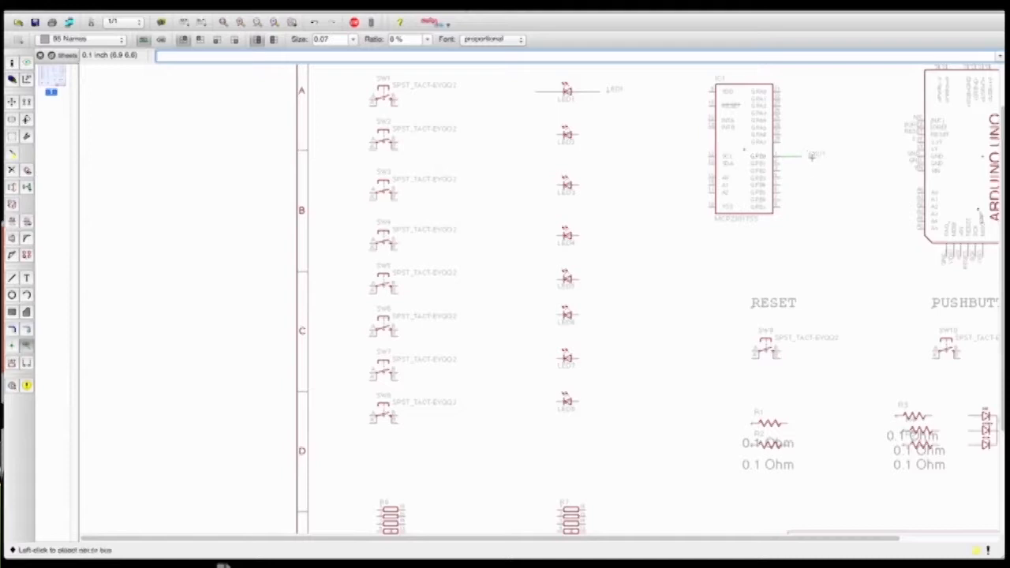
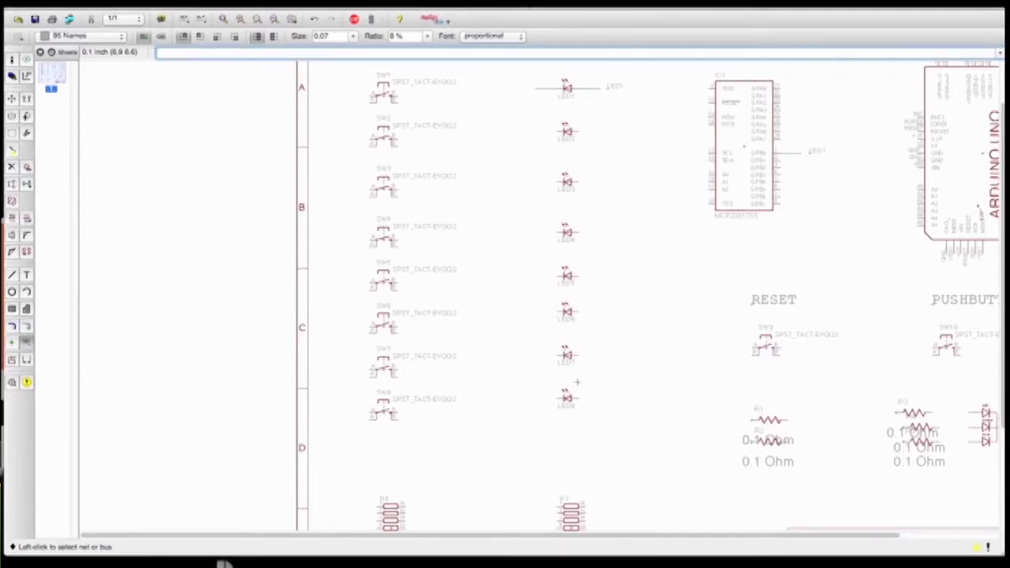
Step: Draw short horizontal net wires out of both ends of LED2 and LED3
key(w)
click(601, 132)
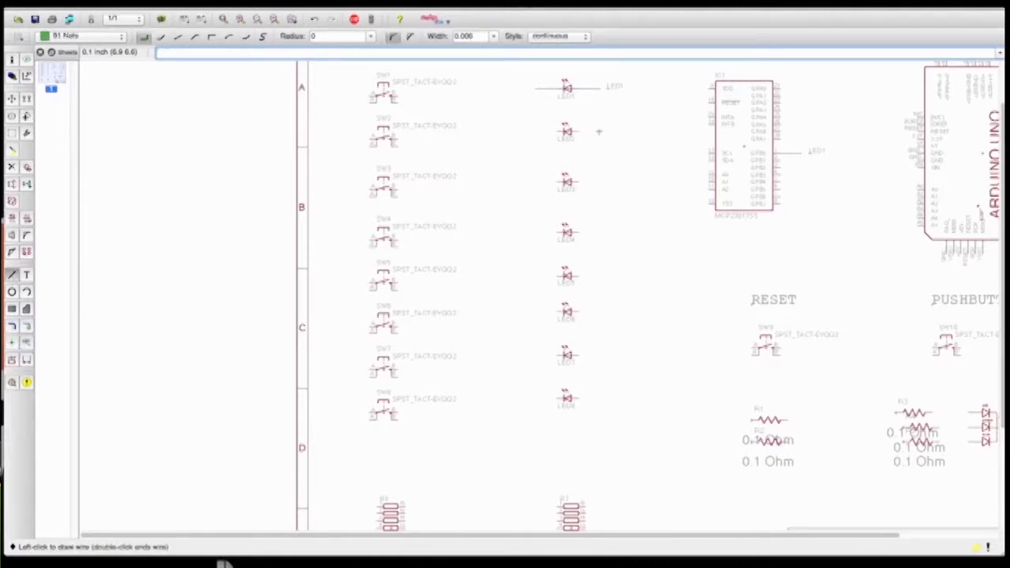
double_click(592, 132)
click(592, 131)
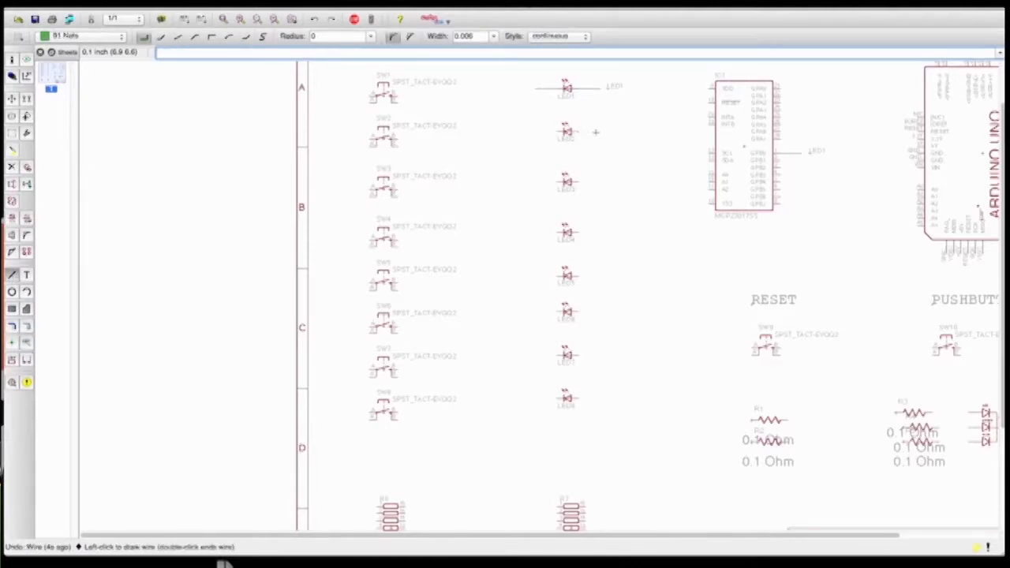
double_click(600, 132)
click(600, 181)
double_click(559, 183)
click(558, 183)
double_click(537, 182)
Step: Draw short horizontal net wires out of both ends of LED4 and LED5
click(600, 232)
double_click(581, 232)
click(561, 232)
double_click(535, 232)
click(581, 275)
double_click(600, 275)
click(560, 275)
double_click(537, 275)
Step: Draw short horizontal net wires out of both ends of LED6, LED7 and LED8
click(576, 312)
double_click(599, 312)
click(559, 312)
double_click(537, 311)
click(581, 355)
double_click(600, 355)
click(560, 355)
double_click(537, 355)
click(581, 398)
double_click(600, 399)
click(557, 398)
double_click(537, 398)
Step: Name the right-hand nets of the second to fourth LEDs LED2, LED3 and LED4
click(12, 218)
click(593, 132)
text(LED2)
key(Return)
click(593, 182)
text(LED3)
key(Return)
click(601, 232)
text(LED4)
key(Return)
Step: Name the right-hand nets of the fifth to eighth LEDs LED5, LED6, LED7 and LED8
click(593, 278)
text(LED5)
key(Return)
click(594, 316)
text(LED6)
key(Return)
click(593, 355)
text(LED7)
key(Return)
click(594, 399)
text(LED8)
key(Return)
Step: Name the left-hand nets of the first four LEDs LED1R, LED2R, LED3R and LED4R
click(544, 88)
text(LED9)
key(Return)
click(545, 131)
text(LED10)
key(Return)
click(539, 182)
text(LED11)
key(Return)
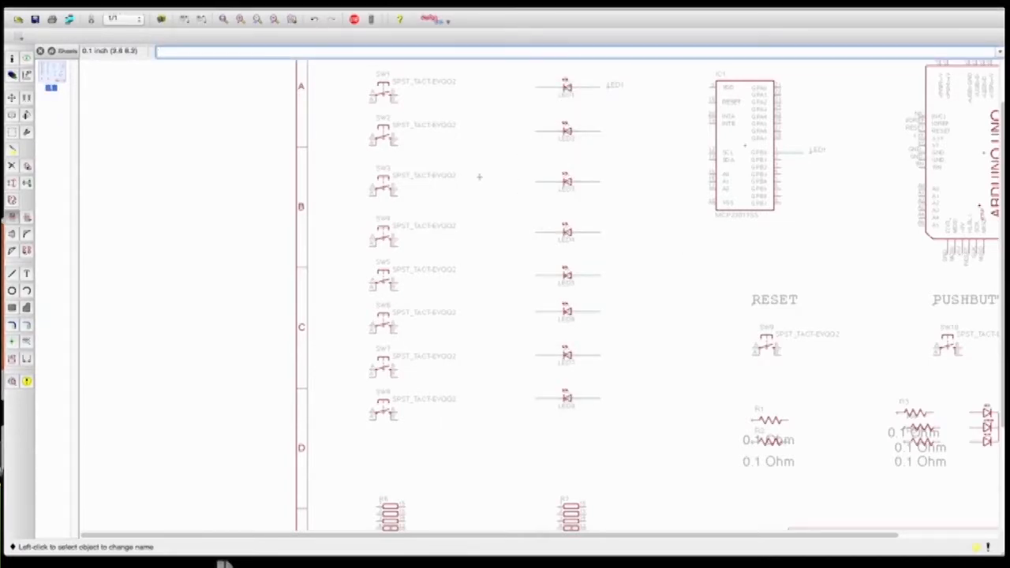
click(538, 233)
text(LED12)
key(Return)
Step: Name the left-hand nets of the last four LEDs LED5R, LED6R, LED7R and LED8R
click(540, 276)
text(LED13)
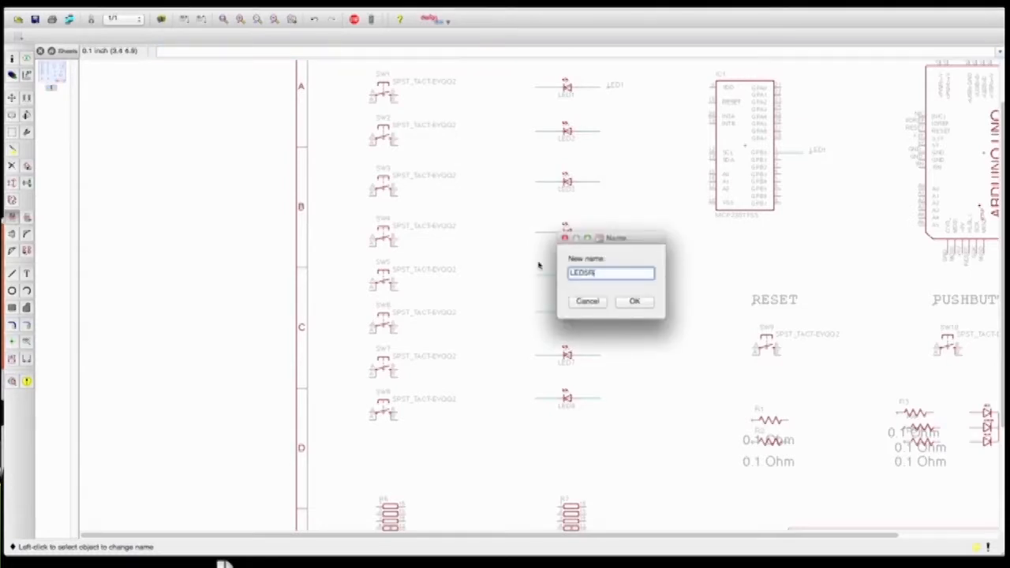
key(Return)
click(545, 311)
text(LED14)
key(Return)
click(538, 356)
text(LED15)
key(Return)
click(542, 398)
text(LED16)
key(Return)
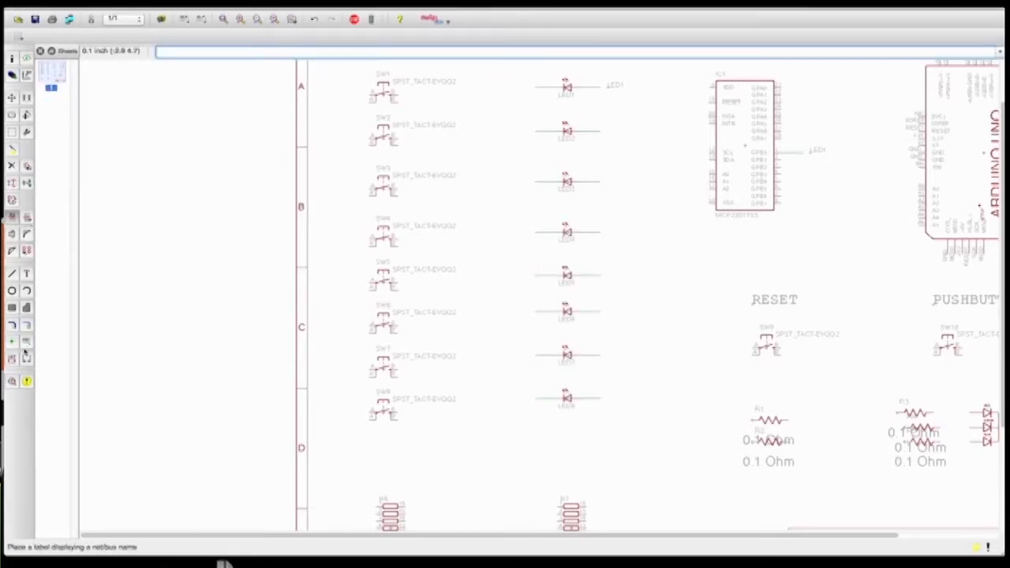
Step: Place net labels at the right-hand wire ends of LED2 through LED8
click(27, 342)
double_click(601, 131)
double_click(601, 181)
double_click(602, 232)
double_click(601, 275)
click(605, 312)
click(605, 313)
click(600, 355)
click(599, 356)
click(600, 397)
click(606, 399)
Step: Place the LED8R, LED7R, LED6R and LED5R net labels beside the left-hand wires of those LEDs
click(538, 399)
click(506, 399)
click(539, 355)
click(506, 356)
click(538, 312)
click(506, 312)
click(538, 275)
click(506, 274)
Step: Place the LED4R, LED3R, LED2R and LED1R net labels beside the left-hand wires of those LEDs
click(538, 231)
click(506, 231)
click(539, 181)
click(506, 181)
click(538, 130)
click(506, 130)
click(538, 87)
click(506, 86)
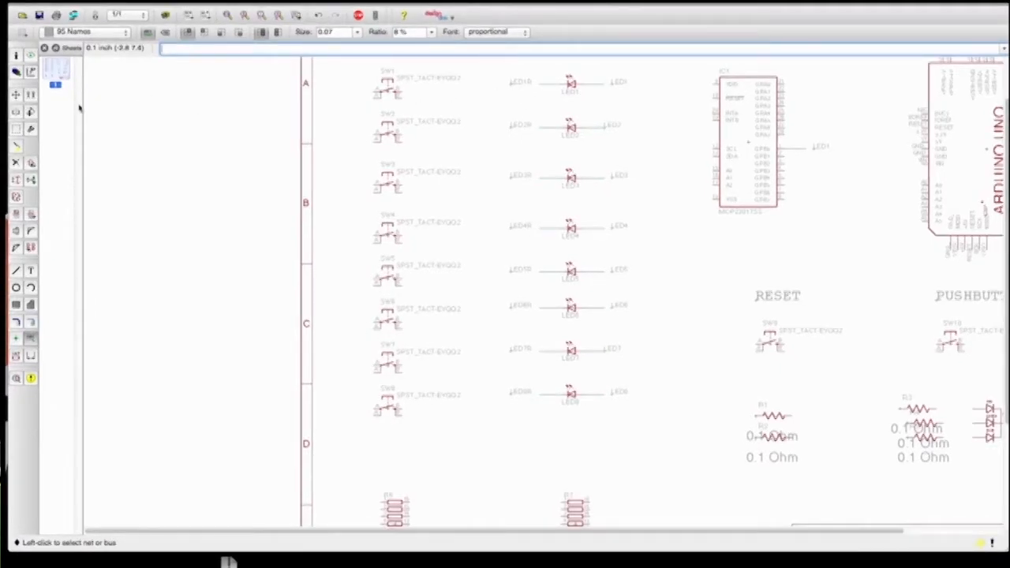
Step: Draw short net wires out of IC1's GPB1, GPB2 and GPB3 pins, as long as the GPB0 wire
click(15, 93)
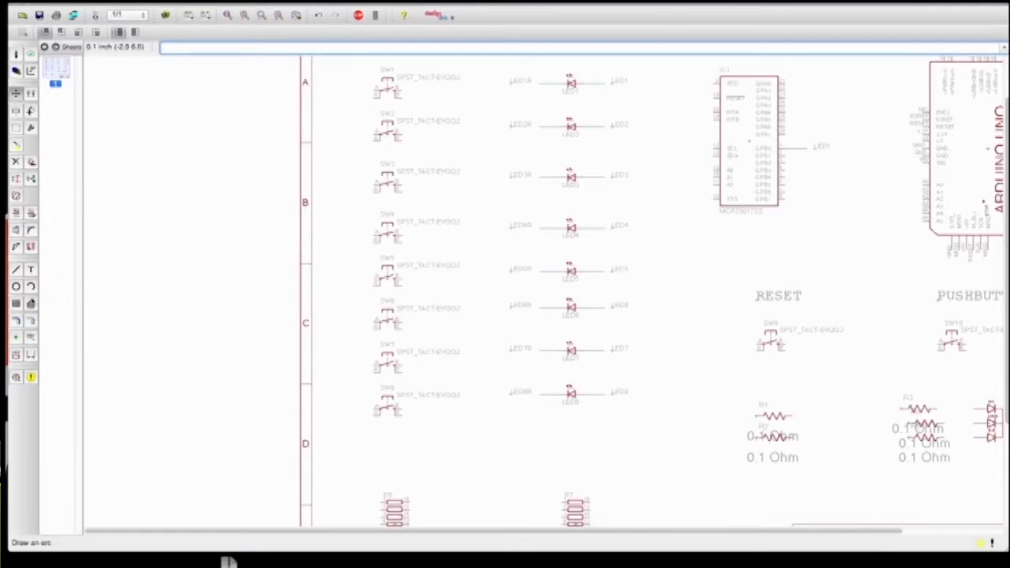
click(17, 270)
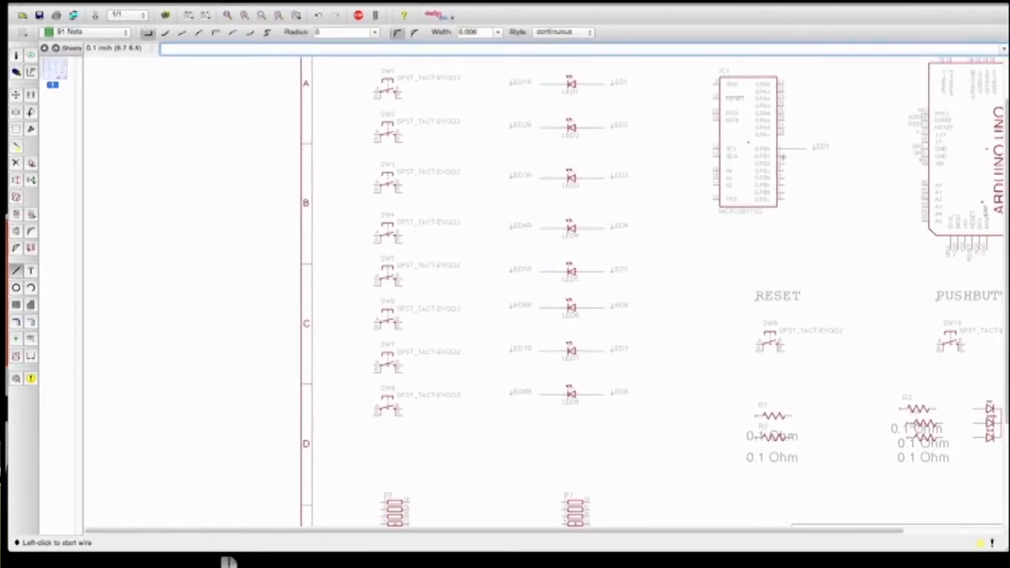
click(782, 158)
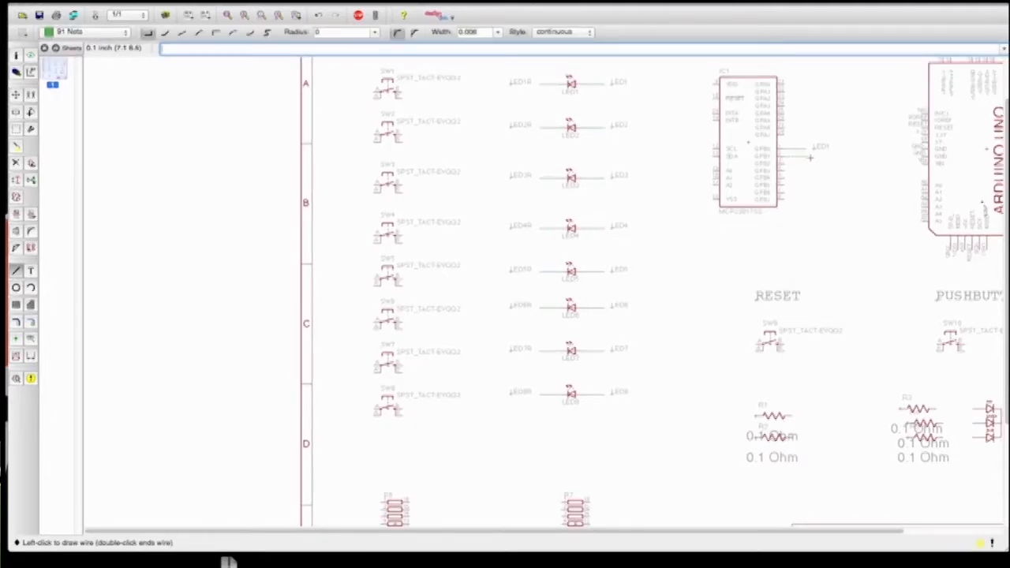
double_click(806, 158)
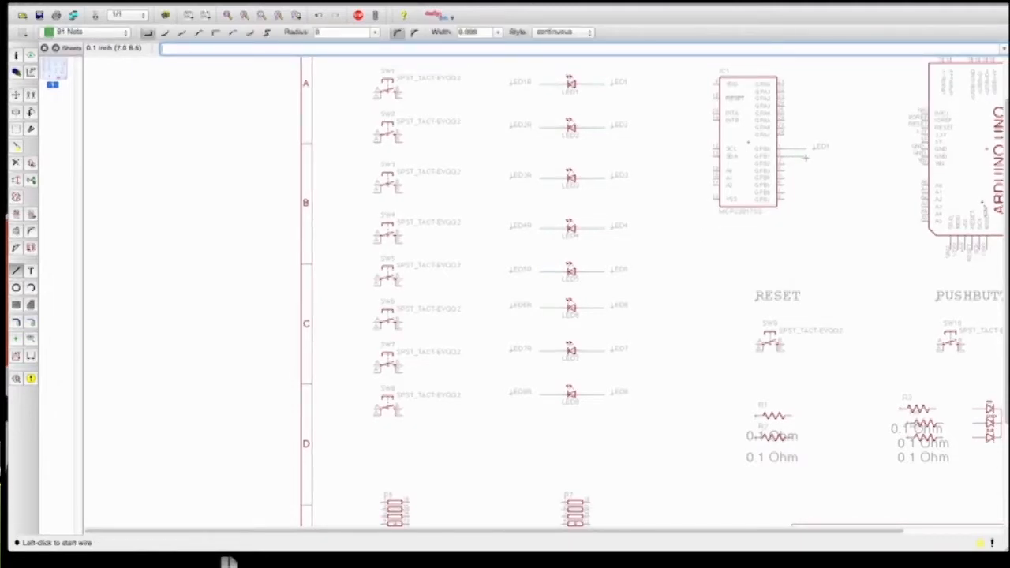
click(783, 162)
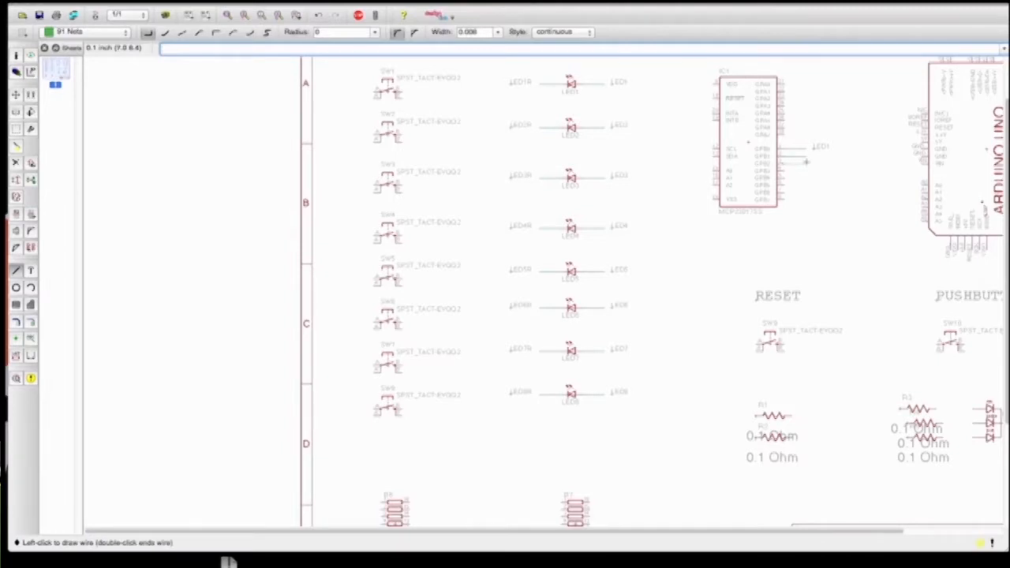
double_click(806, 162)
click(784, 170)
double_click(804, 169)
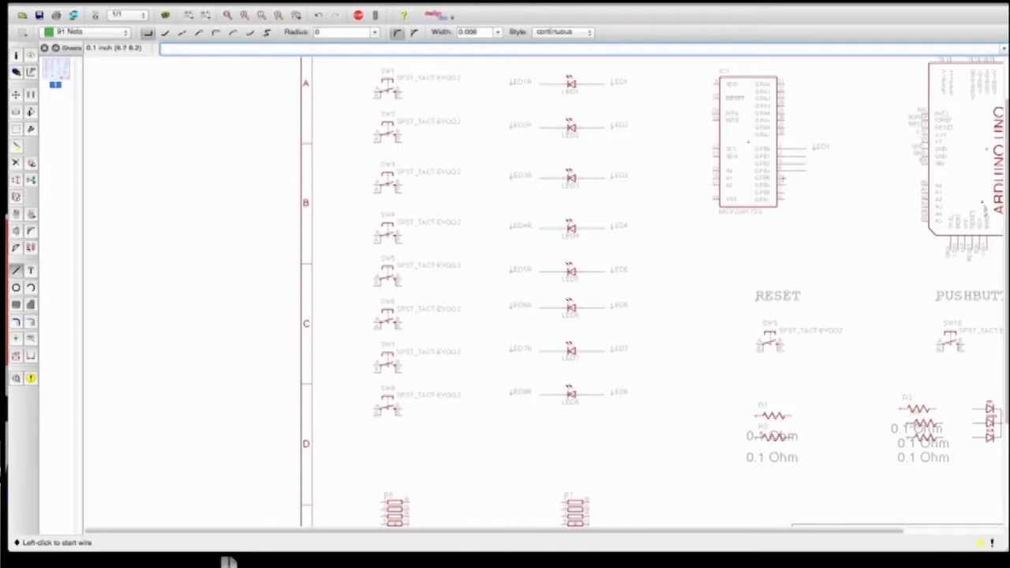
Step: Draw short net wires out of IC1's GPB4, GPB5, GPB6 and GPB7 pins, matching the wires above
click(783, 179)
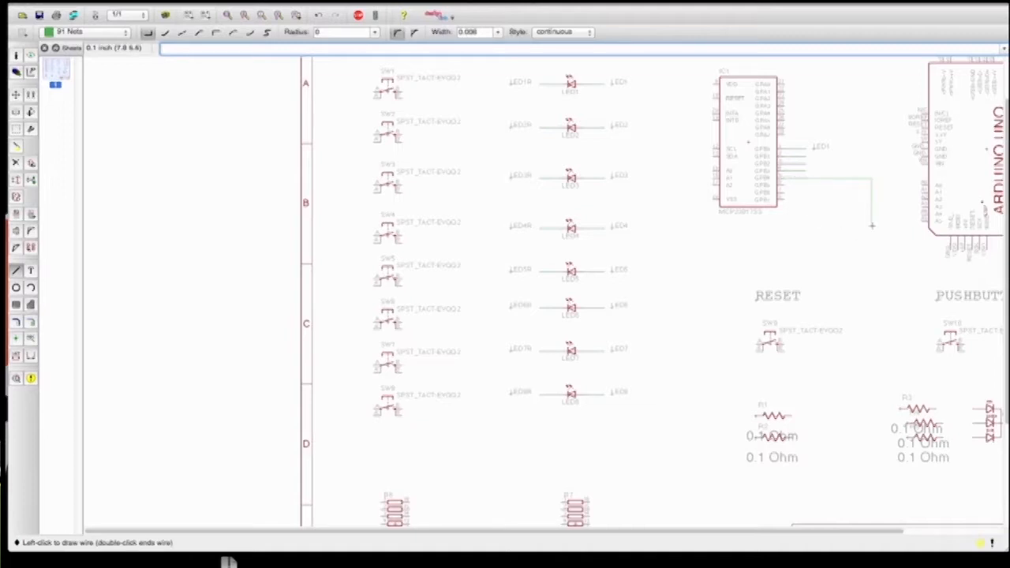
key(Escape)
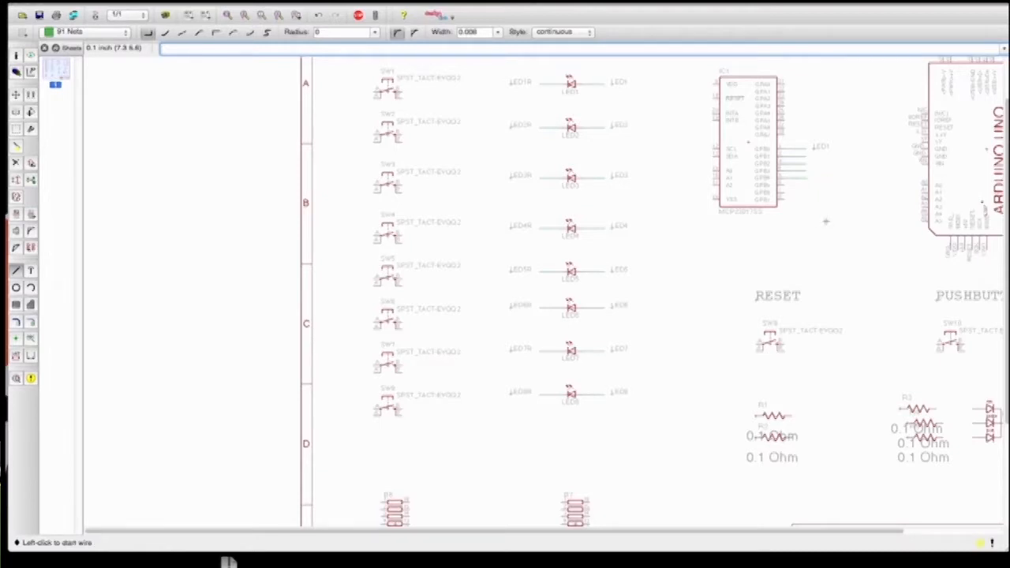
click(784, 185)
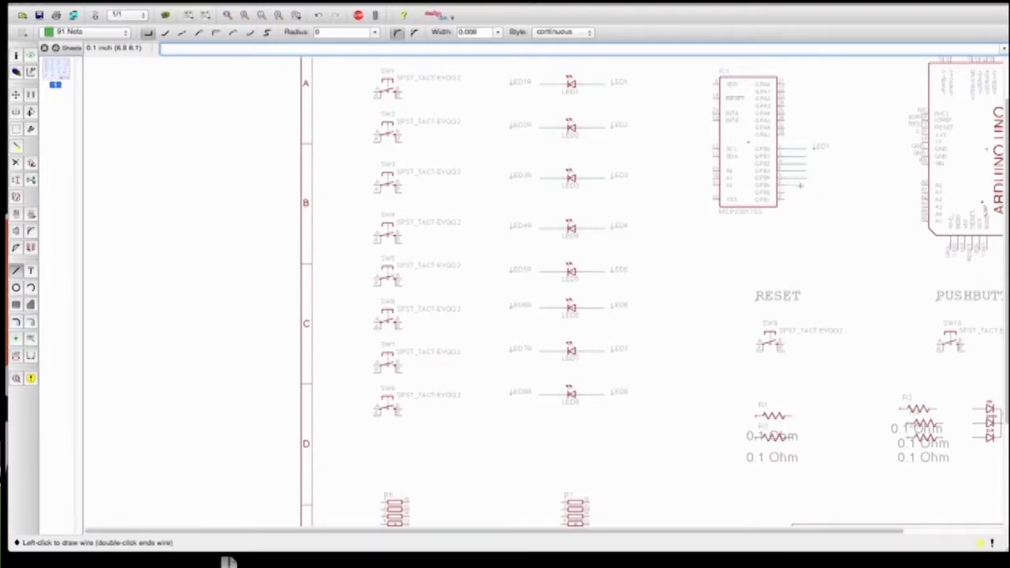
key(Escape)
click(784, 192)
key(Escape)
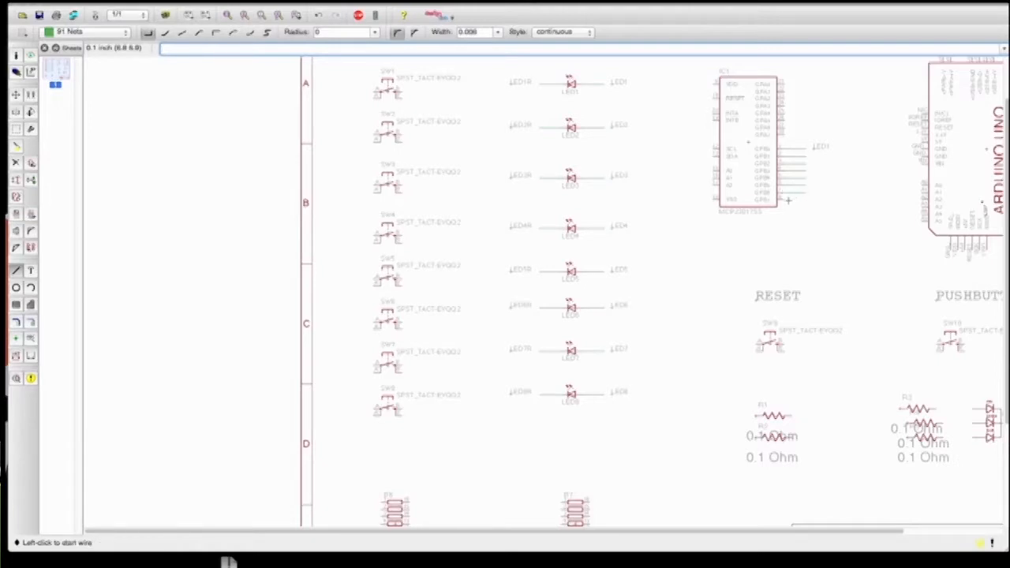
click(783, 198)
double_click(805, 199)
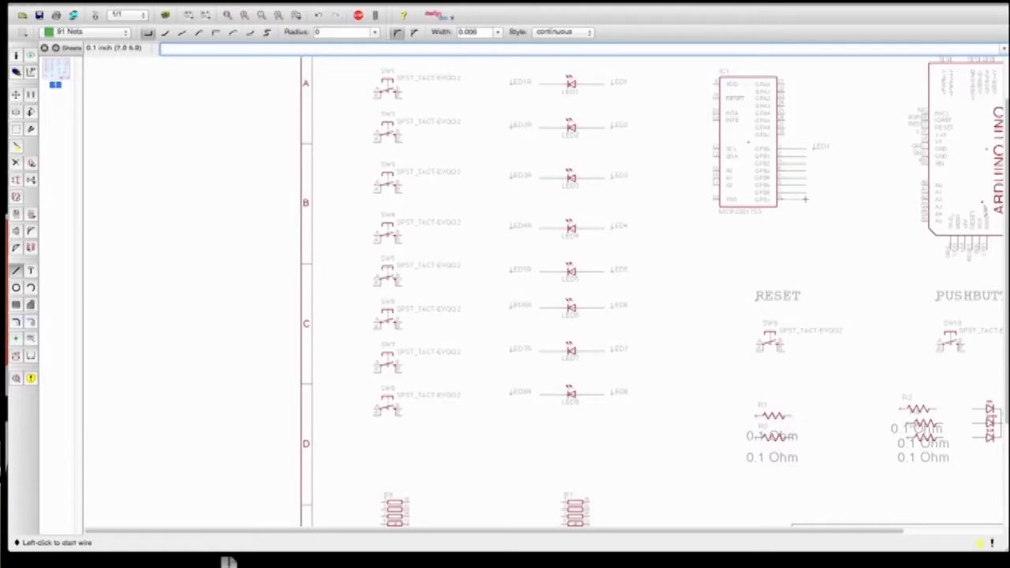
Step: Rename the net on IC1's GPB1 pin to LED2 and connect it with the existing LED2 net
click(15, 215)
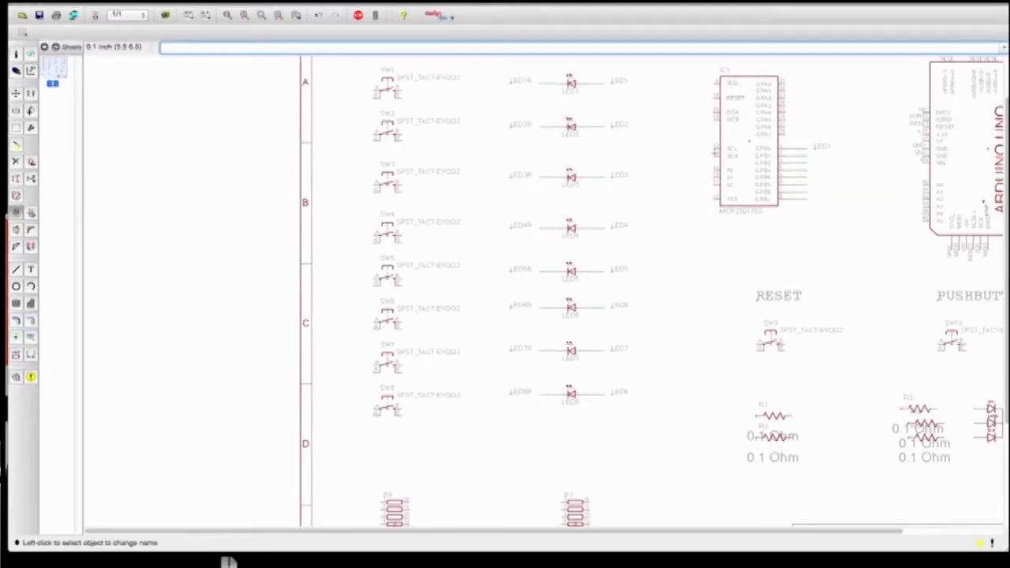
click(797, 158)
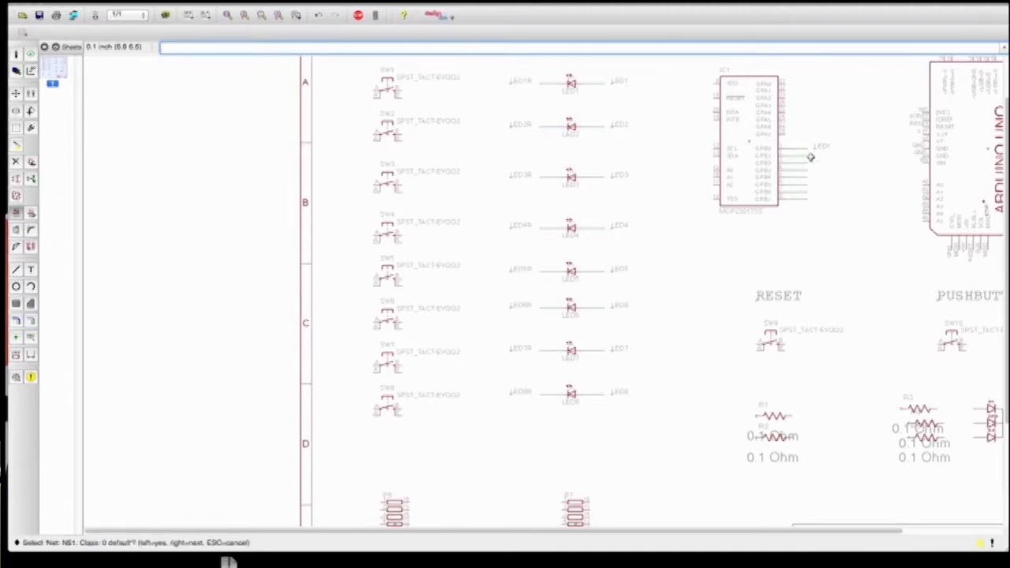
click(803, 159)
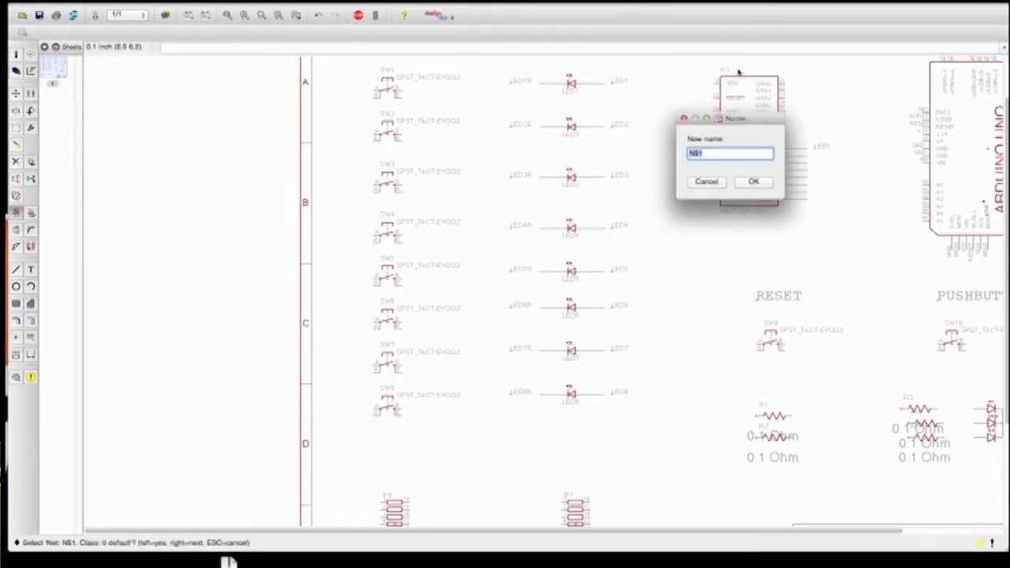
text(LED2)
key(Return)
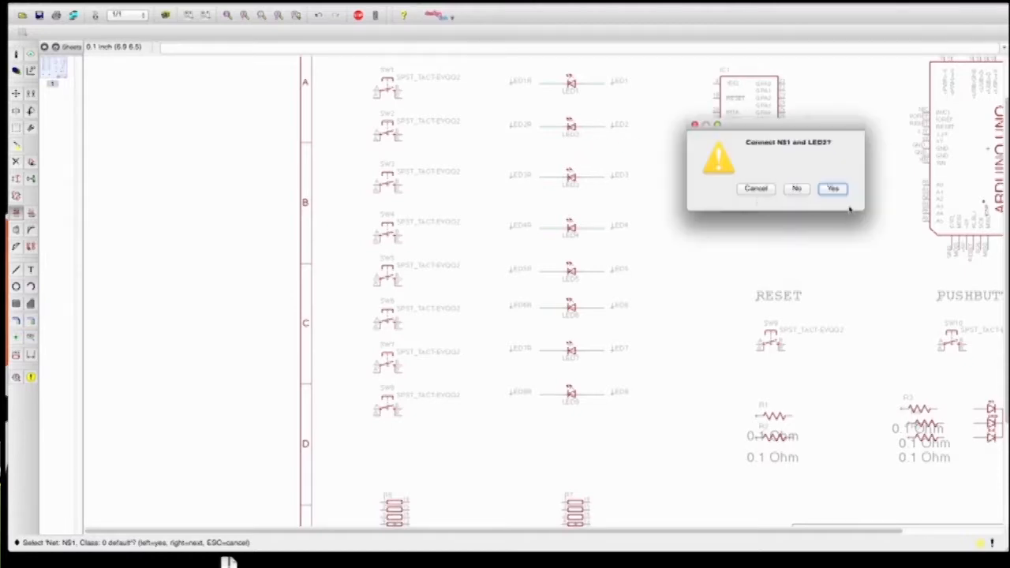
click(845, 193)
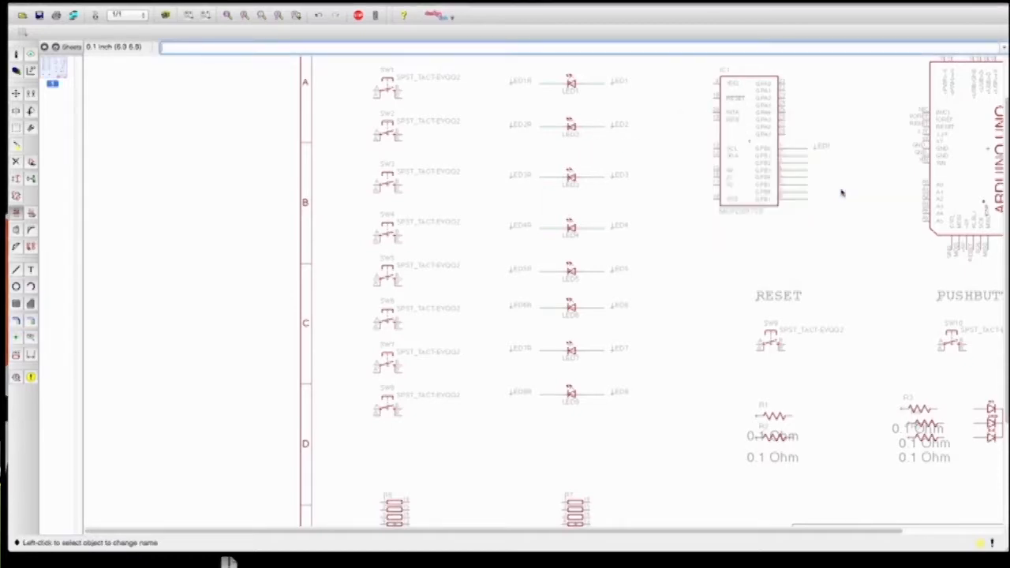
Step: Rename the net on IC1's GPB2 pin to LED3 and connect it with the existing LED3 net
click(805, 168)
click(805, 168)
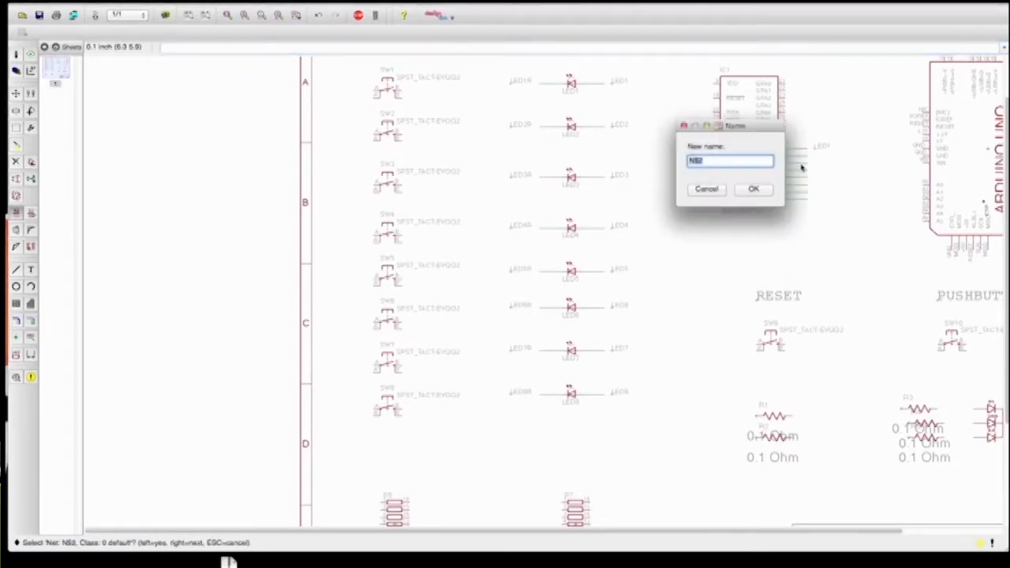
text(LED8)
key(Return)
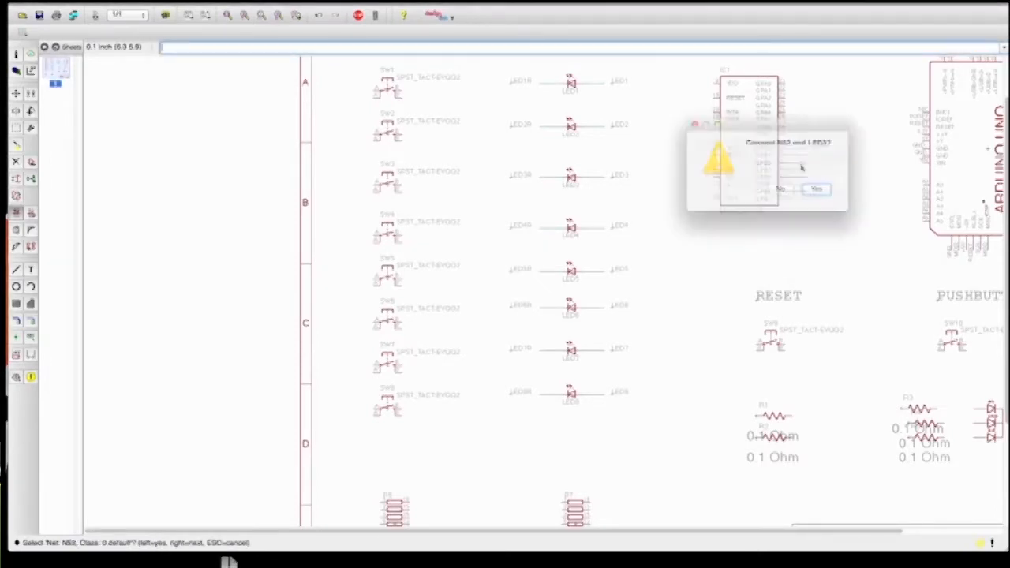
key(Return)
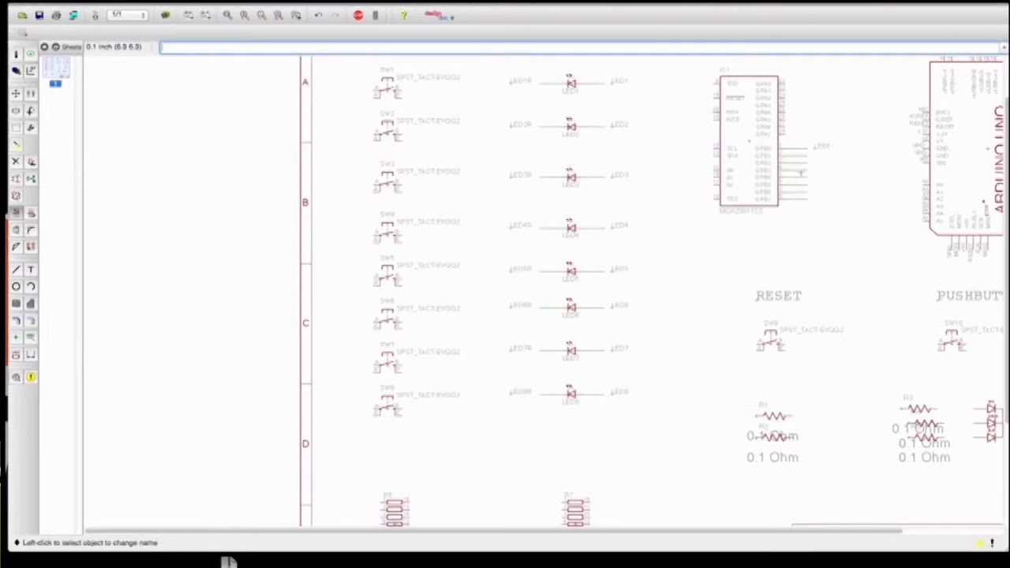
Step: Rename the net on IC1's GPB3 pin to LED4 and connect it with the existing LED4 net
click(804, 172)
click(808, 176)
text(LED)
key(Return)
key(Return)
click(810, 188)
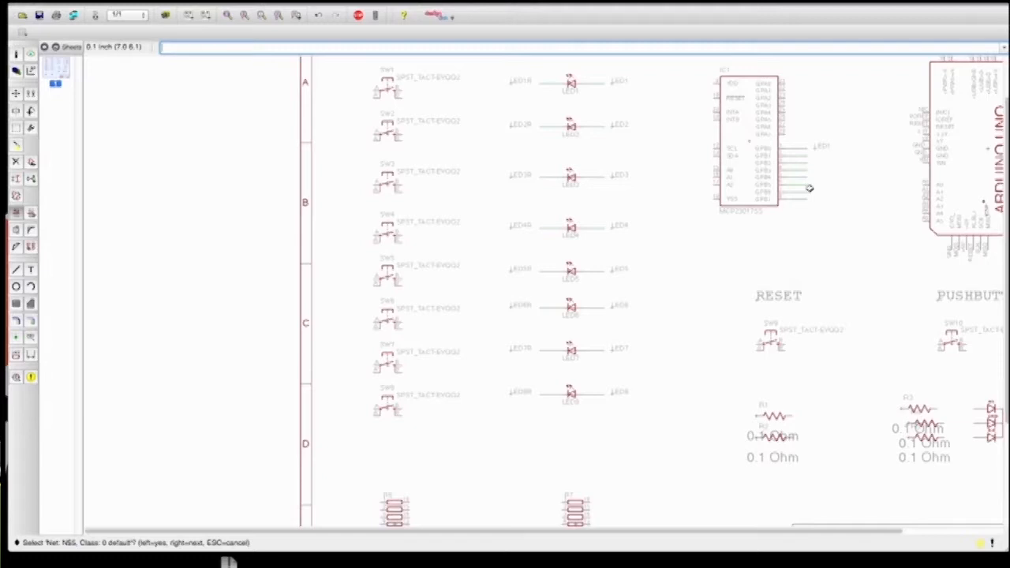
click(797, 175)
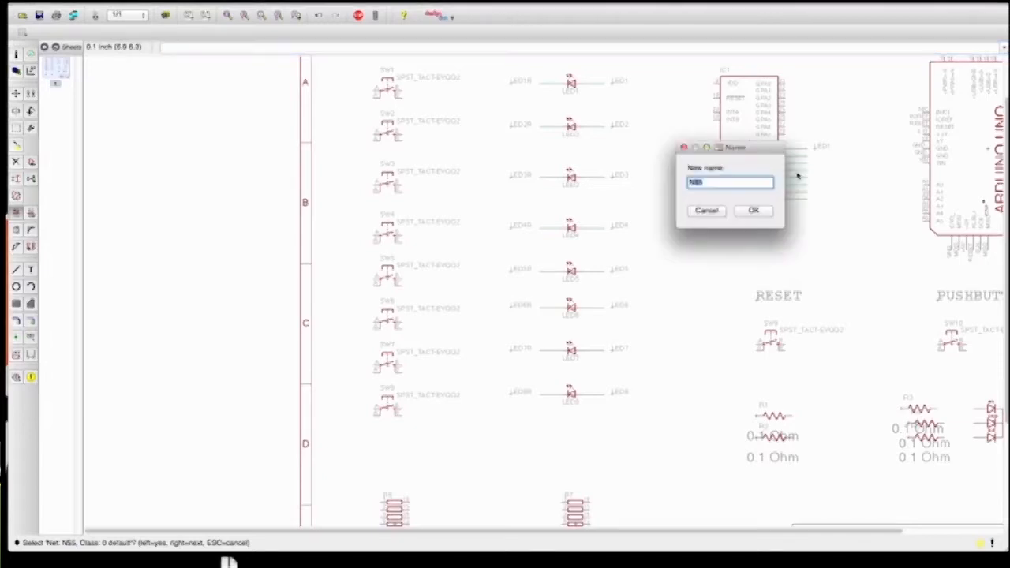
click(715, 209)
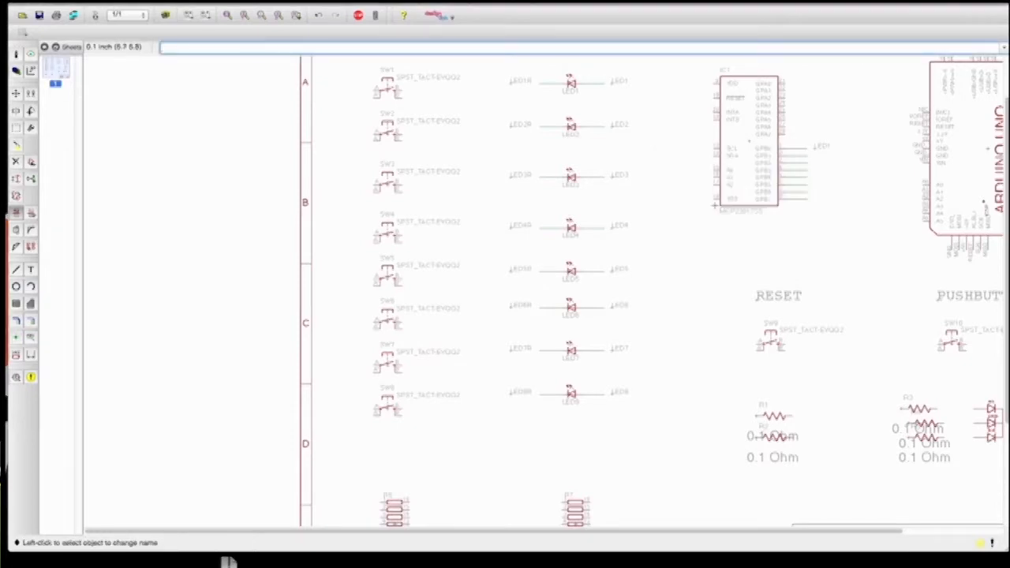
Step: Rename the net on IC1's GPB4 pin to LED5 and connect it with the existing LED5 net
click(803, 178)
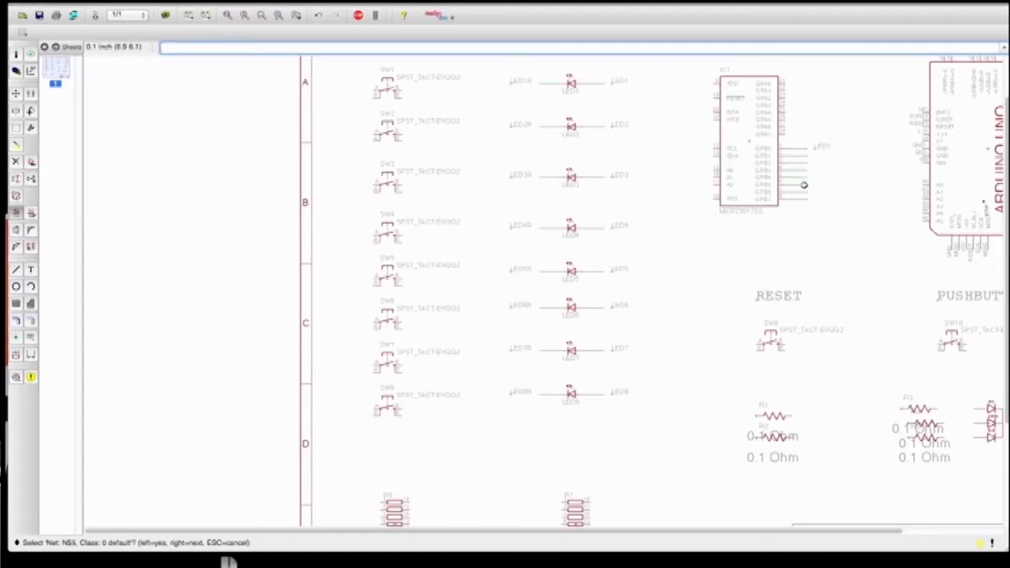
right_click(806, 178)
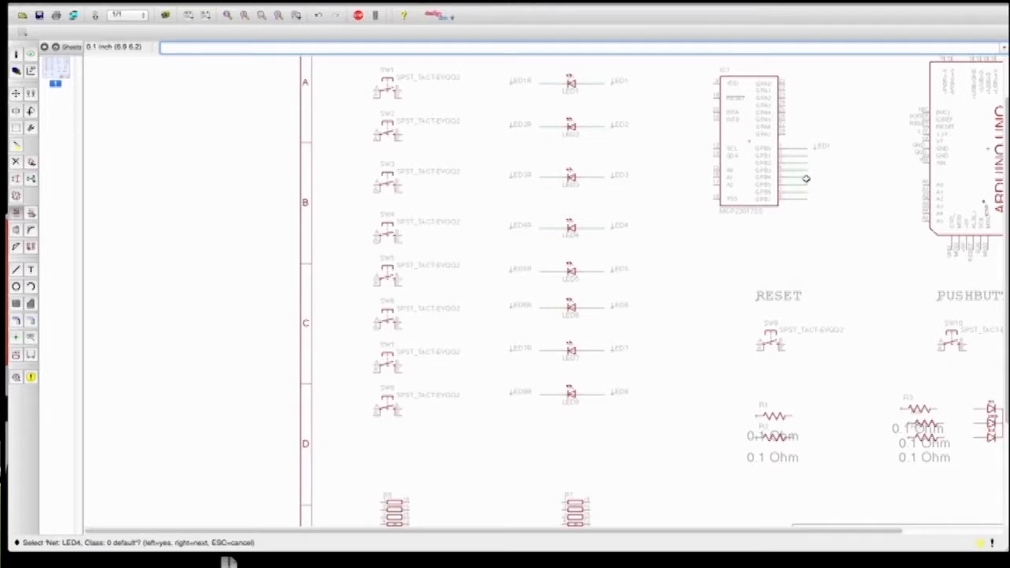
right_click(806, 179)
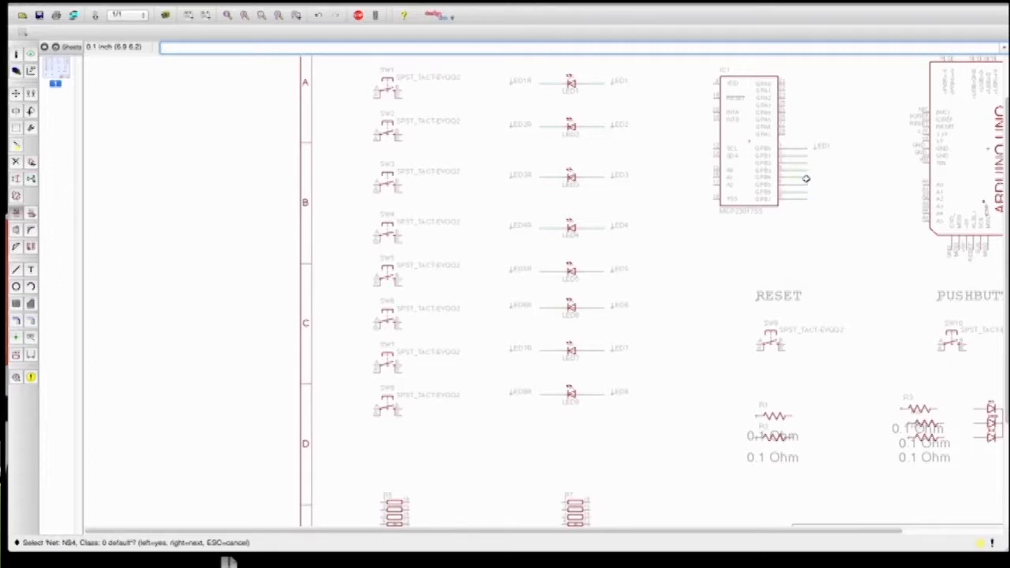
click(806, 178)
text(LED6)
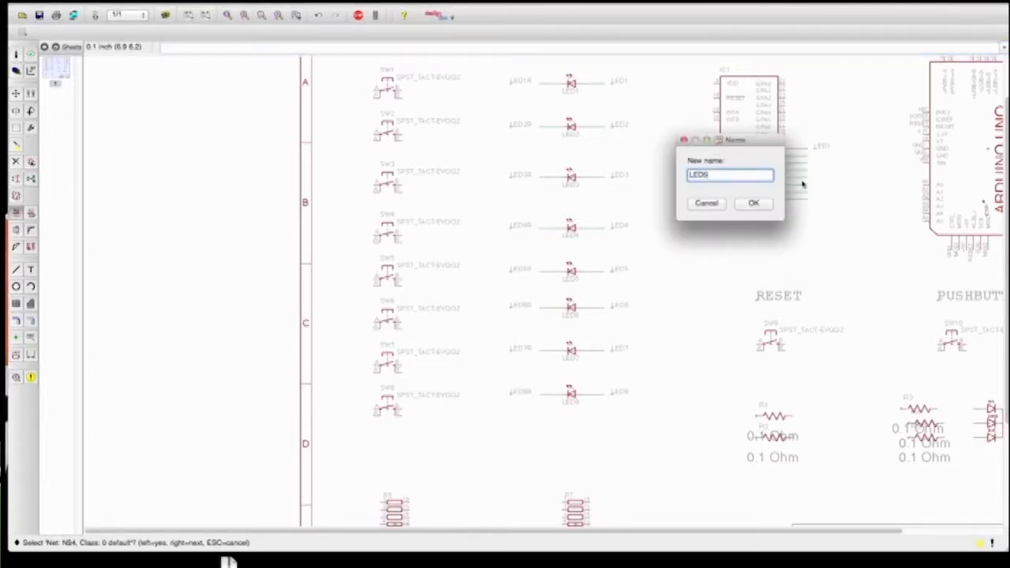
key(Return)
key(Return)
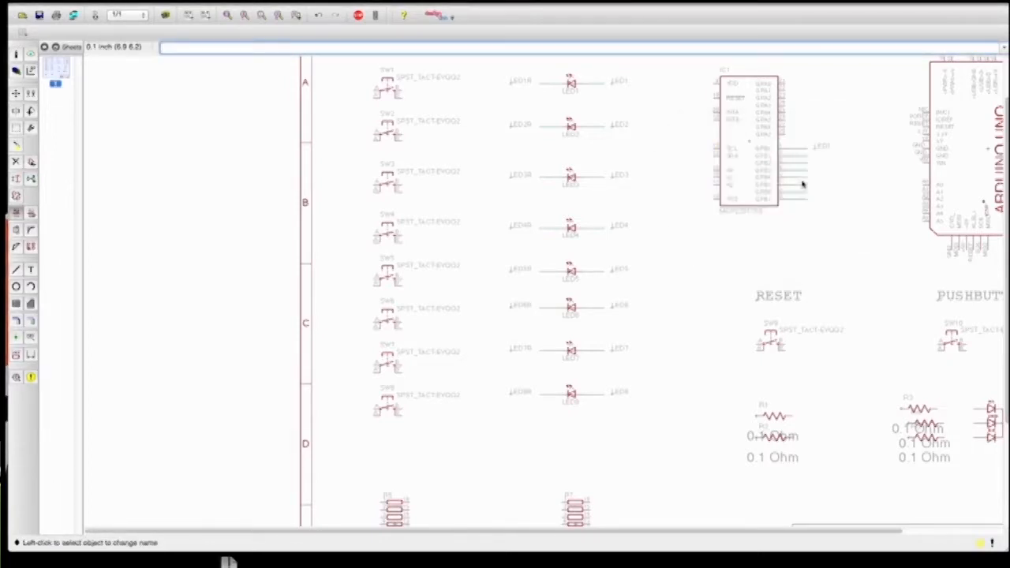
Step: Rename the nets on IC1's GPB5 and GPB6 pins to LED6 and LED7, connecting them with the existing nets
click(802, 186)
click(802, 186)
text(LED8)
key(Return)
click(802, 194)
click(802, 194)
text(LED)
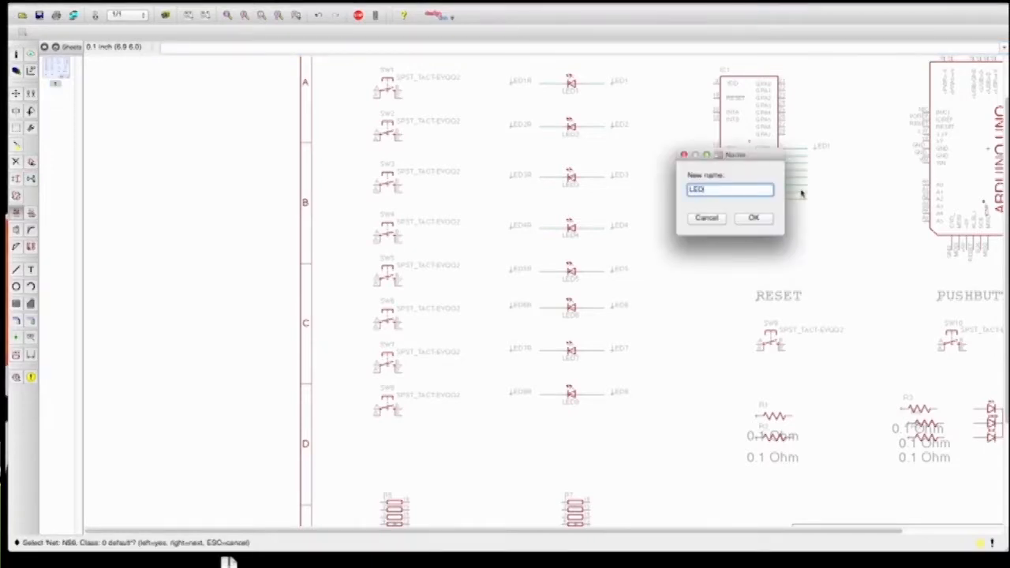
key(Return)
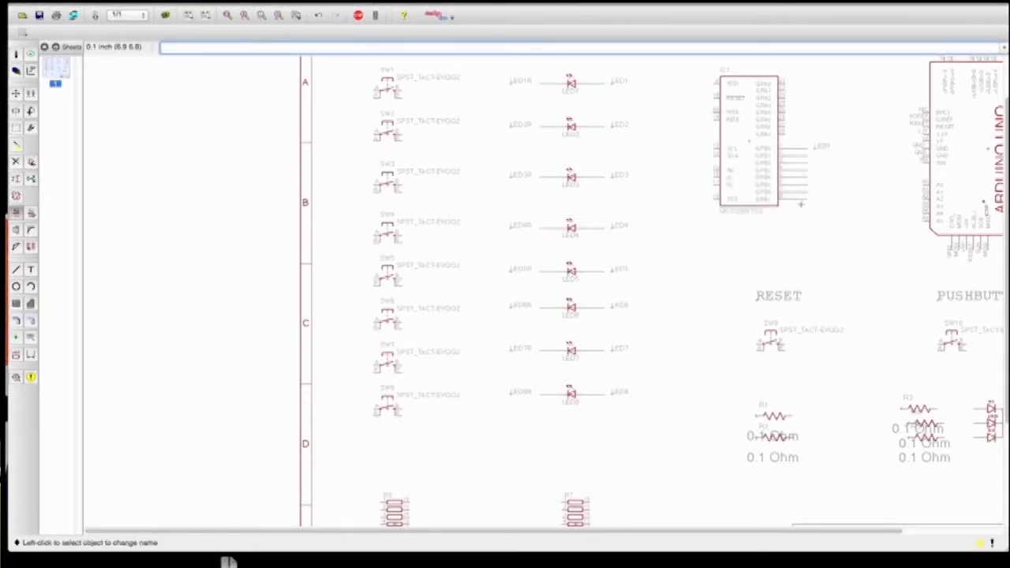
Step: Rename the net on IC1's GPB7 pin to LED8 and connect it with the existing LED8 net
click(802, 200)
click(803, 204)
text(LED8)
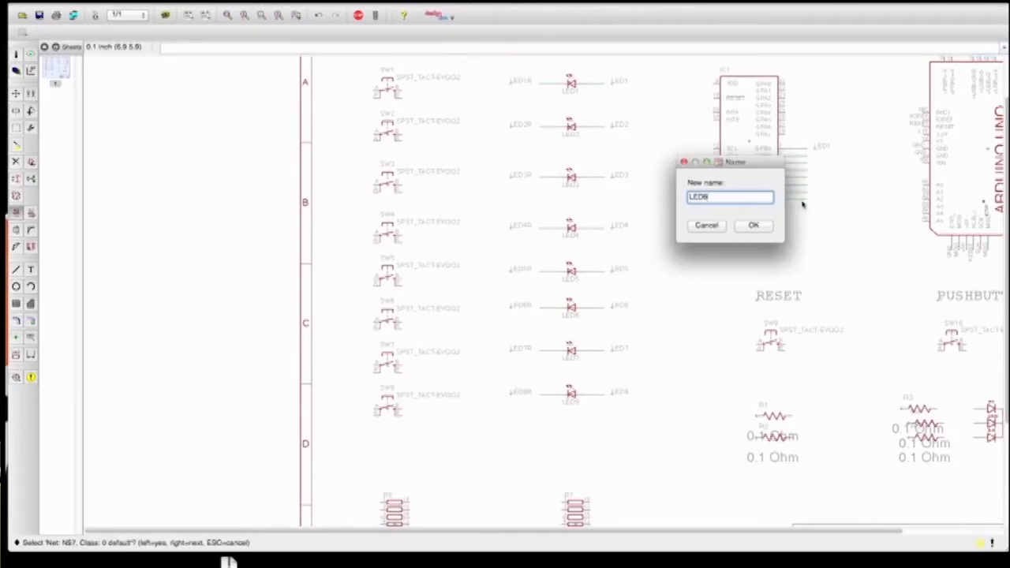
key(Return)
key(Return)
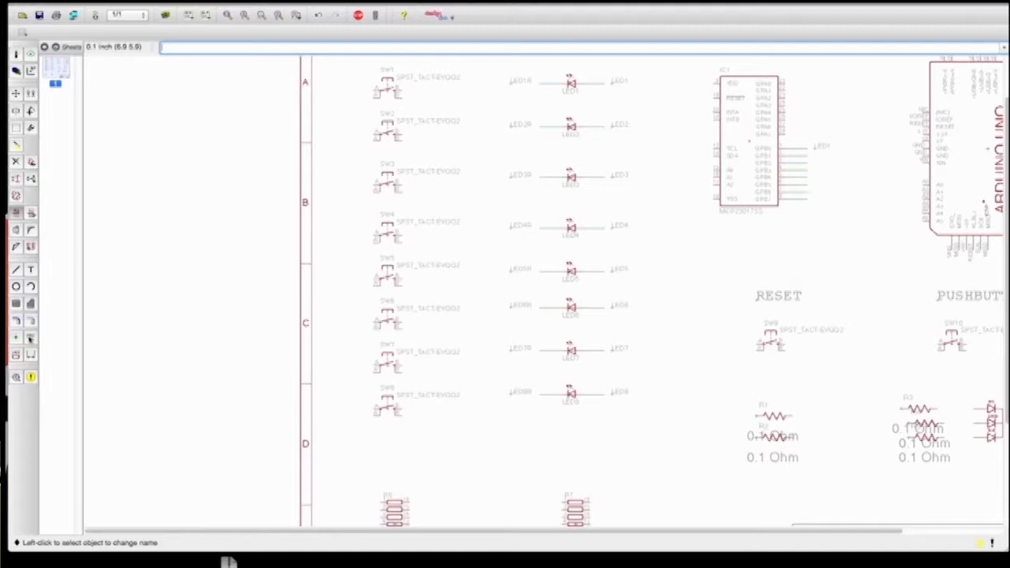
Step: Place net labels for LED2 and LED3 beside the wires on IC1's GPB1 and GPB2 pins
click(31, 338)
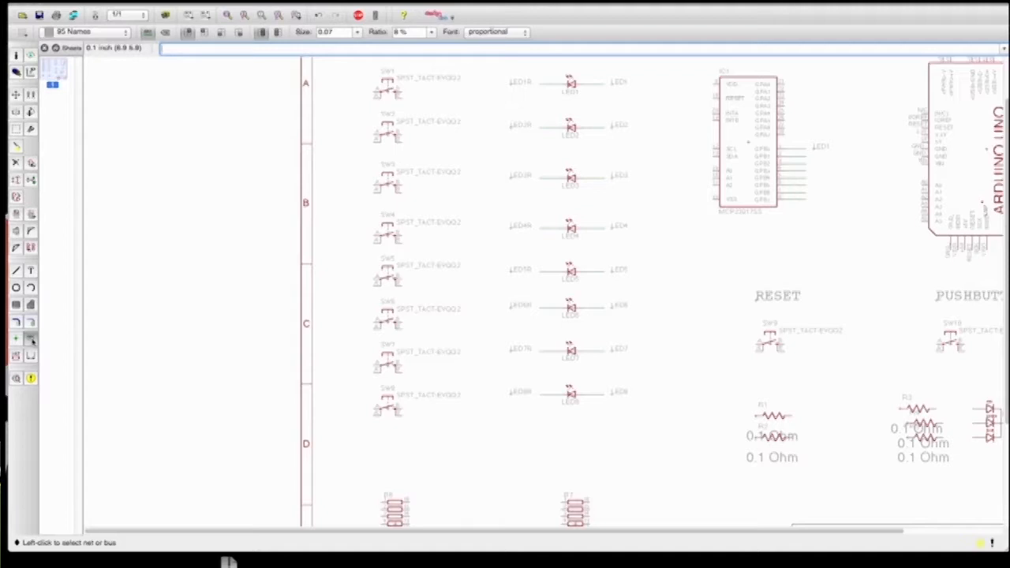
click(807, 160)
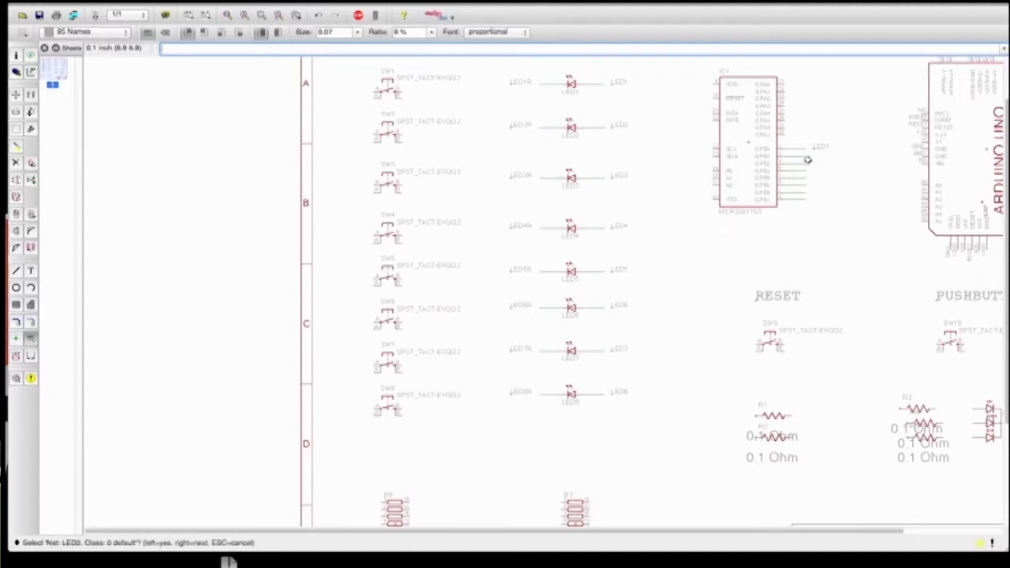
click(807, 159)
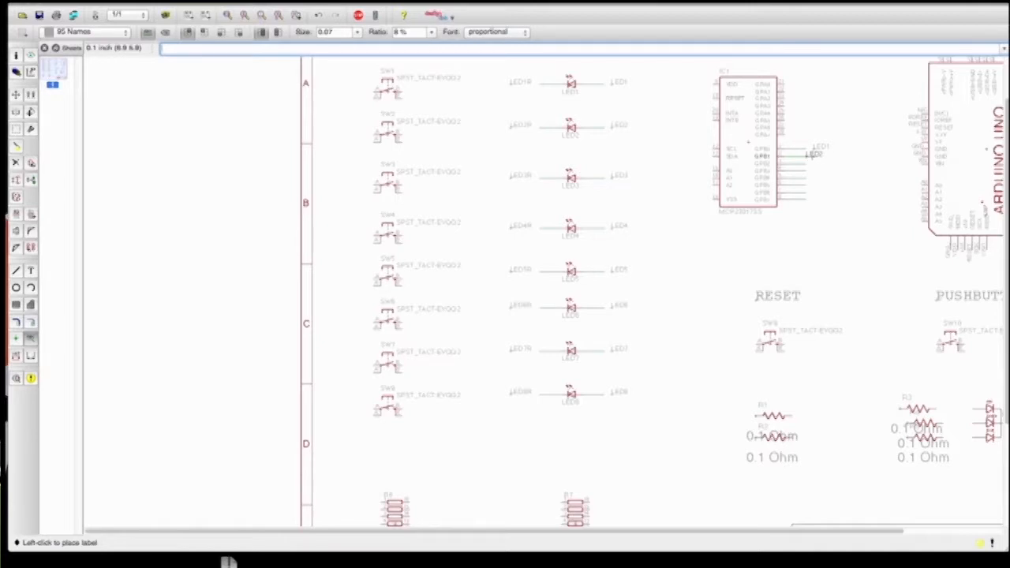
click(808, 154)
click(813, 165)
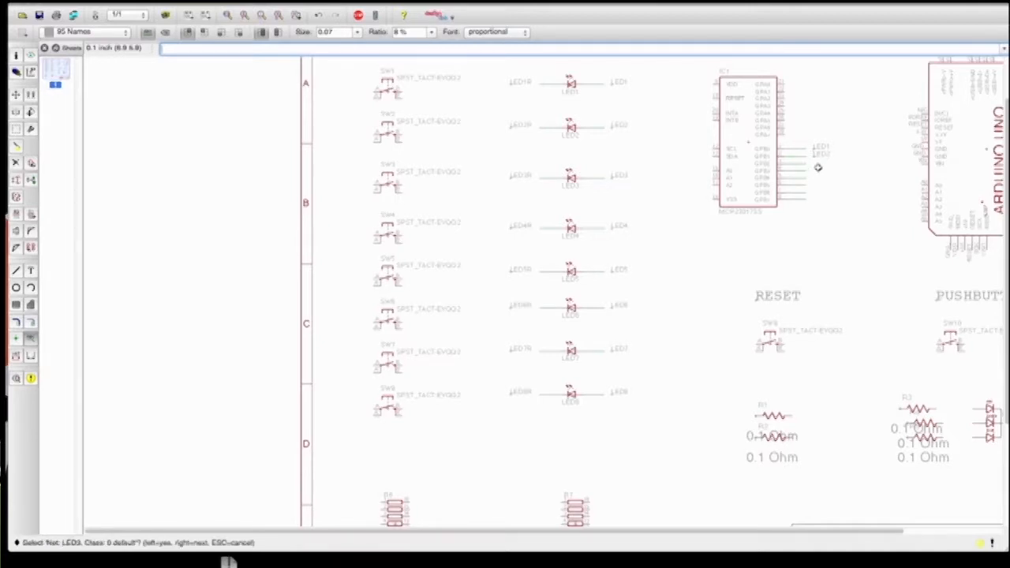
click(813, 162)
click(808, 170)
click(811, 175)
key(Escape)
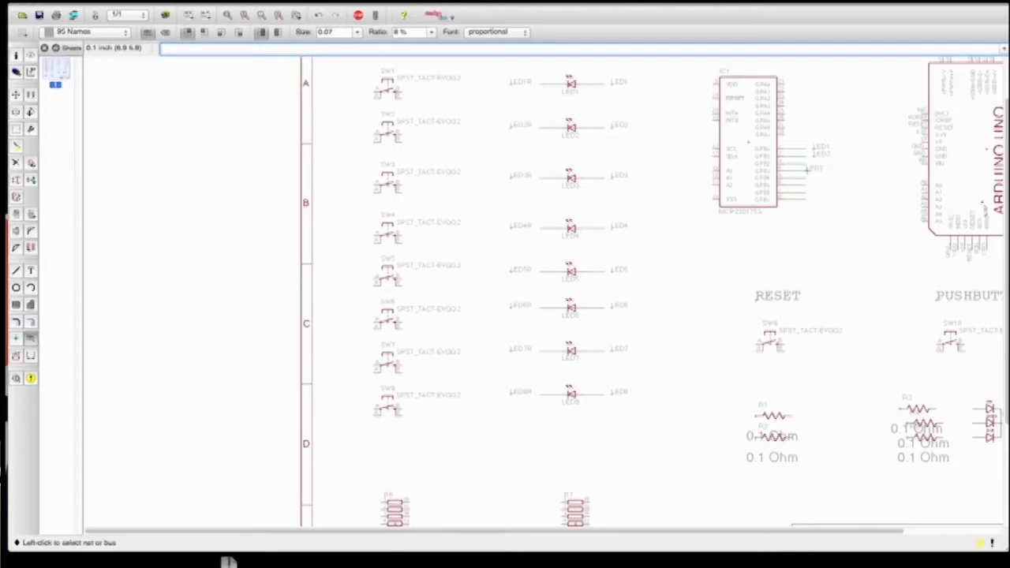
Step: Move the LED3 label at IC1 into line directly below the LED2 label
click(16, 94)
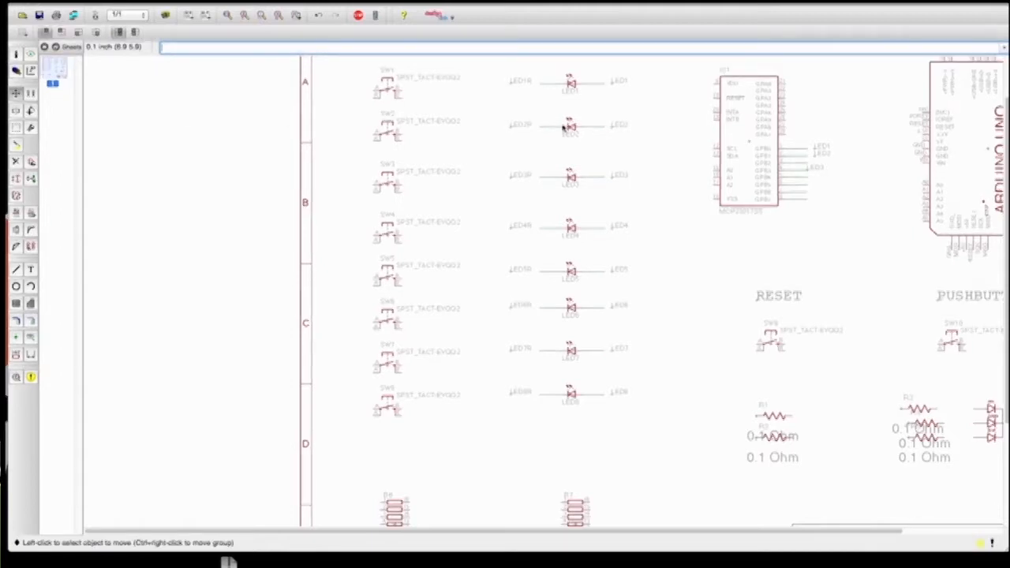
click(813, 171)
click(811, 168)
click(816, 162)
Step: Label the LED4 net on IC1's GPB3 wire and align the label below the LED3 label
click(31, 337)
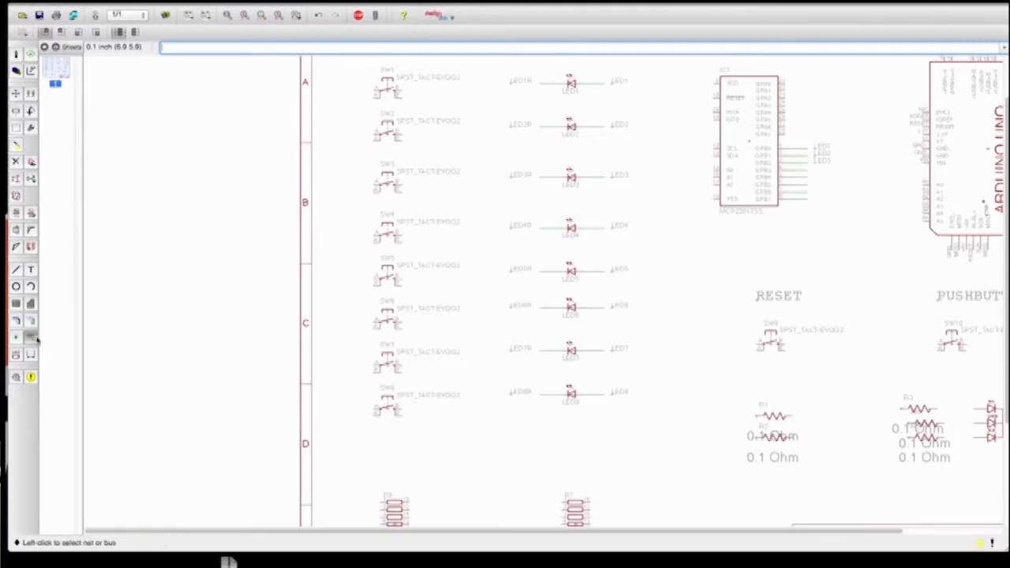
click(806, 170)
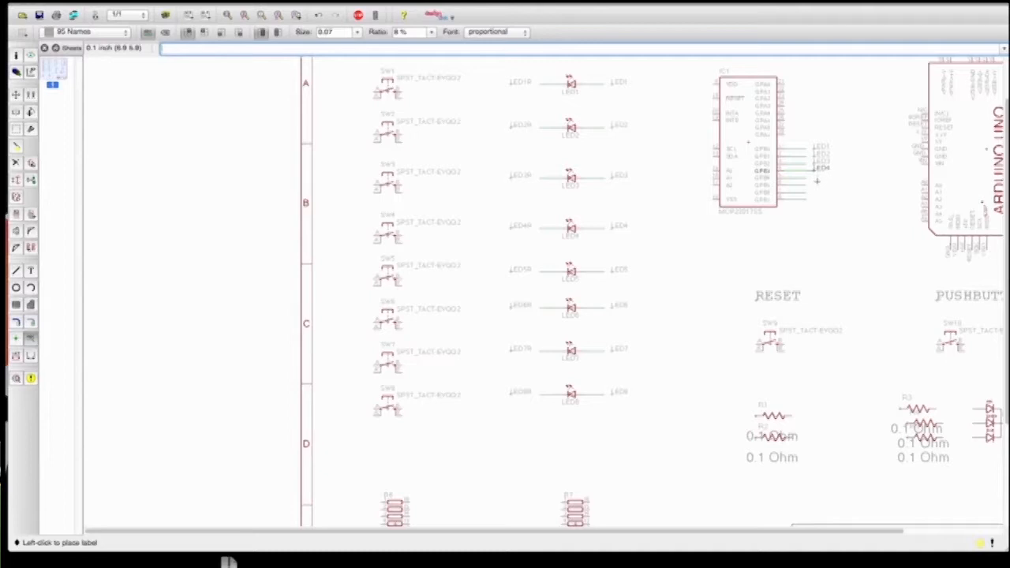
click(806, 178)
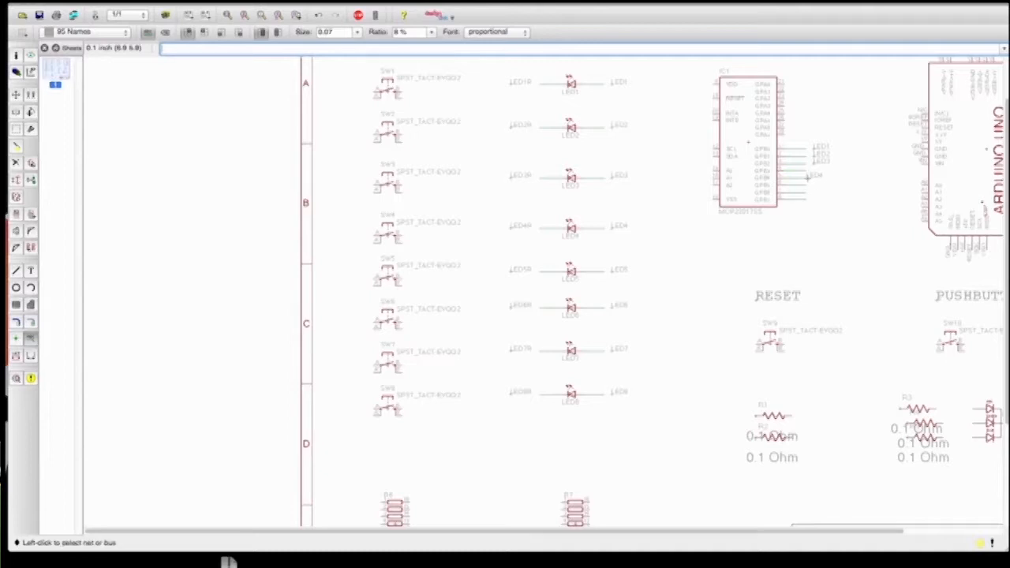
click(15, 93)
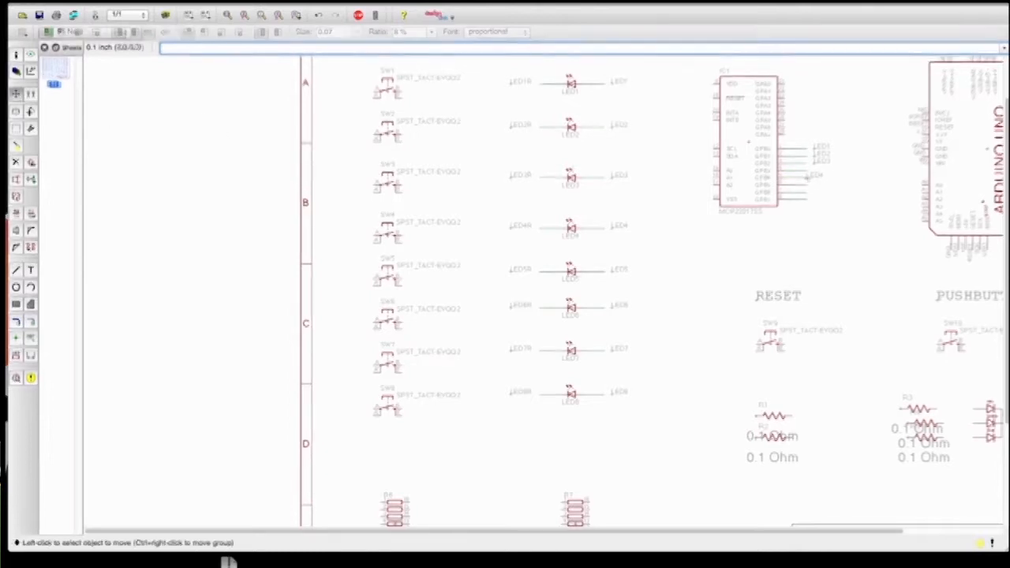
click(813, 180)
click(813, 180)
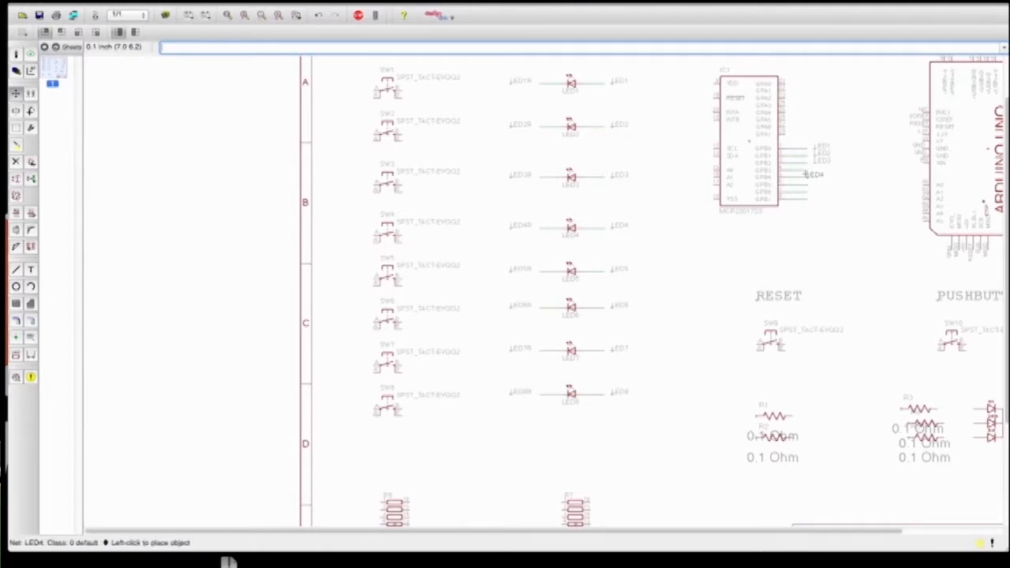
click(818, 168)
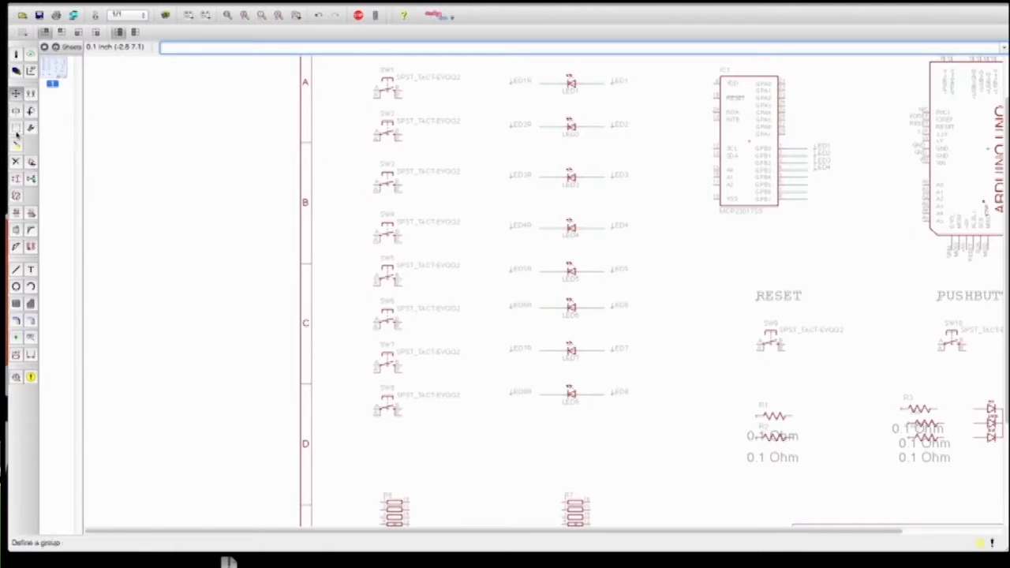
Step: Place net labels for LED5, LED6 and LED7 beside the GPB4, GPB5 and GPB6 wires, aligned with those above
click(31, 337)
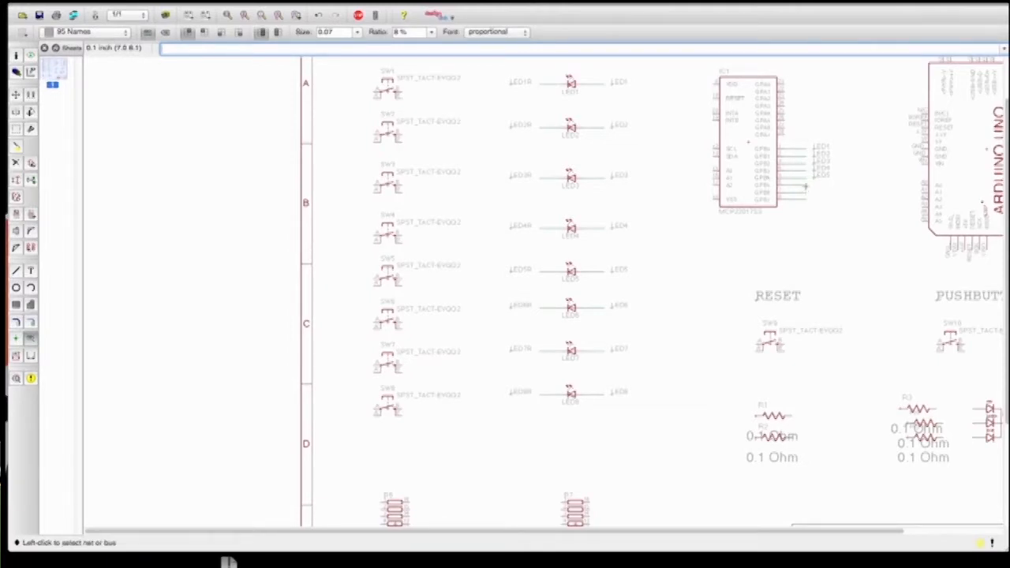
click(812, 185)
click(813, 184)
click(812, 195)
click(809, 191)
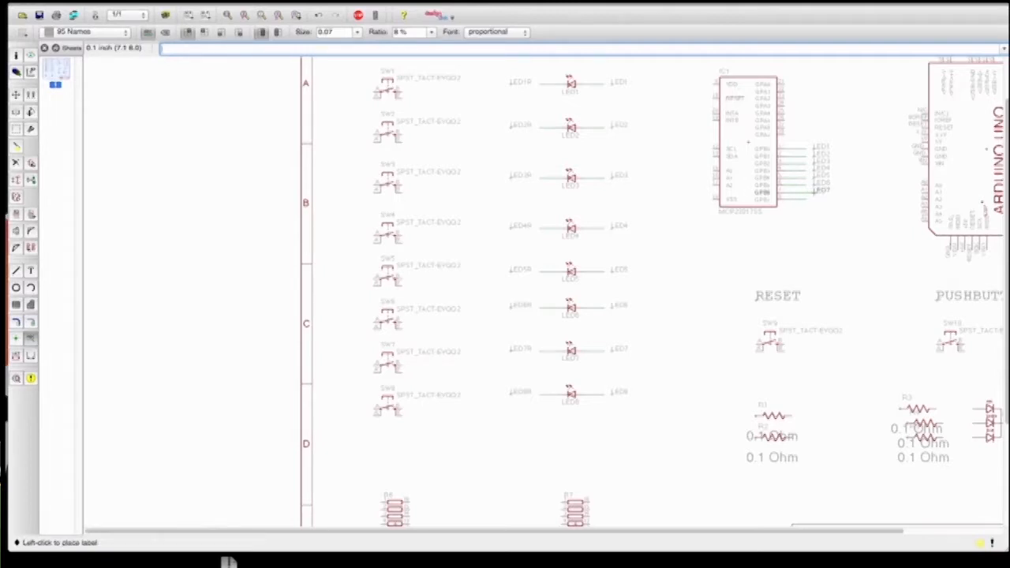
Step: Label the LED8 net on IC1's GPB7 wire and align the label below the LED7 label
click(805, 202)
click(810, 201)
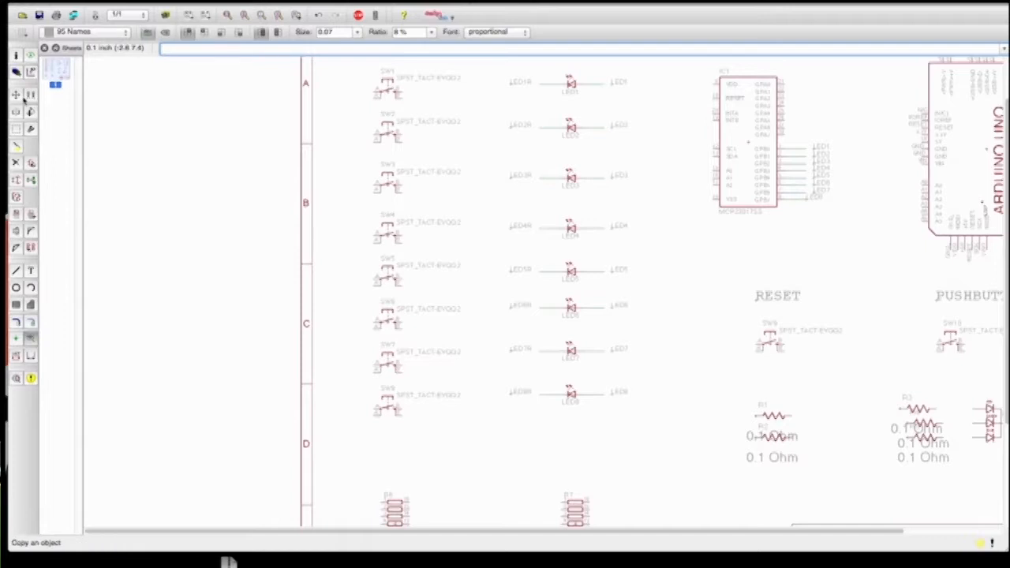
click(16, 94)
click(808, 199)
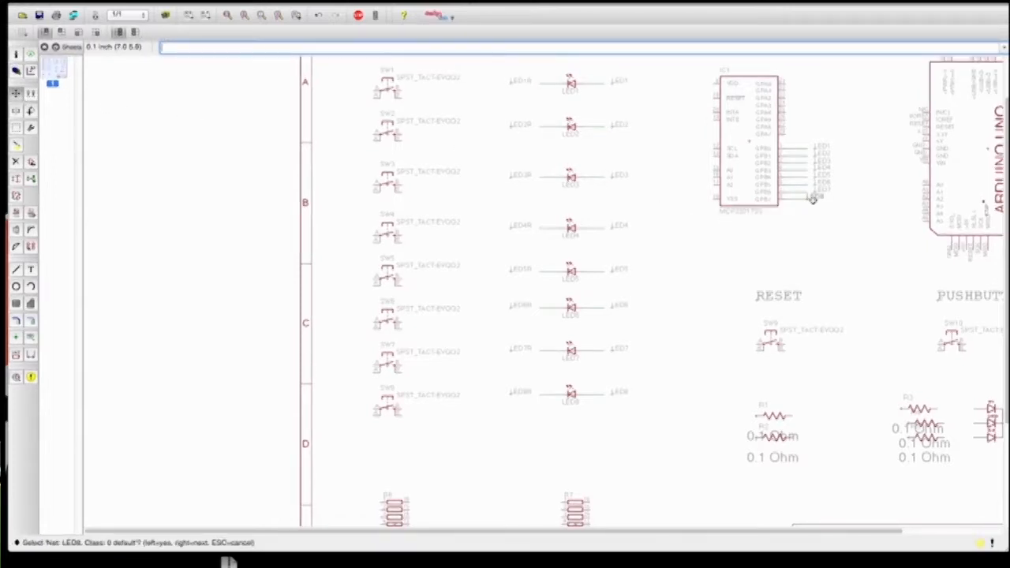
click(812, 199)
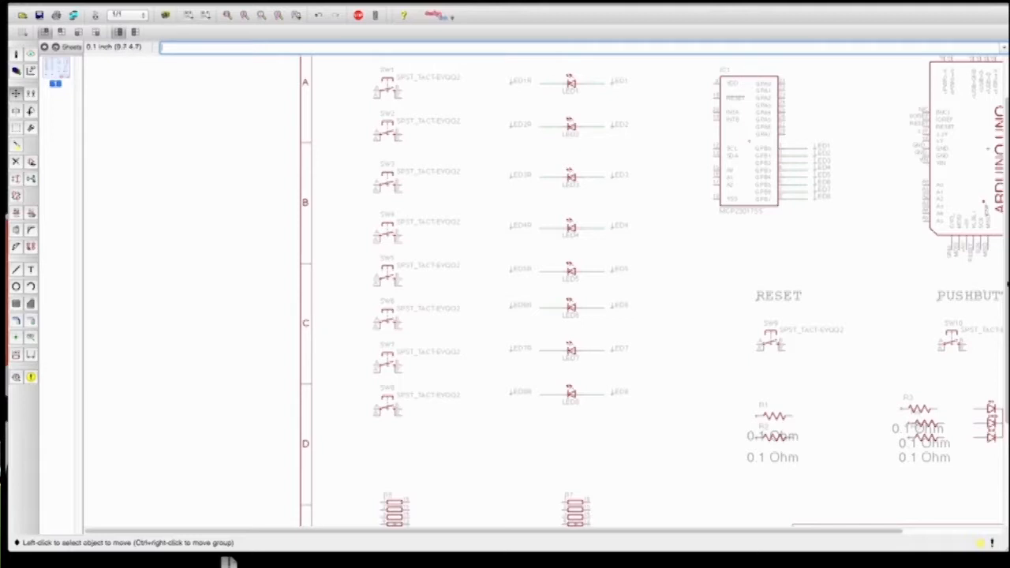
Step: Draw short net wires out of the pins on the right side of resistor network R7
scroll(655, 292, down, 5)
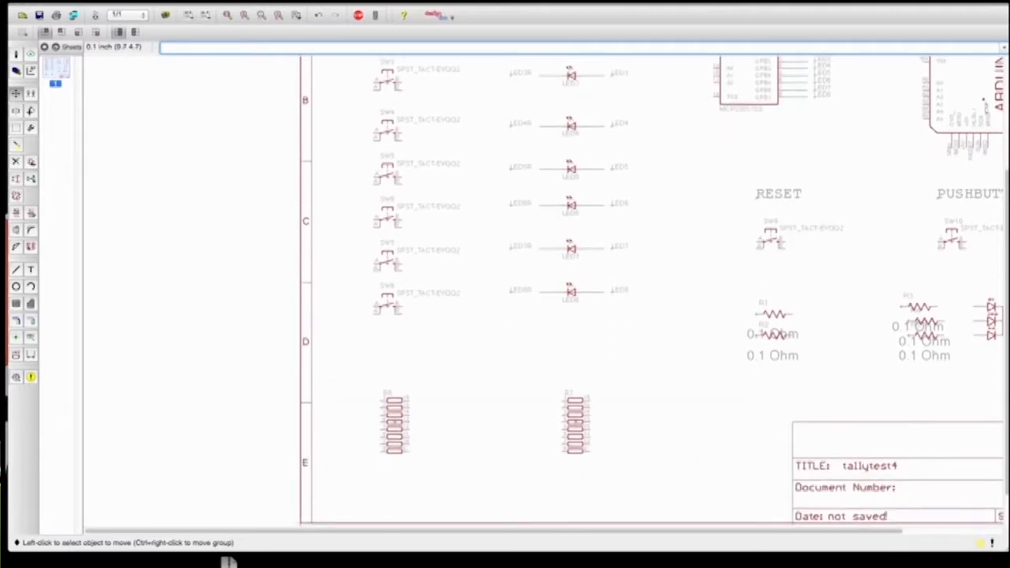
scroll(973, 298, down, 1)
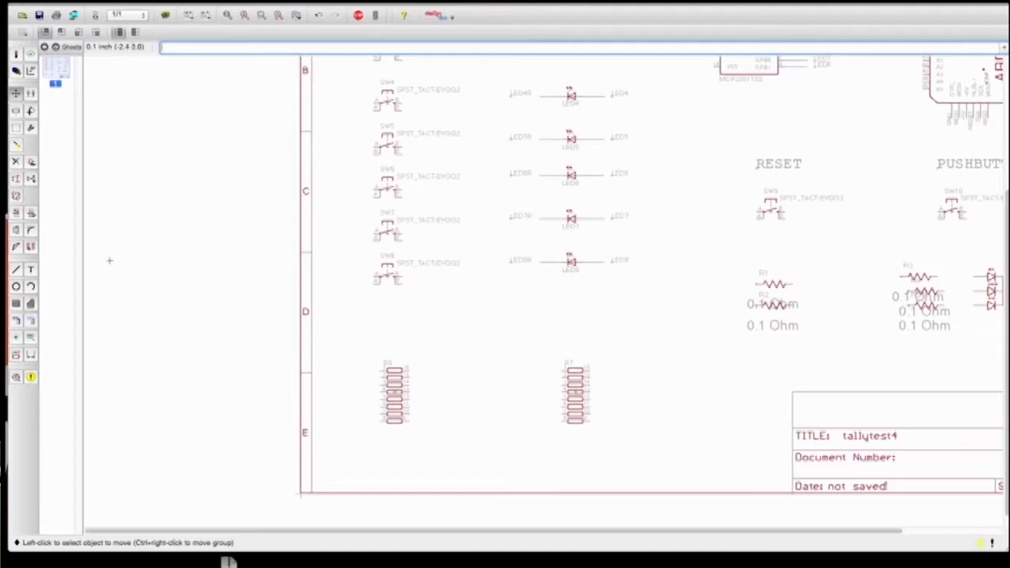
click(16, 269)
click(596, 381)
double_click(602, 400)
click(592, 408)
double_click(603, 408)
click(592, 414)
double_click(603, 415)
click(592, 422)
double_click(603, 421)
Step: Draw short net wires out of the pins on the left side of resistor network R7
click(559, 421)
double_click(547, 421)
click(560, 415)
double_click(547, 414)
click(559, 408)
double_click(547, 407)
click(559, 400)
double_click(547, 400)
click(560, 393)
double_click(547, 393)
click(560, 386)
double_click(547, 386)
click(560, 378)
double_click(547, 379)
Step: Rename the nets on R7's upper four left-side wires to GND, joining them to one net
click(16, 215)
click(553, 372)
click(553, 372)
text(GND)
key(Return)
click(552, 379)
click(553, 379)
text(GND)
key(Return)
click(555, 387)
click(555, 386)
text(GND)
key(Return)
click(553, 394)
click(552, 394)
text(GND)
key(Return)
Step: Rename the nets on R7's lower four left-side wires to GND, joining them with the upper ones
click(555, 402)
click(554, 402)
text(GND)
key(Return)
click(555, 409)
click(555, 409)
text(GND)
key(Return)
click(554, 417)
click(555, 417)
text(GND)
key(Return)
click(552, 424)
click(553, 424)
text(GND)
key(Return)
Step: Rename the nets on R7's first two right-side wires to LED1R and LED2R, connecting them with the LEDs' nets
click(606, 377)
click(606, 377)
text(LED8R)
key(Return)
click(450, 286)
click(450, 286)
text(LED8R)
key(Return)
Step: Rename the nets on R7's third and fourth right-side wires to LED3R and LED4R, connecting them with the LEDs' nets
click(601, 387)
click(600, 387)
text(LED3R)
key(Return)
click(600, 394)
click(601, 394)
text(LED4R)
key(Return)
Step: Rename the nets on R7's fifth and sixth right-side wires to LED5R and LED6R, connecting them with the LEDs' nets
click(602, 403)
click(602, 403)
text(LED5R)
key(Return)
click(605, 410)
click(605, 410)
text(LED6R)
key(Return)
Step: Rename the nets on R7's last two right-side wires to LED7R and LED8R, connecting them with the LEDs' nets
click(598, 418)
click(599, 419)
text(LED7R)
key(Return)
click(598, 422)
click(597, 422)
text(LED8R)
key(Return)
Step: Place net labels LED1R through LED8R beside R7's right-side wires
click(654, 418)
click(613, 377)
click(613, 377)
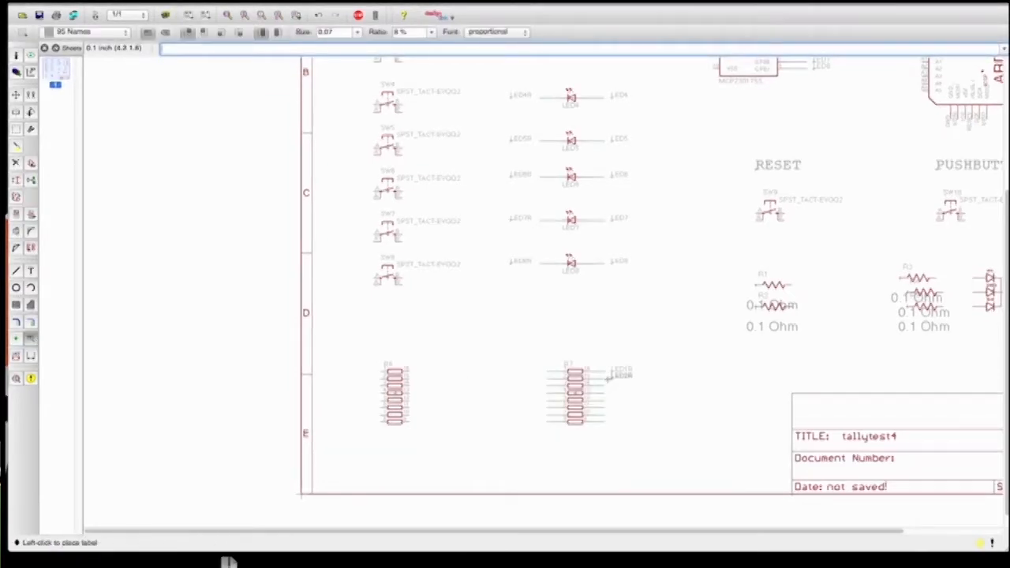
click(608, 401)
click(611, 421)
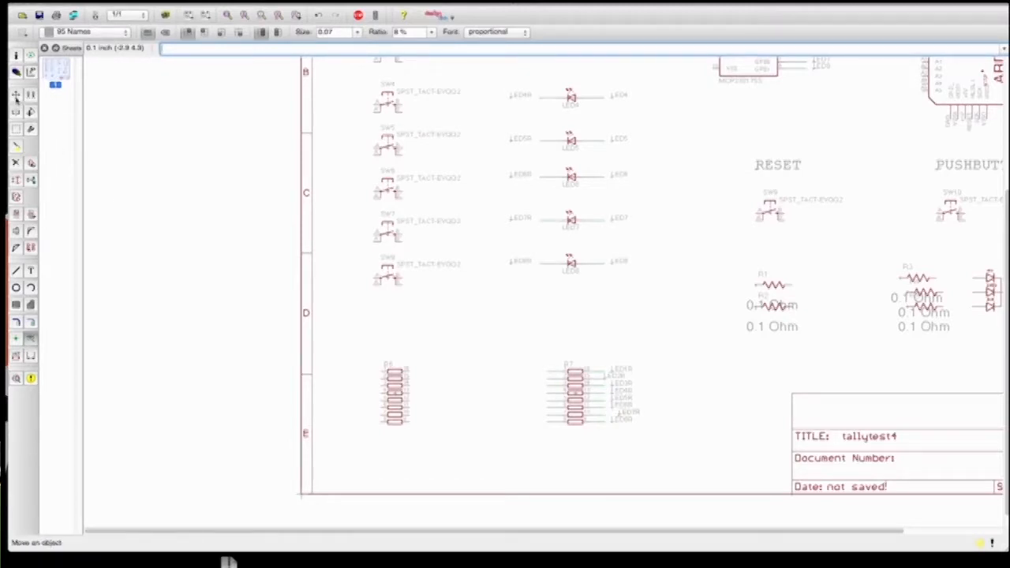
Step: Move the LED7R and LED2R labels beside R7 into line with the other net labels
click(16, 94)
click(618, 415)
click(612, 416)
click(606, 378)
click(606, 378)
click(614, 377)
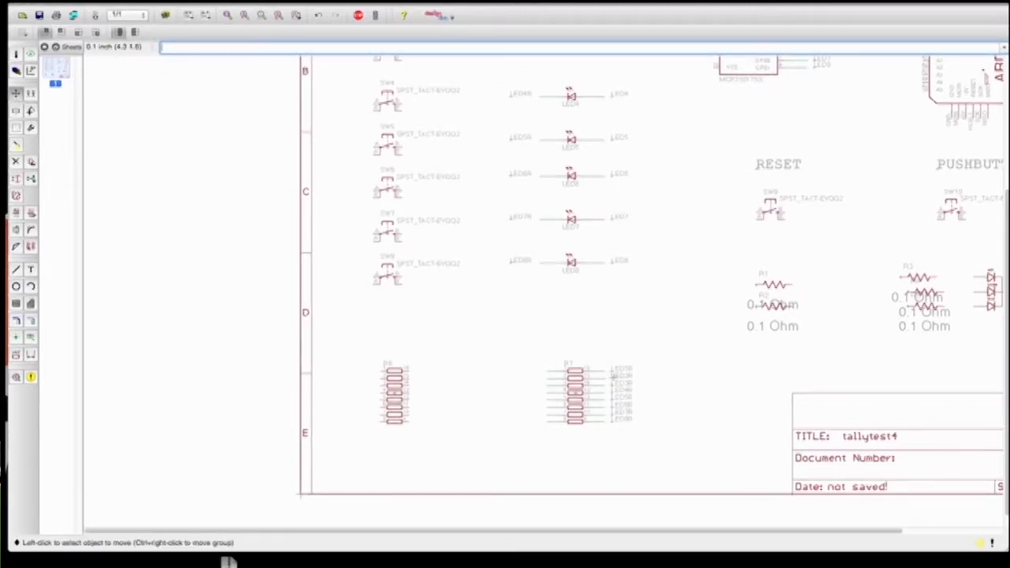
Step: Place GND net labels beside the upper four left-side wires of resistor network R7
click(31, 337)
click(548, 371)
click(548, 371)
click(525, 370)
click(547, 378)
click(526, 378)
click(552, 388)
click(552, 388)
click(527, 385)
click(548, 393)
click(527, 392)
Step: Place GND net labels beside the lower four left-side wires of resistor network R7
click(550, 401)
click(550, 401)
click(527, 400)
click(548, 407)
click(526, 407)
click(551, 417)
click(551, 416)
click(528, 415)
click(551, 422)
click(550, 422)
click(526, 422)
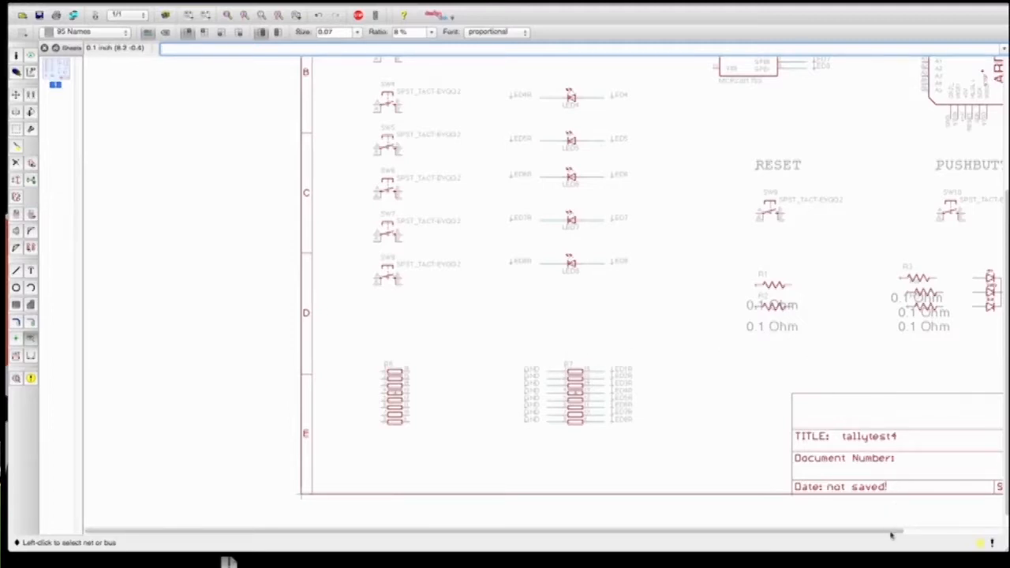
Step: Draw short net wires outward from the VDD and VSS pins of IC1
drag(892, 535, 1002, 359)
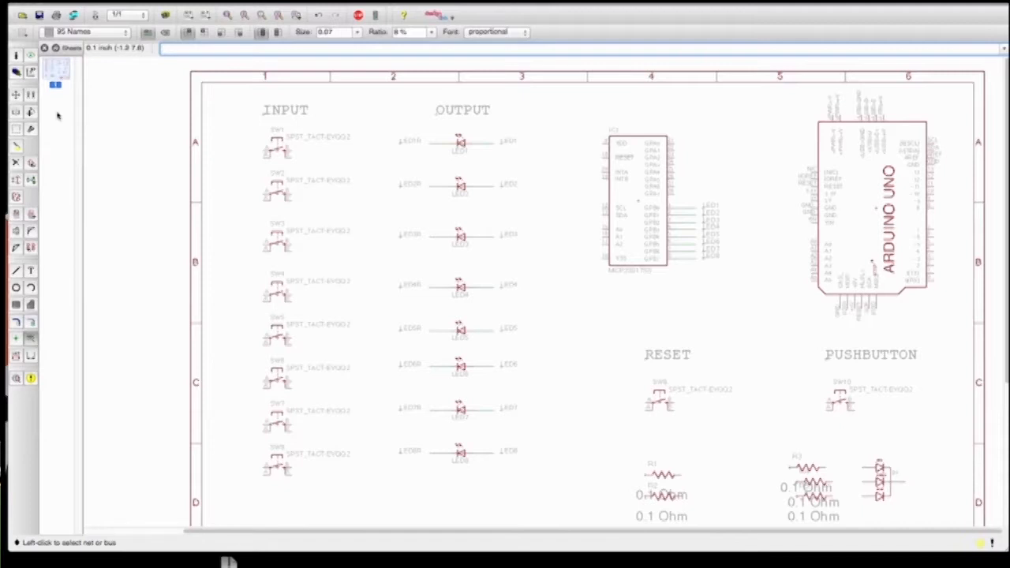
click(15, 270)
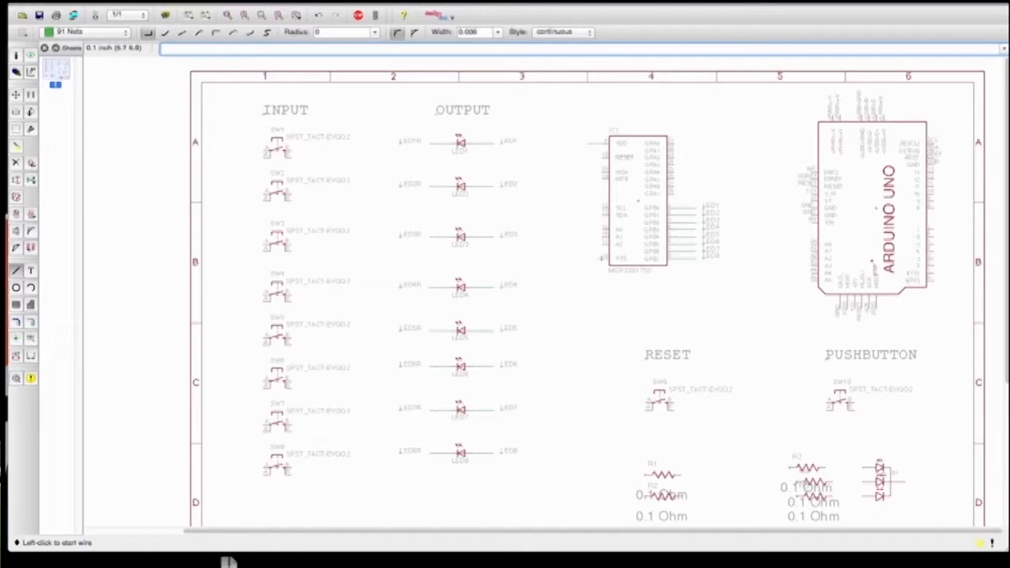
click(602, 257)
double_click(588, 258)
Step: Draw short net wires from the two left-side GND pins and the 5V pin of the Arduino Uno
click(813, 216)
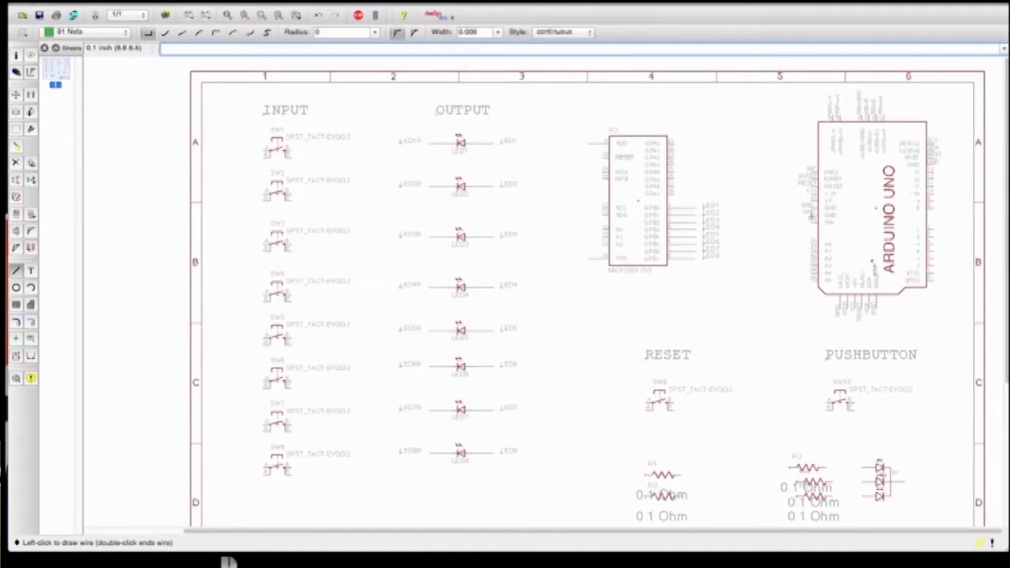
double_click(796, 215)
click(813, 208)
double_click(795, 209)
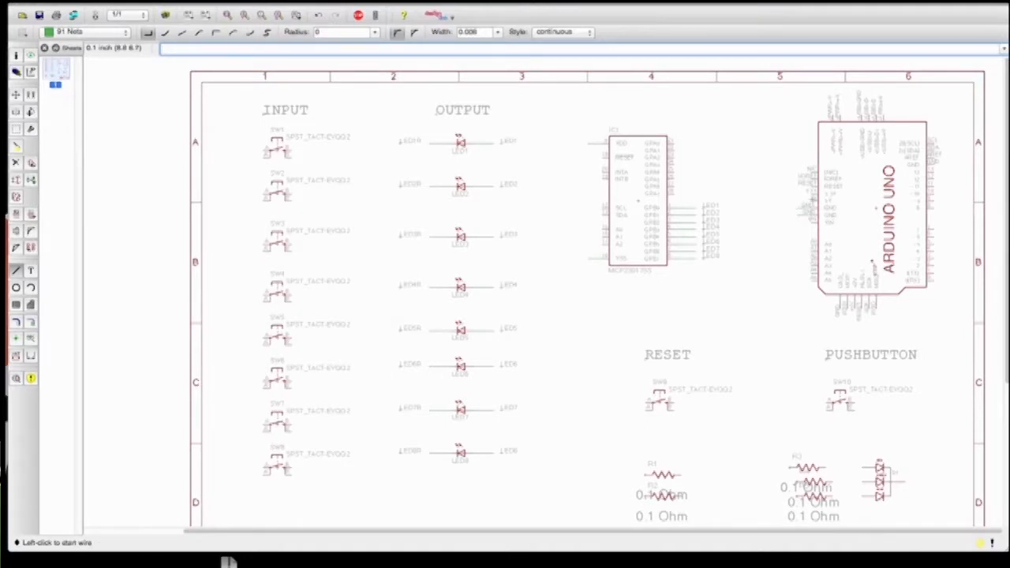
click(812, 202)
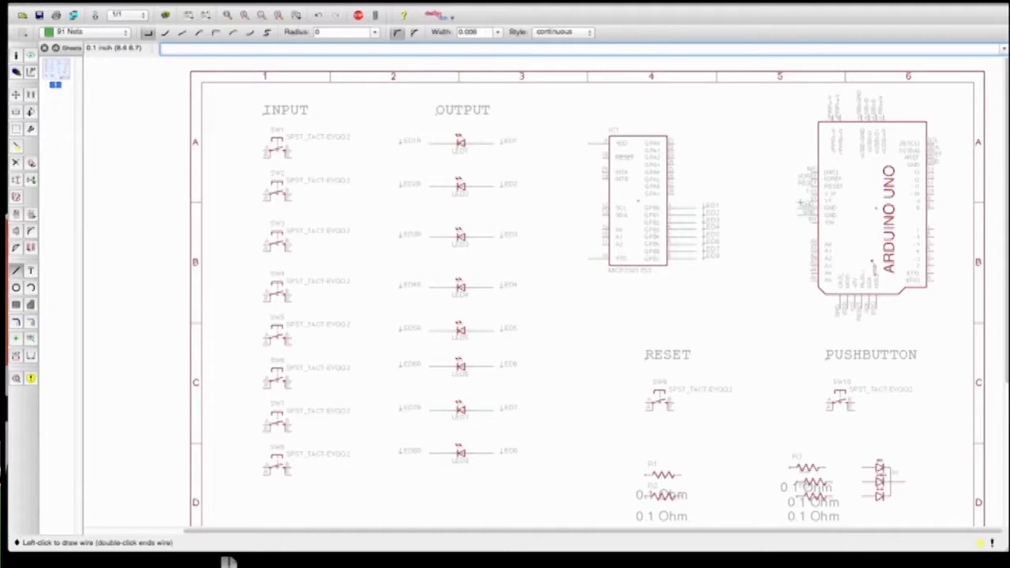
double_click(796, 202)
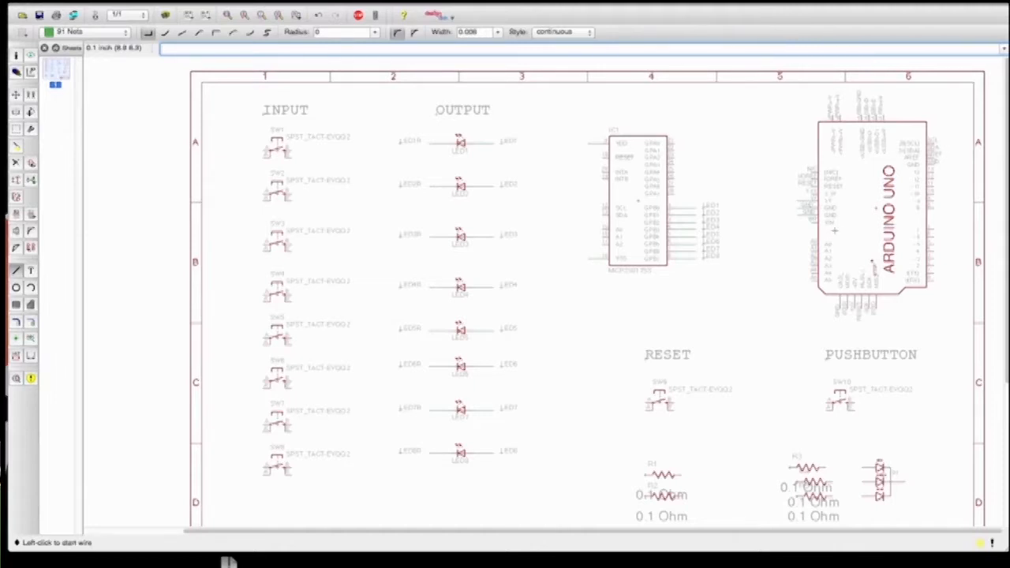
Step: Draw short net wires from the Arduino's bottom-edge GND pin and its right-side GND pin
click(840, 309)
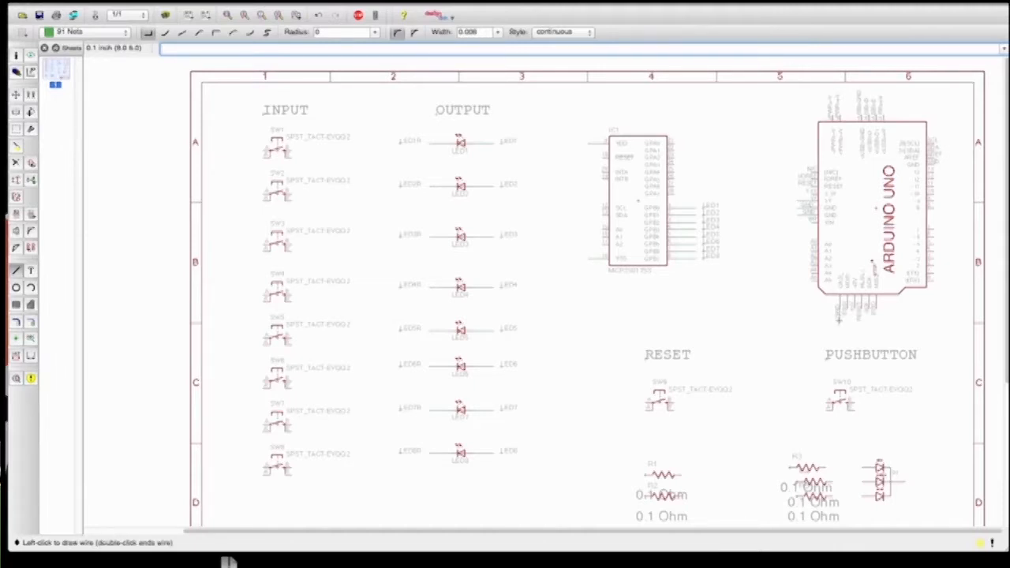
double_click(839, 320)
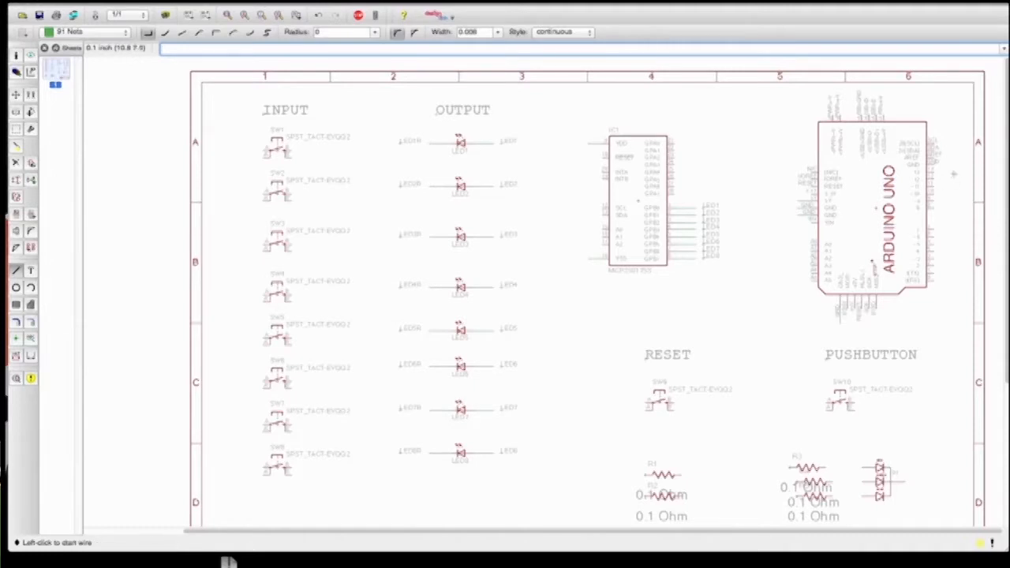
click(935, 165)
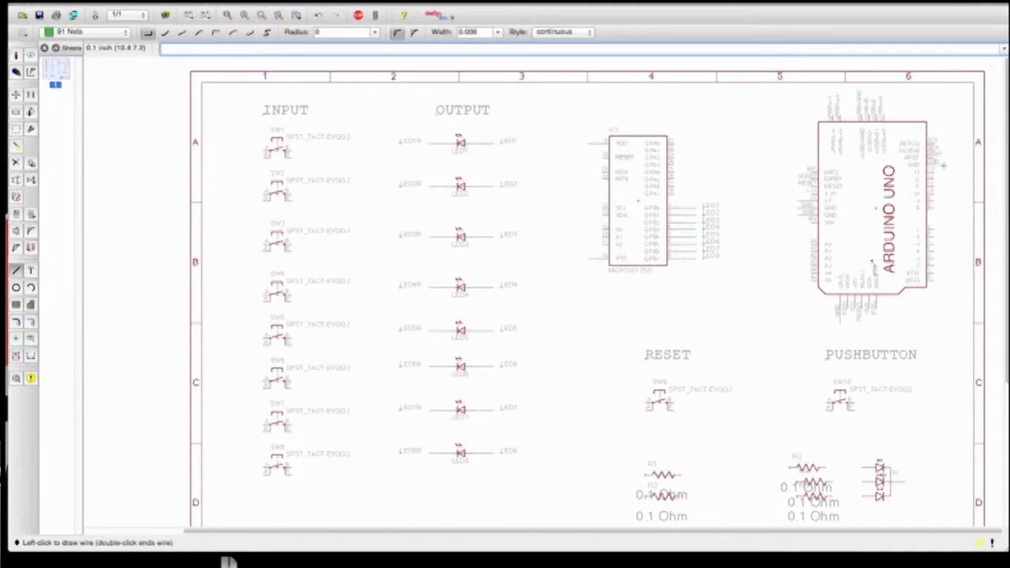
double_click(945, 165)
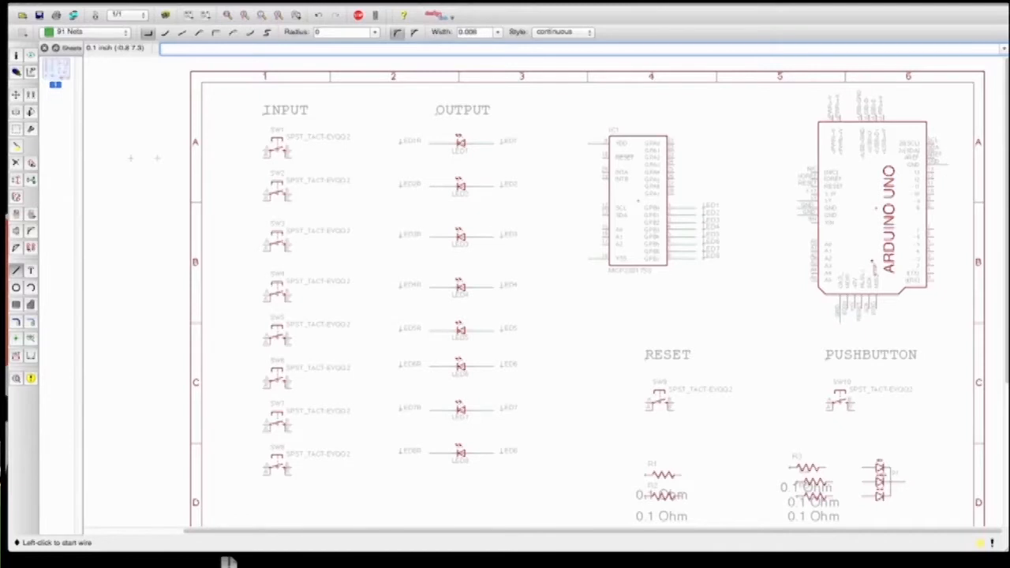
Step: Rename the net on IC1's VSS wire to GND and the net on its VDD wire to 5V
click(16, 214)
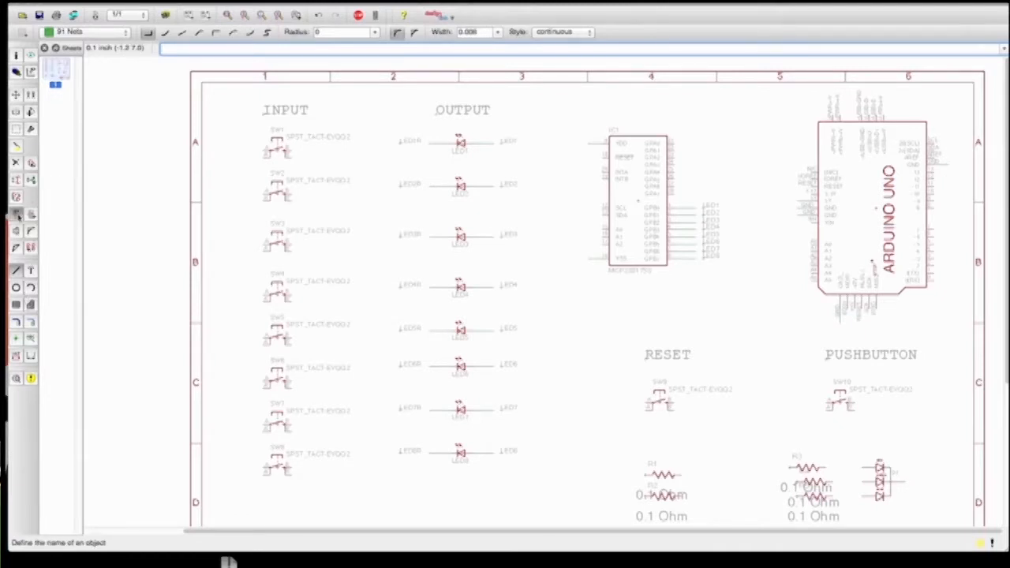
click(590, 261)
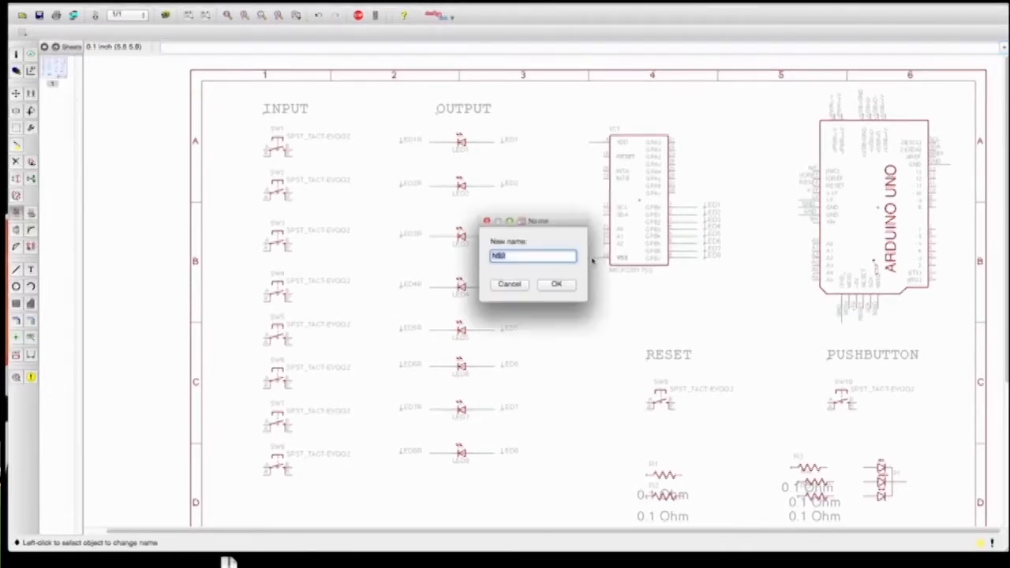
text(GND)
key(Return)
key(Return)
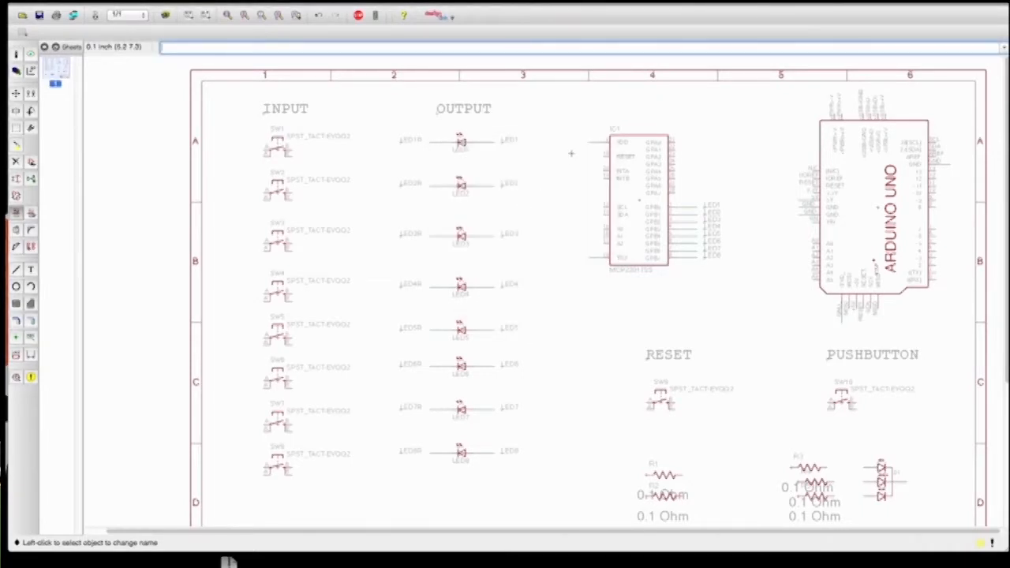
click(589, 145)
text(5)
key(Return)
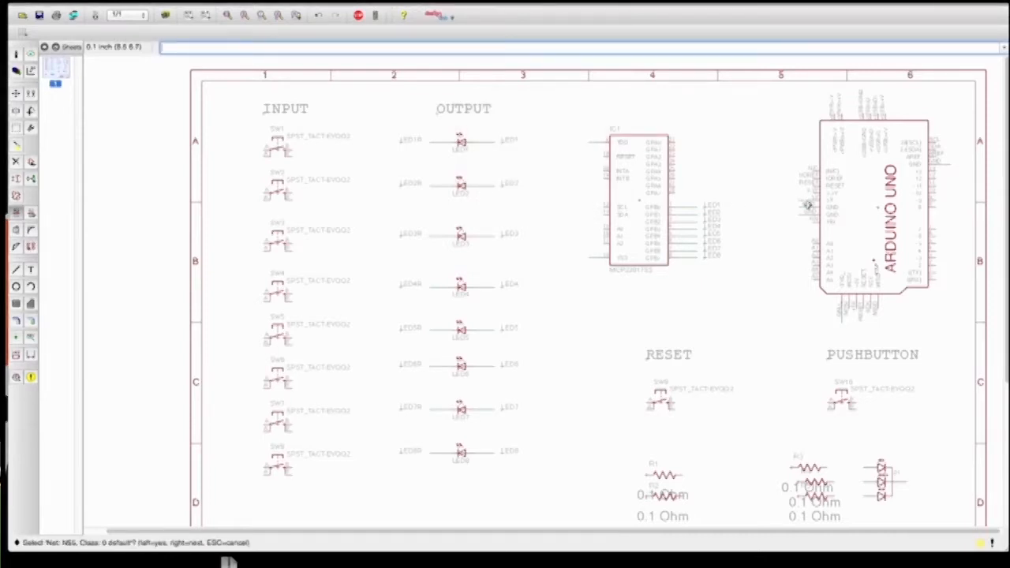
Step: Rename the net on the Arduino's 5V wire to 5V, connecting it with IC1's supply net
double_click(804, 202)
text(N)
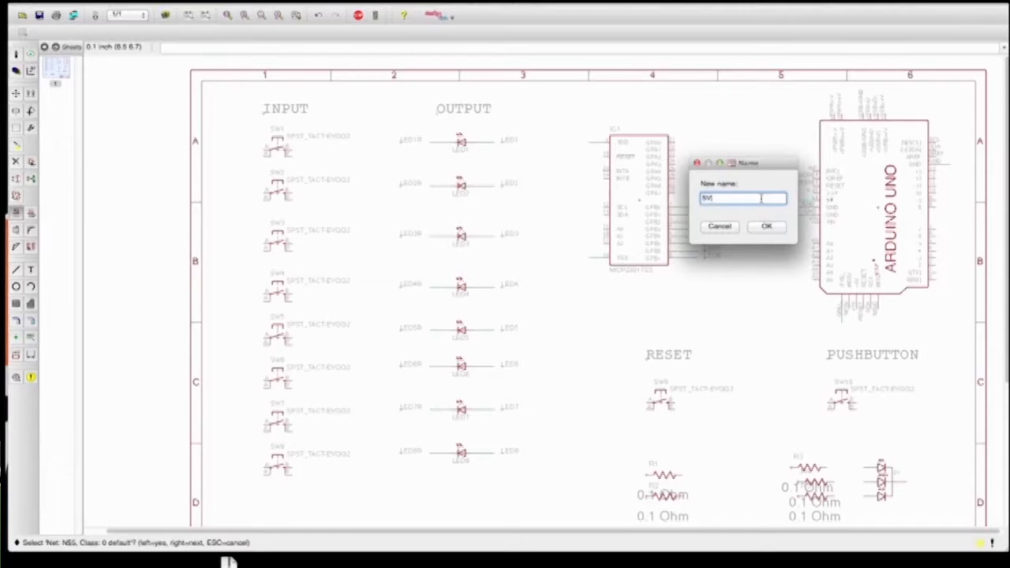
text(V)
key(Return)
key(Return)
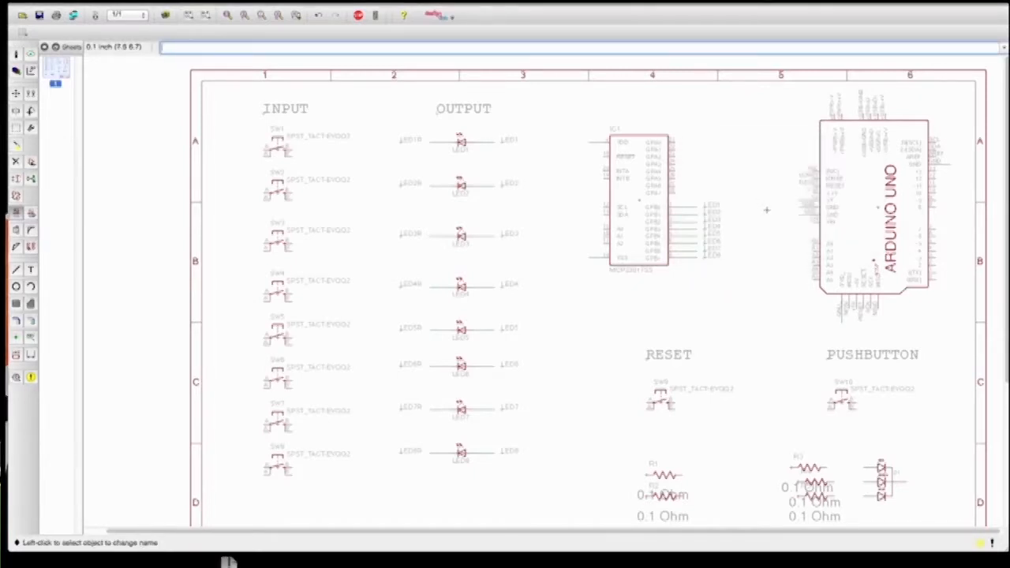
Step: Rename the nets on the Arduino's two left-side GND wires to GND, connecting them with the existing ground net
click(797, 209)
click(798, 209)
text(GND)
key(Return)
key(Return)
click(801, 213)
click(803, 215)
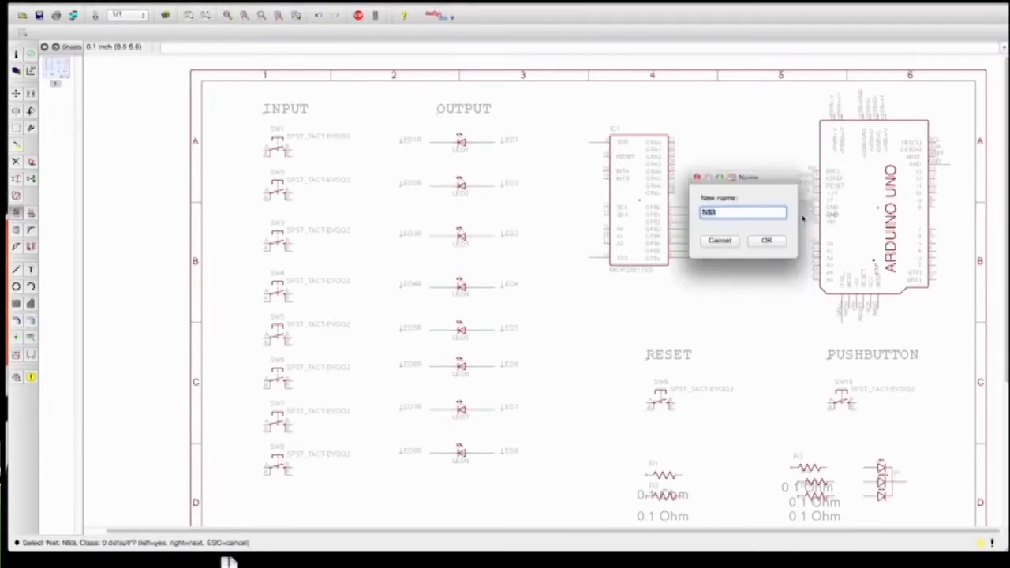
text(GND)
key(Return)
key(Return)
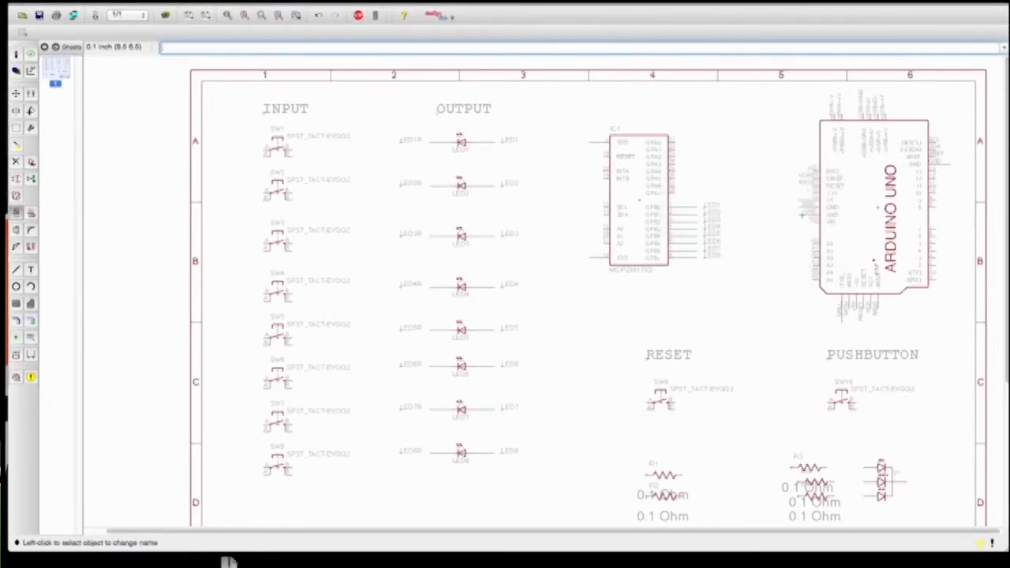
Step: Rename the nets on the Arduino's bottom-edge and right-side ground wires to GND, joining them to the ground net
click(844, 320)
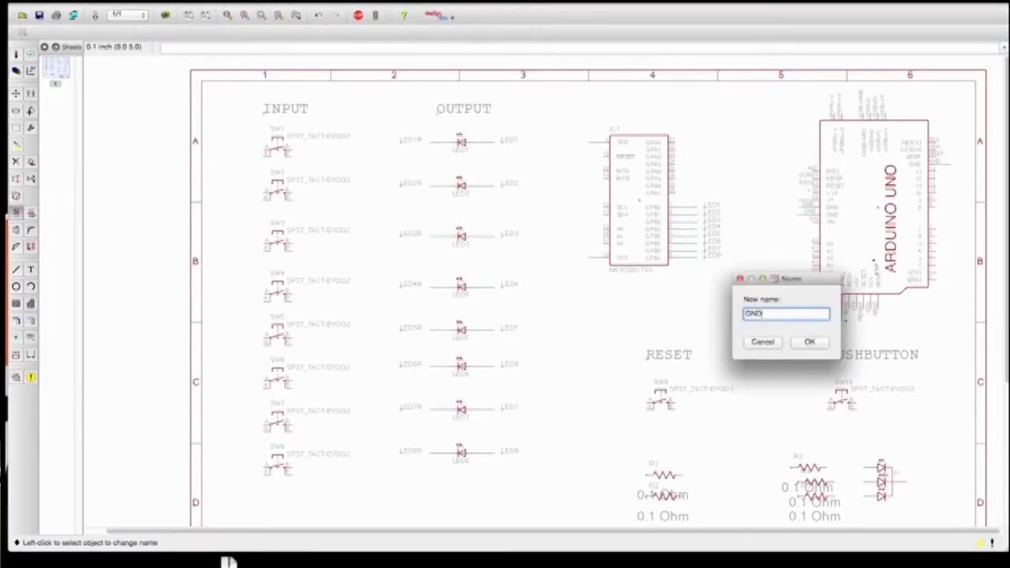
text(GND)
key(Return)
key(Return)
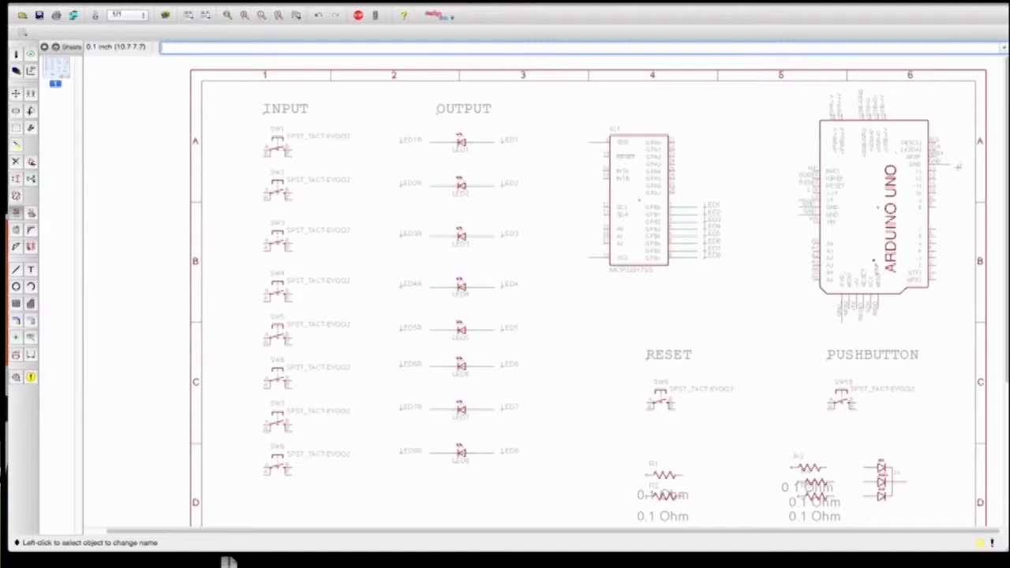
click(951, 165)
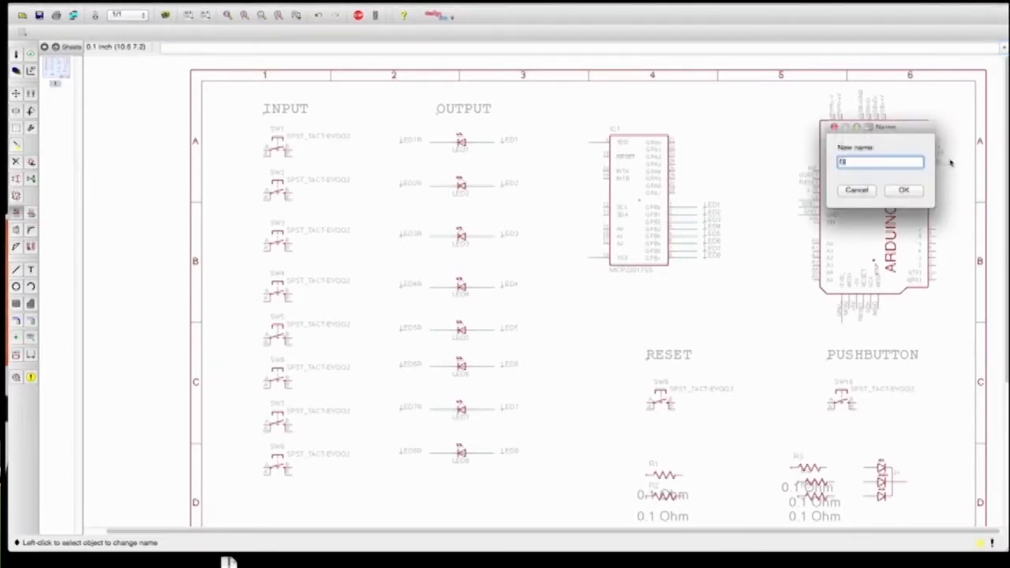
text(GND)
key(Return)
key(Return)
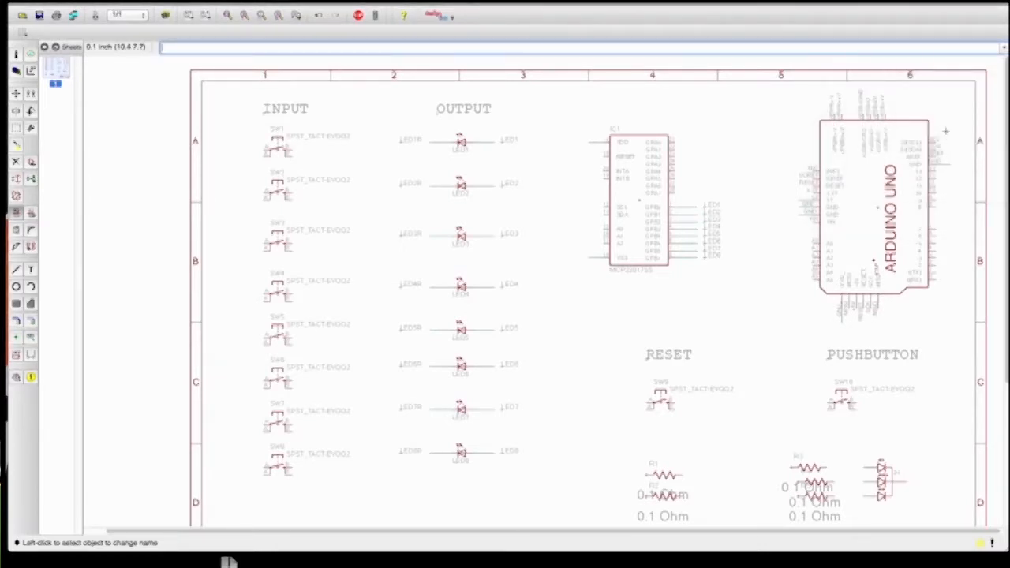
Step: Place a 5V net label beside IC1's VDD wire and a GND label beside its VSS wire
click(31, 338)
click(588, 142)
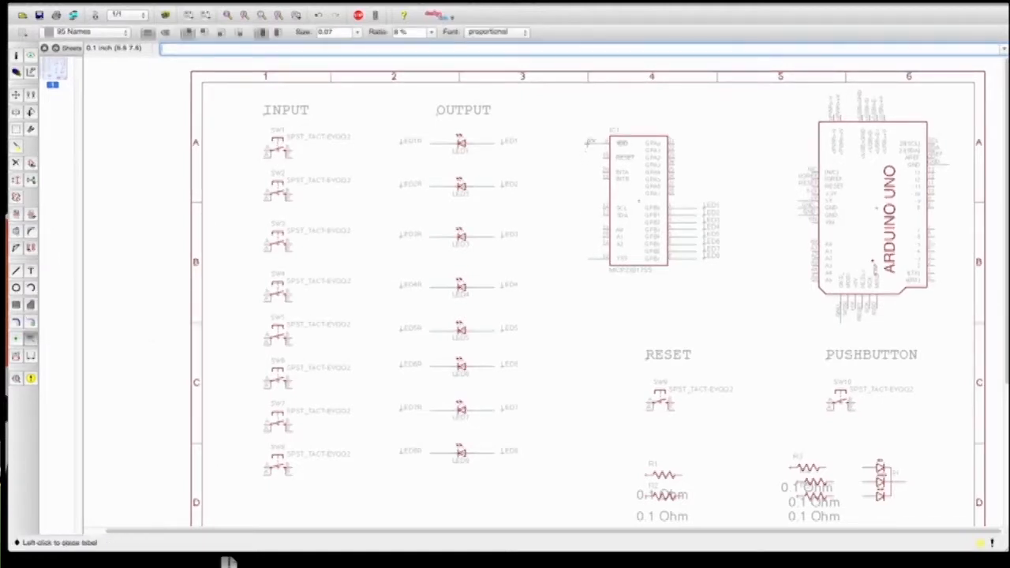
click(586, 143)
click(586, 258)
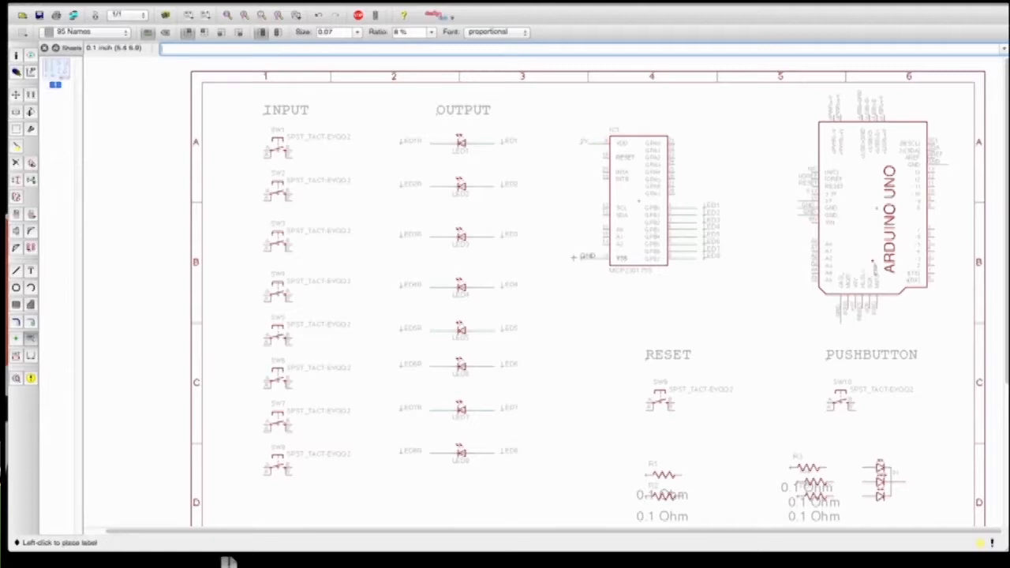
Step: Place one 5V and two GND net labels beside the Arduino's left-side power wires
click(792, 203)
click(778, 199)
click(794, 209)
click(791, 210)
click(804, 220)
click(804, 220)
Step: Place a vertical GND label at the Arduino's bottom-edge ground wire and a horizontal one at its right-side ground wire
click(845, 319)
right_click(844, 337)
click(844, 335)
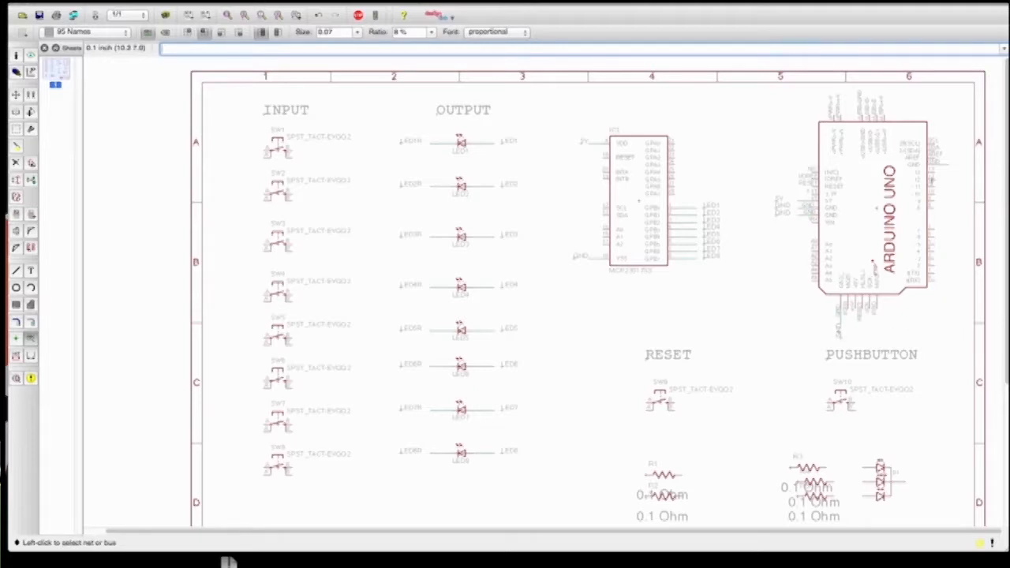
click(947, 164)
right_click(949, 163)
right_click(949, 163)
right_click(950, 164)
click(950, 164)
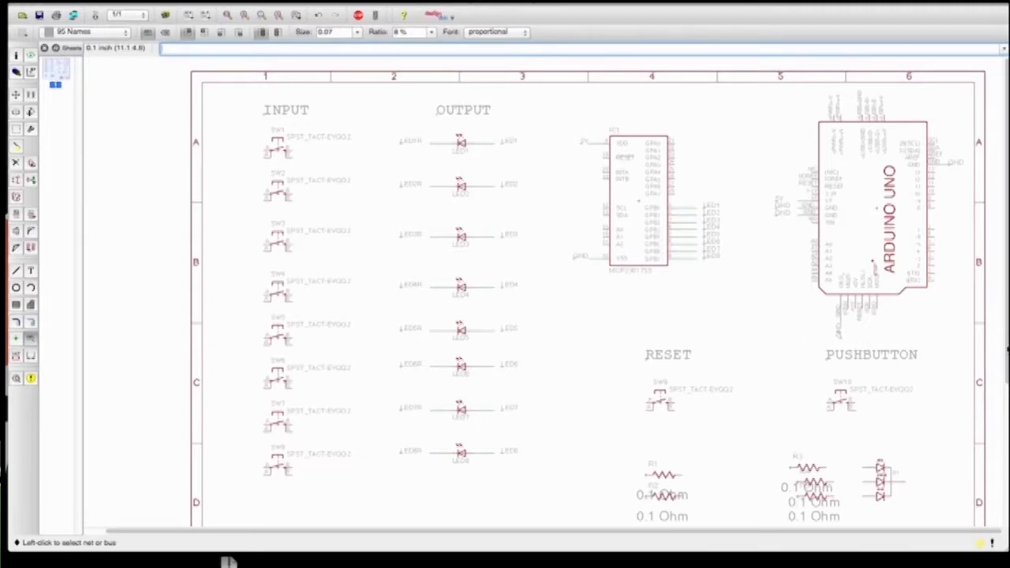
Step: Draw short net wires outward from both sides of switches SW1 and SW2
scroll(411, 348, down, 5)
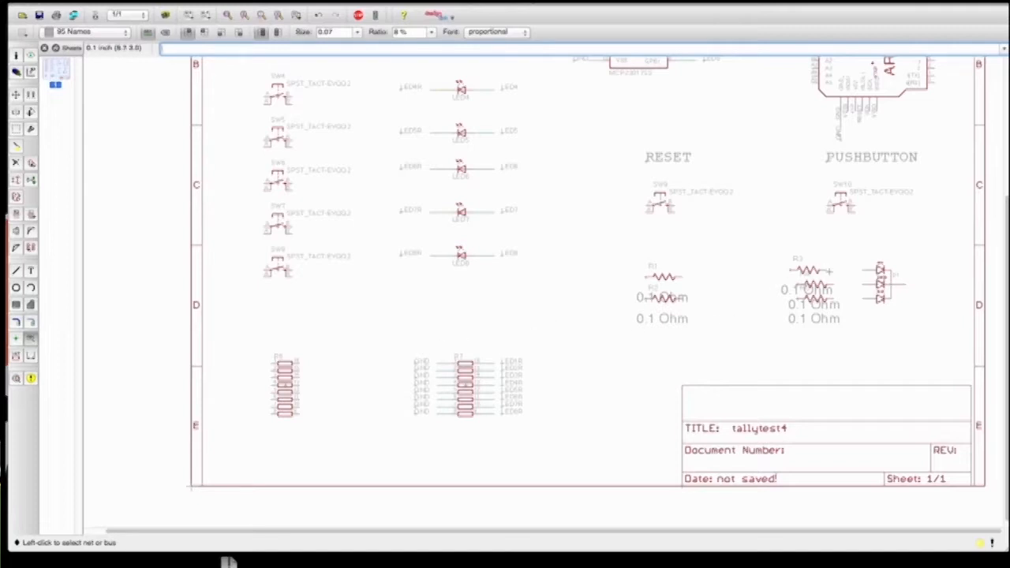
drag(1007, 318, 1001, 184)
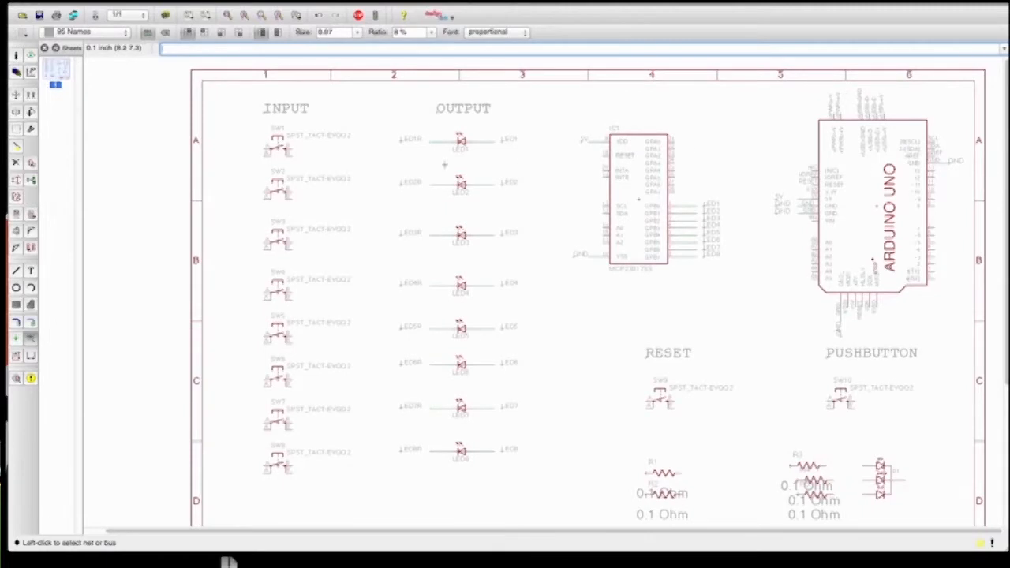
click(16, 270)
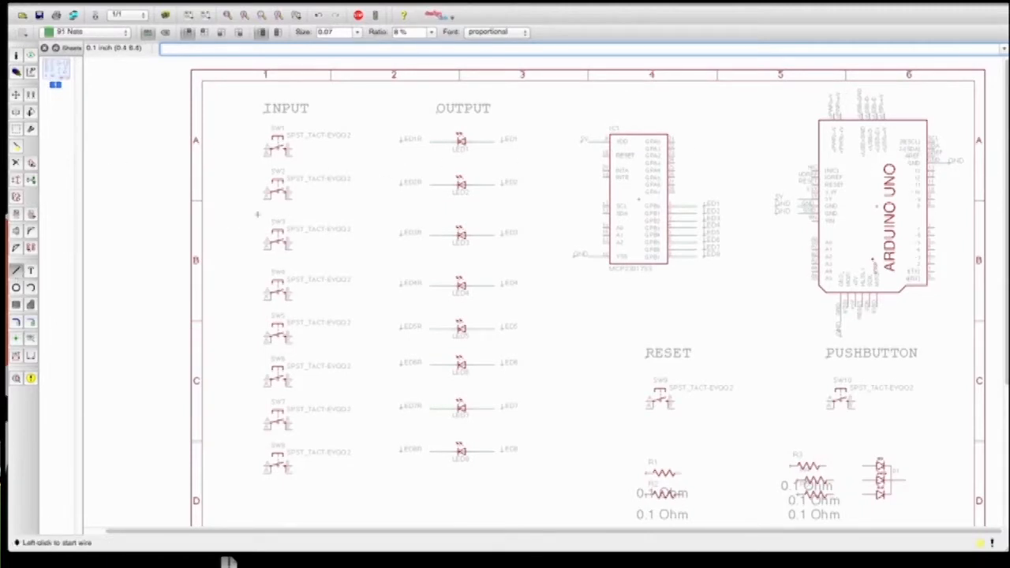
click(291, 155)
double_click(305, 155)
click(262, 155)
double_click(248, 156)
click(289, 197)
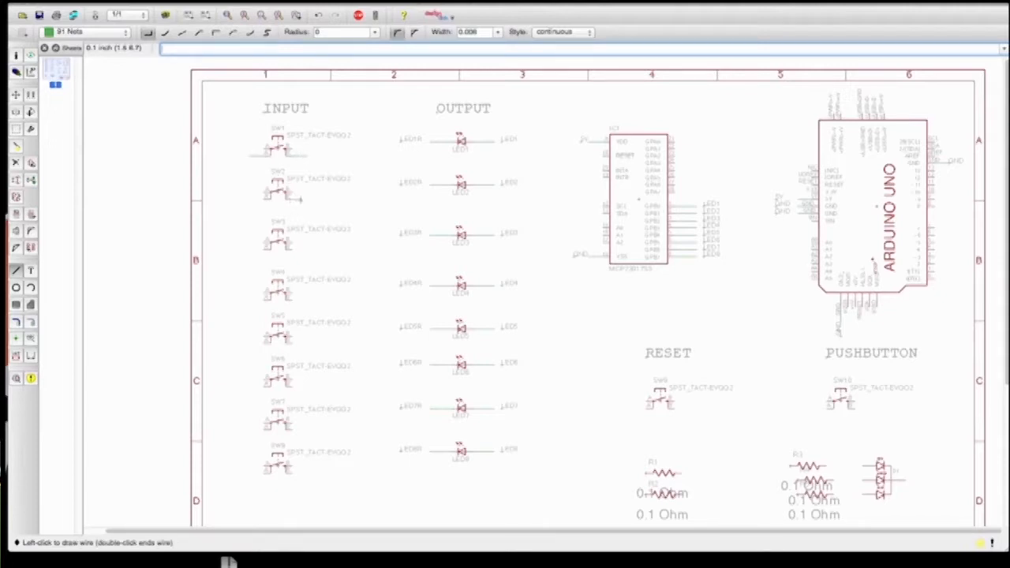
double_click(305, 199)
click(264, 197)
double_click(248, 199)
Step: Draw short net wires outward from both sides of switches SW3, SW4 and SW5
click(292, 251)
double_click(307, 251)
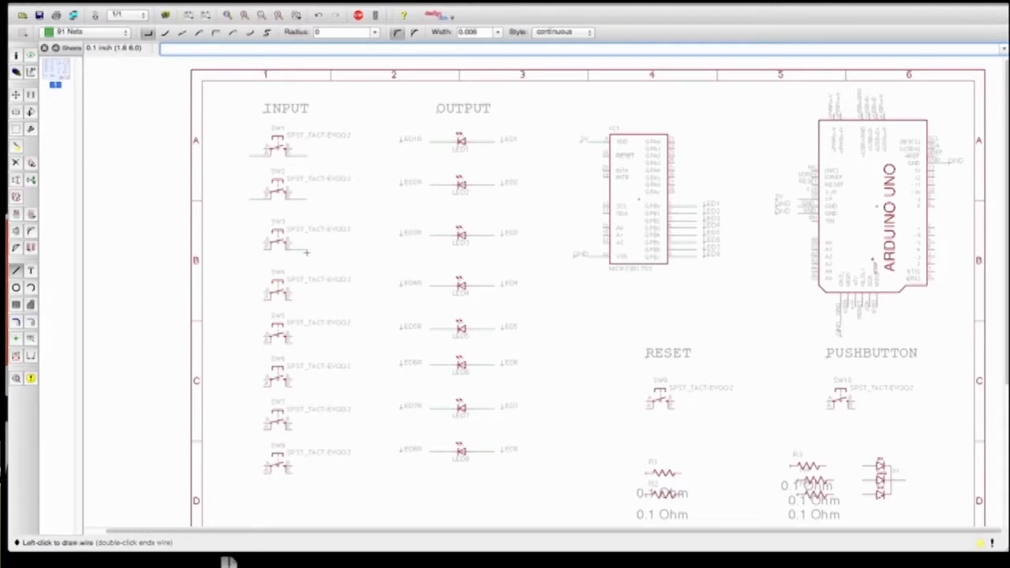
click(261, 249)
double_click(250, 249)
click(309, 300)
double_click(307, 301)
click(264, 300)
double_click(251, 300)
click(292, 342)
double_click(307, 342)
click(264, 343)
double_click(250, 342)
Step: Draw short net wires outward from both sides of switches SW6, SW7 and SW8
click(292, 385)
double_click(307, 386)
click(263, 385)
double_click(251, 385)
click(292, 428)
double_click(307, 428)
click(264, 428)
double_click(251, 428)
click(292, 470)
double_click(307, 471)
click(264, 470)
double_click(251, 472)
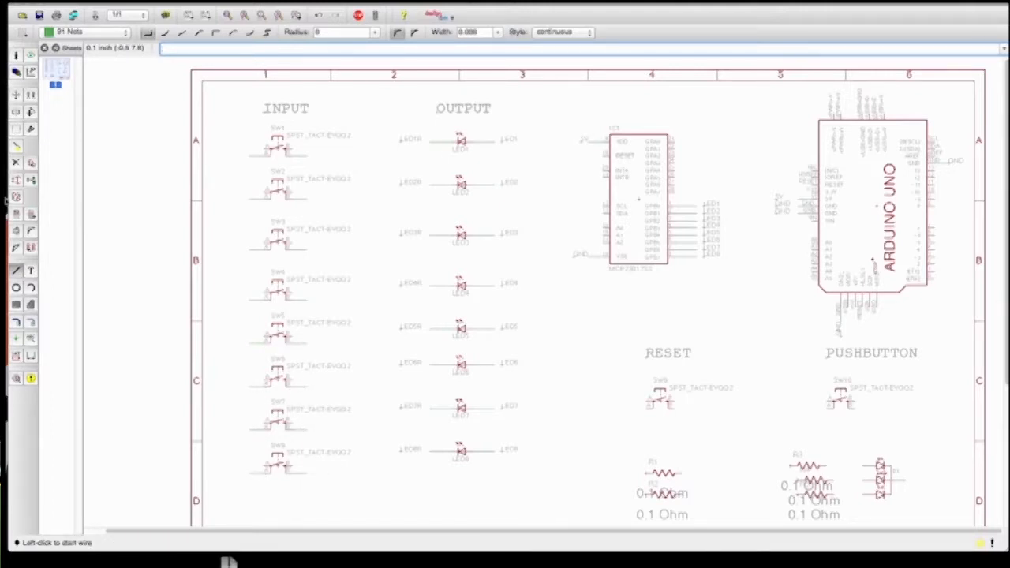
Step: Rename the nets on the right-side wires of the first three switches to SW1, SW2 and SW3
click(16, 213)
click(301, 158)
text(SW1)
key(Return)
click(300, 200)
text(SW2)
key(Return)
click(304, 250)
text(SW3)
key(Return)
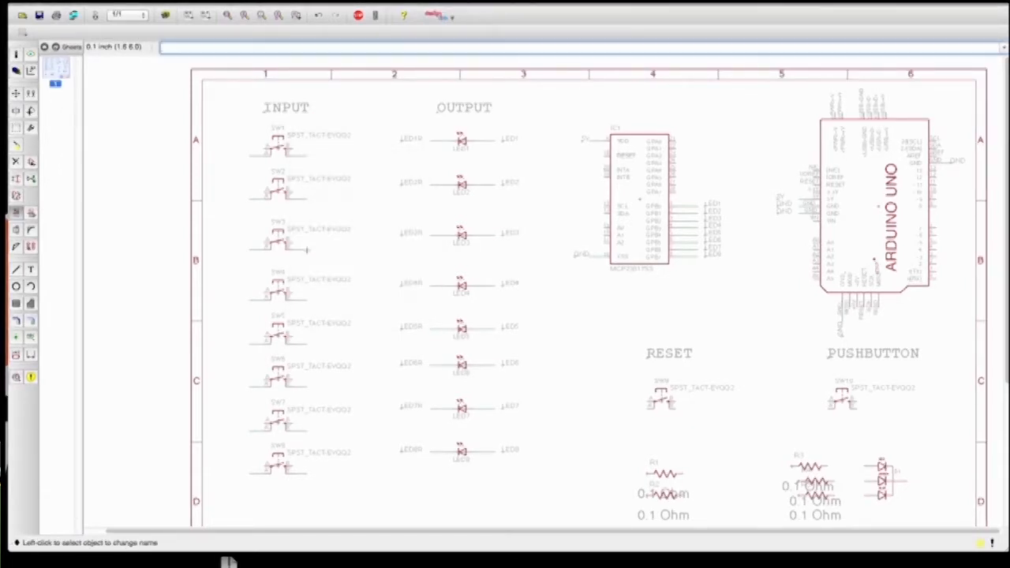
Step: Rename the nets on the right-side wires of the fourth to eighth input switches to SW4, SW5, SW6, SW7 and SW8
click(306, 297)
text(SW4)
key(Return)
click(304, 341)
text(SW5)
key(Return)
click(304, 387)
text(SW6)
key(Return)
click(304, 433)
text(SW7)
key(Return)
click(304, 474)
text(SW8)
key(Return)
Step: Rename the nets on the left-side wires of input switches SW1 to SW4 to 5V
click(253, 156)
text(SW1)
key(Return)
click(253, 198)
text(SW2)
key(Return)
click(253, 250)
text(SW3)
key(Return)
click(254, 299)
text(SW4)
key(Return)
Step: Rename the nets on the left-side wires of input switches SW5 to SW8 to 5V
click(255, 341)
text(SW5)
key(Return)
click(253, 387)
key(Return)
click(252, 431)
text(SW7)
key(Return)
key(Return)
Step: Place net-name labels SW1 to SW8 at the right ends of the eight input switch wires
click(316, 472)
click(316, 430)
click(316, 386)
click(315, 342)
click(316, 299)
click(320, 248)
click(317, 197)
click(315, 154)
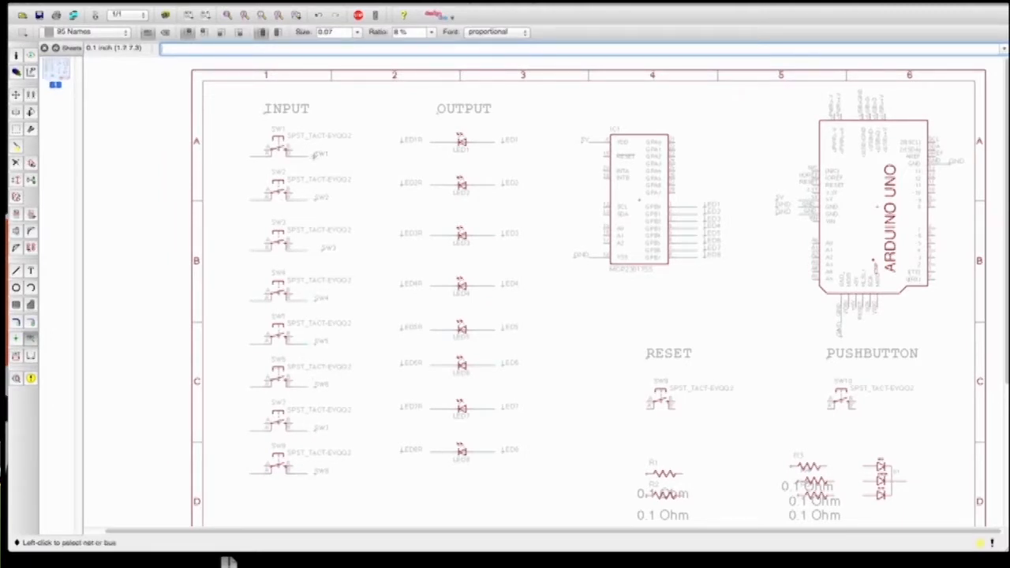
Step: Place 5V net labels at the left ends of the wires of all eight input switches
click(235, 156)
click(252, 200)
click(235, 206)
click(251, 250)
click(239, 299)
click(251, 343)
click(238, 341)
click(251, 386)
click(237, 385)
click(251, 429)
click(238, 428)
click(251, 472)
click(237, 472)
Step: Move the 5V label beside the second switch and the SW3 label into line with the other switch labels
click(16, 95)
click(236, 207)
click(236, 198)
click(323, 249)
click(318, 248)
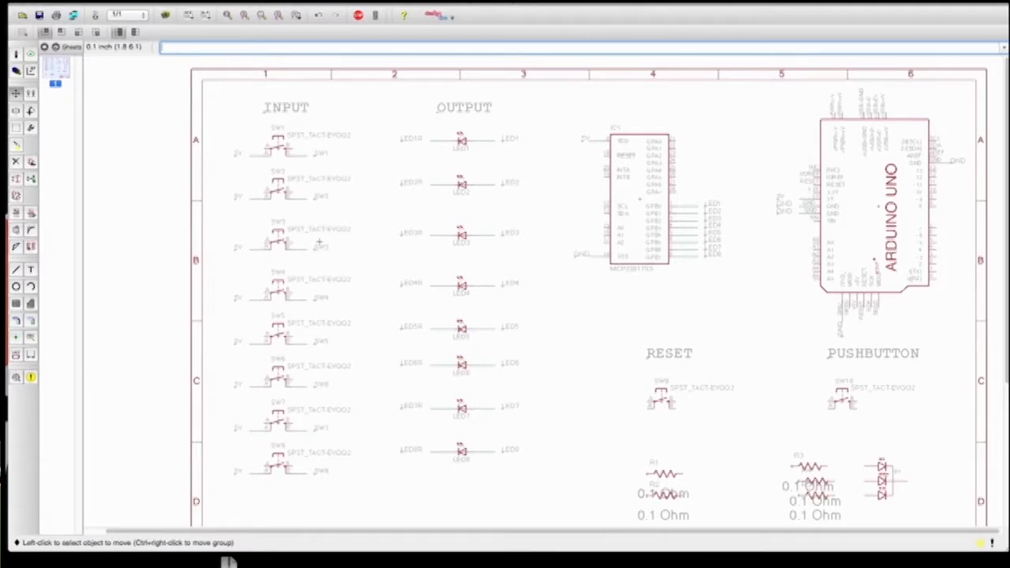
Step: Draw eight short net wires outward from the right-side pins of the resistor network below the input switches
drag(1008, 314, 1007, 458)
click(16, 271)
click(300, 357)
double_click(315, 356)
click(300, 364)
double_click(315, 364)
click(300, 371)
double_click(315, 371)
click(300, 378)
double_click(315, 378)
click(300, 385)
double_click(315, 386)
click(300, 392)
double_click(315, 393)
click(300, 400)
double_click(315, 400)
click(300, 408)
double_click(315, 407)
Step: Draw eight short net wires outward from the left-side pins of the same resistor network
click(273, 357)
double_click(258, 357)
click(273, 364)
double_click(258, 364)
click(273, 371)
double_click(258, 370)
click(273, 378)
double_click(258, 378)
click(273, 385)
double_click(258, 385)
click(273, 392)
double_click(258, 392)
click(273, 400)
double_click(258, 401)
double_click(258, 407)
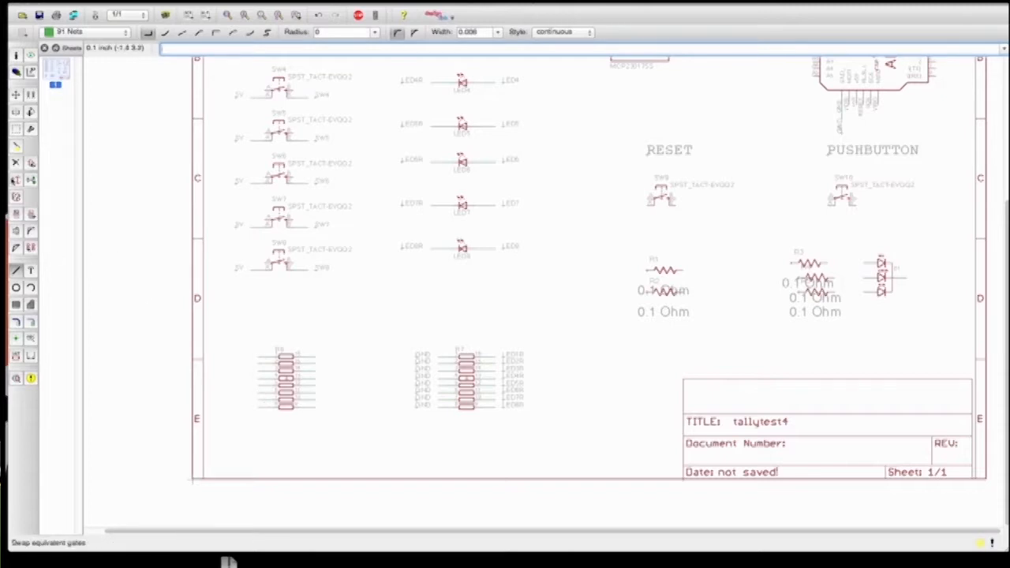
Step: Name the upper four left-side nets of the resistor network below the switches GND, connecting them to the existing ground net
click(17, 214)
double_click(264, 357)
text(GND)
key(Return)
key(Return)
double_click(263, 364)
text(GND)
key(Return)
key(Return)
double_click(263, 373)
text(GND)
key(Return)
key(Return)
double_click(264, 381)
text(GND)
key(Return)
key(Return)
Step: Name the lower four left-side nets of the resistor network GND, joining them to the existing ground net
double_click(264, 389)
text(GND)
key(Return)
key(Return)
click(268, 399)
text(GND)
key(Return)
key(Return)
double_click(263, 401)
text(GND)
key(Return)
key(Return)
double_click(259, 407)
text(GND)
Step: Name the upper four right-side nets of the resistor network SW1, SW2, SW3 and SW4, connecting them to the switch nets
double_click(310, 357)
text(SW1)
key(Return)
key(Return)
double_click(312, 365)
text(SW2)
key(Return)
key(Return)
double_click(312, 372)
text(SW3)
key(Return)
key(Return)
double_click(313, 379)
text(SW4)
key(Return)
key(Return)
Step: Name the lower four right-side nets of the resistor network SW5, SW6, SW7 and SW8, connecting them to the switch nets
double_click(313, 385)
text(SW5)
key(Return)
key(Return)
double_click(312, 390)
text(SW6)
key(Return)
key(Return)
double_click(312, 397)
text(SW7)
key(Return)
key(Return)
double_click(313, 403)
text(SW8)
key(Return)
key(Return)
Step: Label the eight left-side nets of the resistor network below the switches with their GND name
click(31, 338)
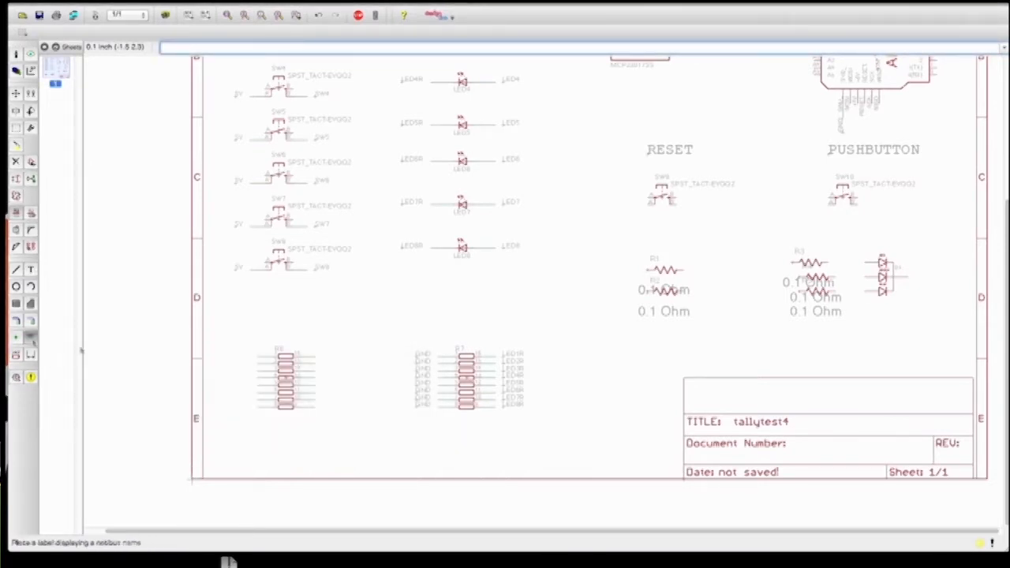
click(246, 371)
double_click(261, 380)
click(247, 378)
double_click(264, 387)
click(247, 385)
double_click(260, 393)
click(246, 392)
double_click(261, 400)
click(246, 399)
double_click(261, 407)
click(246, 407)
Step: Label the eight right-side nets of the resistor network below the switches with their names SW1 through SW8
double_click(315, 357)
click(323, 357)
double_click(315, 364)
click(323, 363)
double_click(315, 371)
click(323, 371)
double_click(315, 378)
click(323, 378)
double_click(315, 385)
click(323, 386)
double_click(315, 393)
click(322, 392)
double_click(315, 399)
click(323, 399)
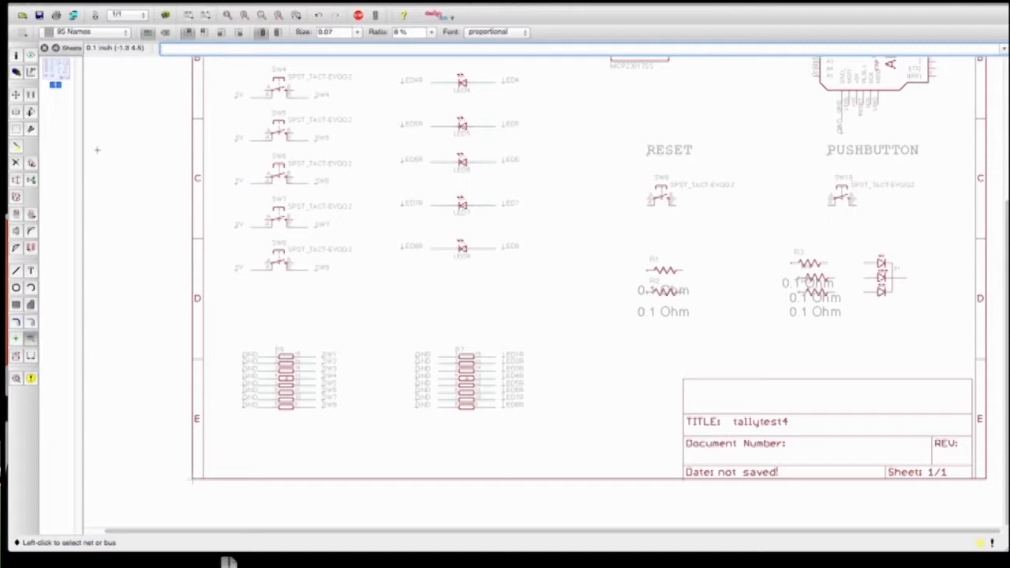
Step: Group the column of GND labels beside the switch resistor network and move it slightly left, away from the nets
click(15, 94)
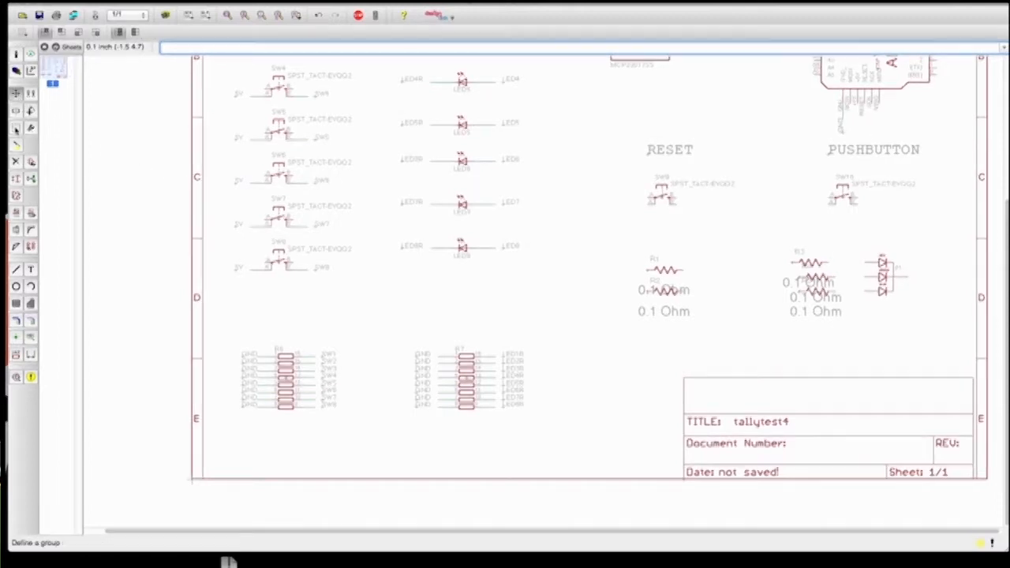
drag(235, 343, 252, 421)
key(F7)
ctrl+right_click(254, 403)
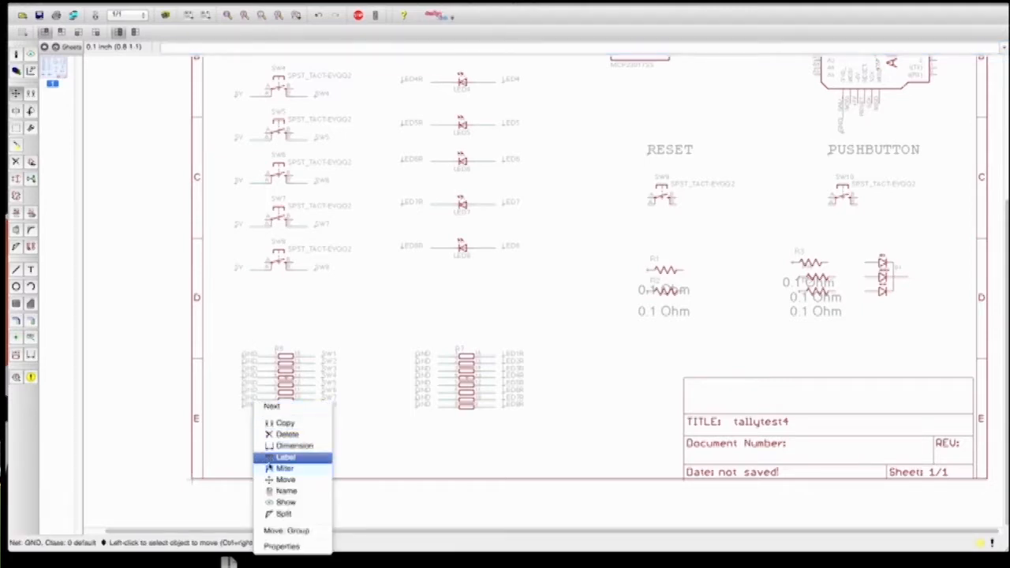
click(287, 530)
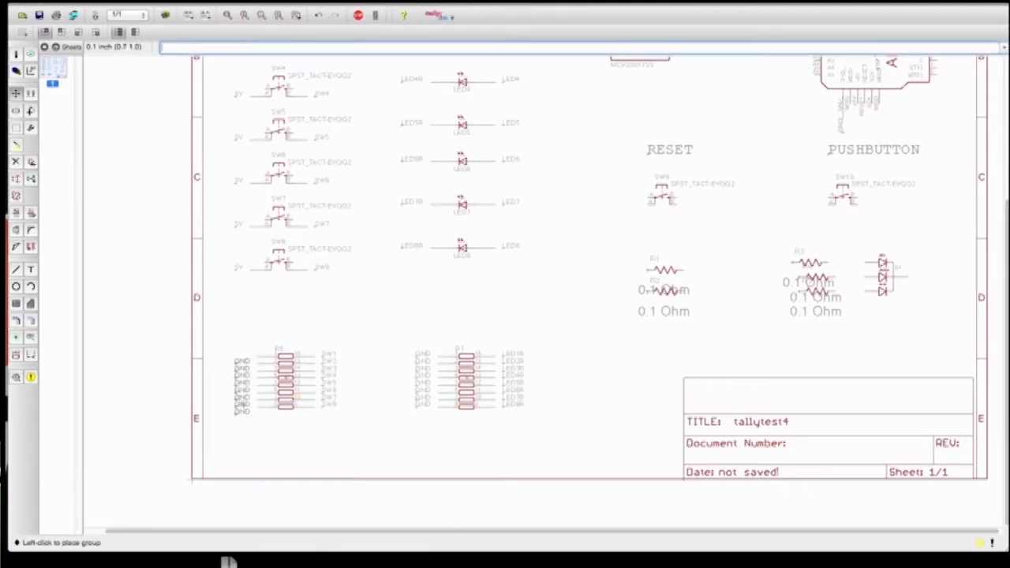
click(244, 401)
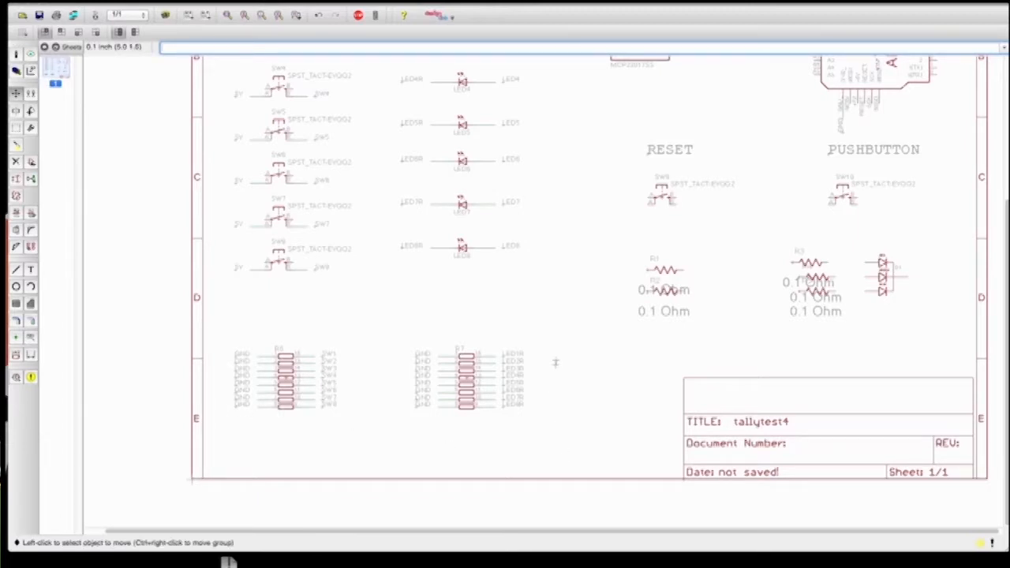
Step: Draw short horizontal nets outward from the MCP23017's pins GPA0, GPA1, GPA2 and GPA3
scroll(806, 289, down, 1)
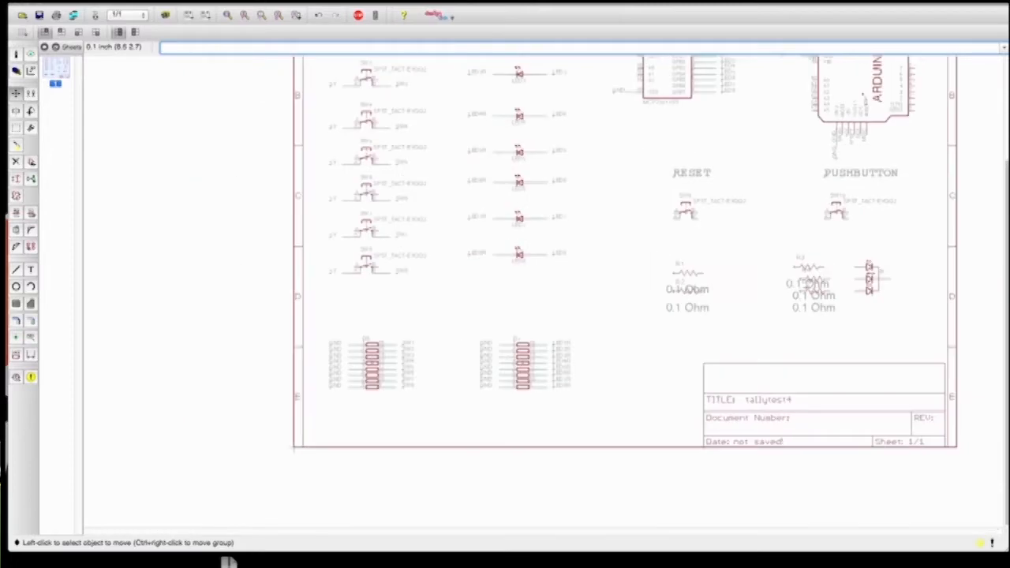
drag(1007, 276, 1004, 166)
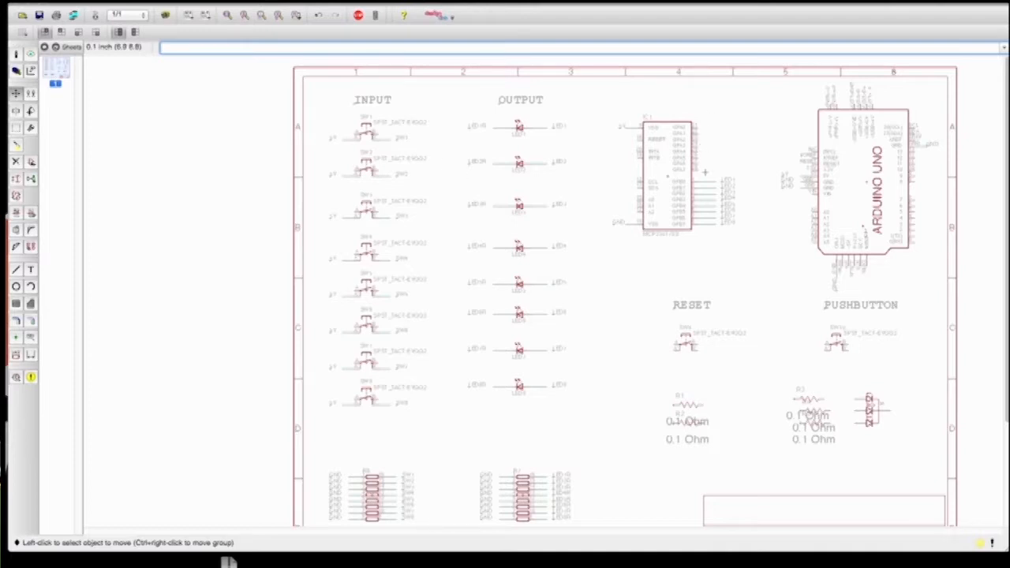
click(16, 270)
click(698, 128)
double_click(716, 129)
click(699, 135)
double_click(715, 136)
click(698, 141)
double_click(714, 140)
click(698, 146)
double_click(715, 146)
Step: Draw short horizontal nets outward from the MCP23017's pins GPA4, GPA5, GPA6 and GPA7
click(698, 153)
double_click(715, 152)
click(698, 158)
double_click(716, 159)
click(698, 163)
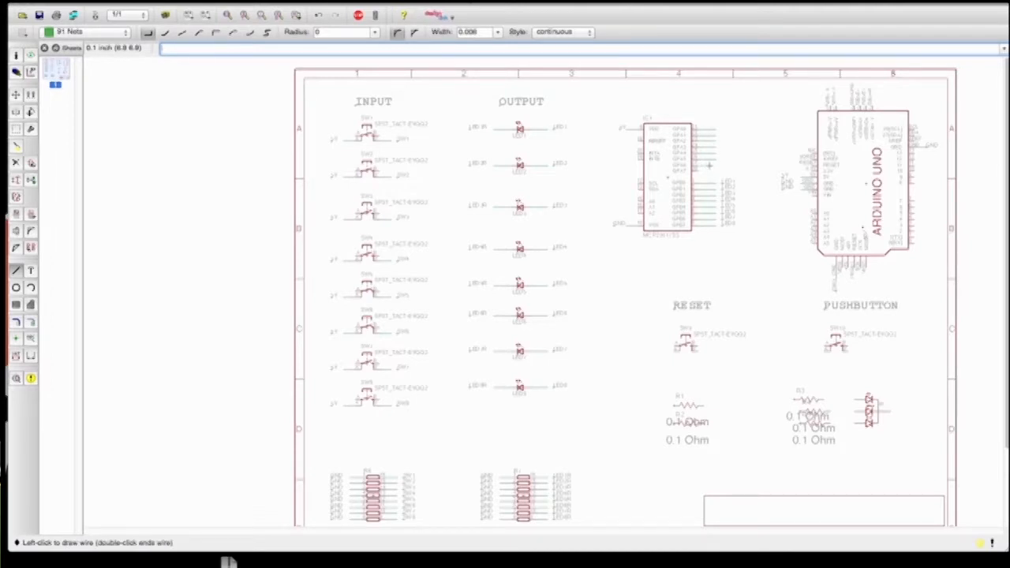
double_click(715, 165)
click(697, 169)
key(Escape)
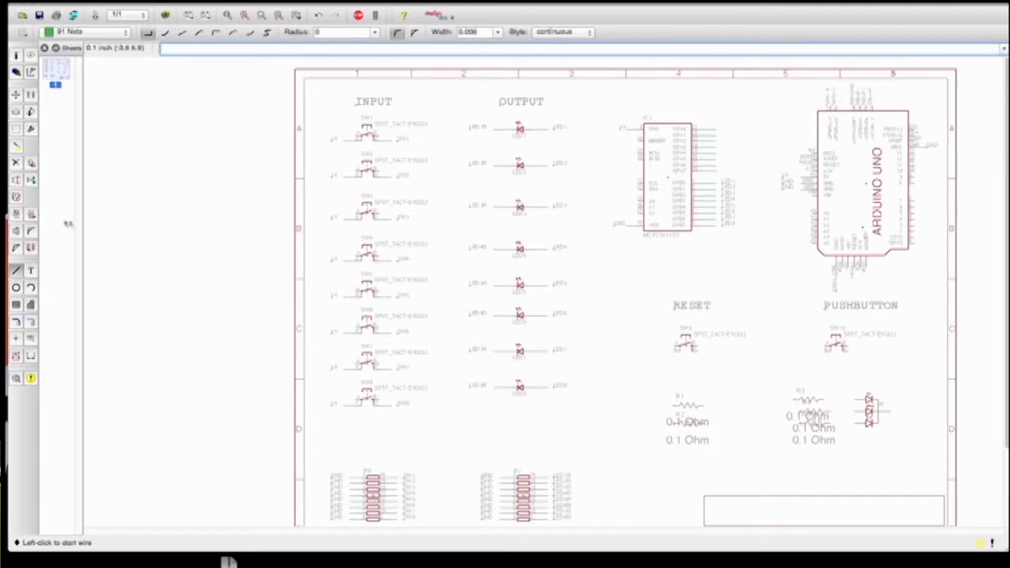
Step: Name the nets on the MCP23017's GPA0 and GPA1 pins SW1 and SW2, connecting them to the switch nets
click(16, 213)
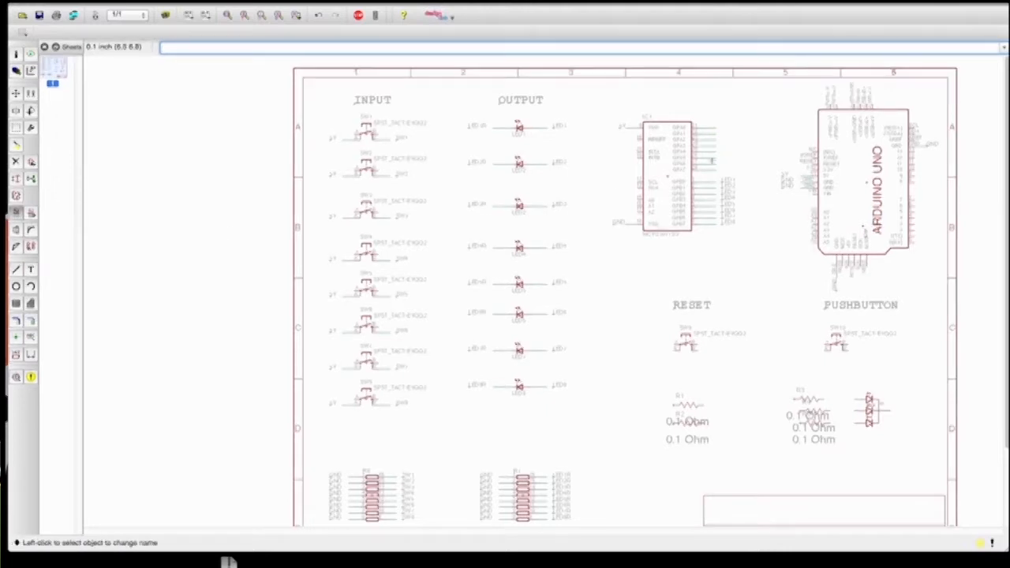
click(707, 128)
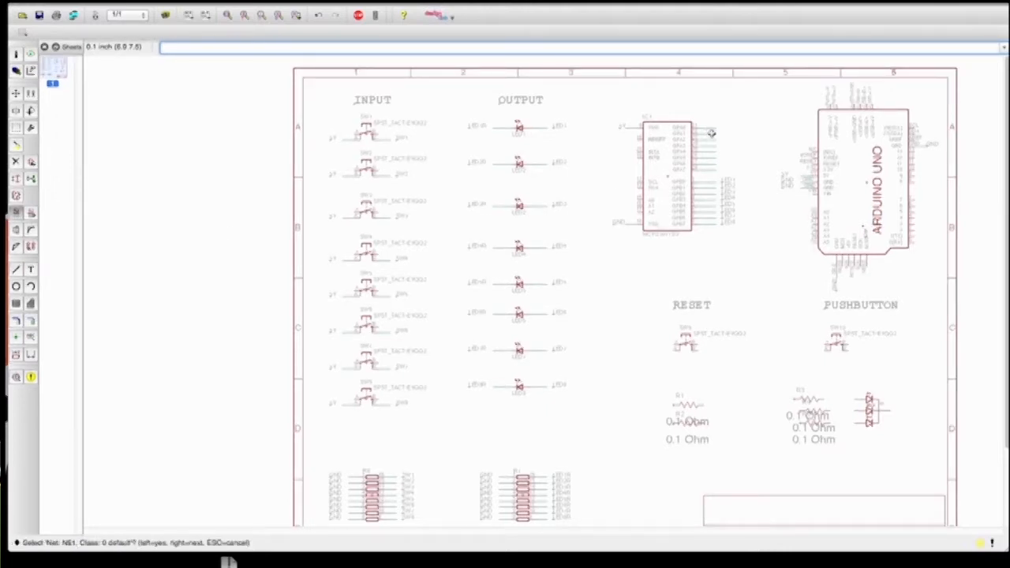
click(707, 128)
text(SW1)
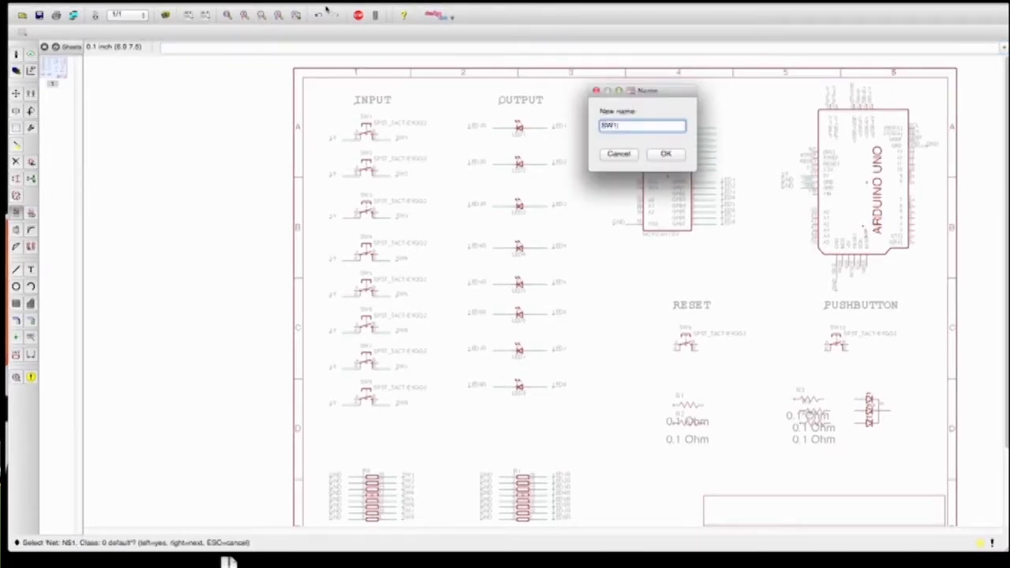
key(Return)
key(Return)
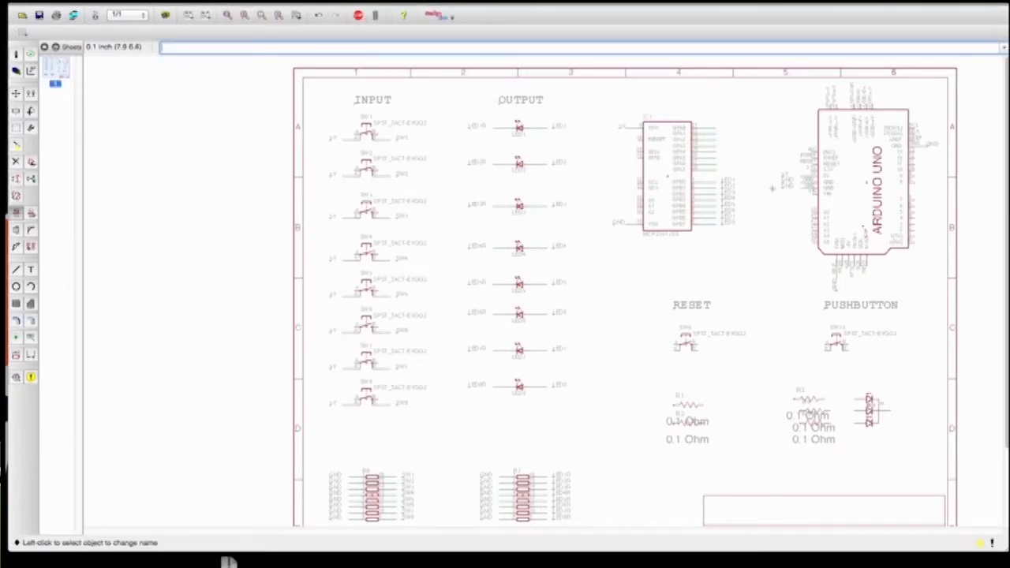
click(705, 135)
click(705, 135)
text(SW2)
key(Return)
Step: Name the nets on the MCP23017's GPA2 and GPA3 pins SW3 and SW4, joining them to the switch nets
click(710, 143)
click(710, 143)
text(SW3)
key(Return)
click(711, 144)
click(712, 147)
text(SW4)
key(Return)
Step: Name the nets on the MCP23017's GPA4 and GPA5 pins SW5 and SW6
click(711, 152)
click(712, 154)
text(SW5)
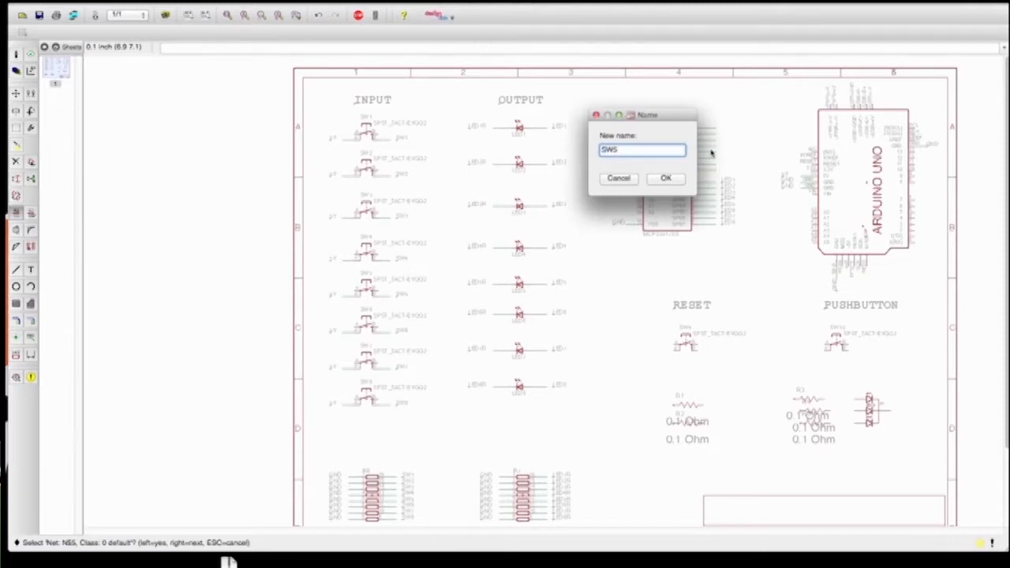
key(Return)
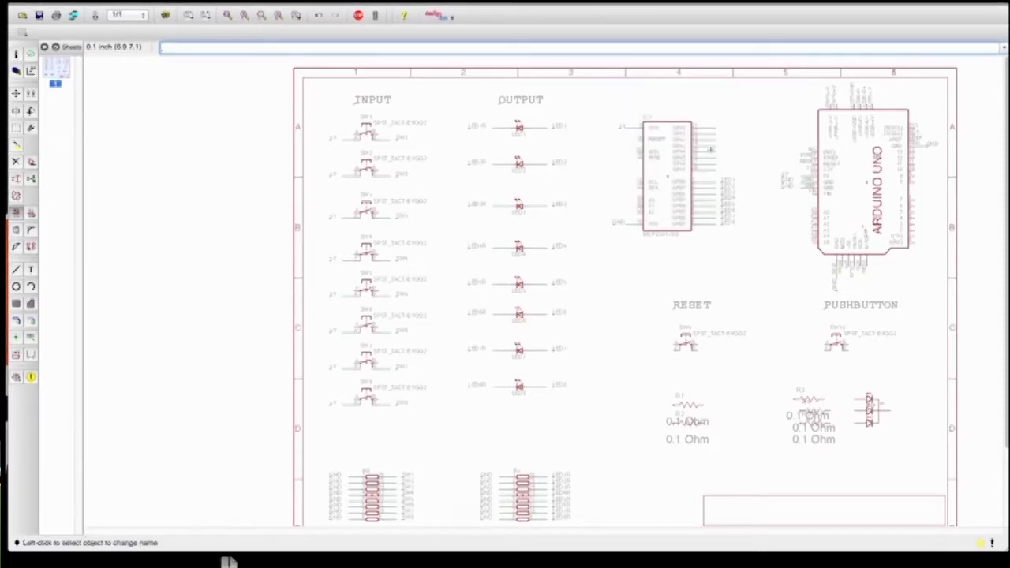
click(717, 161)
click(717, 162)
text(SW6)
key(Return)
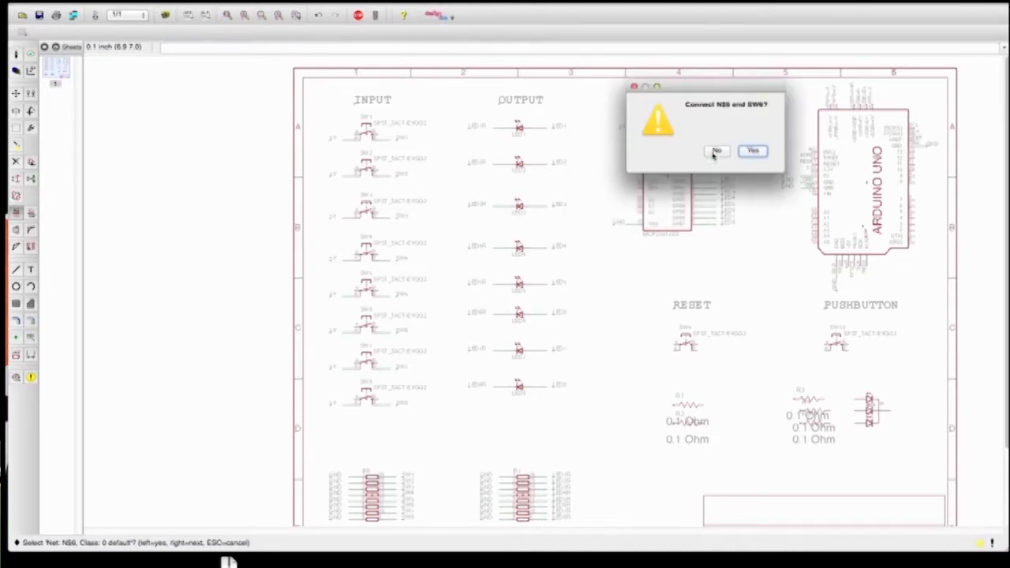
click(716, 152)
Step: Name the nets on the MCP23017's GPA6 and GPA7 pins SW7 and SW8, connecting them to the switch nets
click(716, 165)
click(715, 167)
text(S)
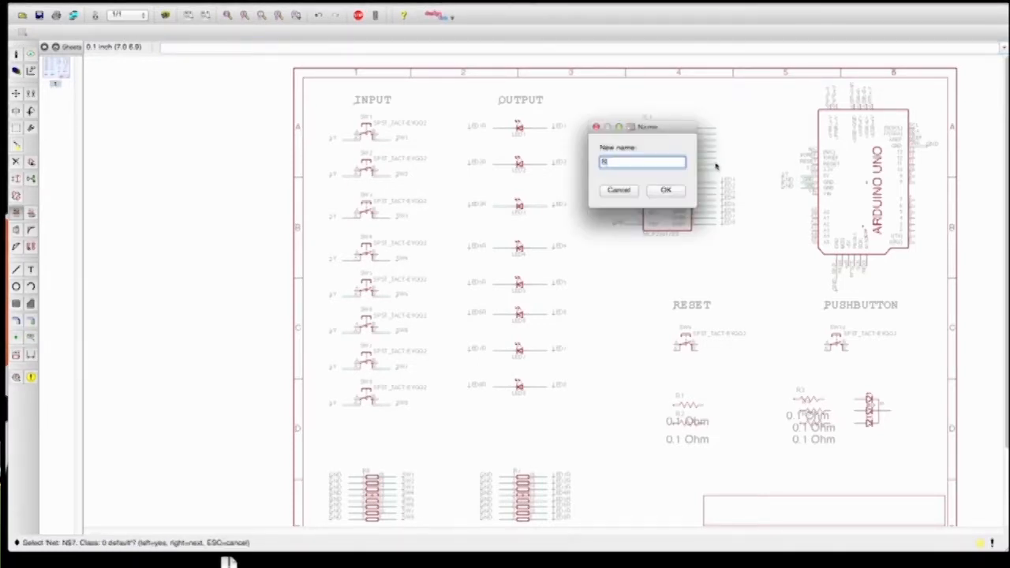
key(Return)
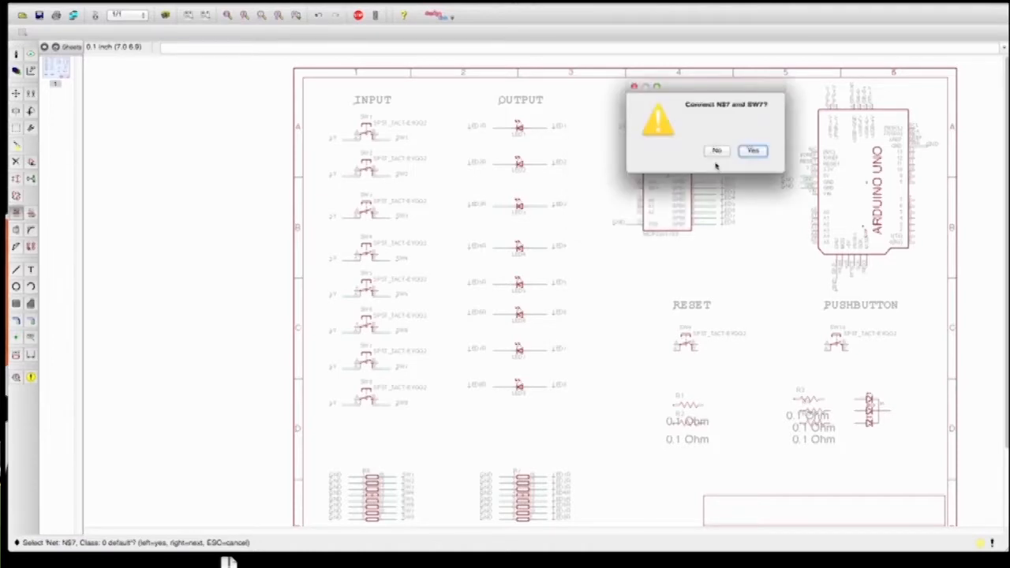
key(Return)
click(712, 172)
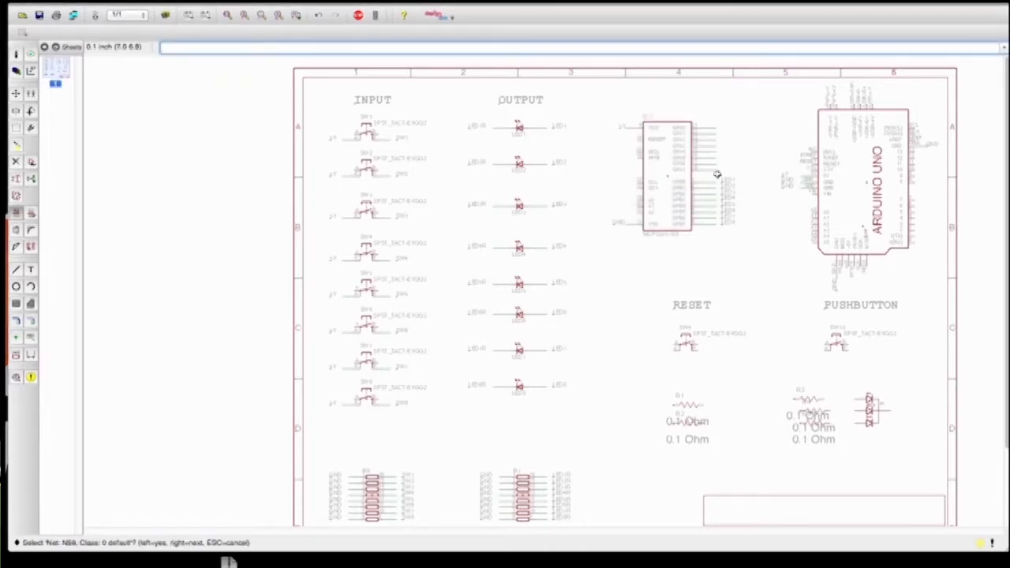
click(714, 173)
text(SW)
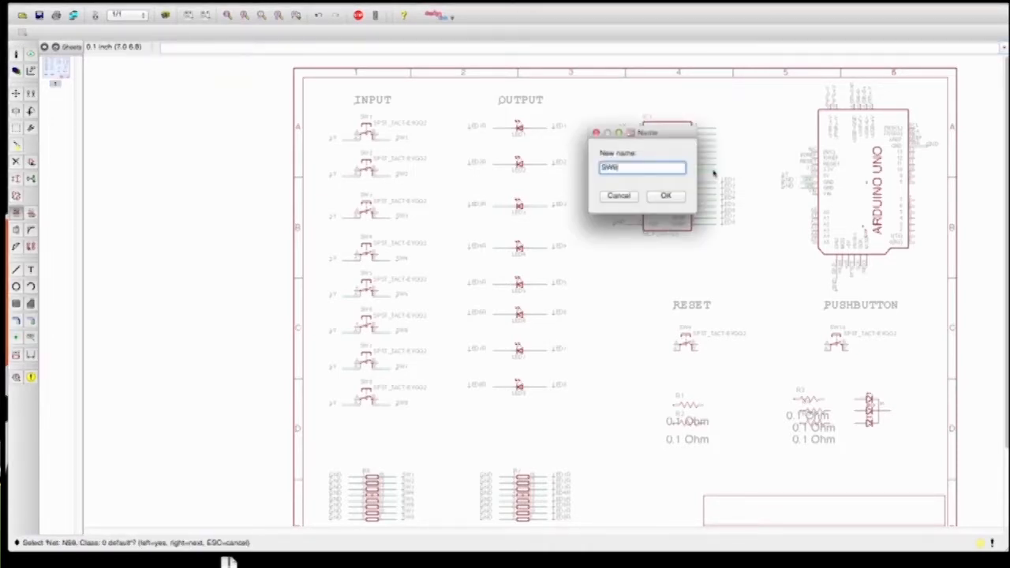
text(8)
key(Return)
key(Return)
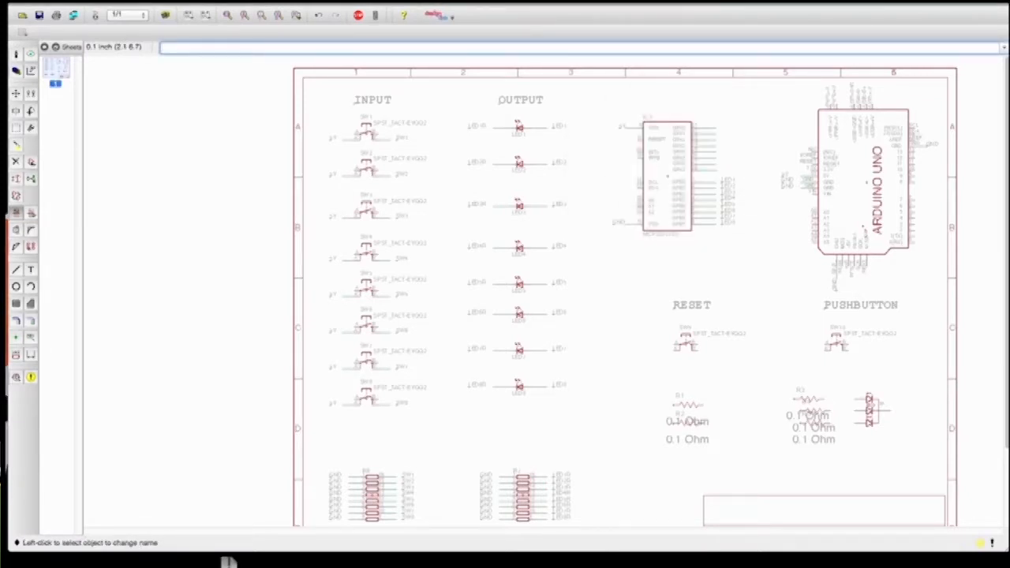
Step: Label the nets on the MCP23017's GPA0 to GPA3 pins with their names, SW1 to SW4
click(28, 338)
click(723, 132)
click(723, 132)
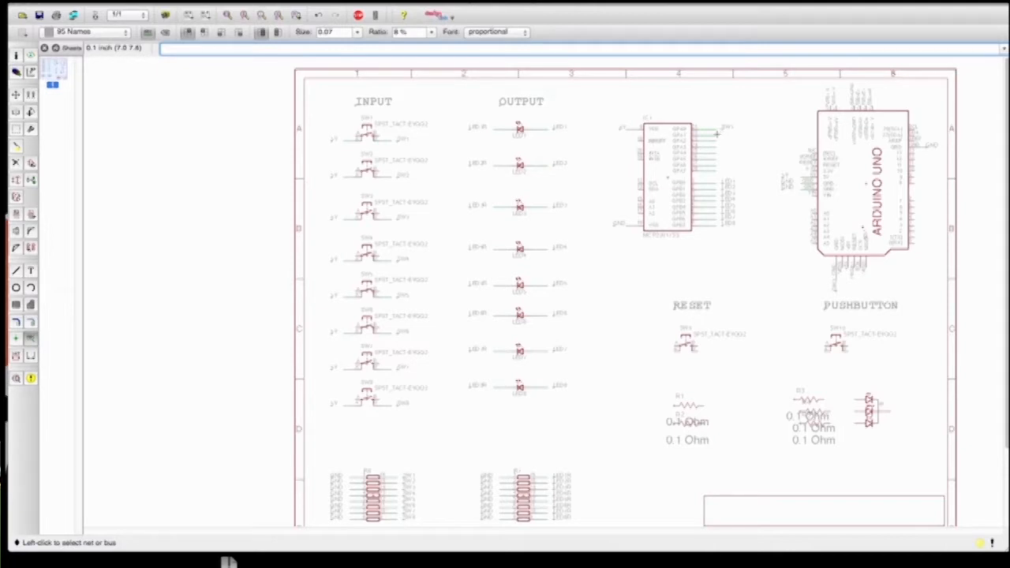
click(722, 134)
click(720, 142)
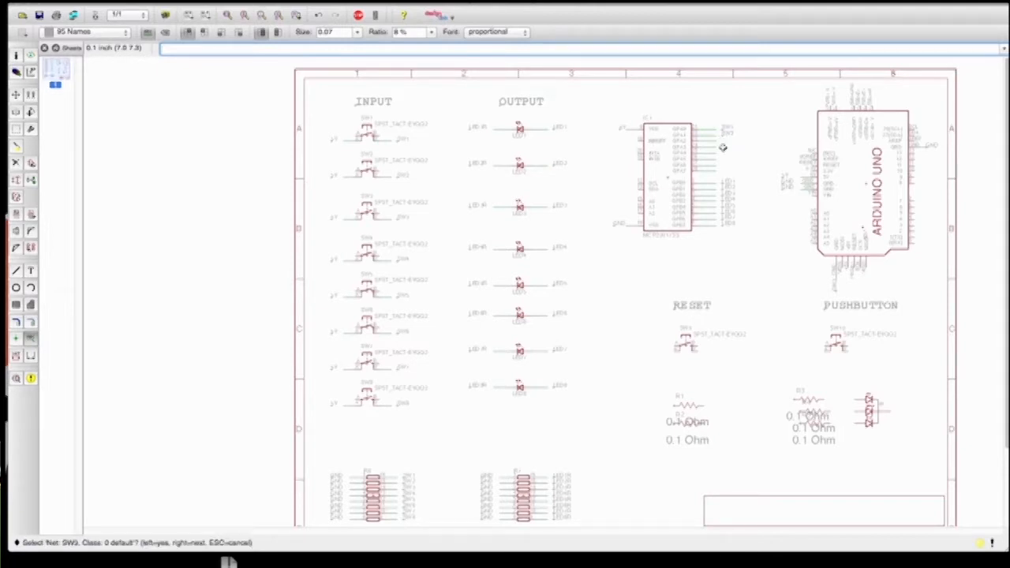
click(722, 145)
click(721, 140)
click(719, 149)
click(719, 149)
click(722, 151)
Step: Label the nets on the MCP23017's GPA4 to GPA7 pins with their names, SW5 to SW8, and save the schematic
click(719, 155)
click(719, 154)
click(722, 157)
click(718, 163)
click(718, 163)
click(721, 164)
click(719, 168)
click(719, 168)
click(722, 168)
click(721, 174)
click(721, 174)
click(724, 172)
key(super+s)
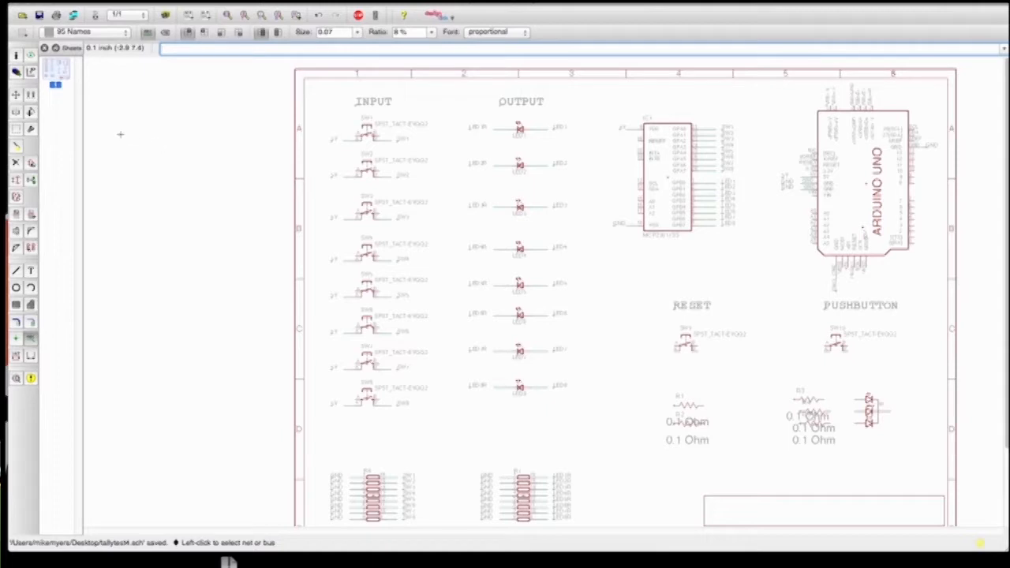
Step: Draw short nets out of both sides of the RESET switch and out of the Arduino's RESET pin
click(15, 270)
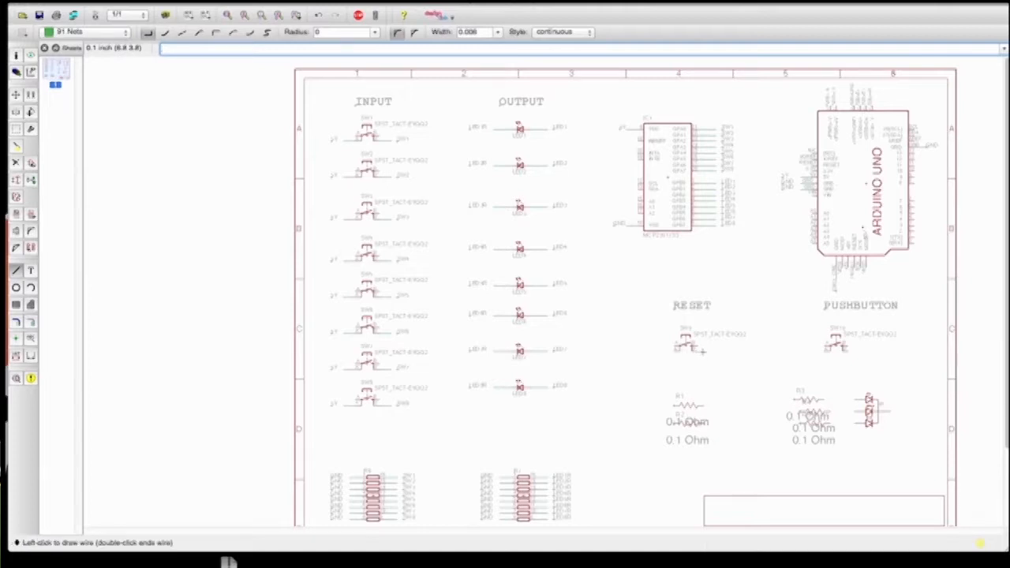
double_click(713, 352)
click(676, 350)
double_click(658, 350)
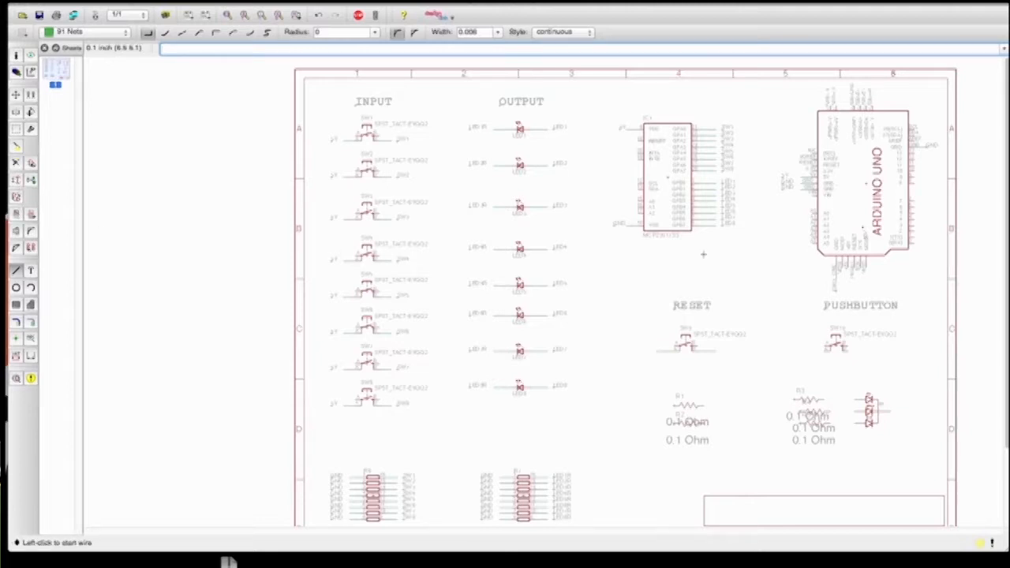
click(813, 171)
double_click(801, 182)
Step: Name the net on the RESET switch's left terminal GND and connect it to the existing ground net
click(16, 213)
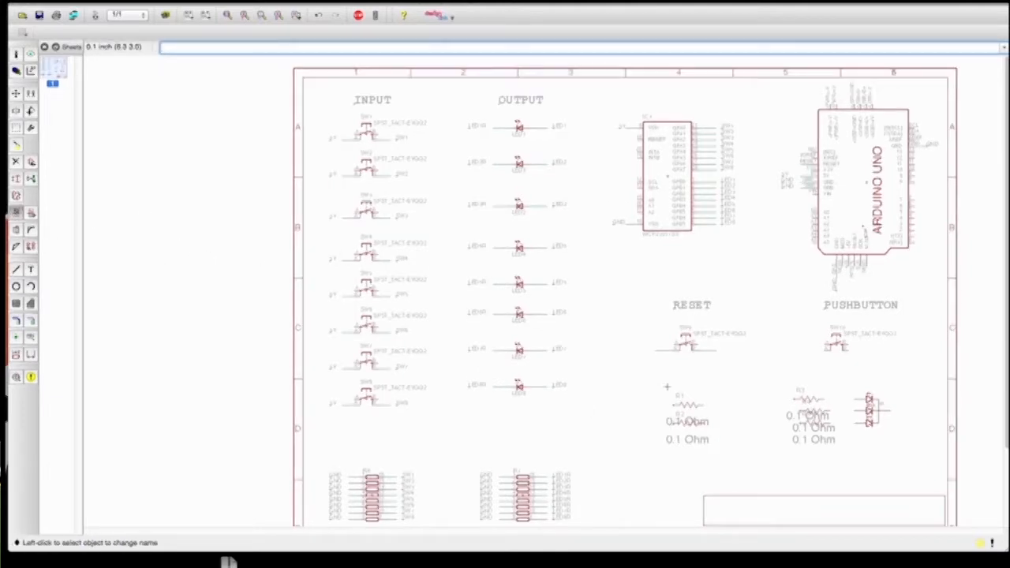
click(662, 357)
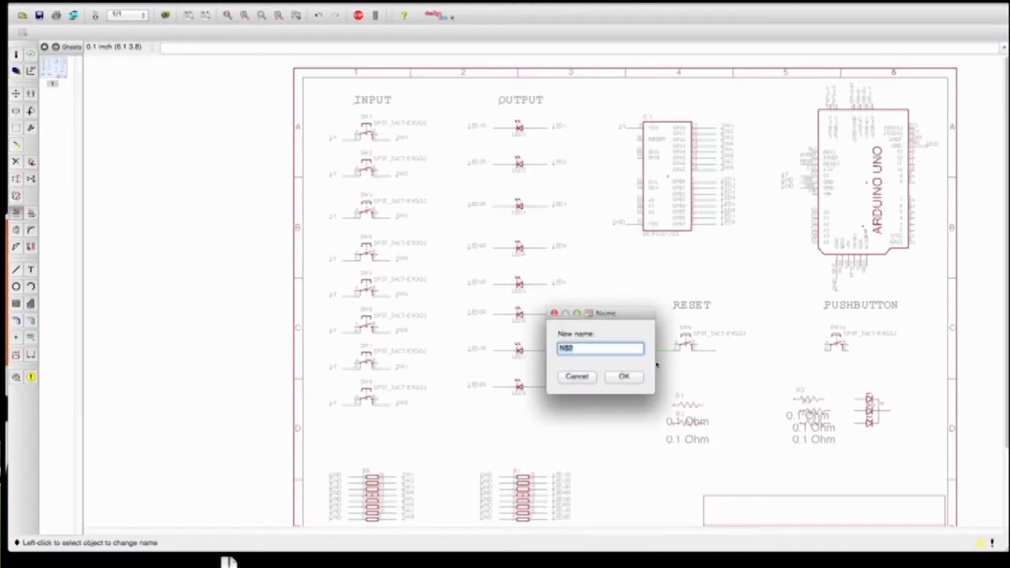
text(GND)
key(Return)
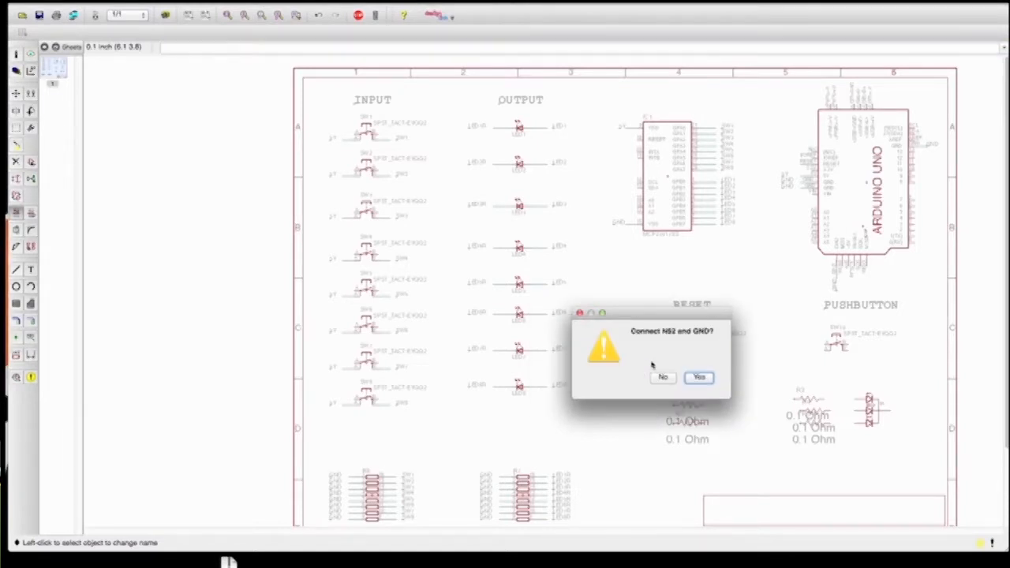
key(Return)
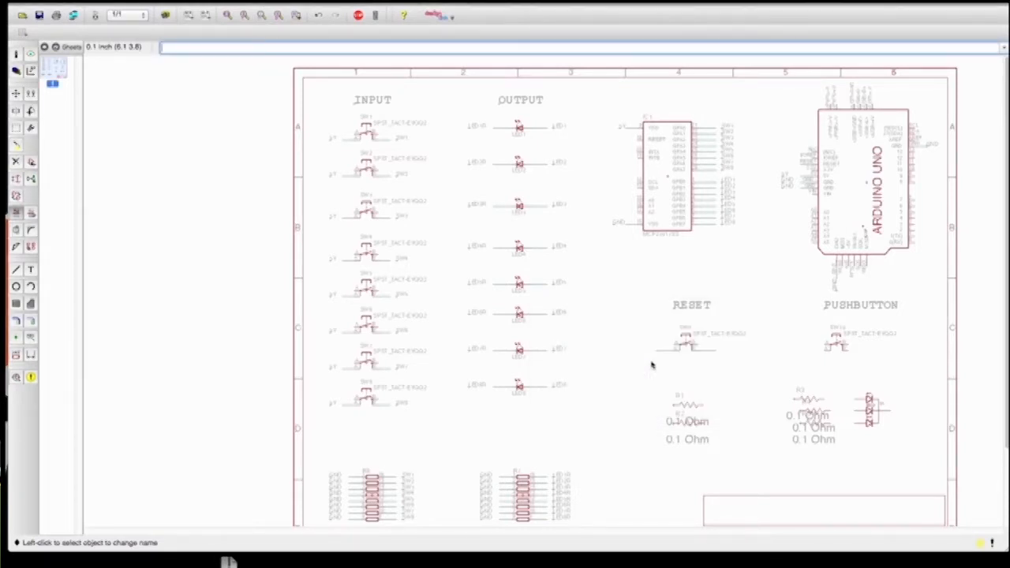
Step: Name the RESET switch's right net and the Arduino's reset-pin net RESET, connecting the two
click(714, 352)
text(R)
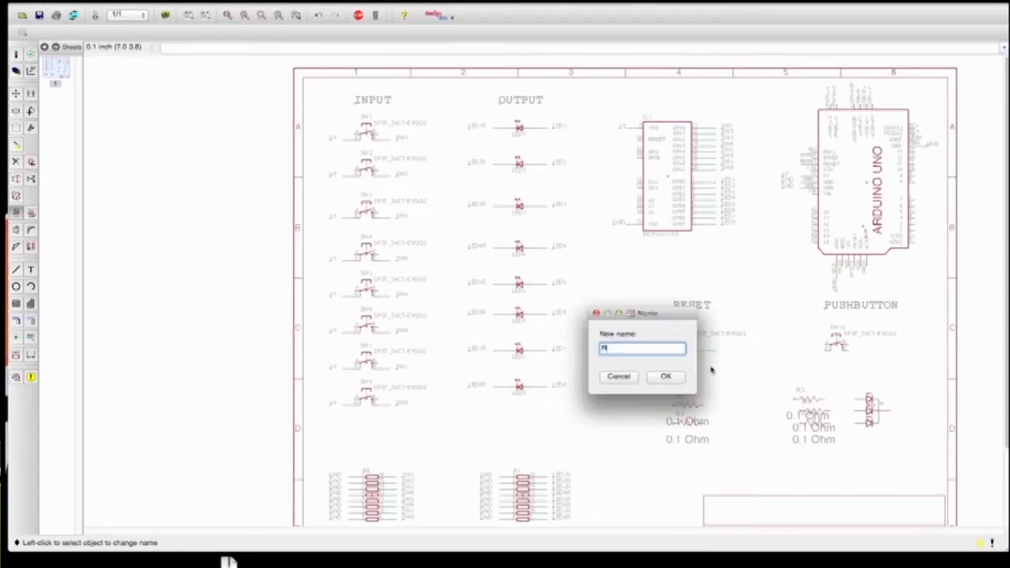
text(ESET)
key(Return)
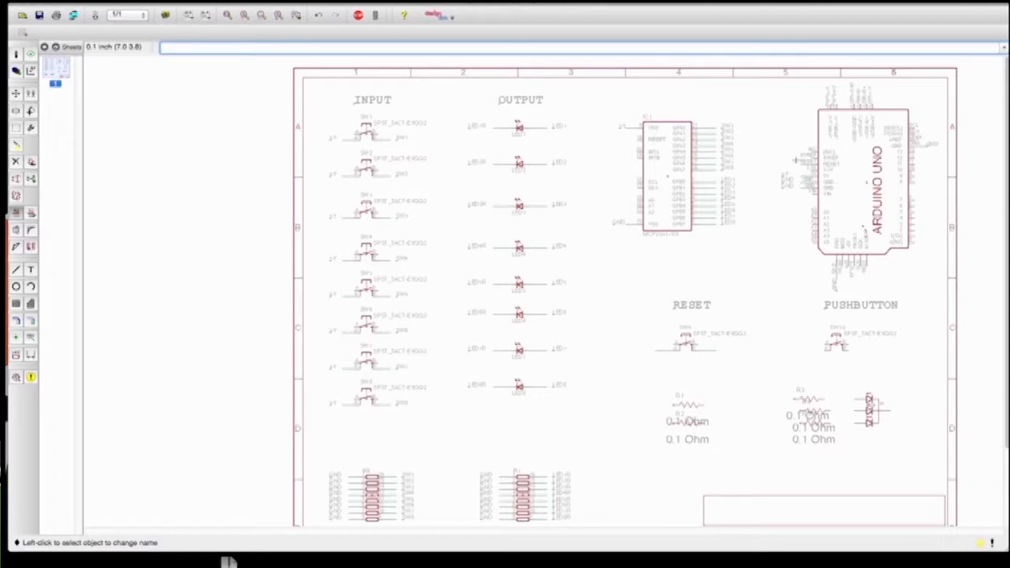
click(803, 162)
text(RESET)
key(Return)
key(Return)
Step: Label the RESET switch's GND and RESET nets and the RESET net at the Arduino
click(30, 337)
click(657, 352)
click(644, 351)
click(715, 353)
click(720, 352)
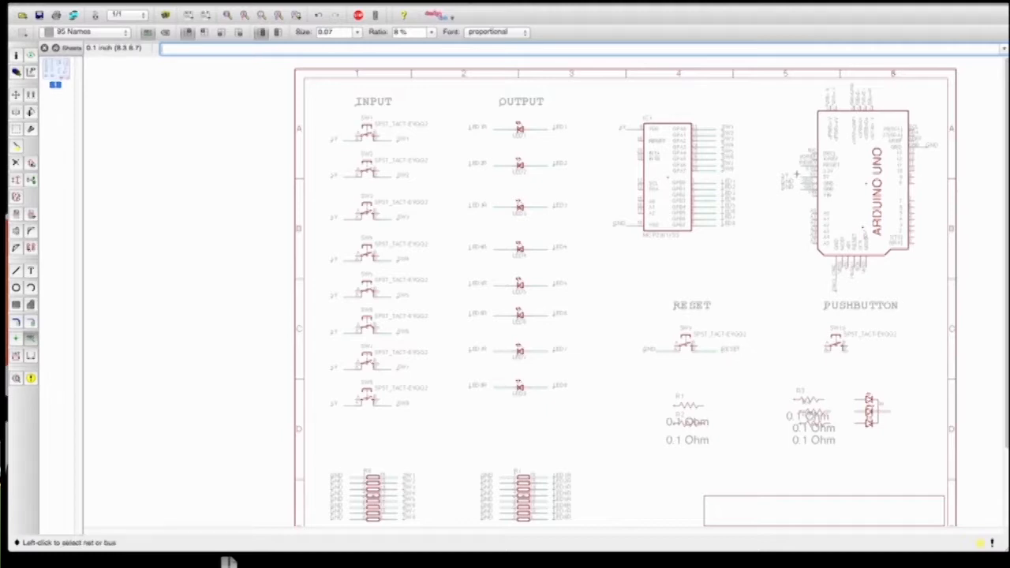
click(799, 166)
click(782, 165)
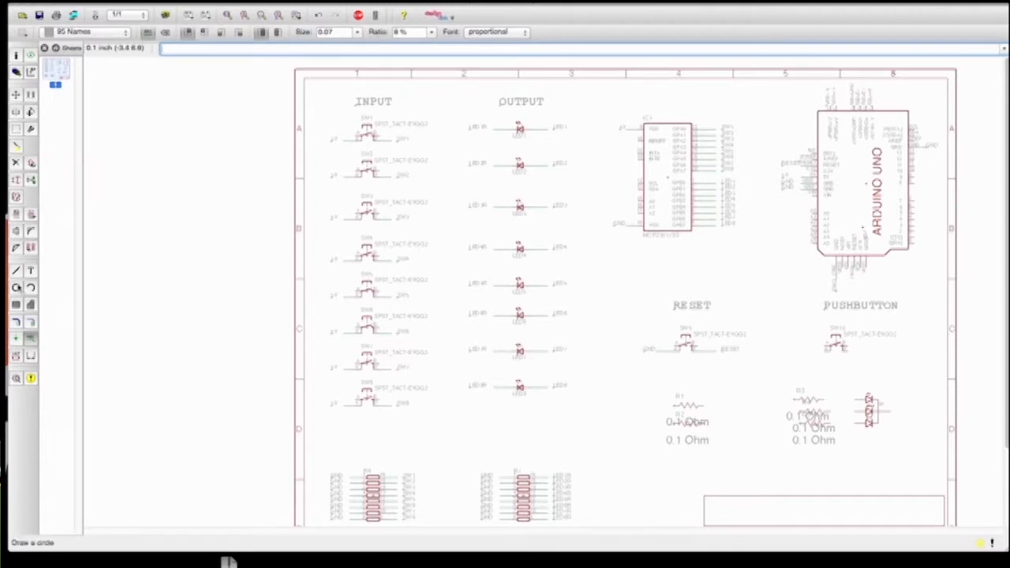
Step: Draw short nets out of both sides of the PUSHBUTTON switch and out of the Arduino's D8 pin
click(16, 270)
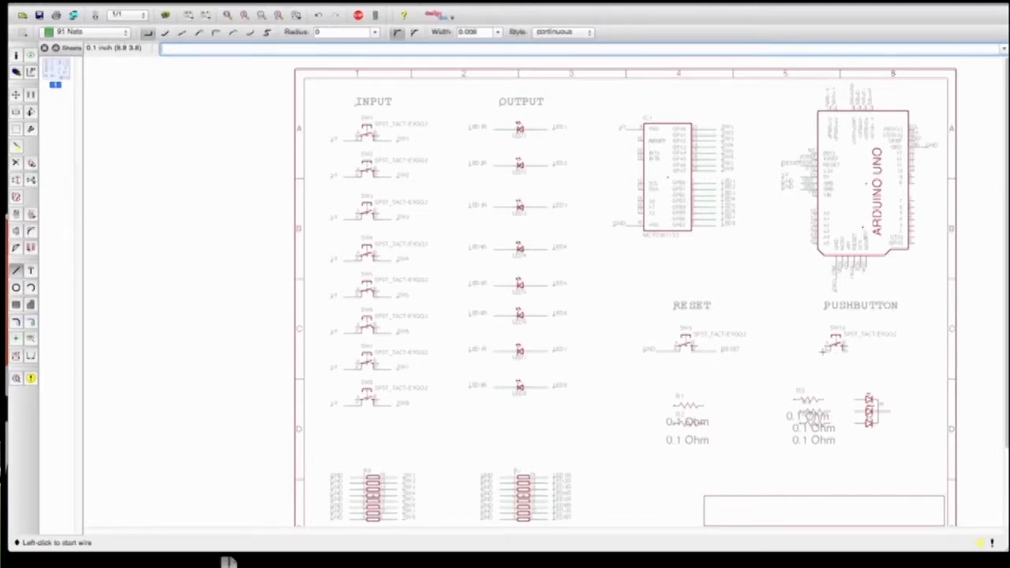
click(823, 352)
double_click(813, 351)
click(844, 350)
double_click(862, 352)
click(913, 183)
double_click(923, 183)
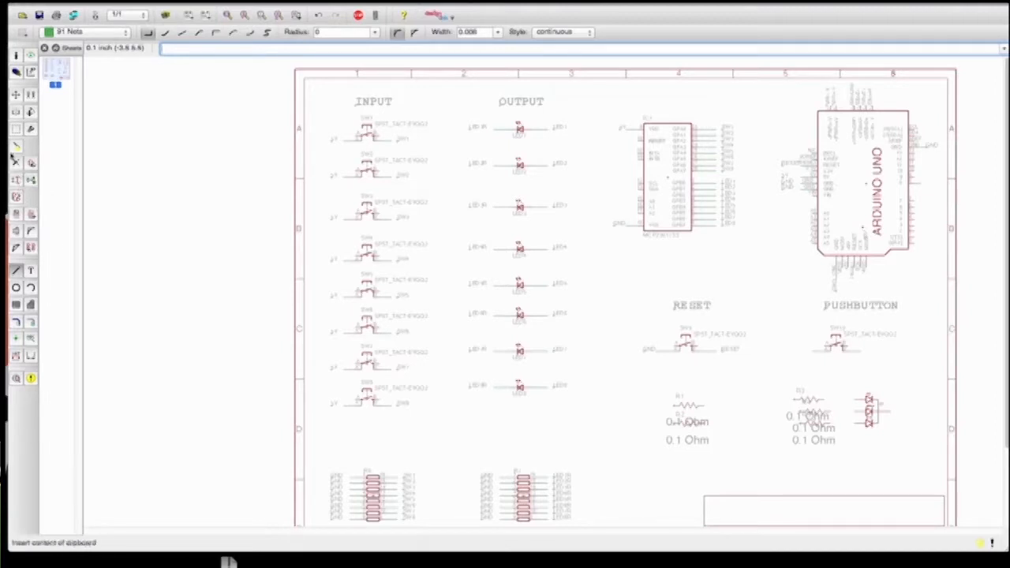
Step: Name the PUSHBUTTON switch's left net GND and its right net D8
click(15, 214)
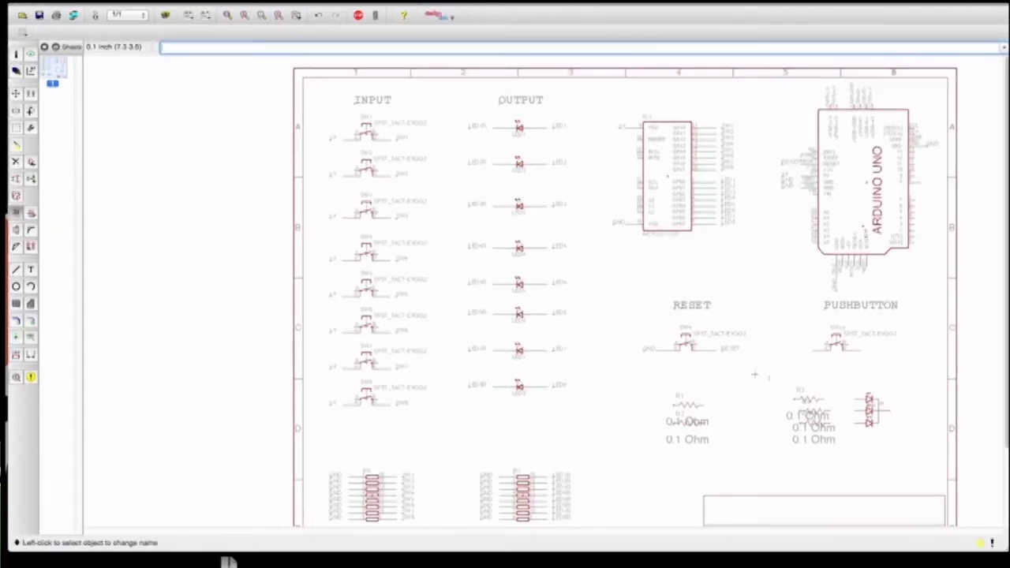
click(818, 348)
text(5V)
key(Return)
click(858, 354)
text(G)
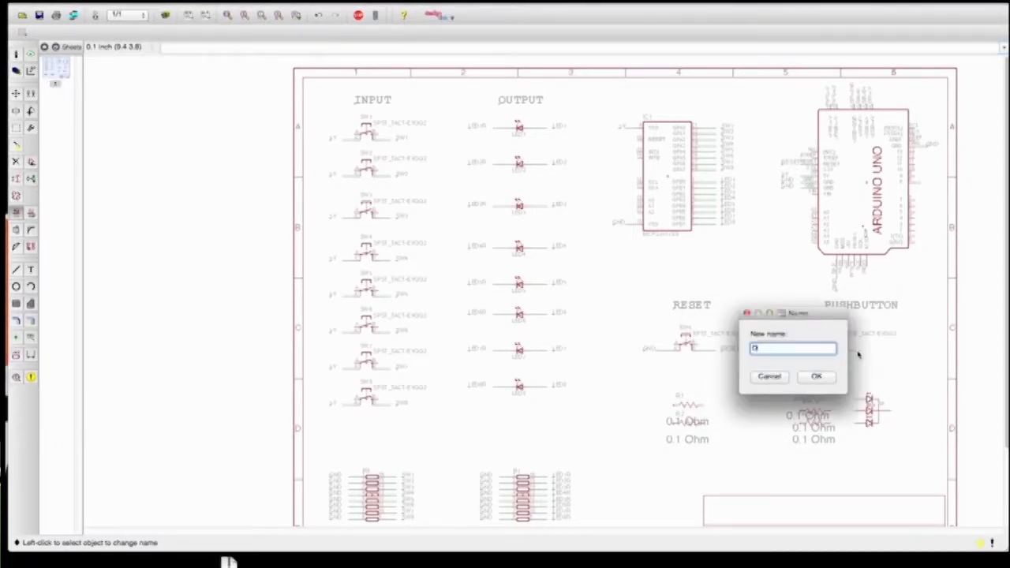
text(ND)
click(816, 377)
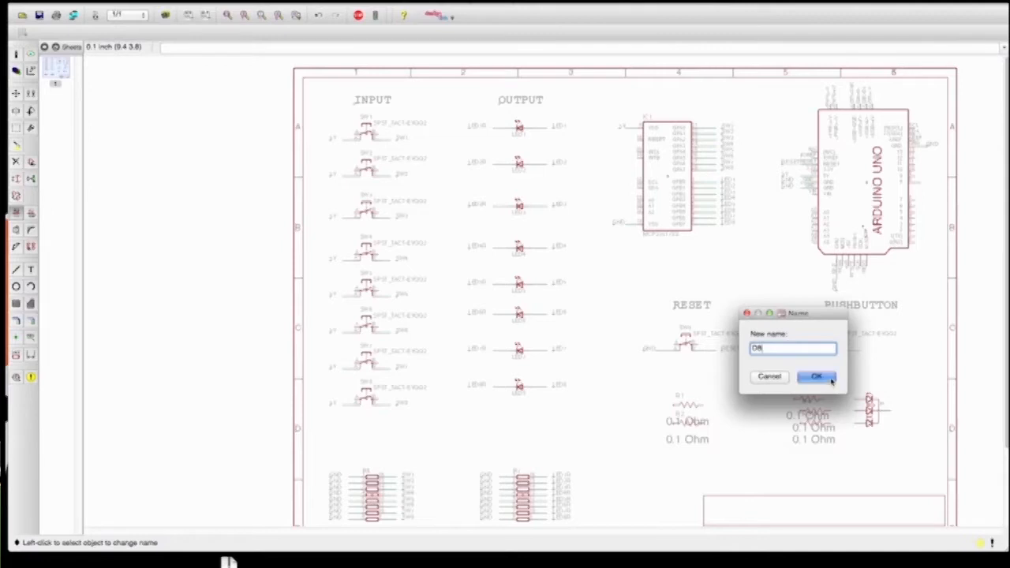
Step: Name the net on the Arduino's D8 pin D8, connecting it to the PUSHBUTTON switch's net
click(919, 185)
text(G)
text(8)
click(890, 210)
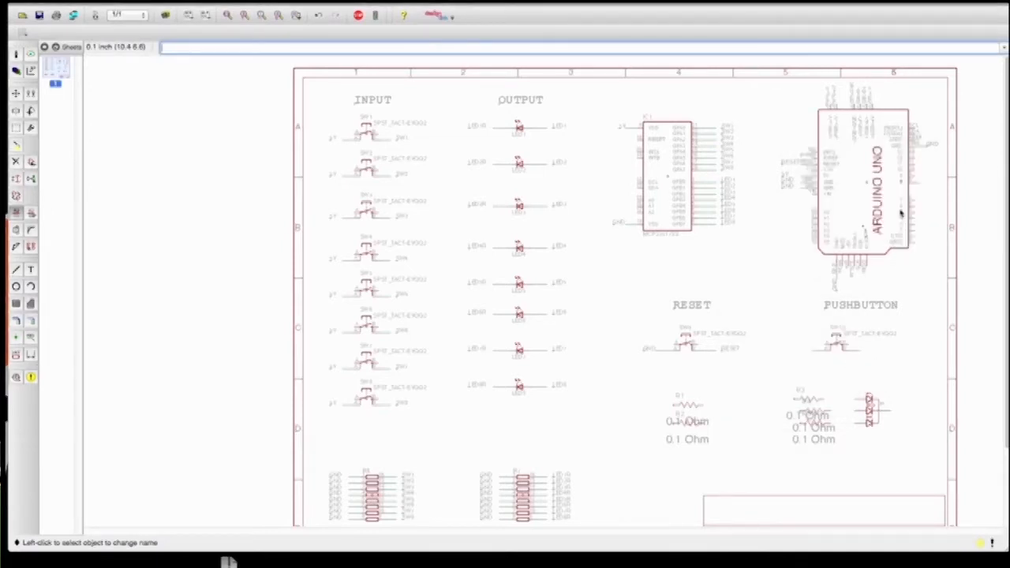
click(945, 231)
Step: Label the PUSHBUTTON switch's GND and D8 nets and the D8 net at the Arduino
click(33, 338)
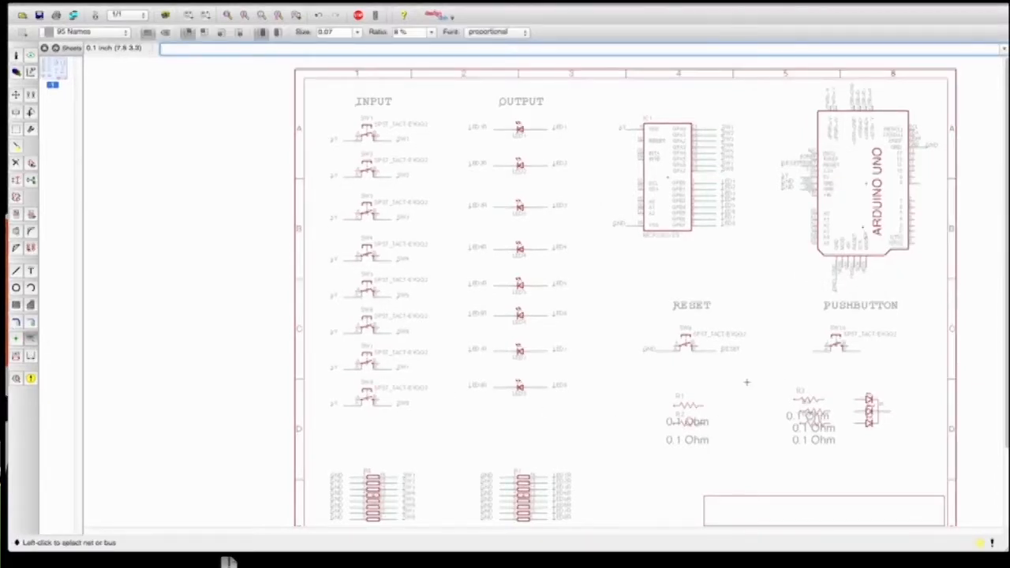
click(801, 350)
click(858, 351)
click(866, 350)
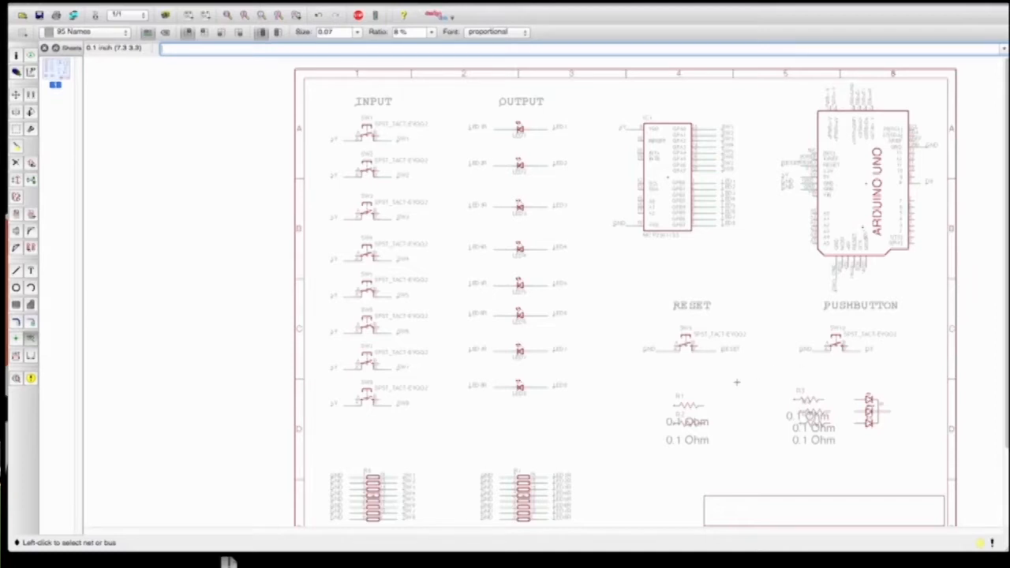
Step: Draw short nets out of the SCL and SDA pins on both the MCP23017 and the Arduino
click(15, 270)
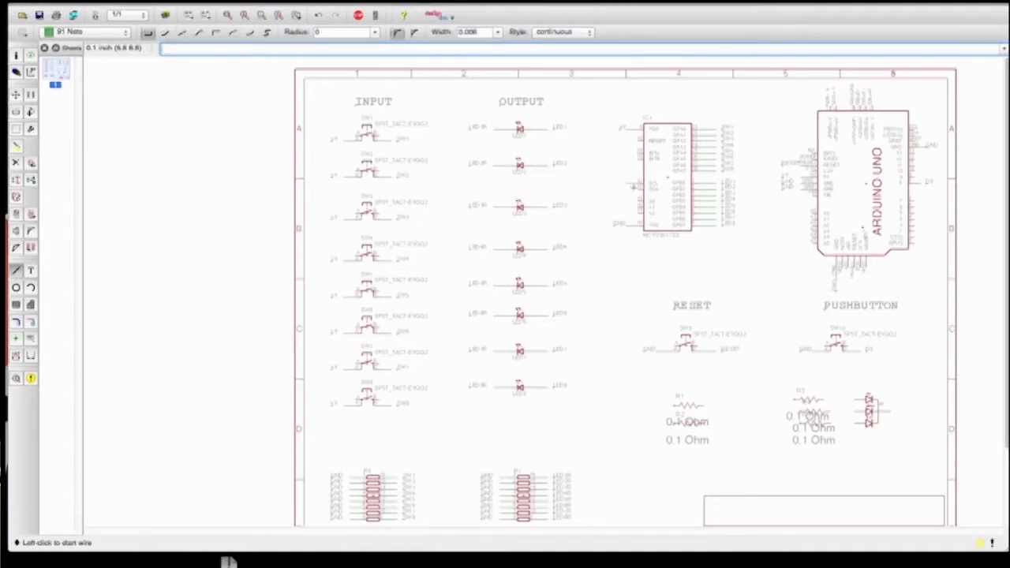
double_click(628, 188)
click(914, 128)
double_click(925, 128)
click(916, 135)
double_click(925, 135)
Step: Name the nets on the MCP23017's SCL and SDA pins I2C-SCL and I2C-SDA
click(16, 213)
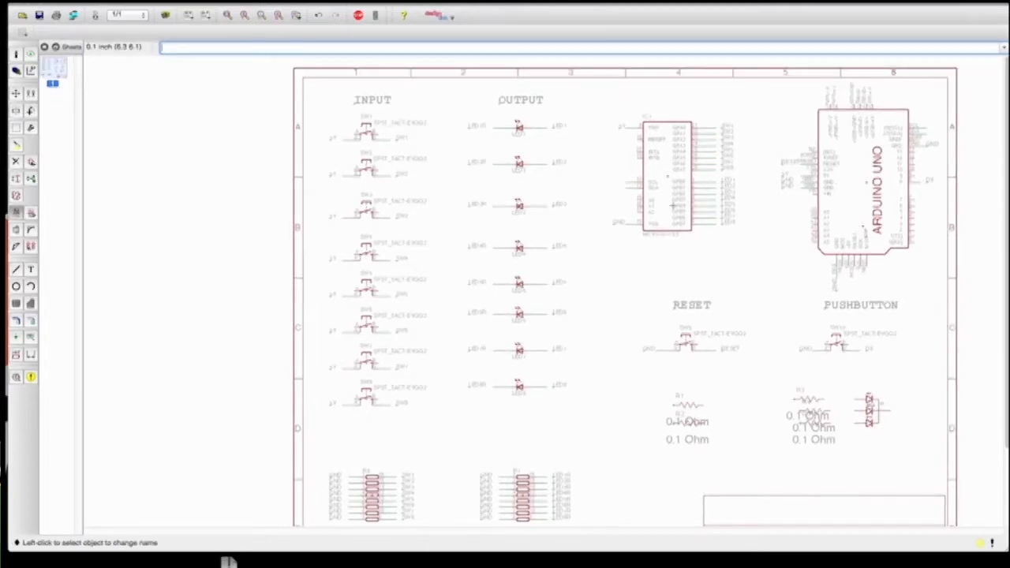
click(639, 186)
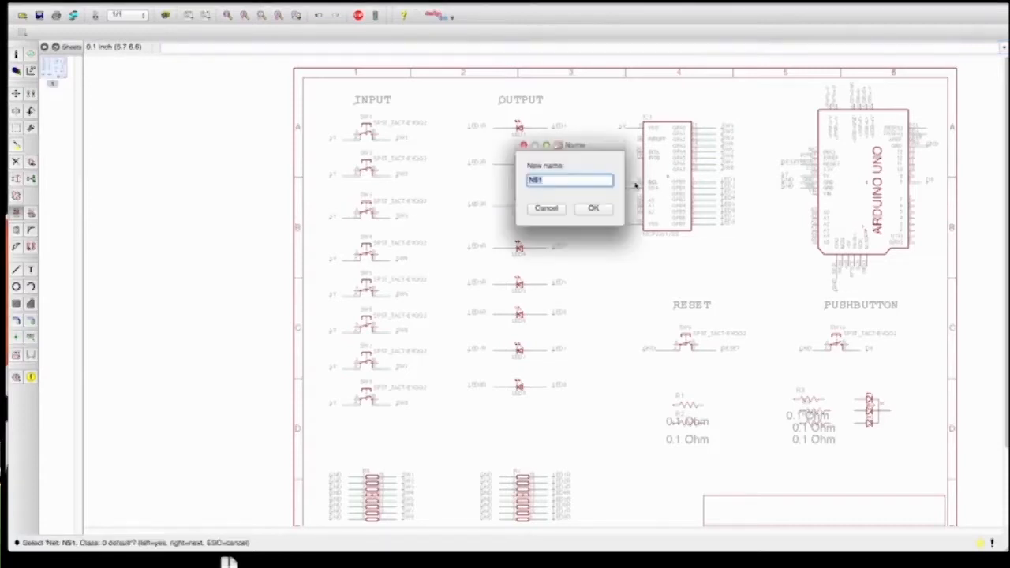
text(G2C-SCL)
key(Return)
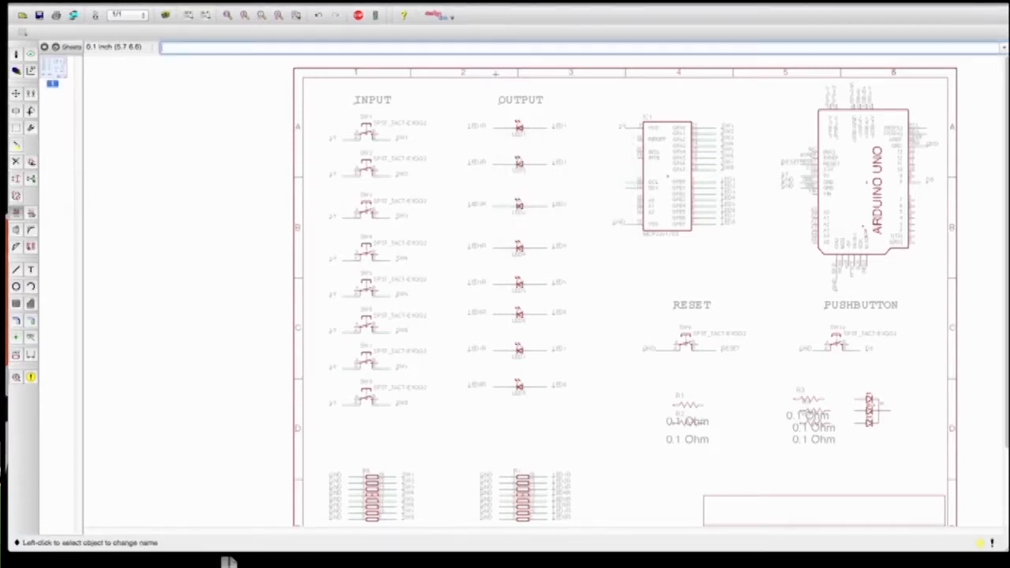
click(629, 191)
click(629, 191)
text(I2C-SDA)
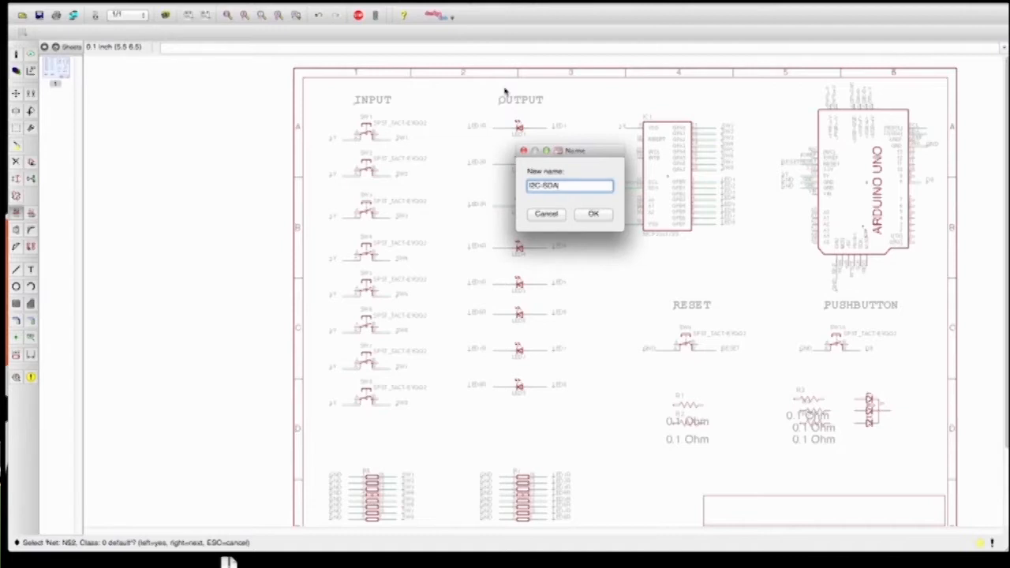
key(Return)
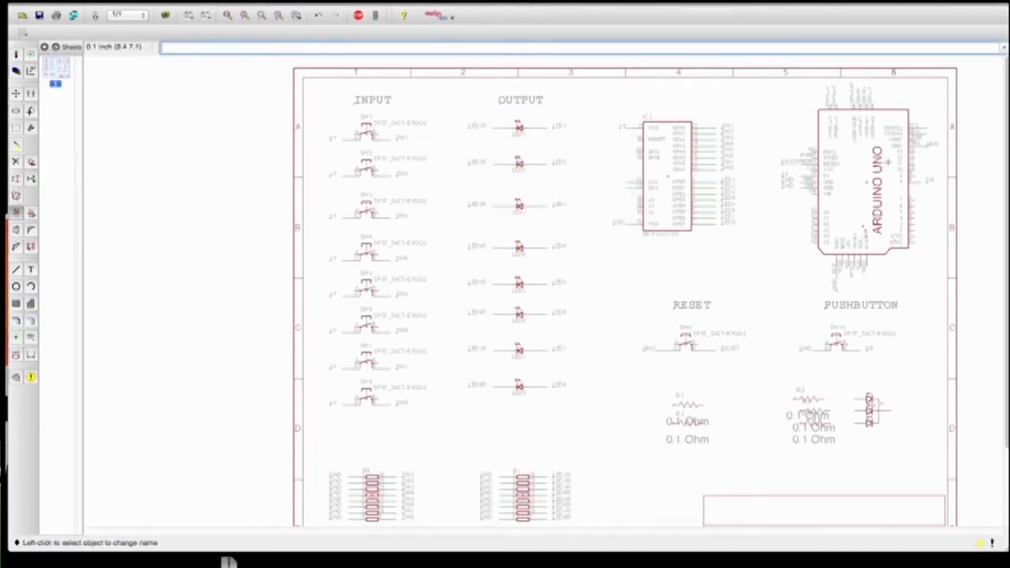
Step: Name the net on the Arduino's SCL pin ISC-SCL
click(929, 132)
click(929, 133)
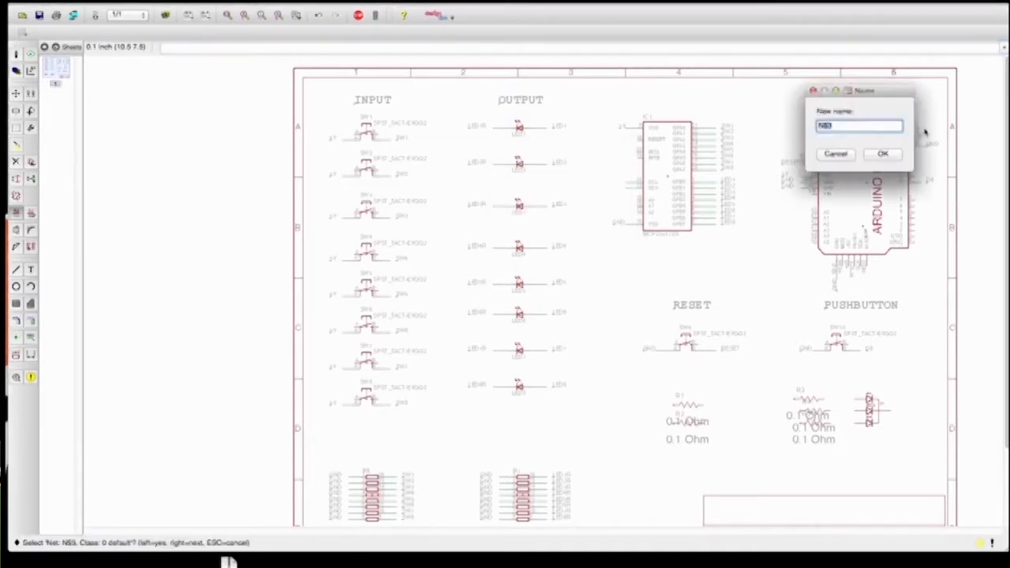
text(I2C-SCL)
key(Return)
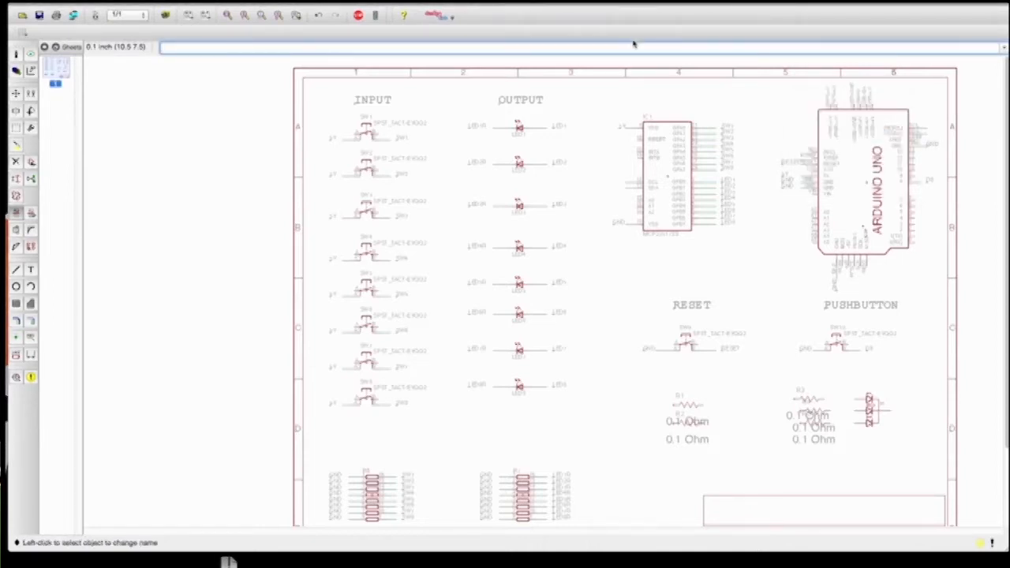
Step: Rename the net on the Arduino's SCL pin I2C-SCL and connect it to the MCP23017's SCL net
click(925, 131)
click(925, 131)
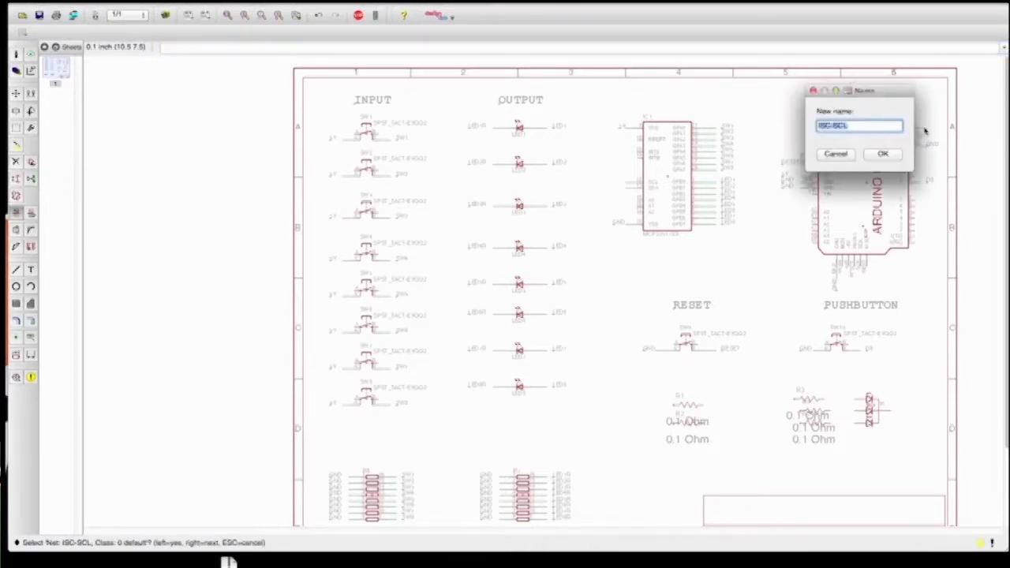
click(825, 126)
key(BackSpace)
text(2)
key(Return)
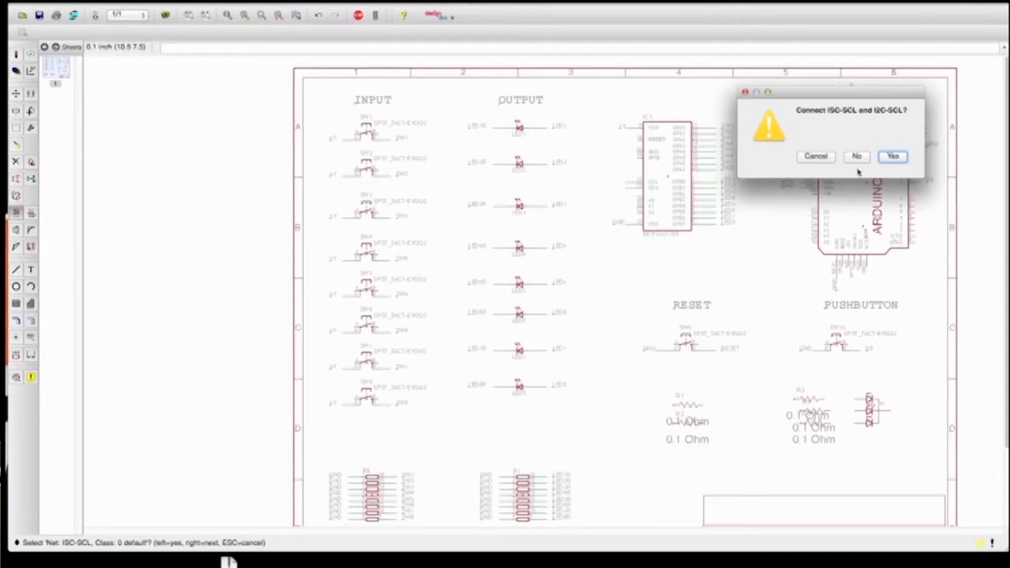
click(888, 158)
Step: Name the net on the Arduino's SDA pin I2C-SDA and connect it to the MCP23017's SDA net
click(923, 137)
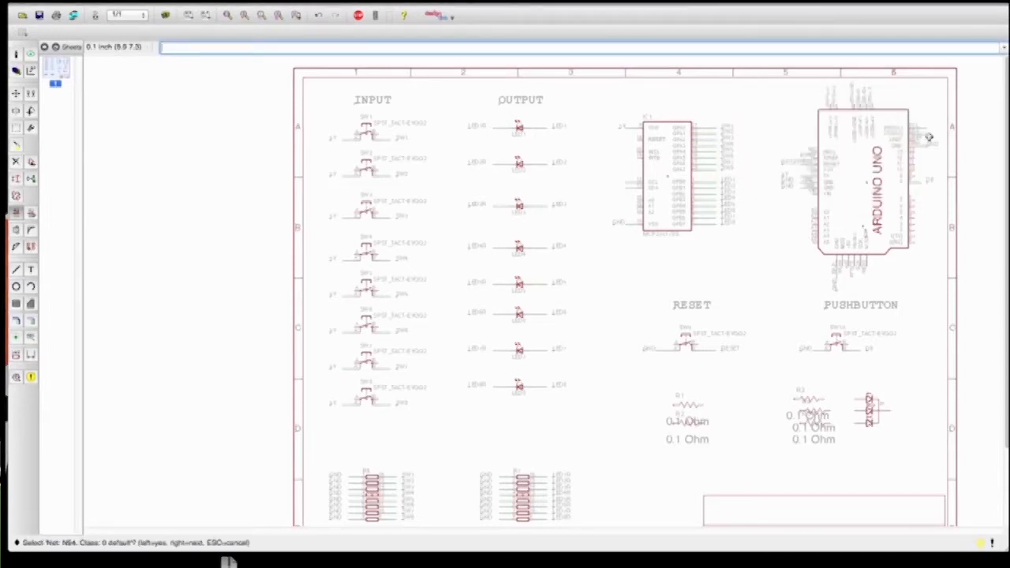
click(921, 139)
text(I2C-SDA)
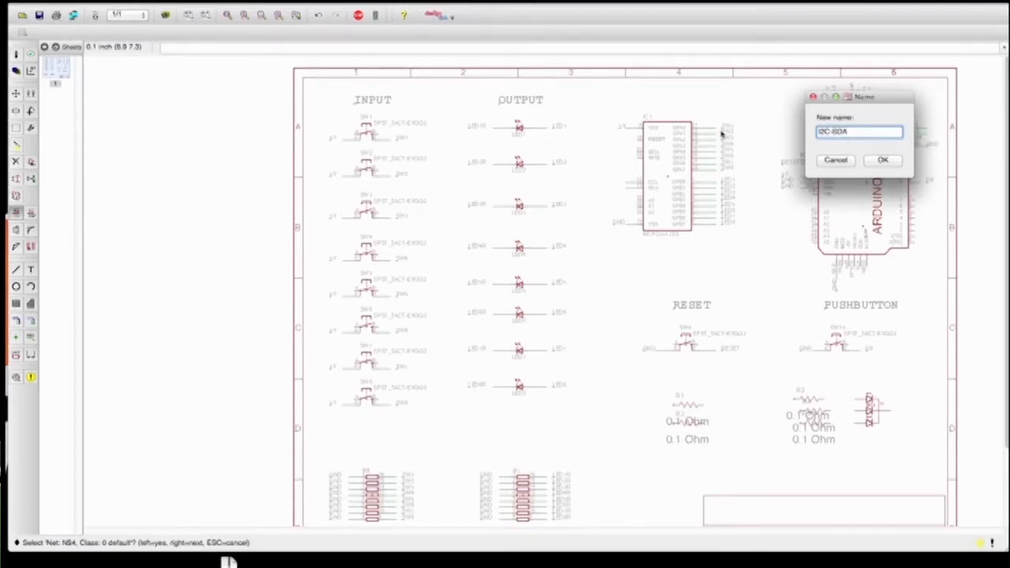
key(Return)
key(Return)
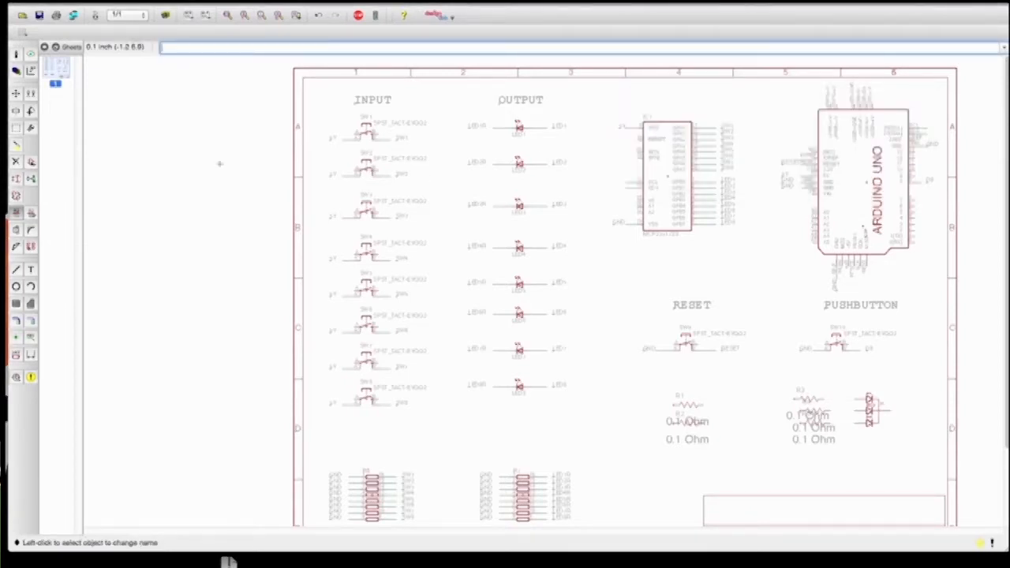
Step: Place labels on the I2C-SCL and I2C-SDA nets at the MCP23017's SCL and SDA pins
click(31, 337)
click(625, 186)
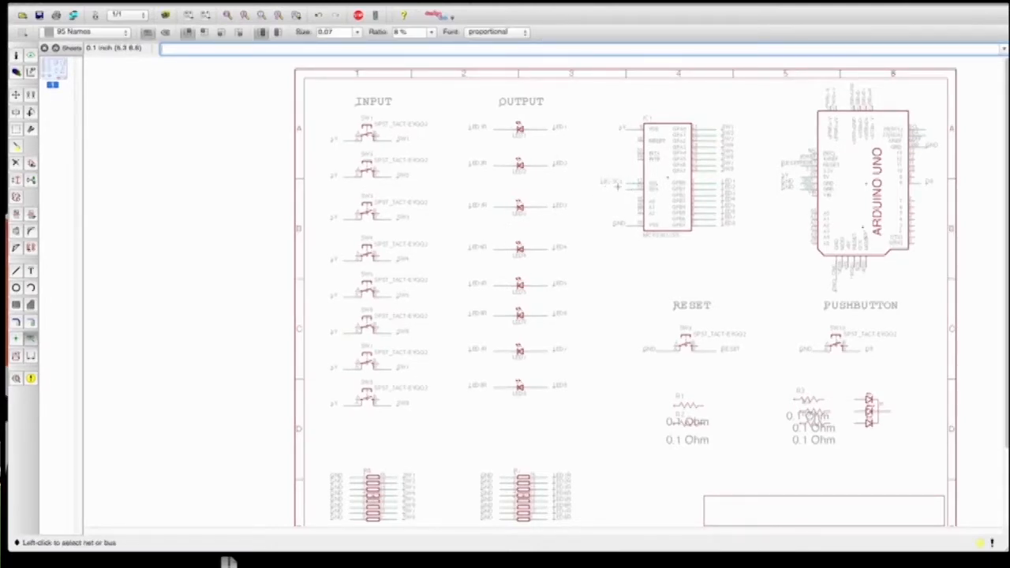
click(627, 191)
click(608, 192)
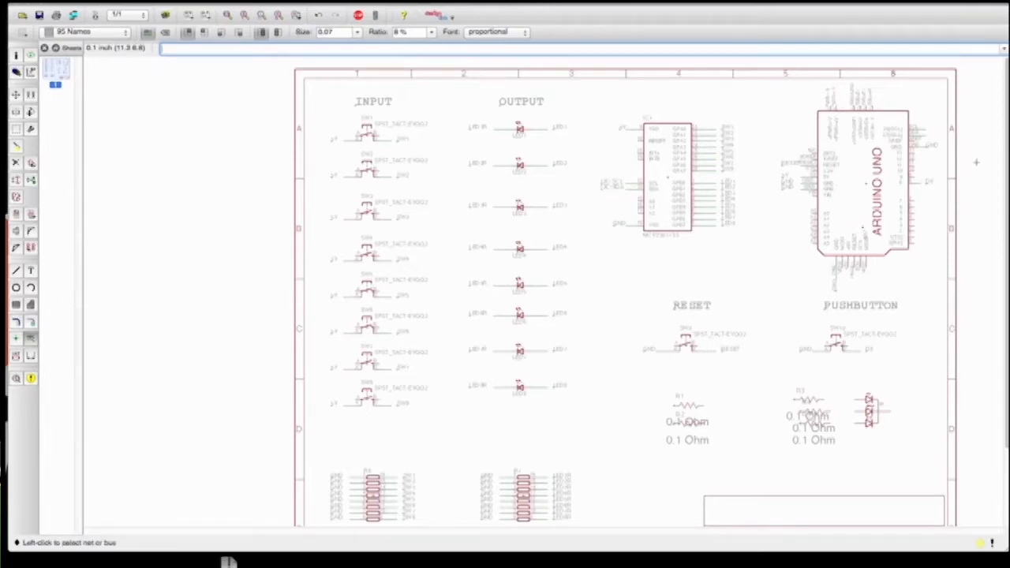
Step: Place labels on the I2C-SCL and I2C-SDA nets beside the Arduino Uno
click(931, 138)
click(930, 139)
click(931, 134)
click(932, 132)
click(931, 132)
click(946, 127)
click(16, 93)
click(17, 130)
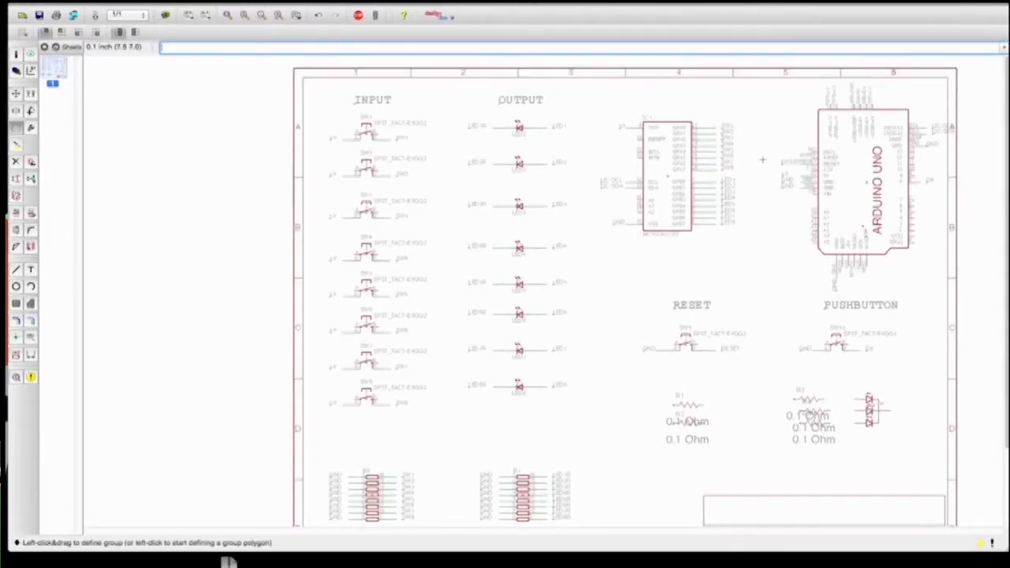
drag(800, 80, 960, 292)
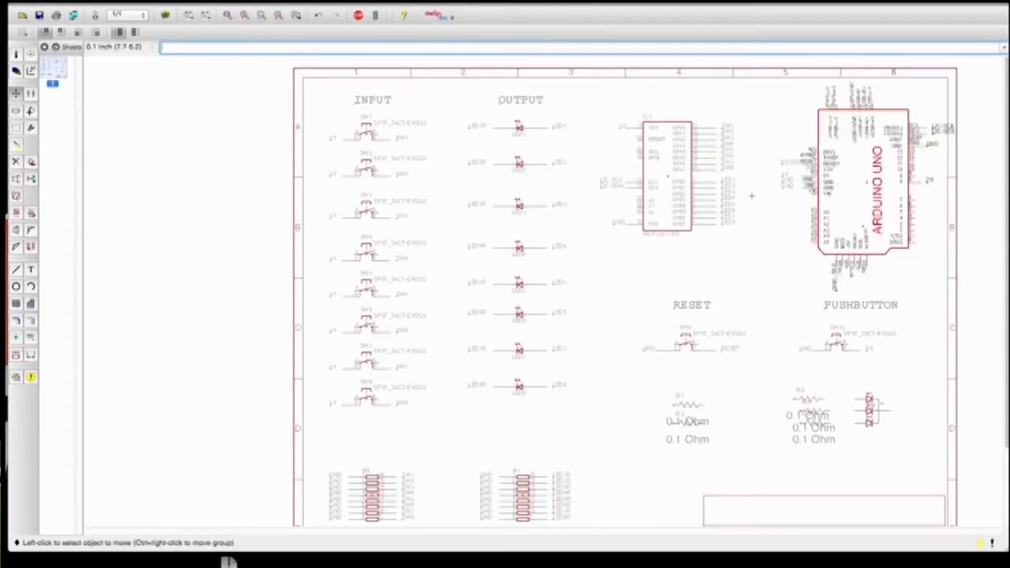
click(26, 128)
click(17, 129)
click(17, 128)
click(16, 93)
Step: Group the Arduino Uno with all its nets and labels, and move the group slightly toward the MCP23017
click(16, 129)
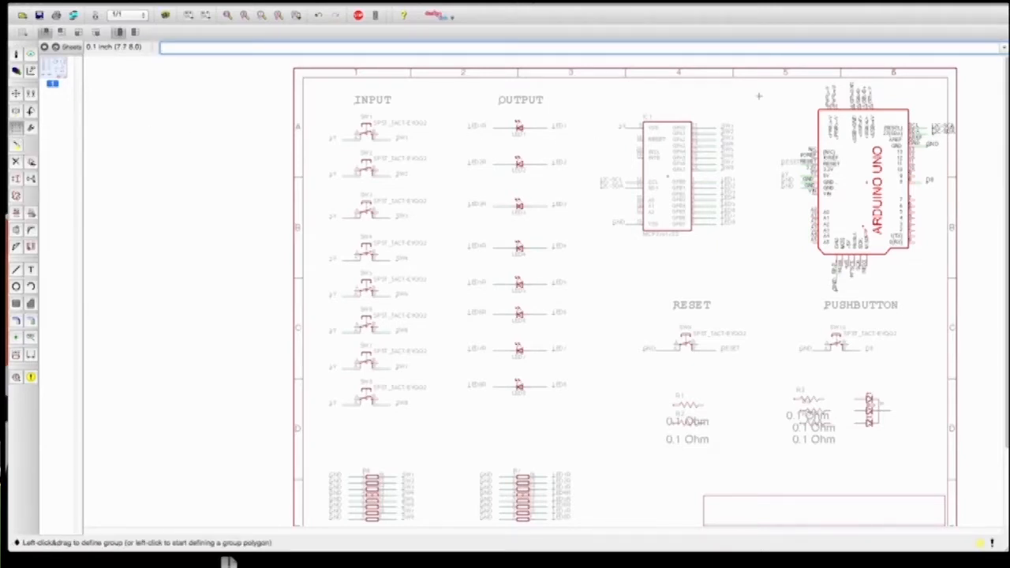
mouse_move(755, 82)
mouse_down()
mouse_move(808, 181)
mouse_move(982, 295)
mouse_up()
key(F7)
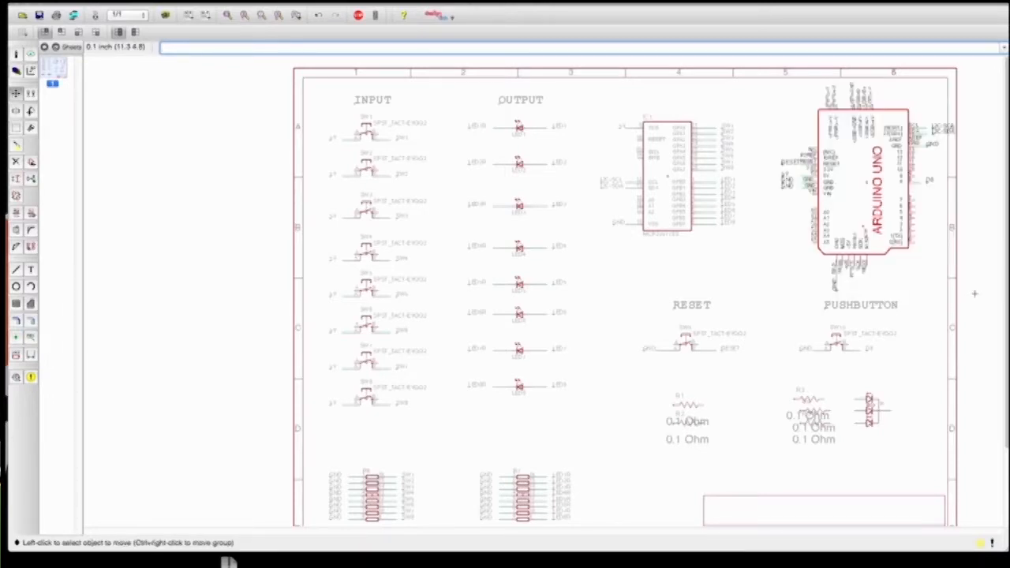
ctrl+right_click(877, 218)
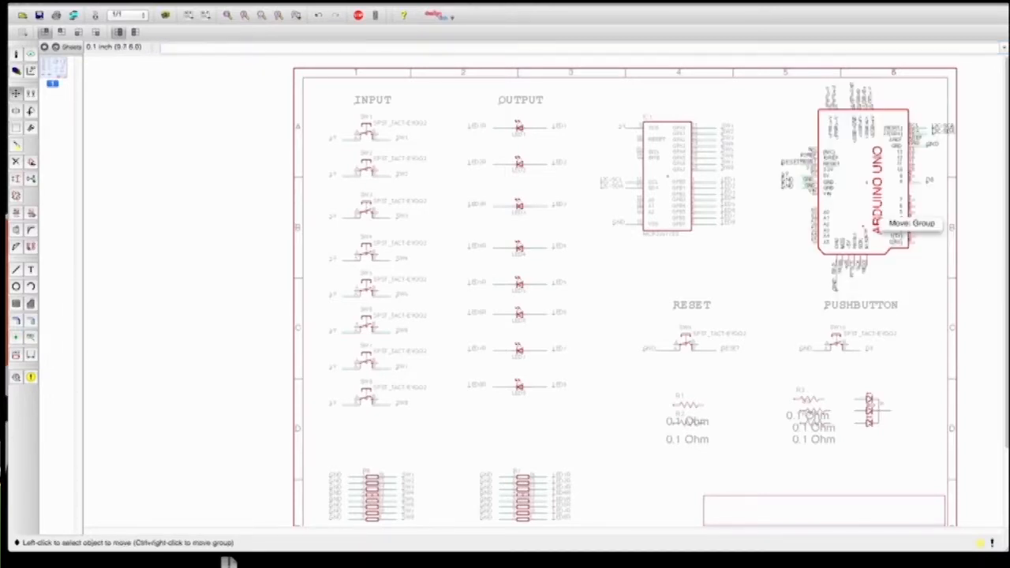
click(907, 224)
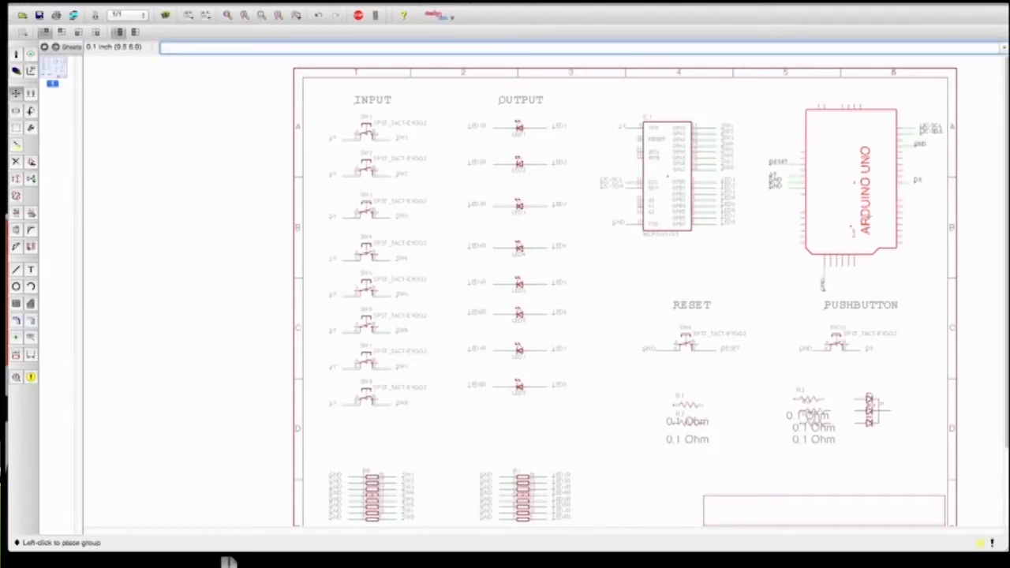
click(851, 229)
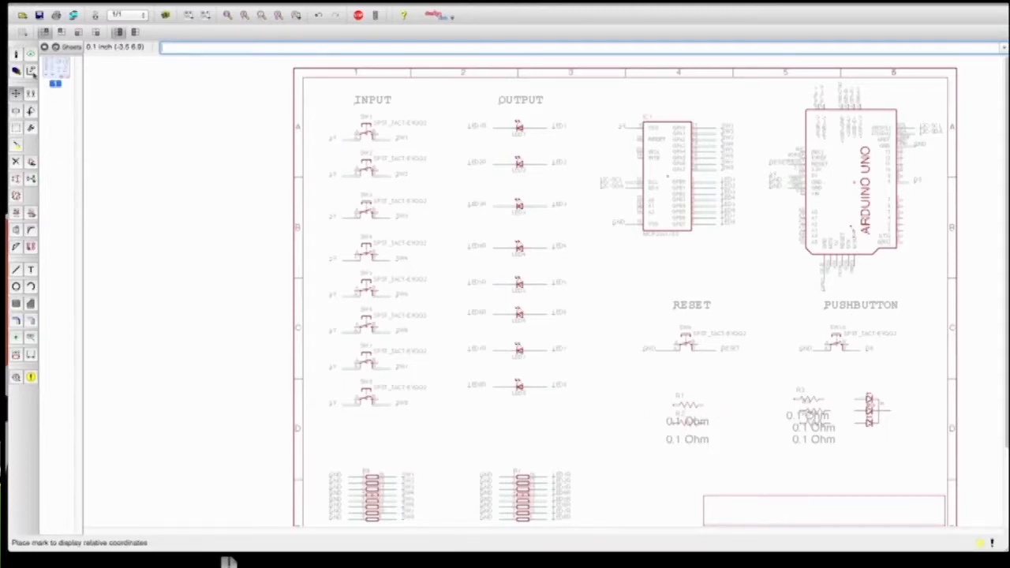
Step: Set resistor R1's value to 1.5k
click(18, 53)
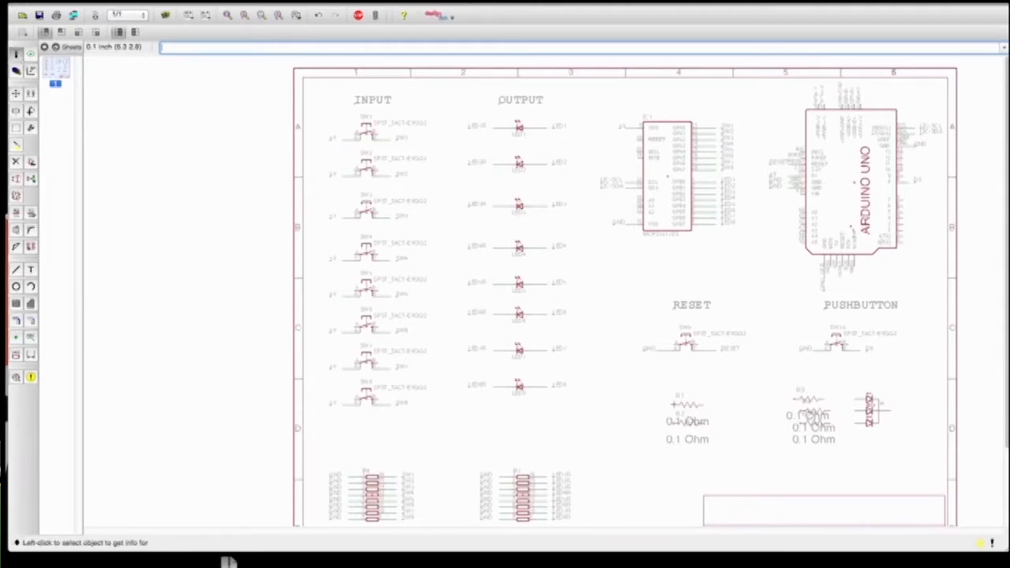
click(676, 408)
triple_click(540, 401)
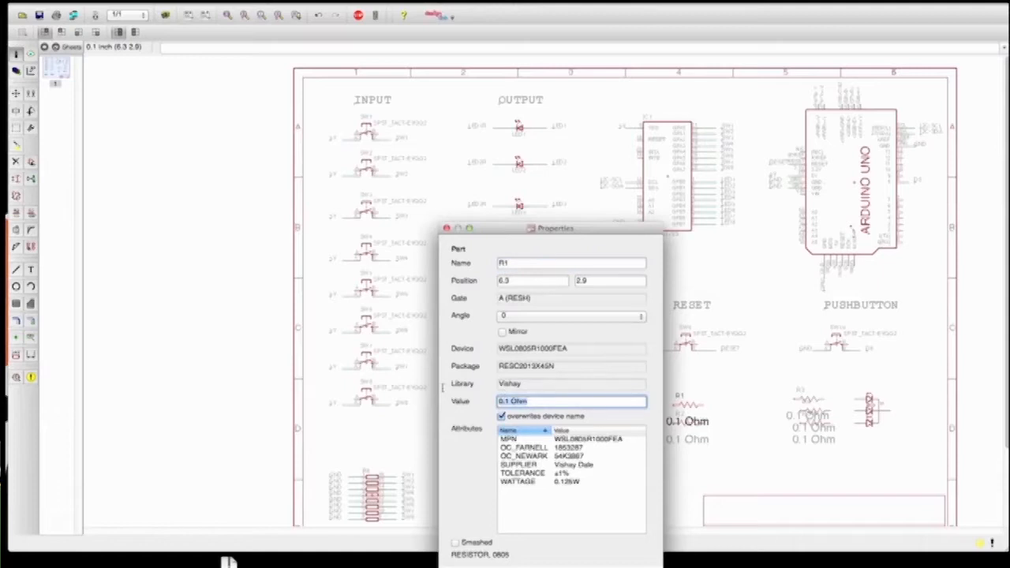
text(1.5K)
key(Return)
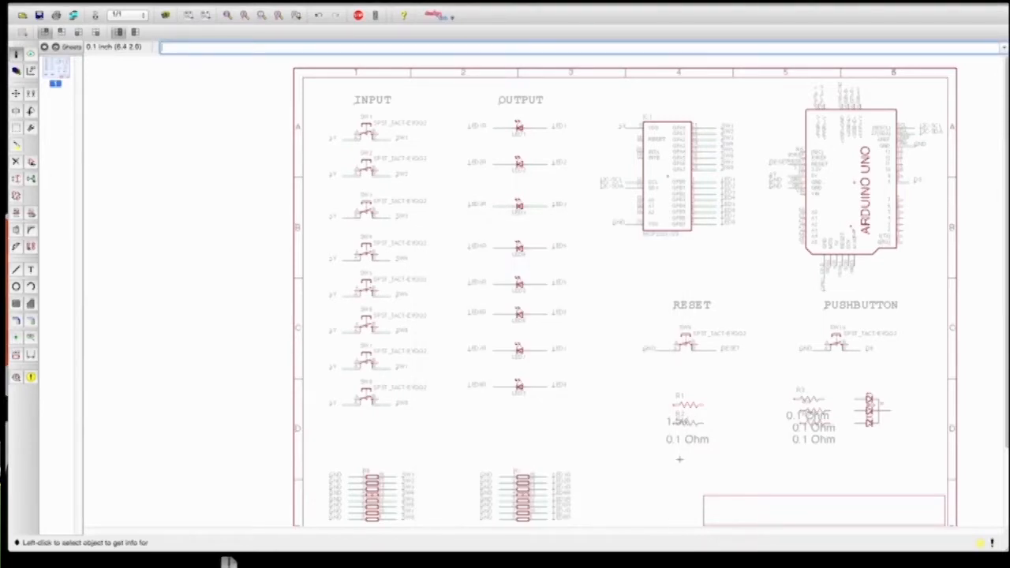
Step: Set resistor R2's value to 1.5k
click(683, 422)
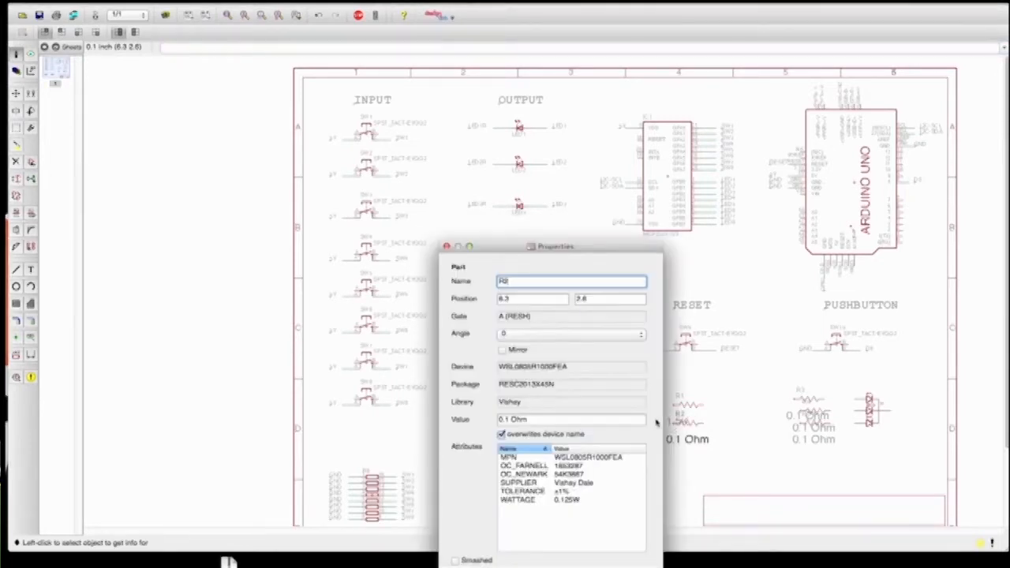
click(536, 419)
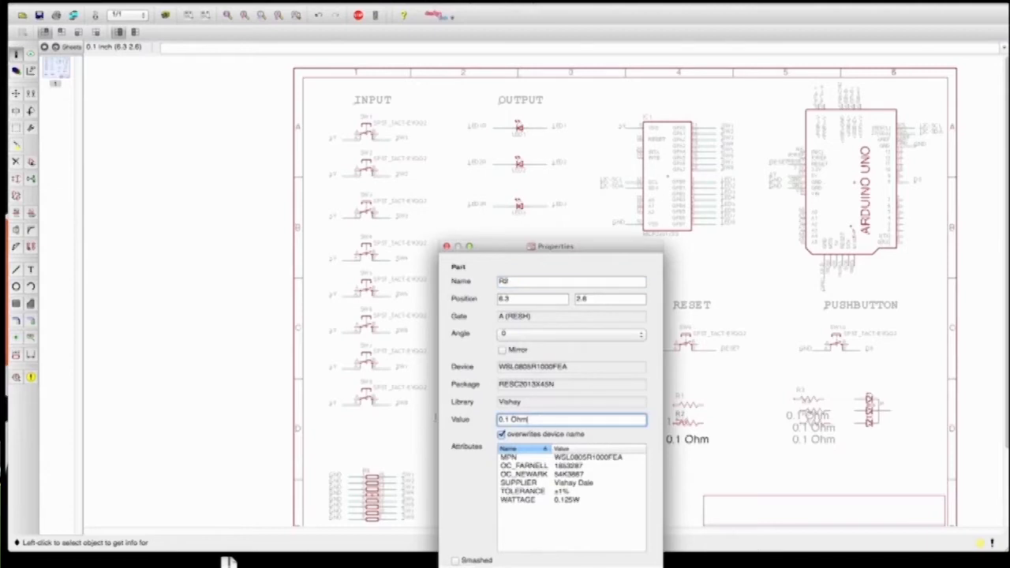
text(1)
key(Return)
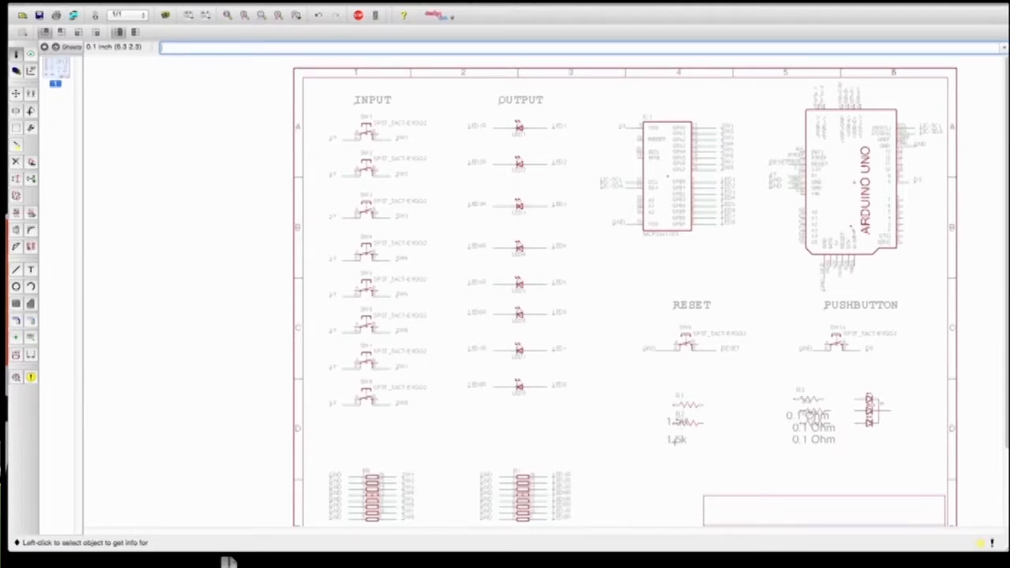
Step: Draw short net wires outward from both ends of resistors R1 and R2
click(30, 270)
click(29, 358)
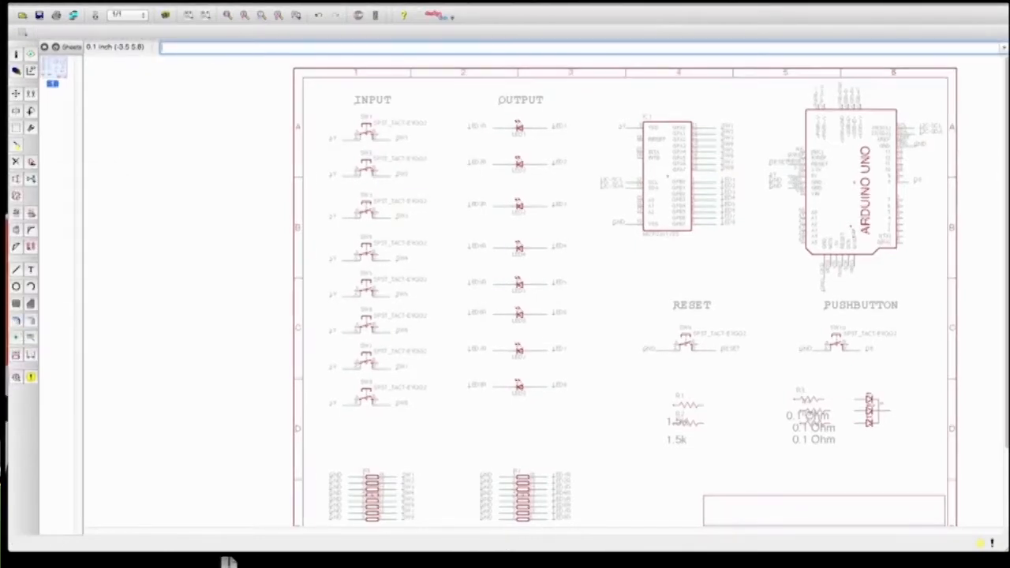
click(16, 269)
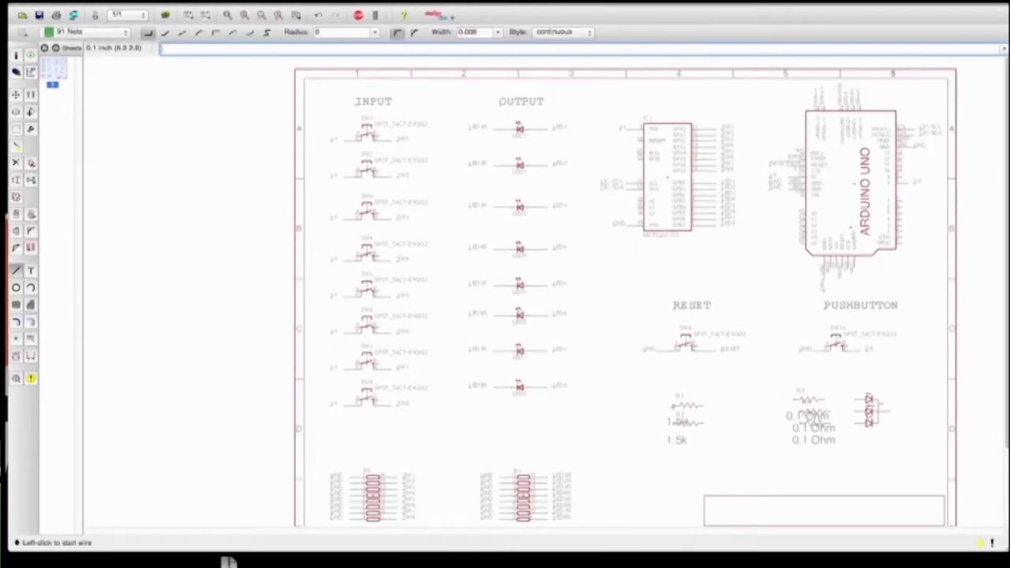
double_click(656, 405)
click(665, 423)
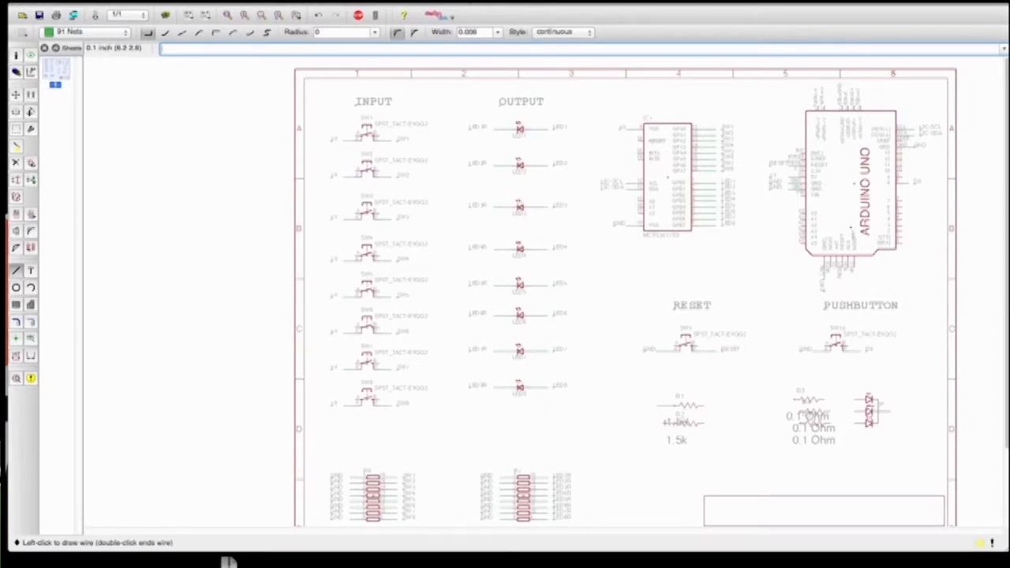
double_click(659, 423)
click(704, 406)
double_click(716, 405)
click(704, 424)
double_click(718, 424)
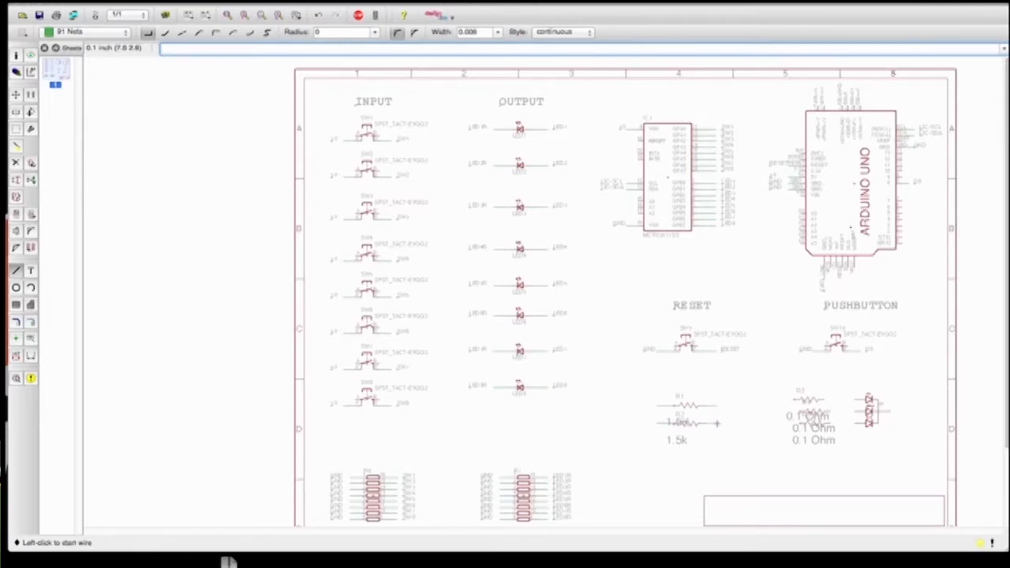
Step: Name the nets on the left ends of R1 and R2 5V and connect them to the existing 5V net
click(17, 214)
click(661, 409)
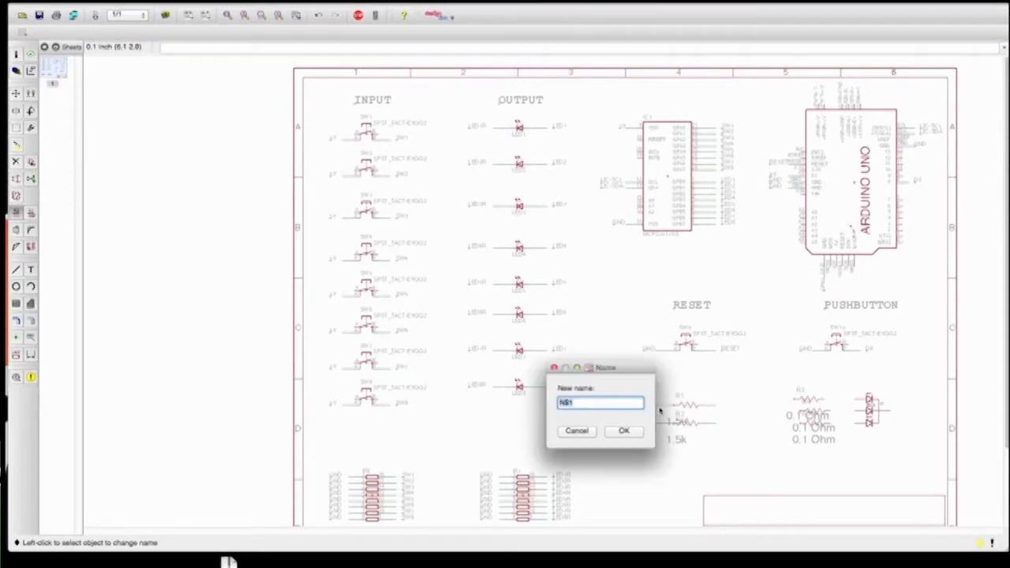
text(5V)
key(Return)
key(Return)
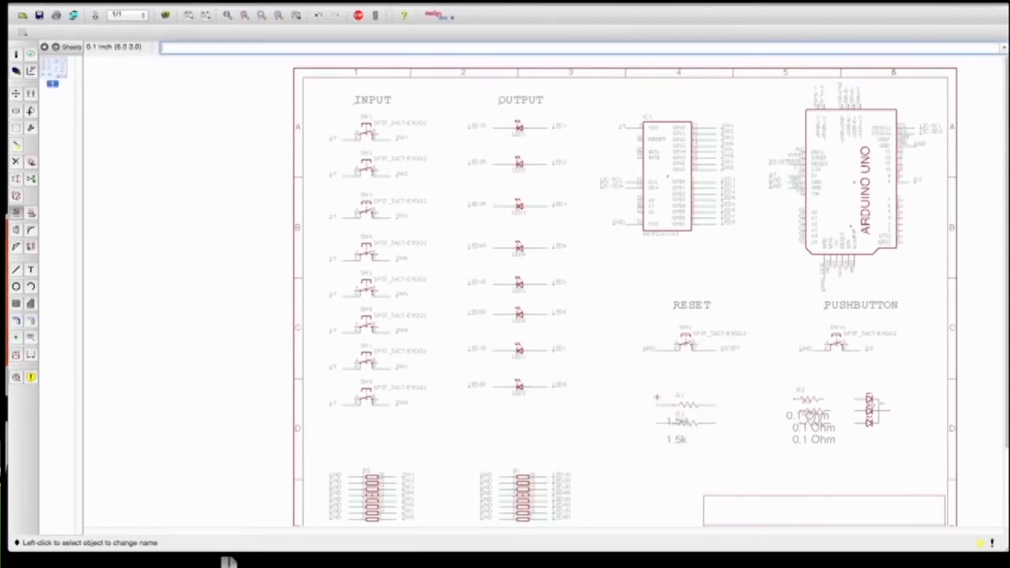
click(660, 426)
text(5V)
key(Return)
key(Return)
Step: Name the net on R1's right end ISC-SDA
click(707, 408)
text(I2C-SDA)
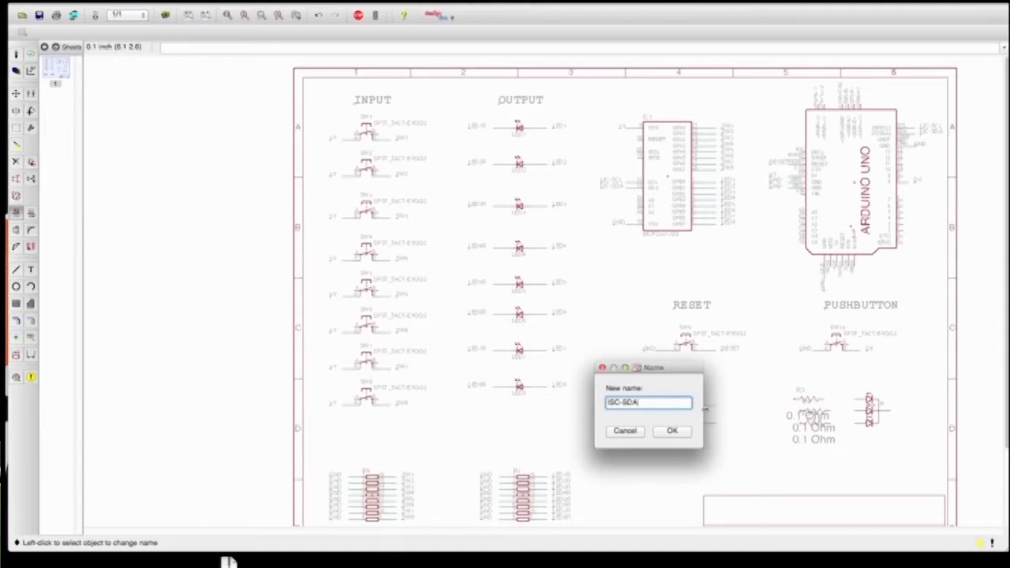
key(Return)
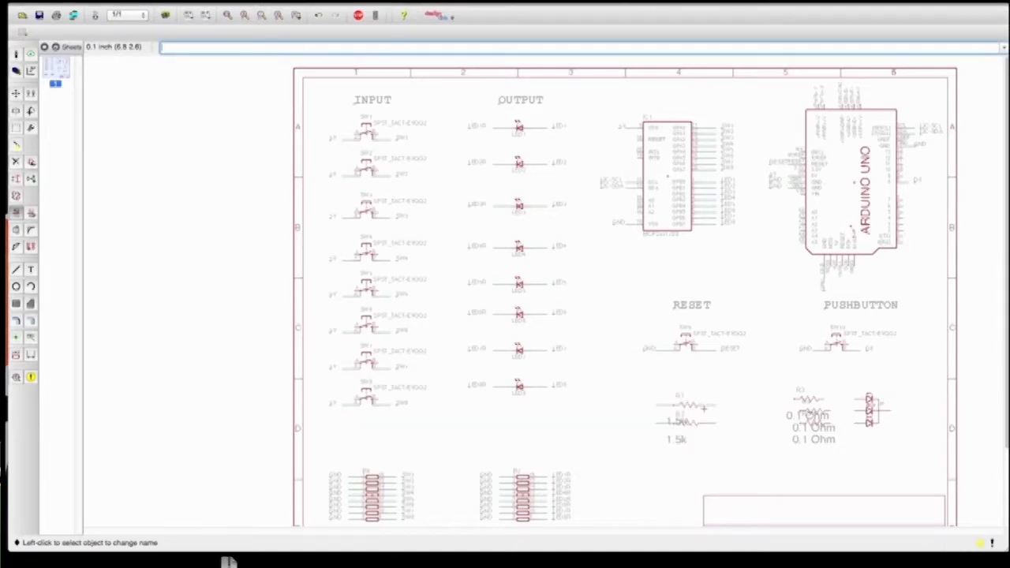
Step: Rename the net on R1's right end I2C-SDA and connect it to the existing I2C-SDA net
click(714, 411)
text(I2C-SDA)
key(Return)
key(Return)
Step: Name the net on R2's right end I2C-SCL and connect it to the existing I2C-SCL net
click(711, 426)
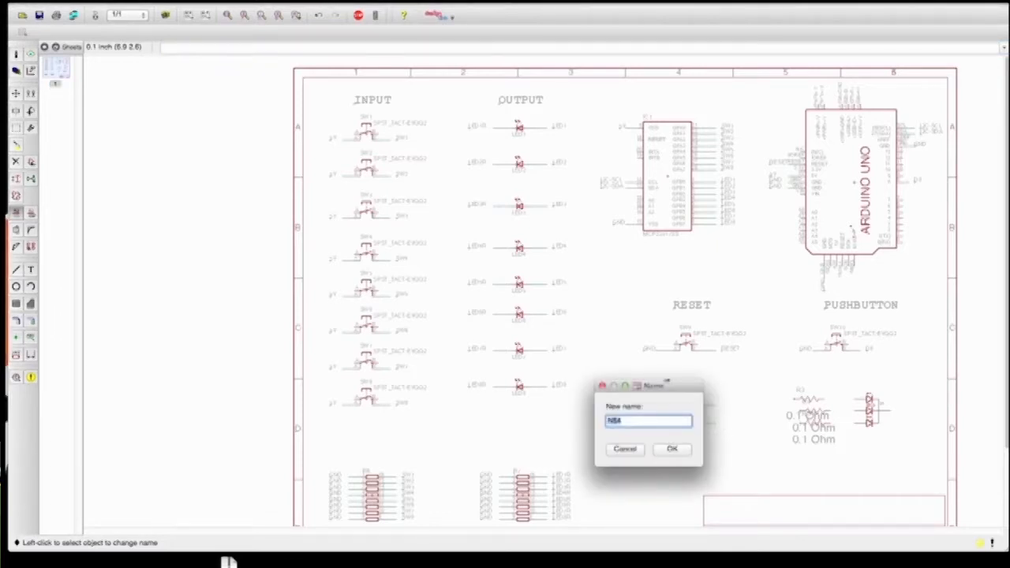
text(I2C-SCL)
key(Return)
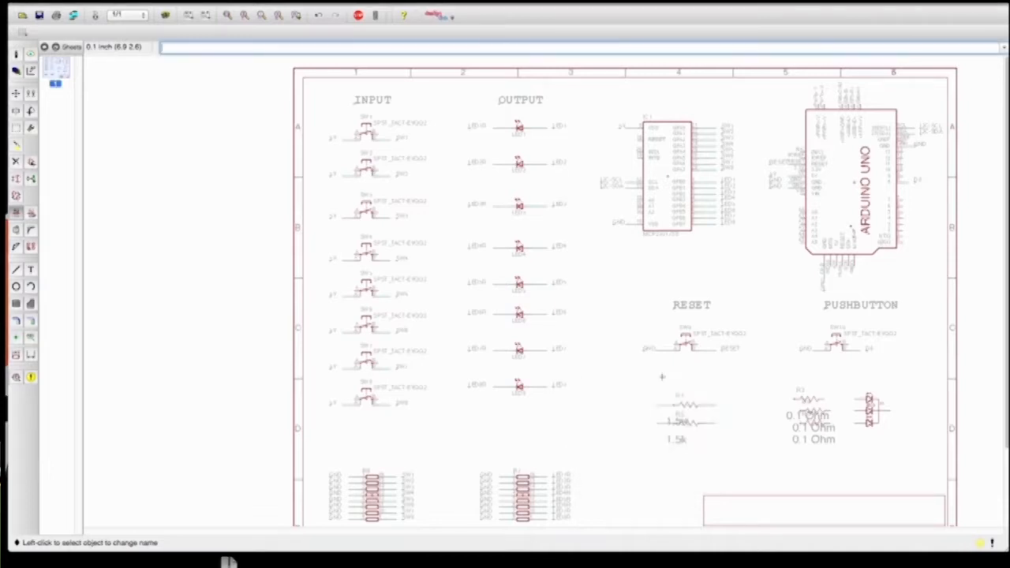
key(Return)
Step: Label the nets at both ends of R1 and R2 with 5V, I2C-SDA and I2C-SCL
click(31, 338)
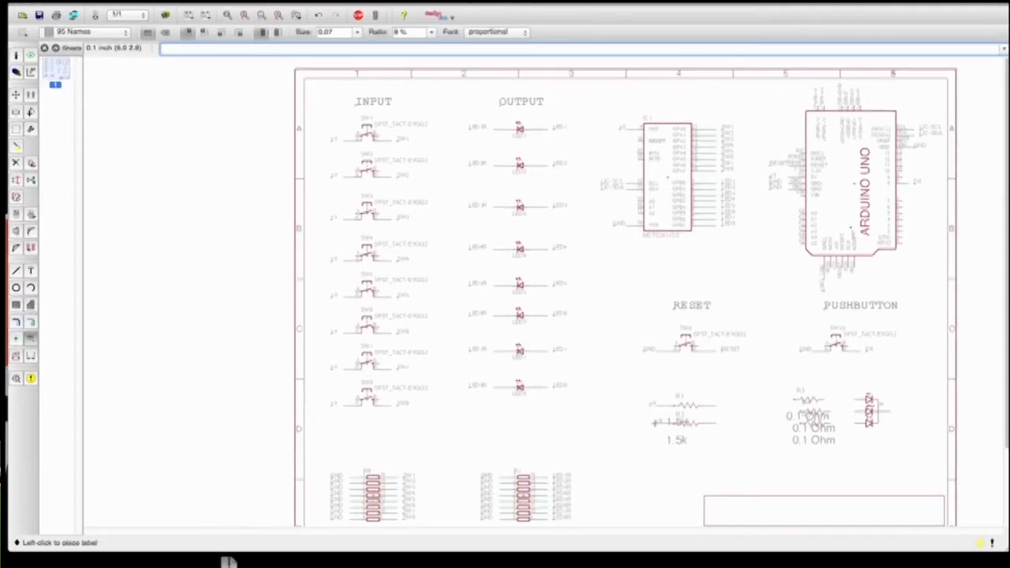
click(718, 405)
click(719, 405)
click(718, 423)
click(720, 424)
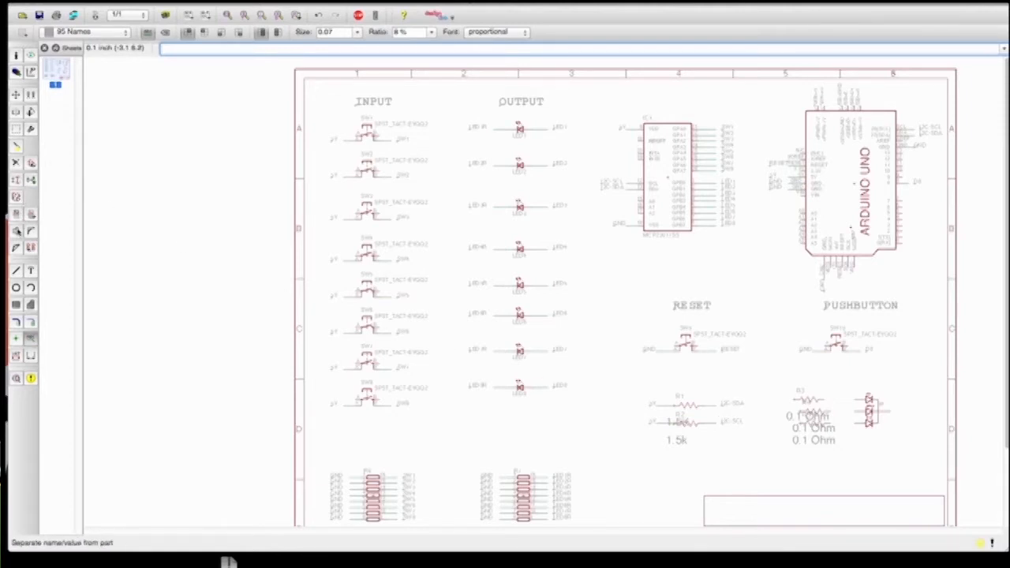
Step: Smash R1 and R2 to separate their texts from the symbols, and delete R1's value text
click(17, 231)
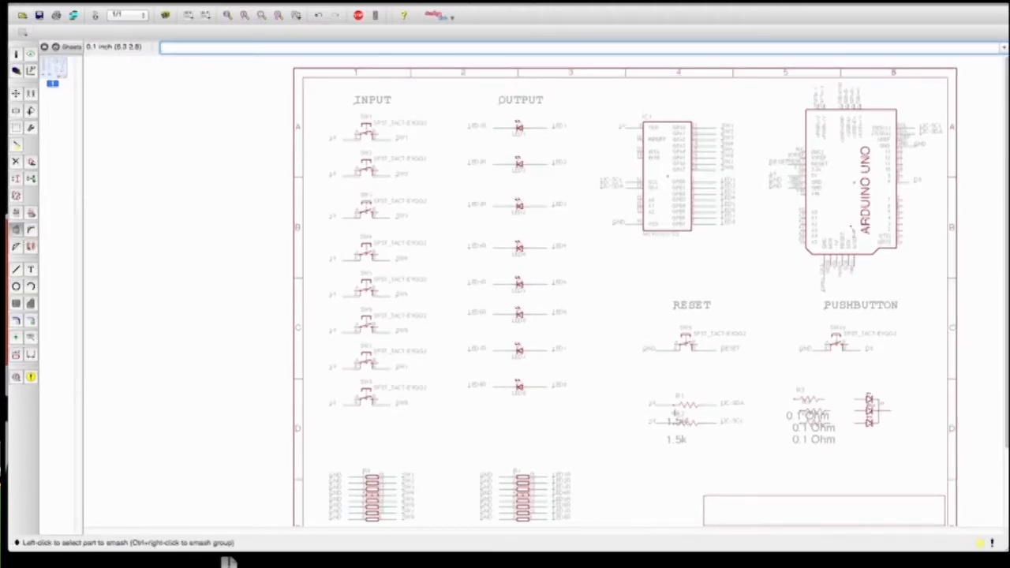
click(679, 407)
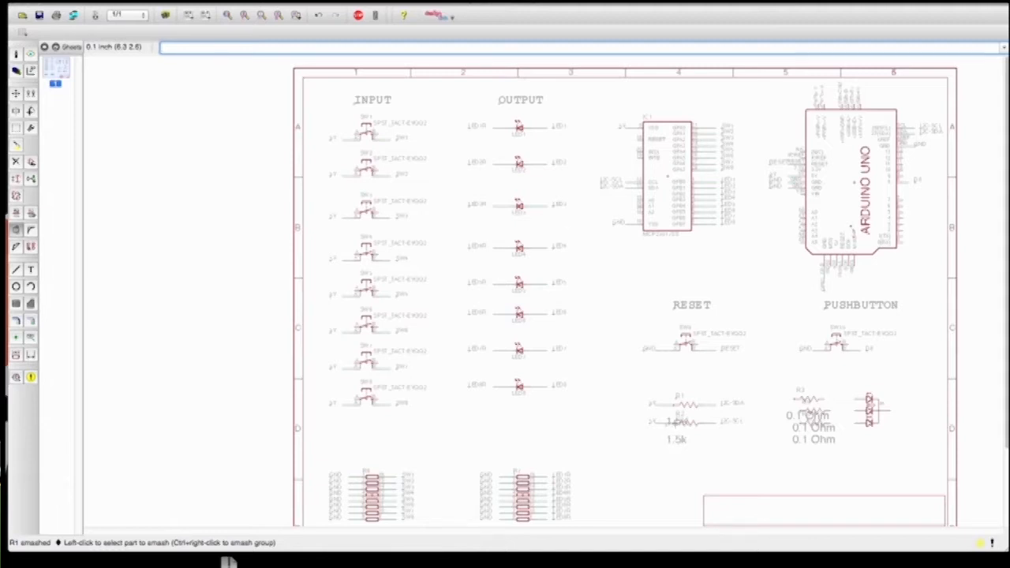
click(675, 421)
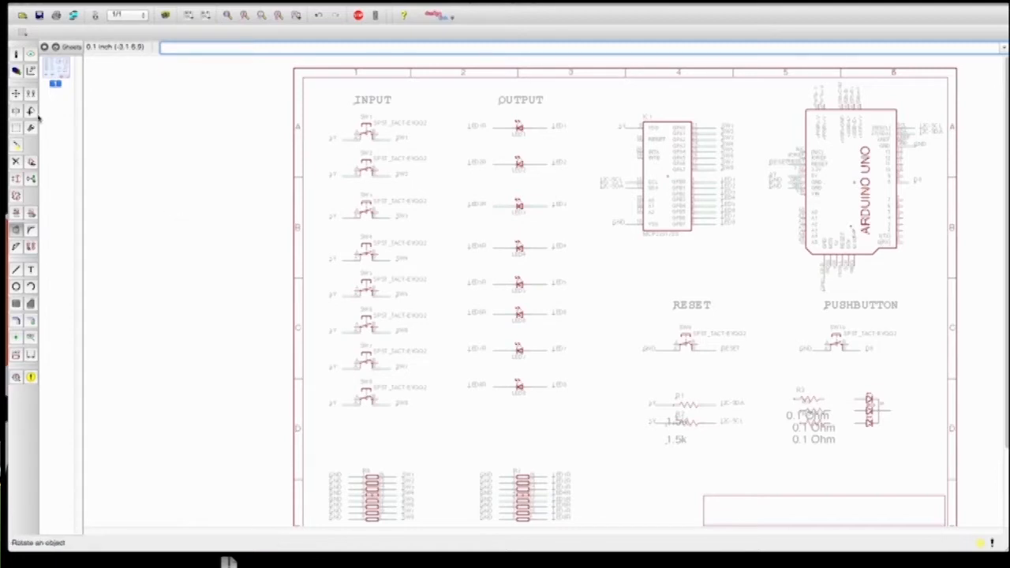
click(15, 162)
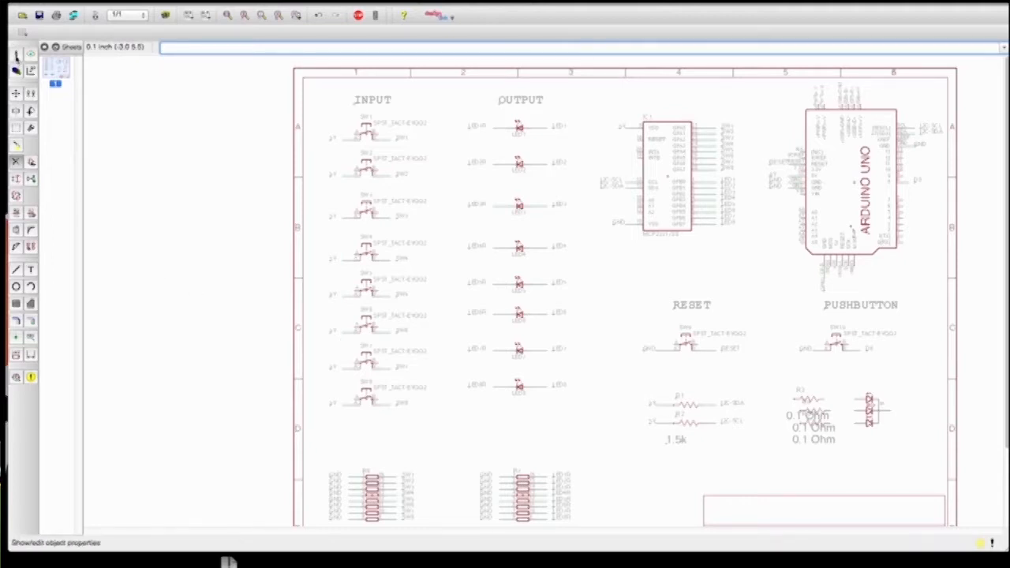
Step: Move R2's 1.5k value text to the right so it sits centred beneath the resistor
click(16, 93)
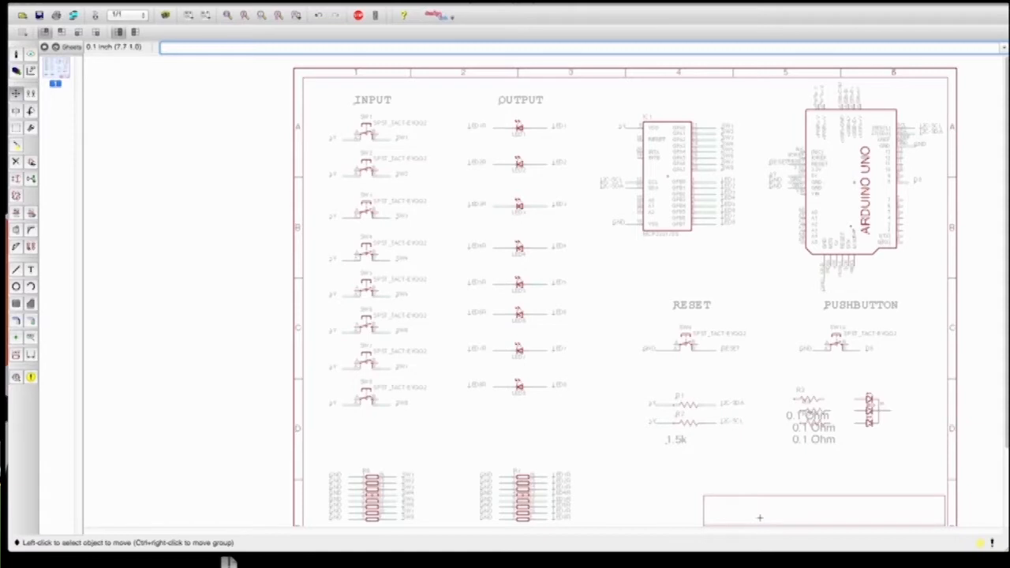
click(667, 446)
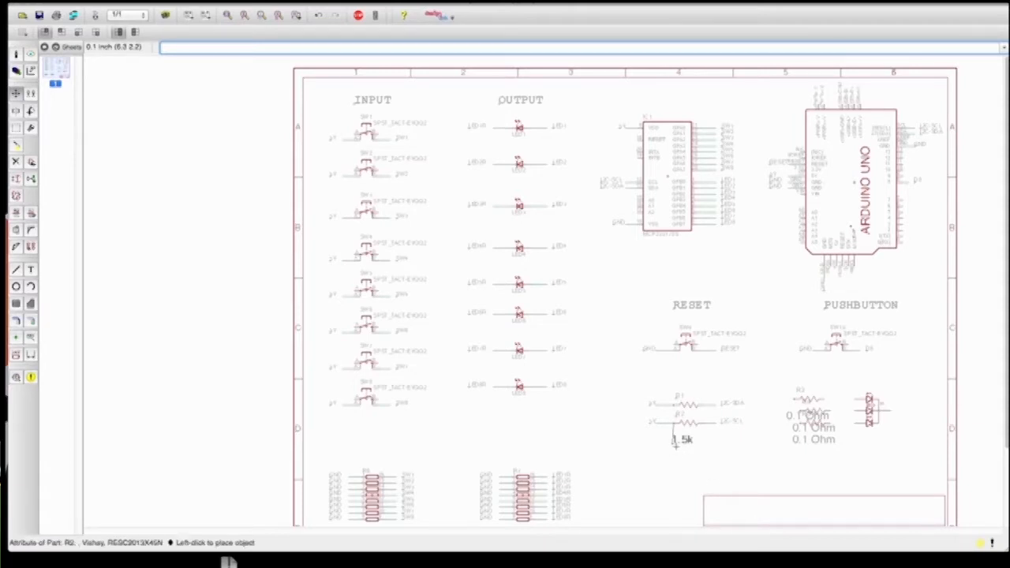
click(677, 444)
Step: Reposition the name texts of R2 and R1 so each sits centred just above its resistor
click(682, 421)
click(683, 421)
click(684, 415)
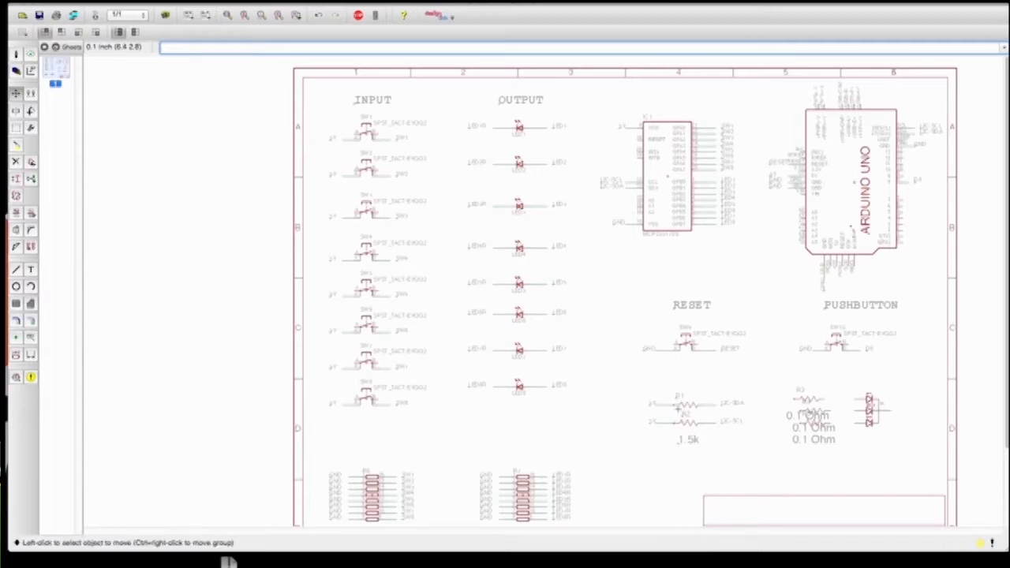
click(676, 401)
click(677, 401)
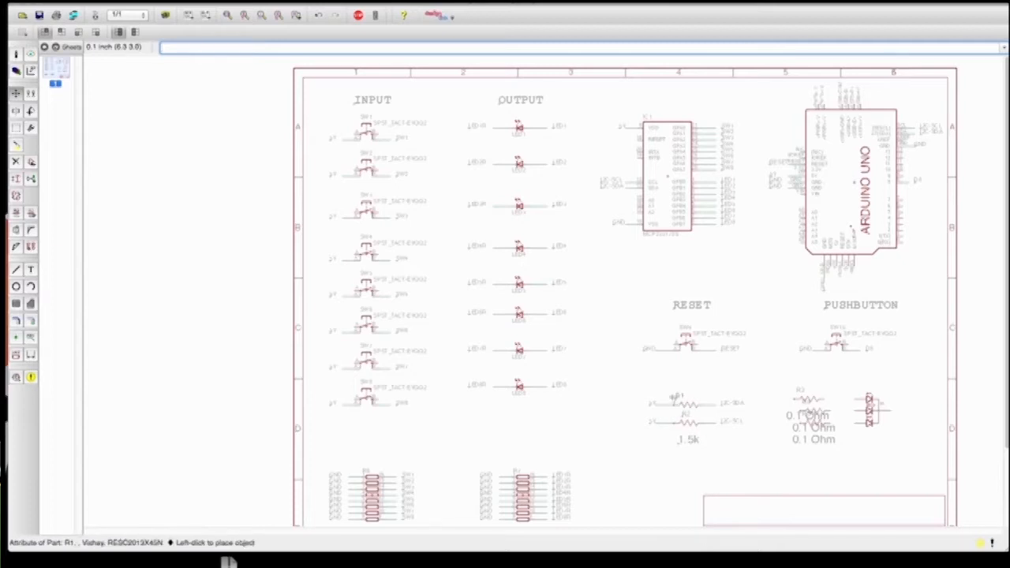
click(681, 397)
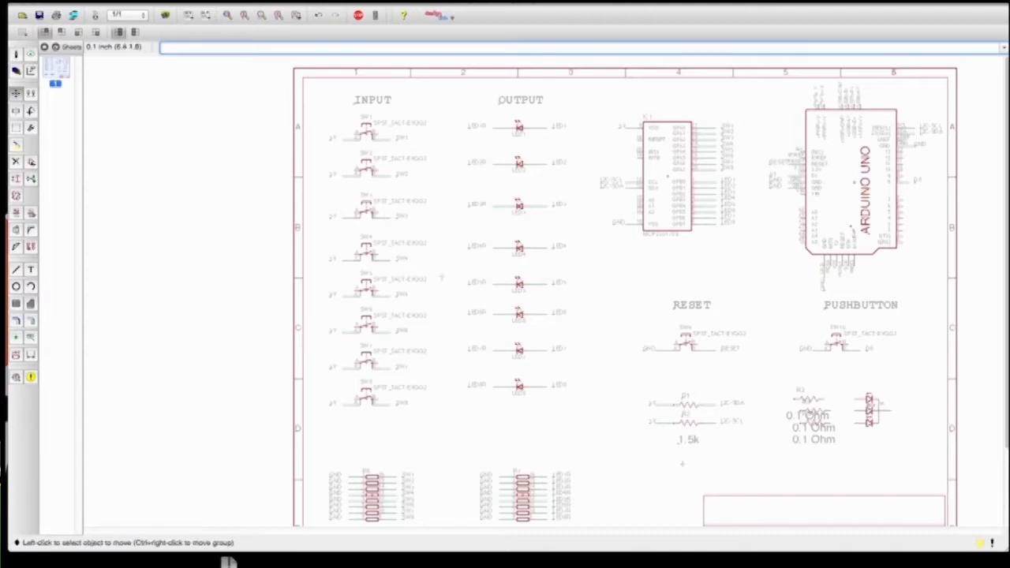
Step: Copy the RESET heading to just above resistors R1 and R2 and change the copy's text to I2C LIFT
click(31, 93)
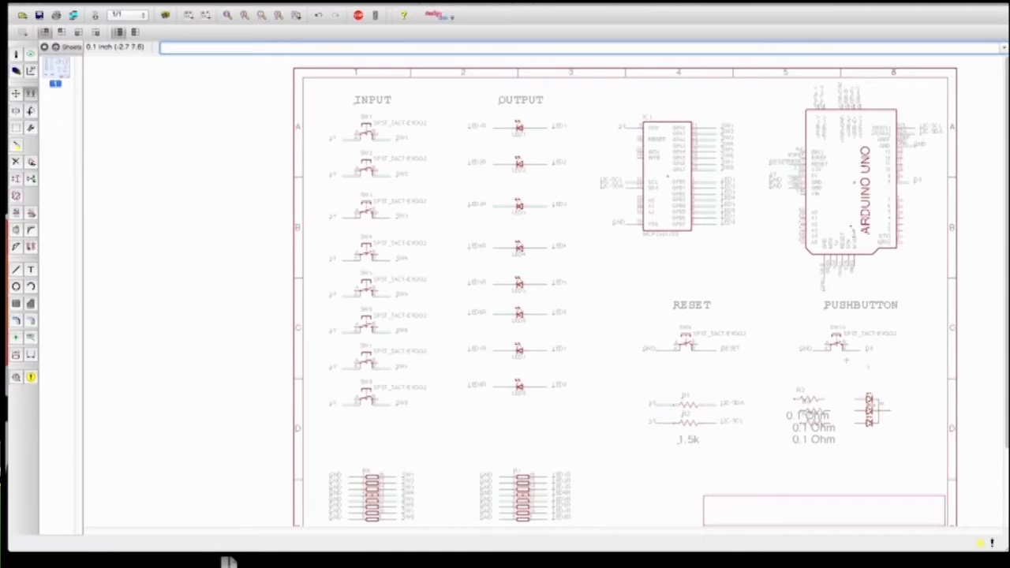
click(676, 310)
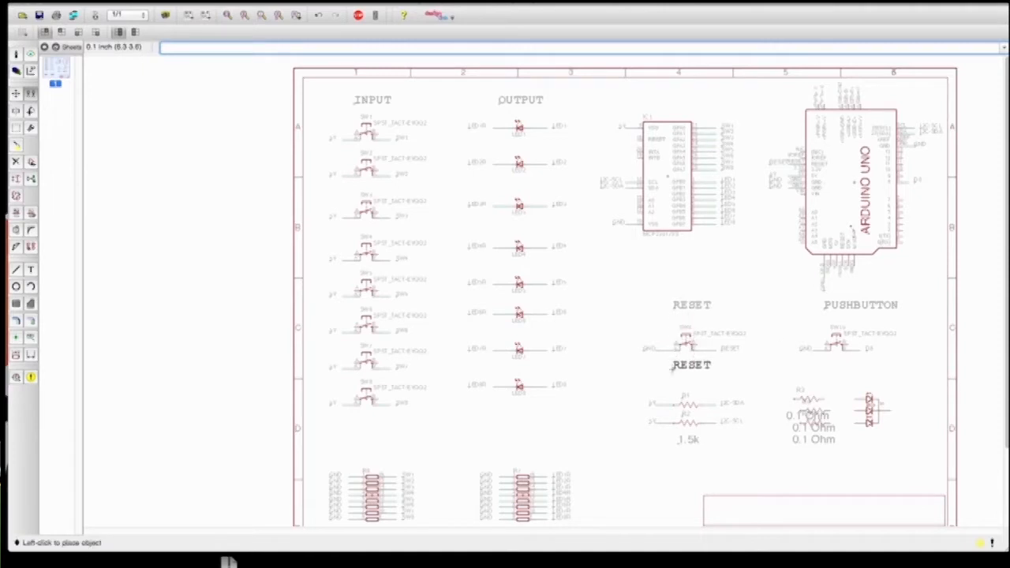
click(668, 382)
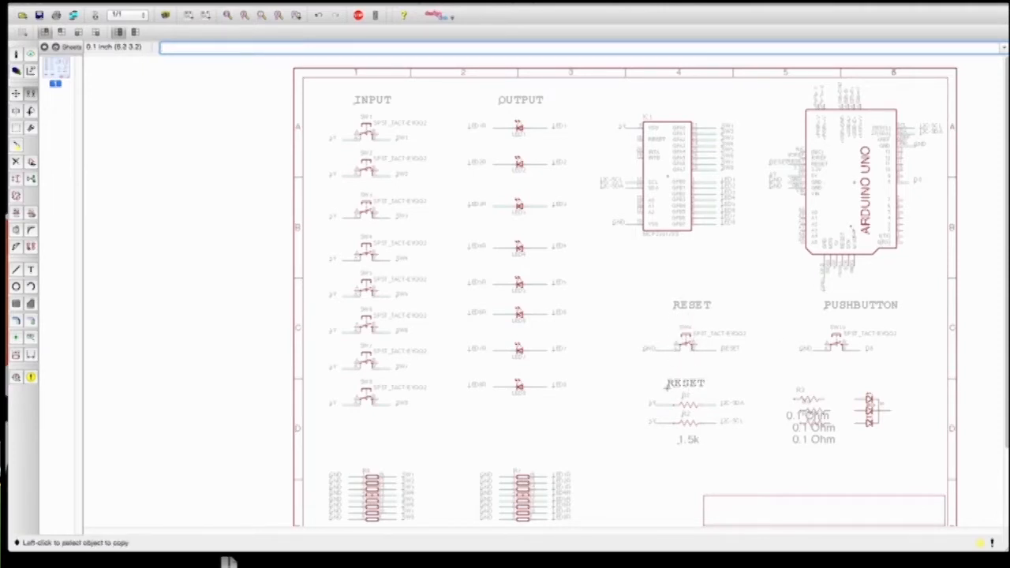
click(16, 54)
click(670, 384)
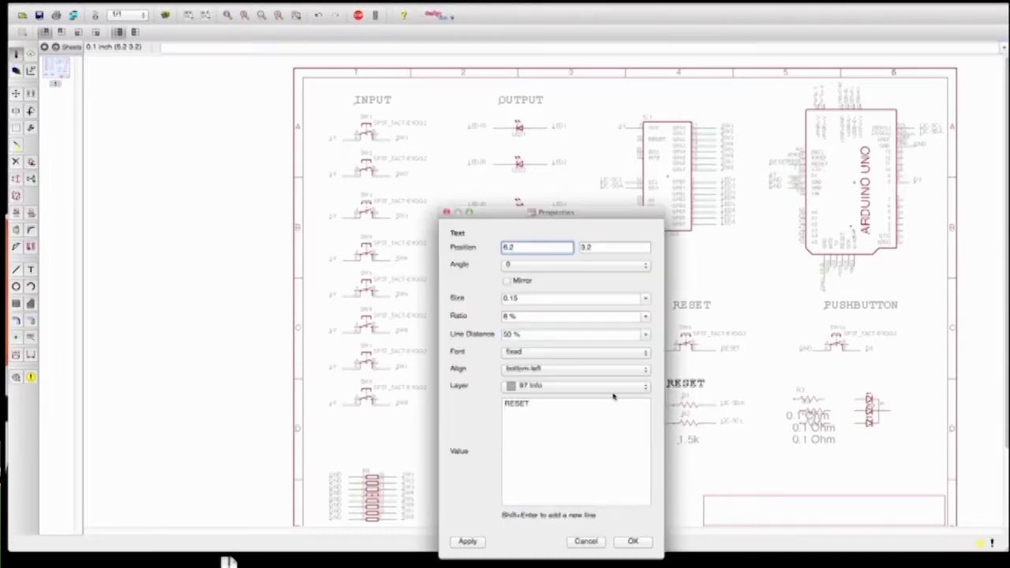
drag(558, 408, 285, 380)
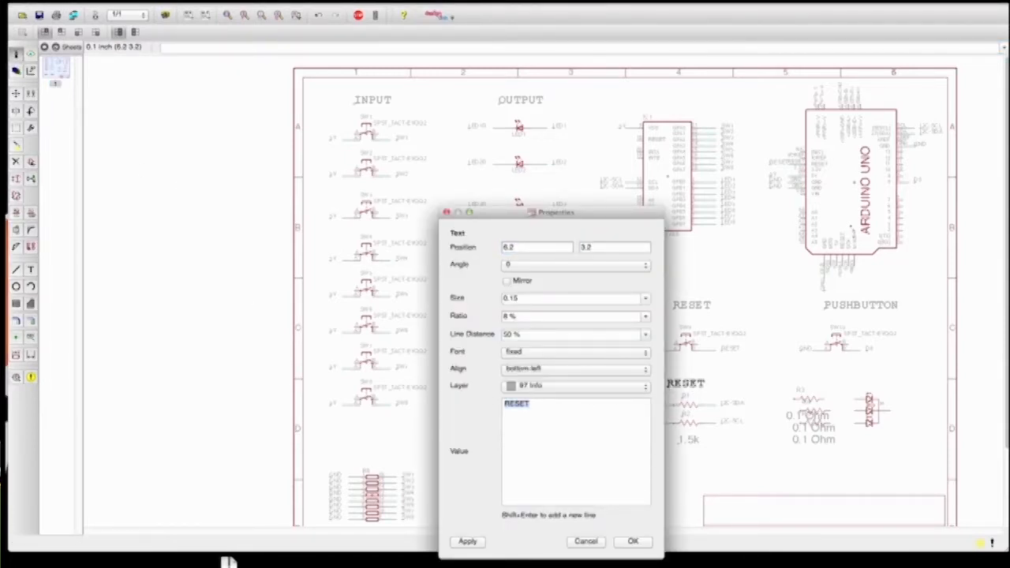
key(BackSpace)
click(629, 544)
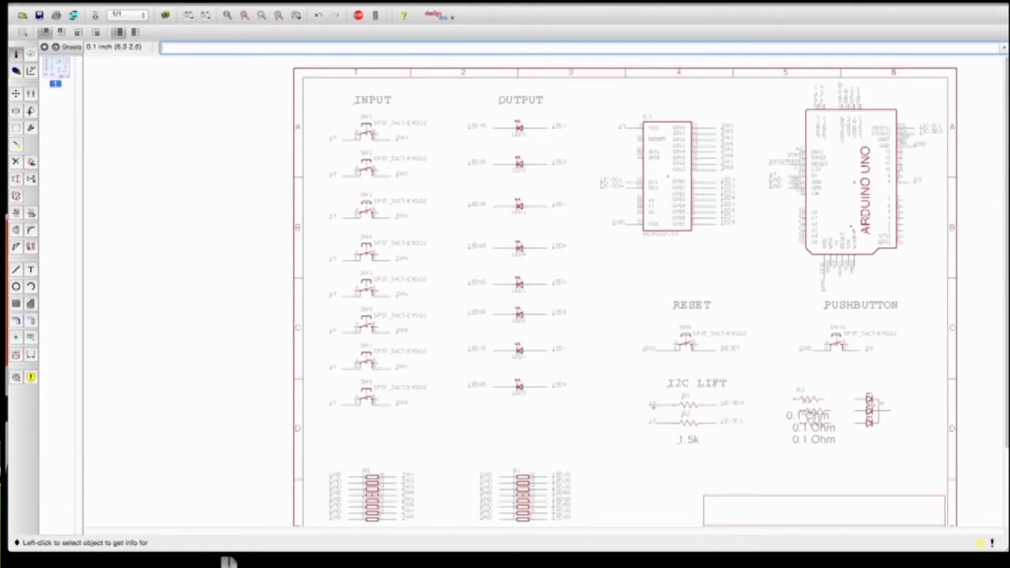
Step: Shift the I2C LIFT, RESET and PUSHBUTTON headings left so they sit centred over their components
click(14, 95)
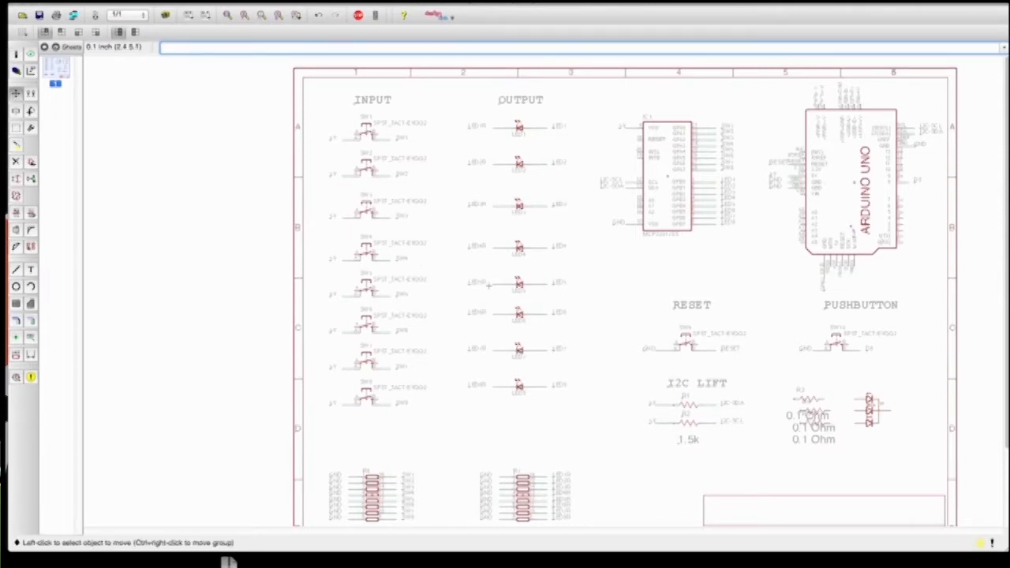
click(668, 387)
click(661, 387)
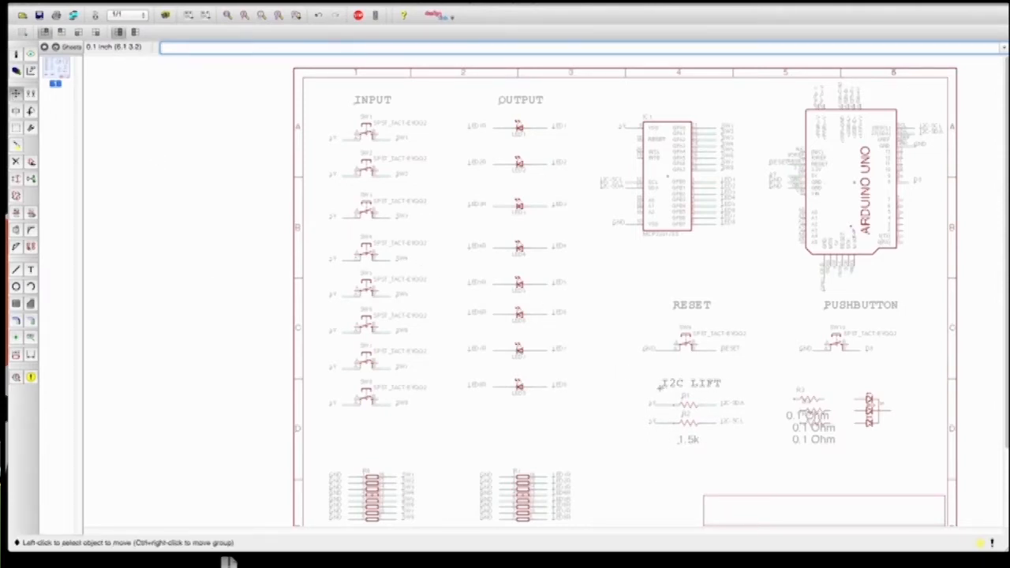
click(671, 306)
click(665, 306)
click(825, 307)
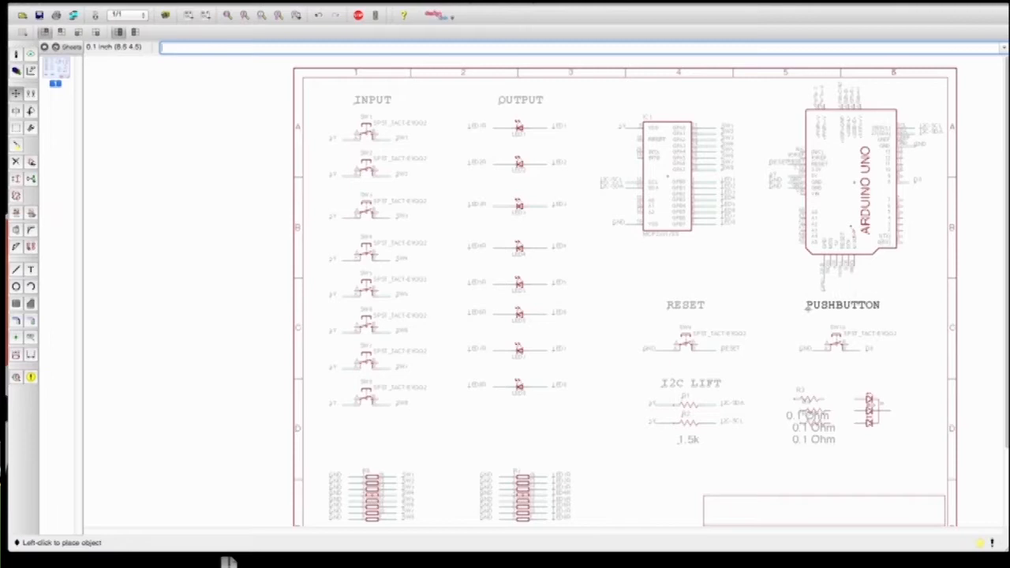
click(805, 308)
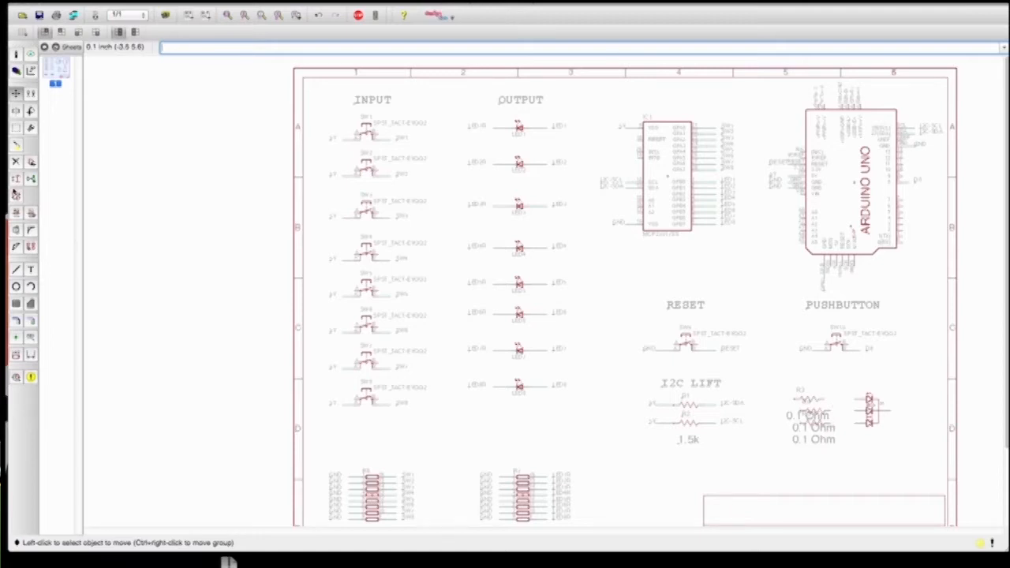
Step: Set the value of resistor R4, the middle one of the three beside the RGB LED, to 270
click(16, 54)
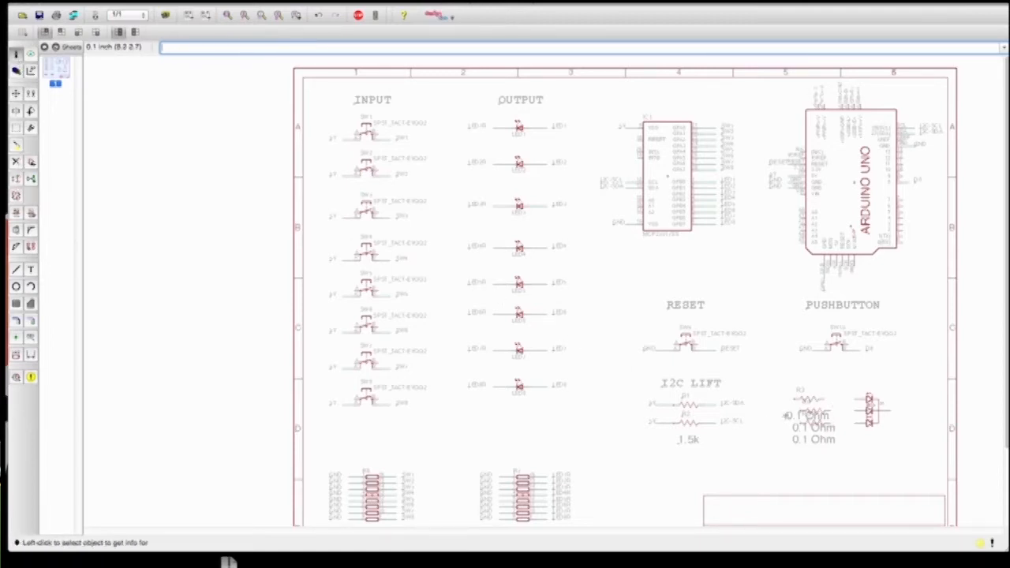
click(810, 405)
click(667, 407)
key(super+a)
text(270)
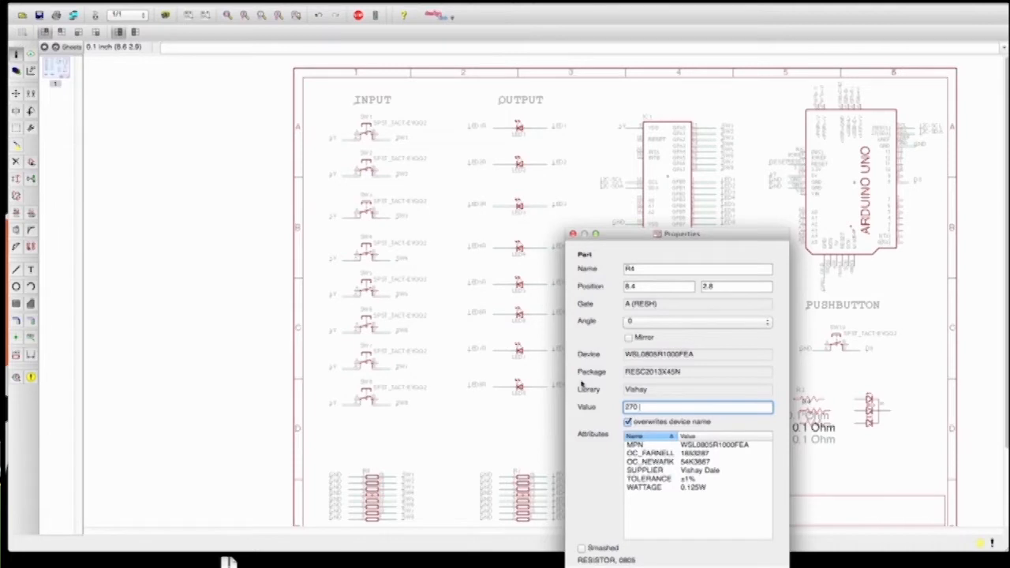
key(Return)
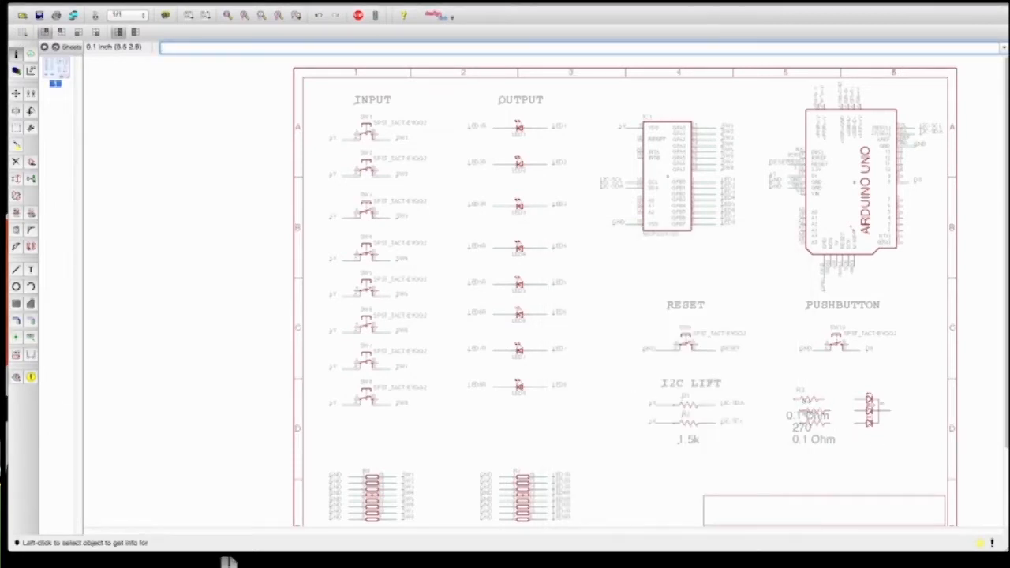
click(805, 412)
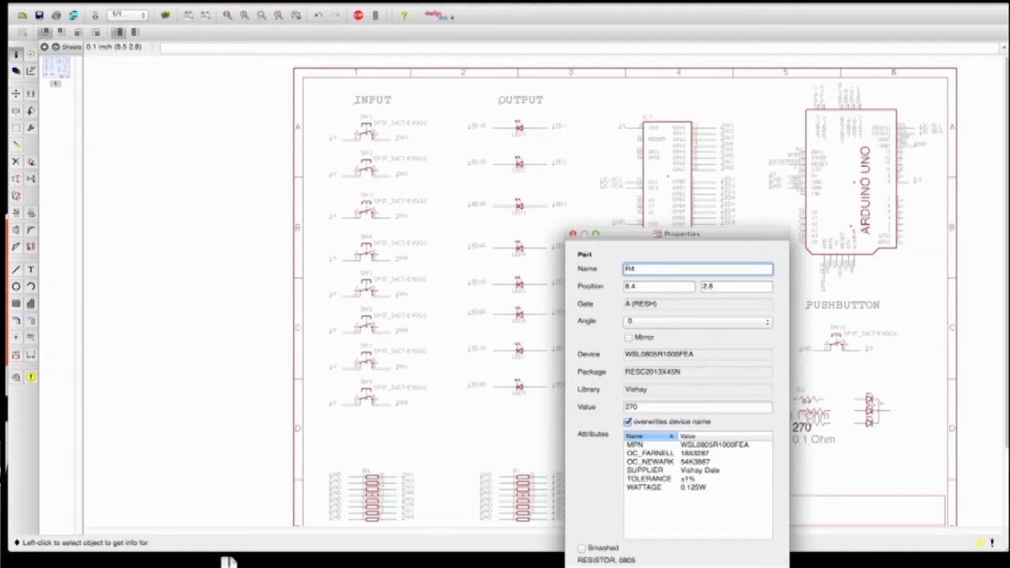
key(Return)
Step: Set the value of resistor R3, the upper one beside the RGB LED, to 270
click(795, 401)
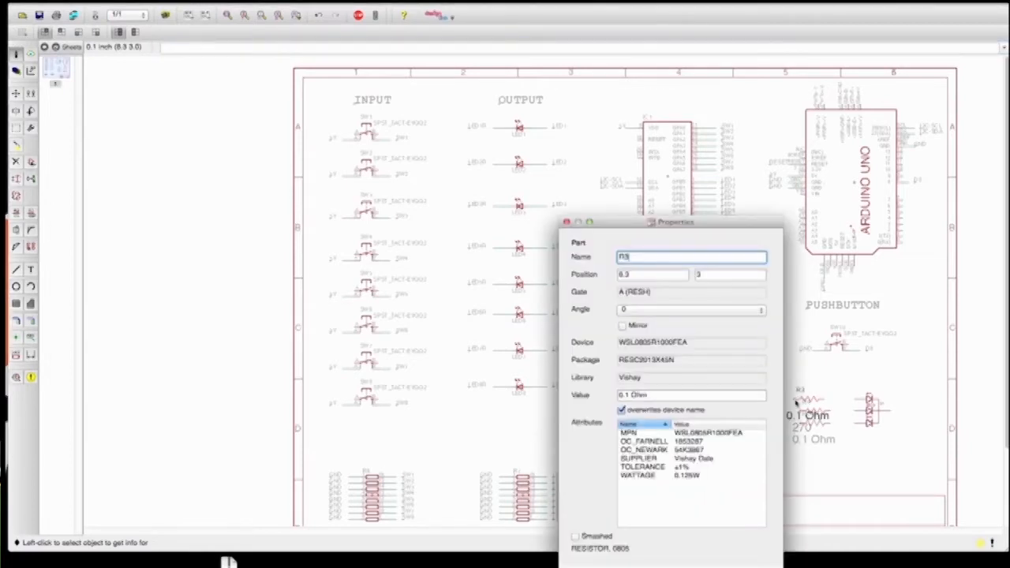
click(670, 400)
text(27)
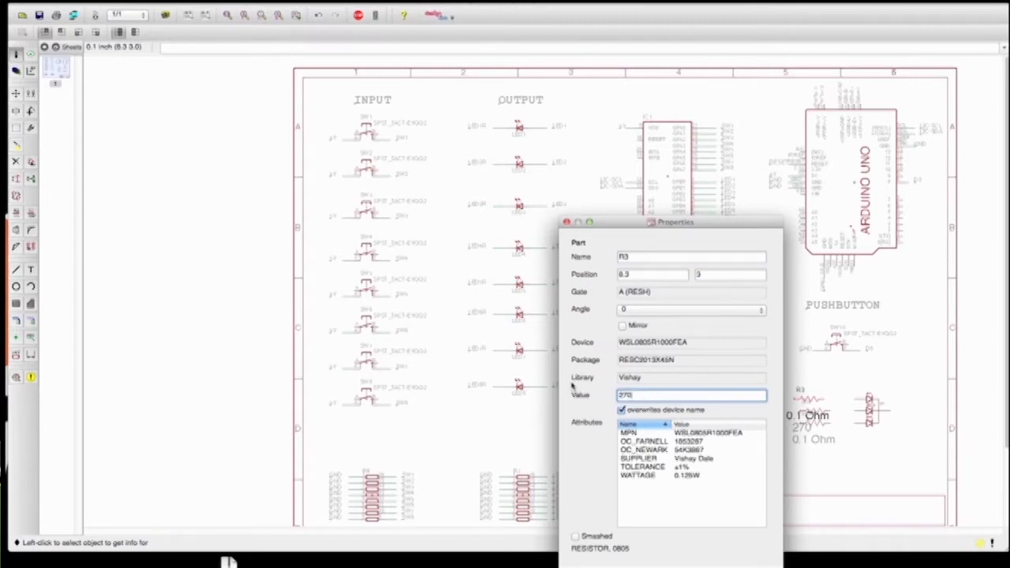
text(0)
key(Return)
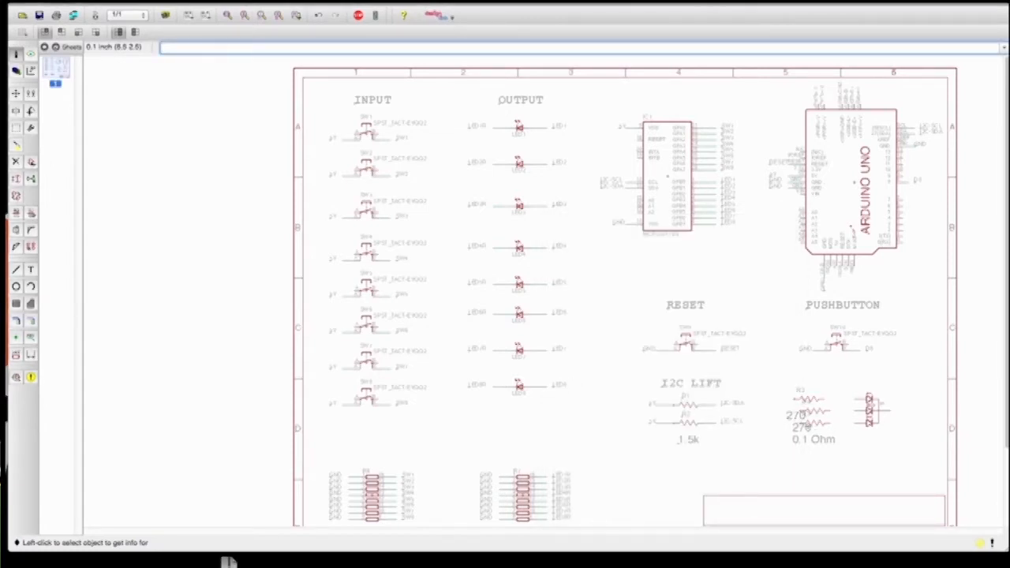
Step: Set the value of resistor R5, the lowest one beside the RGB LED, to 270
click(805, 430)
click(663, 419)
drag(654, 419, 602, 412)
text(270)
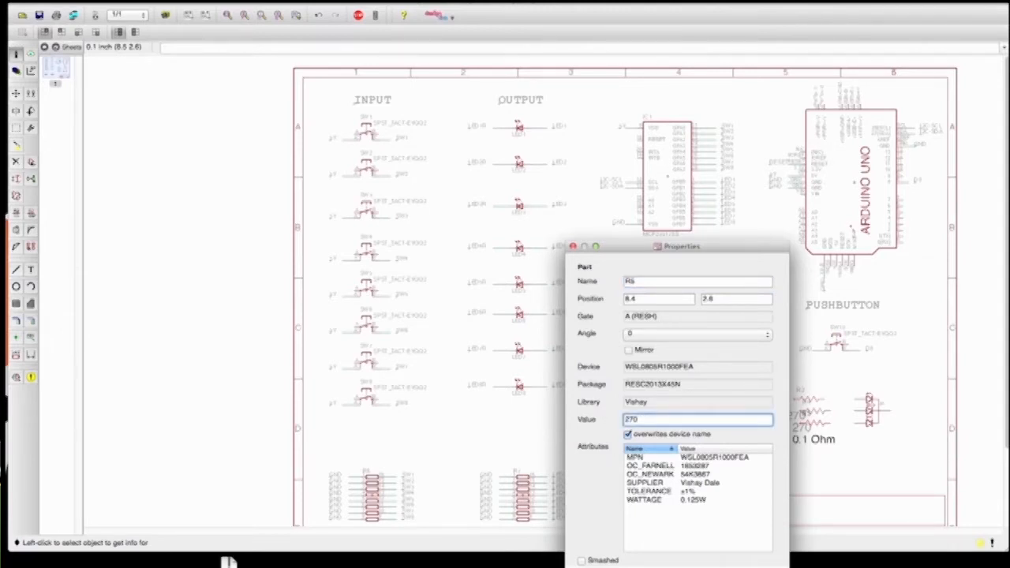
key(Return)
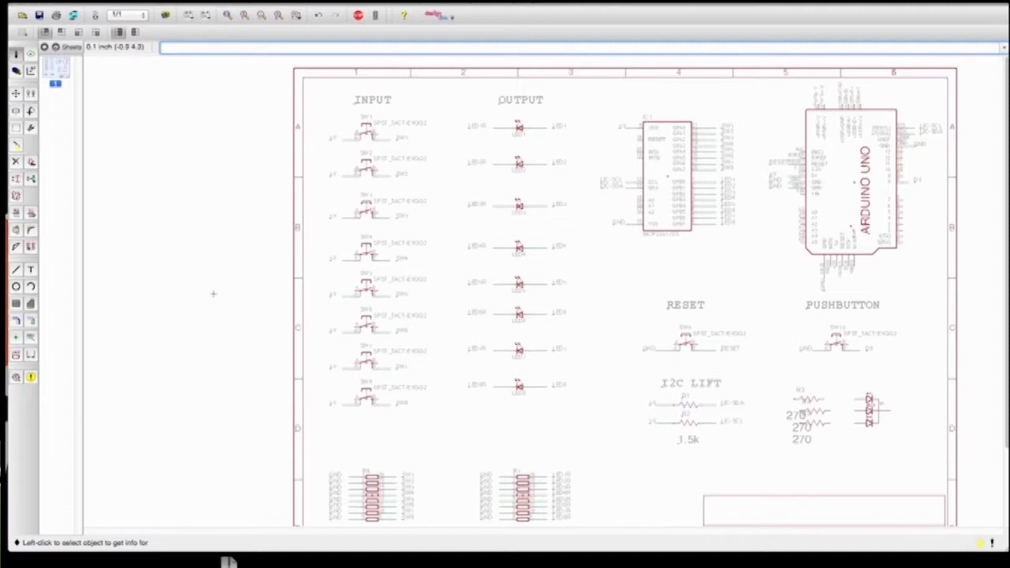
Step: Smash R3, R4 and R5 to separate their texts, and delete the value texts of R3 and R4
click(15, 228)
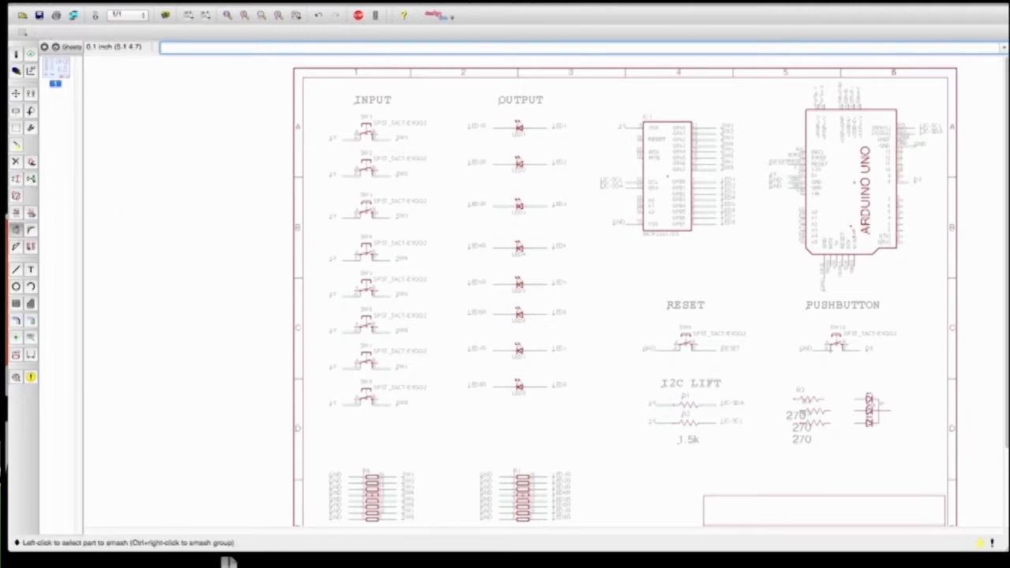
click(803, 401)
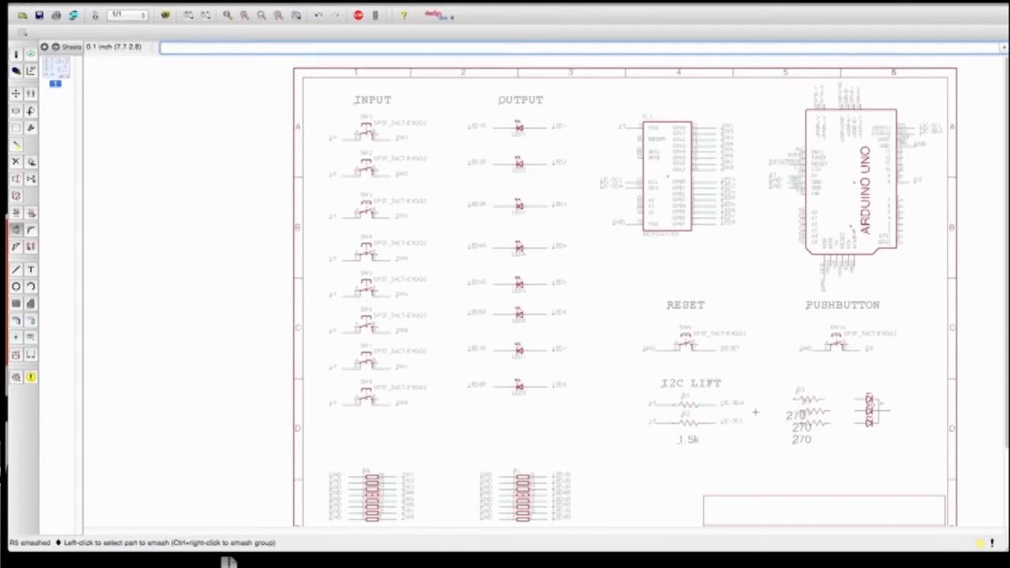
click(15, 161)
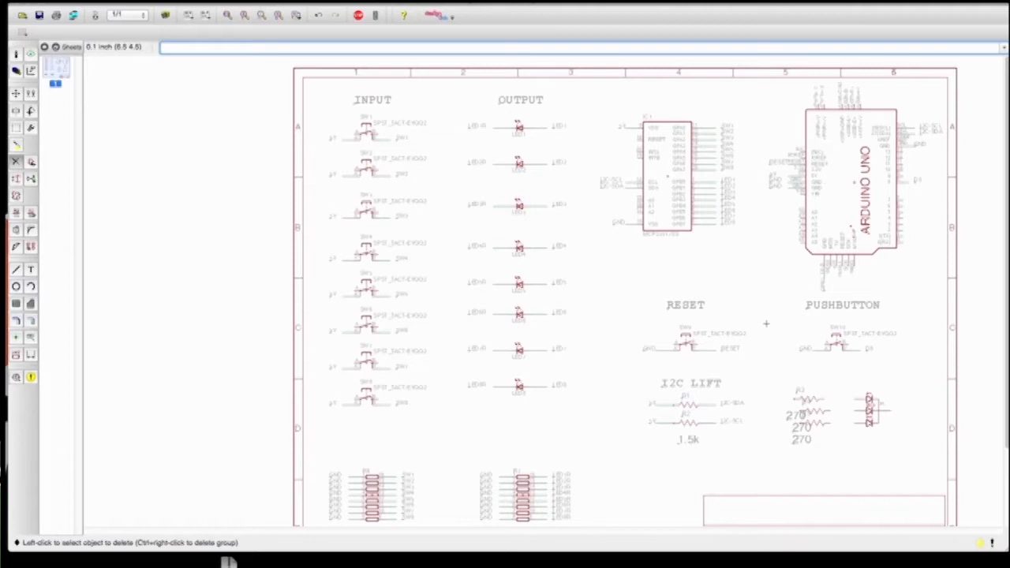
click(786, 419)
click(792, 429)
Step: Move the remaining 270 value text right so it sits centred beneath R5
click(16, 94)
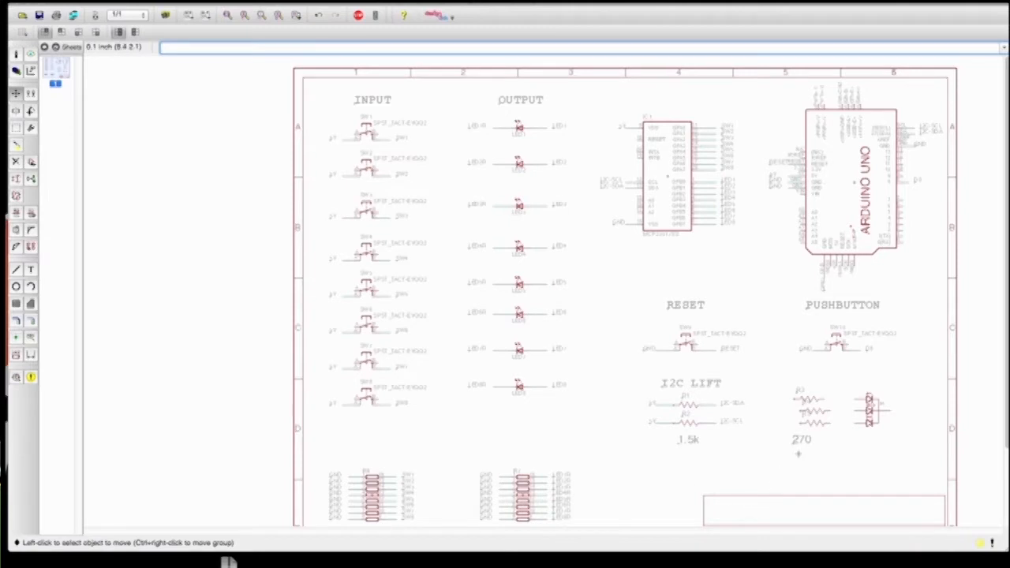
click(795, 443)
click(807, 446)
Step: Move the name texts of R5, R4 and R3 to the right ends of their resistors
click(802, 419)
click(803, 417)
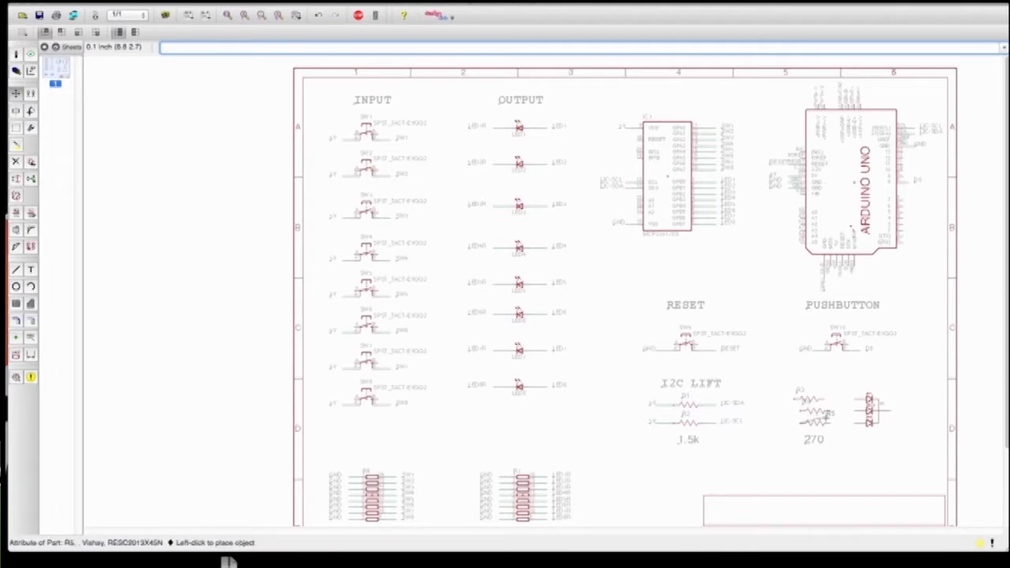
click(813, 423)
click(811, 413)
click(809, 404)
click(804, 402)
click(796, 395)
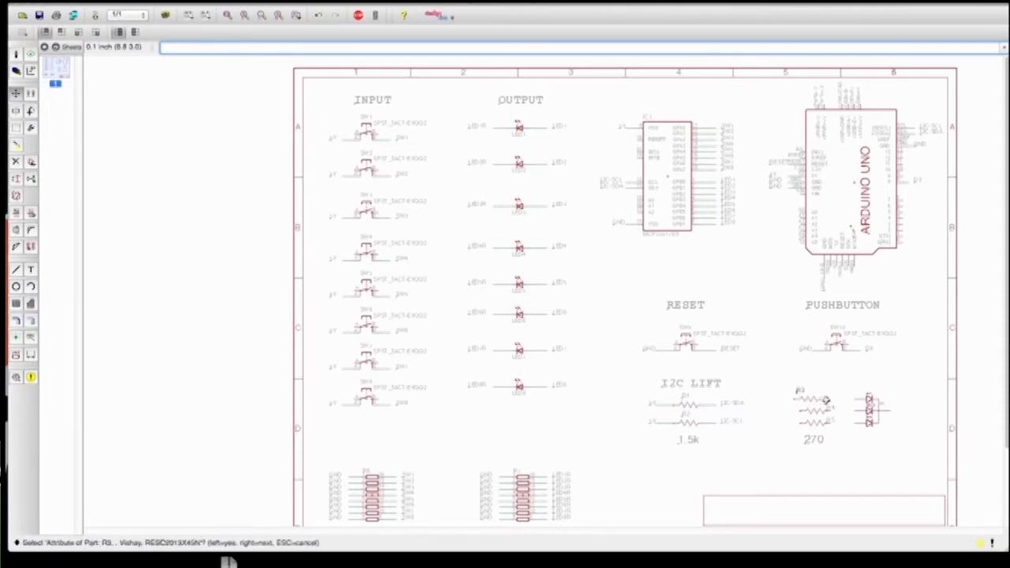
click(797, 394)
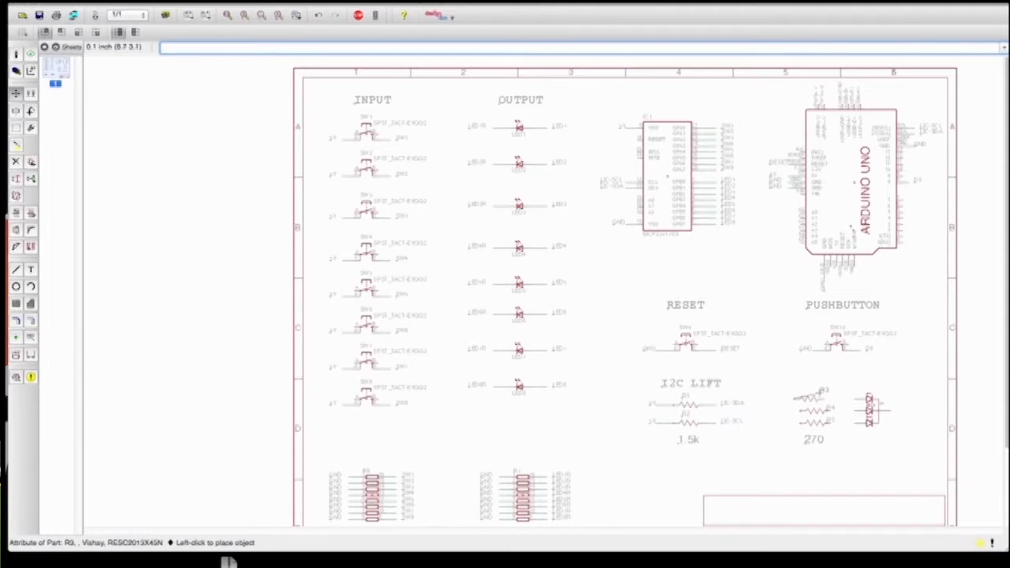
click(821, 396)
Step: Shift R3 right to line up with R4 and R5, and realign its name text with theirs
click(821, 396)
click(834, 396)
click(804, 400)
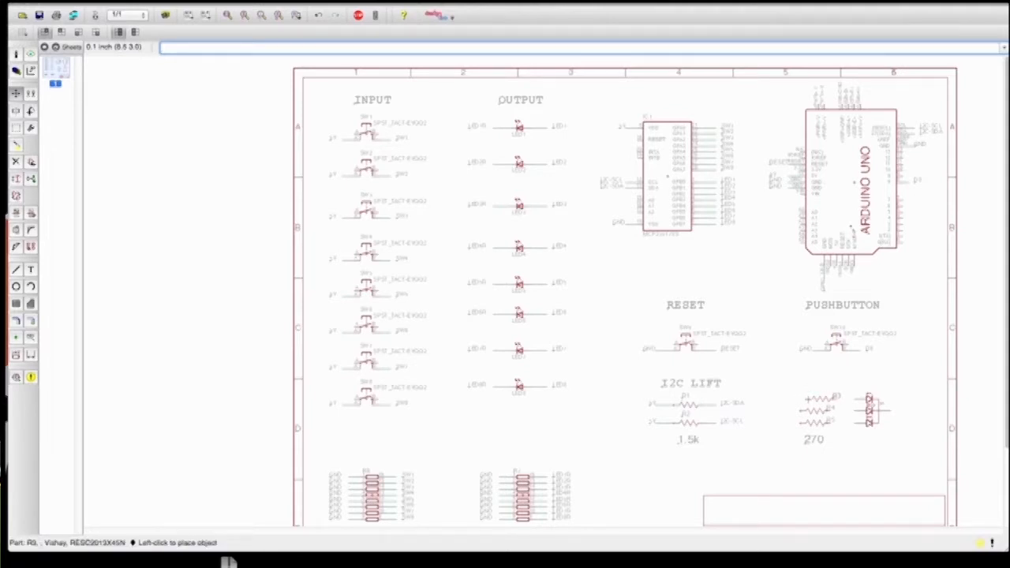
click(827, 396)
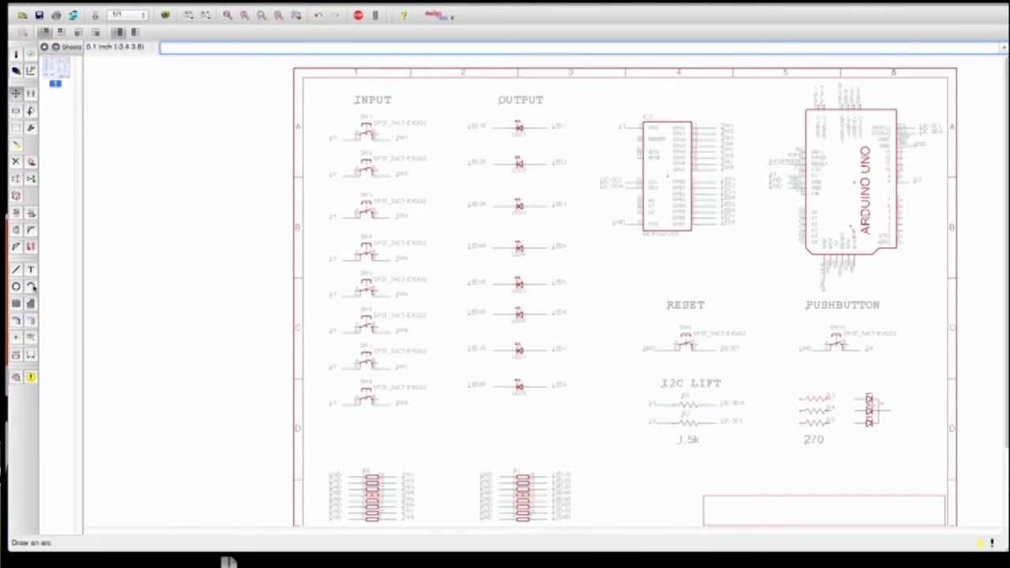
Step: Draw nets from the right ends of R5, R4 and R3 to the RGB LED, and extend a net from the LED's common pin
click(15, 269)
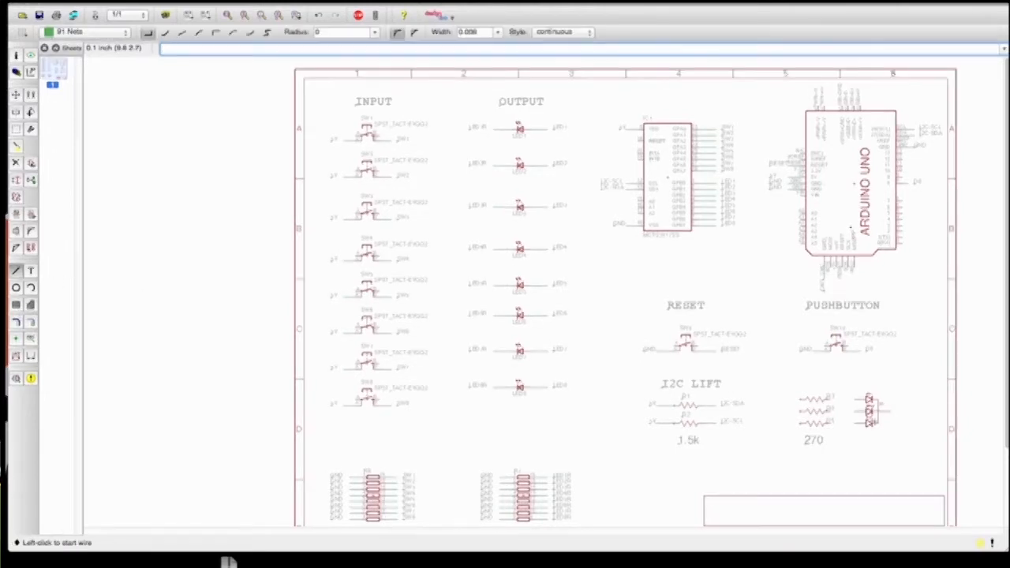
click(834, 423)
click(856, 424)
click(829, 412)
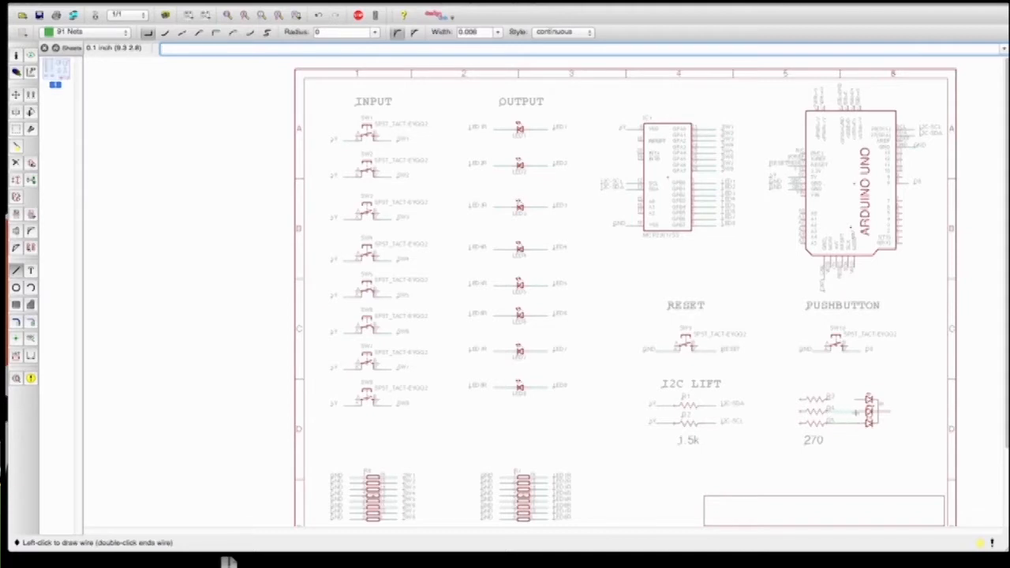
click(858, 411)
click(836, 401)
click(857, 403)
click(890, 412)
double_click(903, 414)
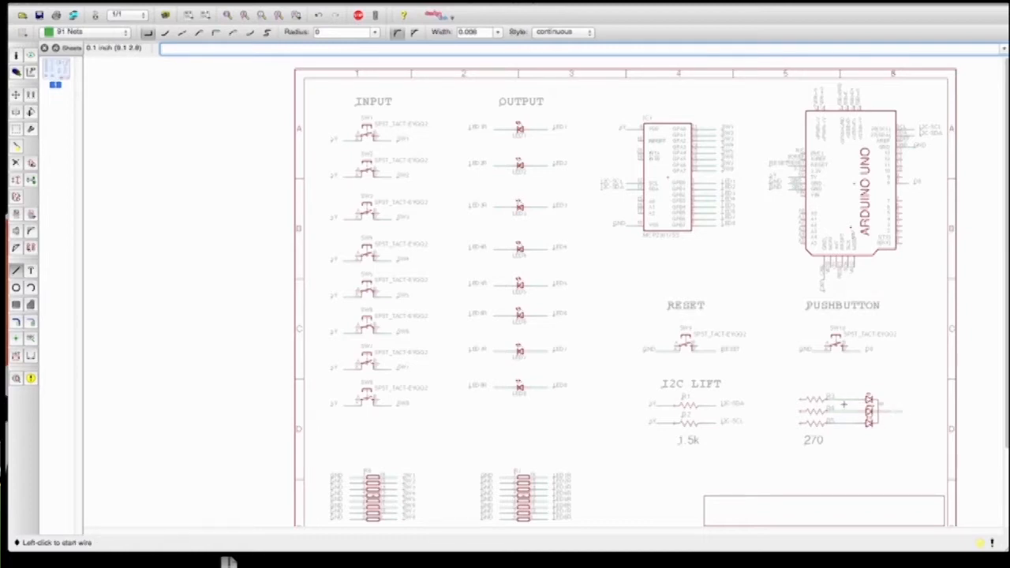
Step: Draw short nets outward from the left ends of R3, R4 and R5 beside the RGB LED
click(800, 400)
double_click(789, 400)
click(799, 411)
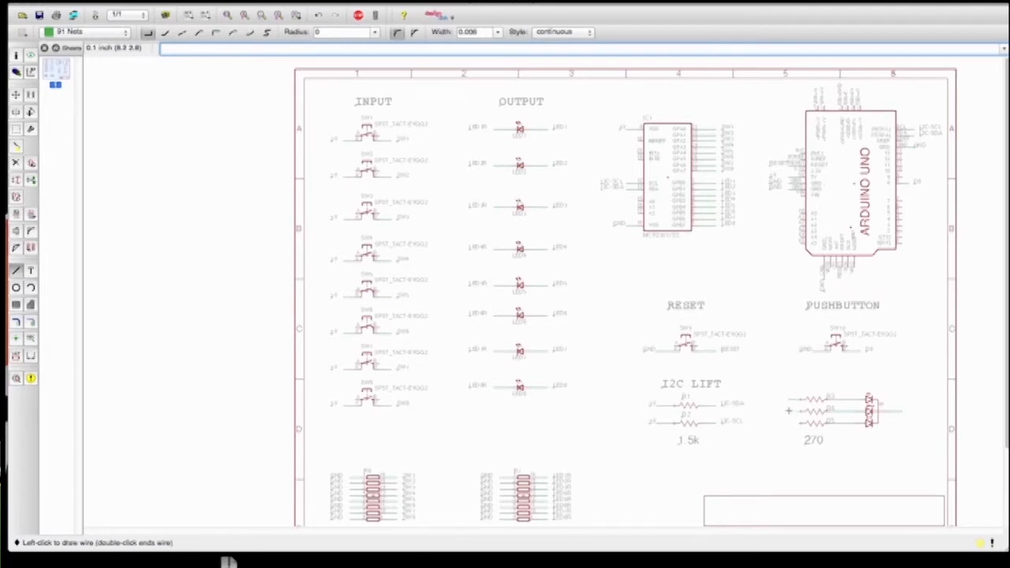
double_click(791, 411)
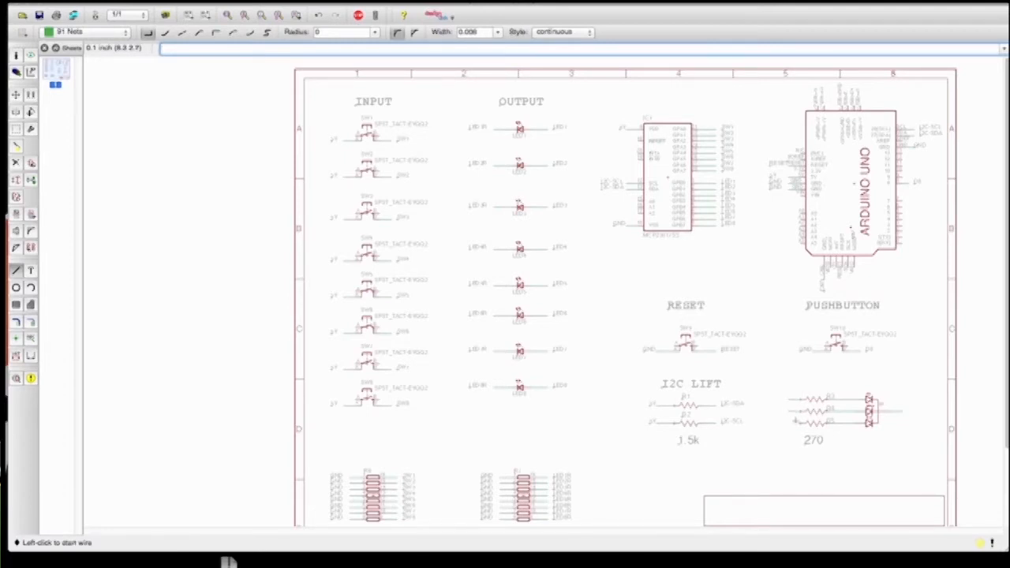
click(799, 422)
double_click(787, 422)
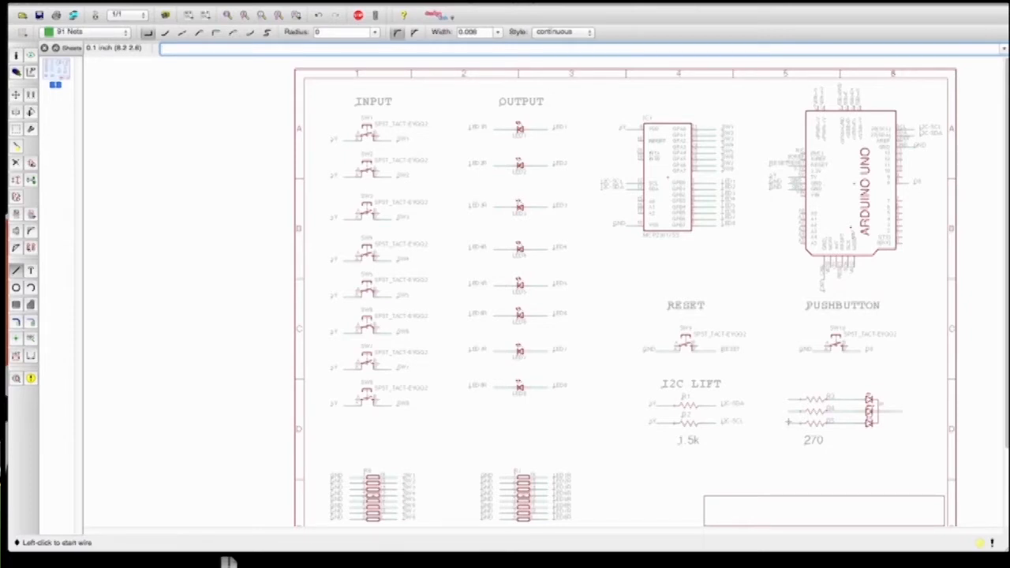
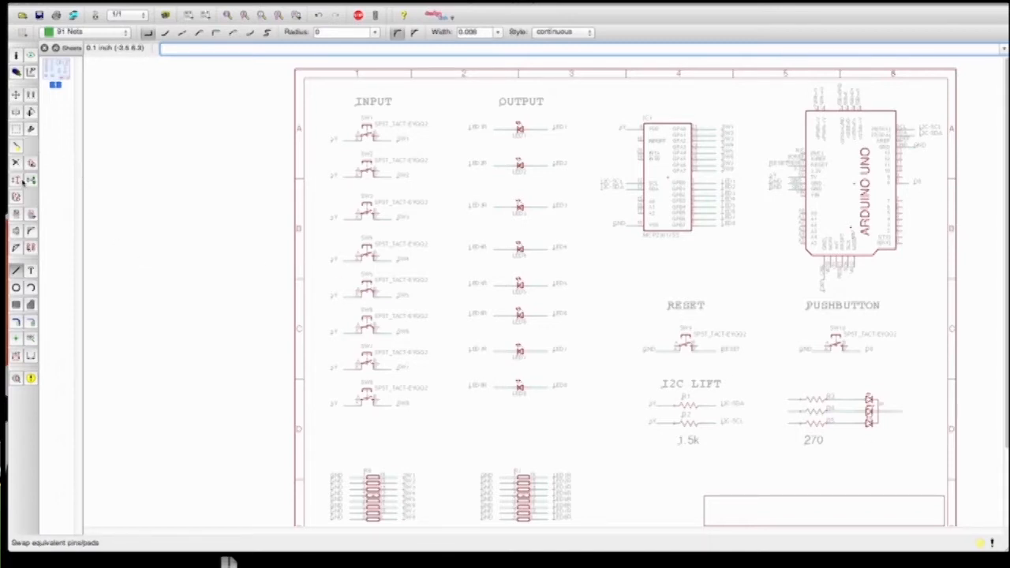
Step: Name the RGB LED's common-pin net GND and accept connecting it to the existing GND net
click(16, 216)
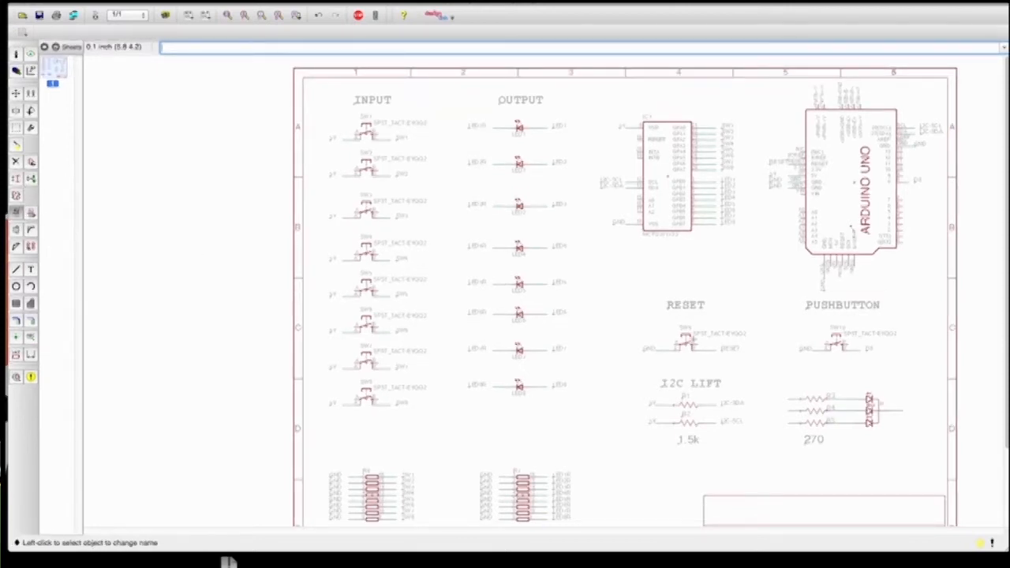
click(899, 411)
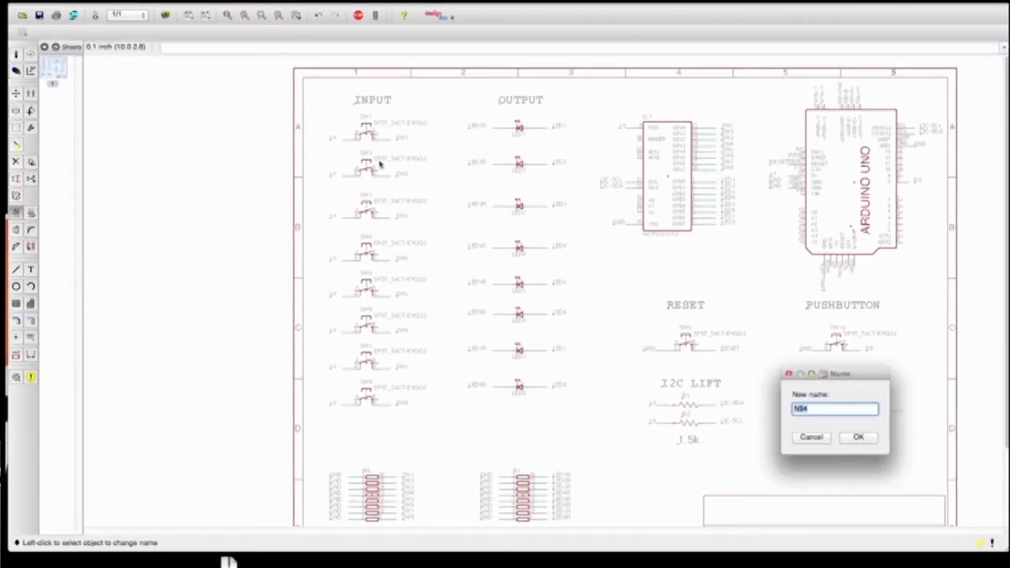
text(GND)
key(Return)
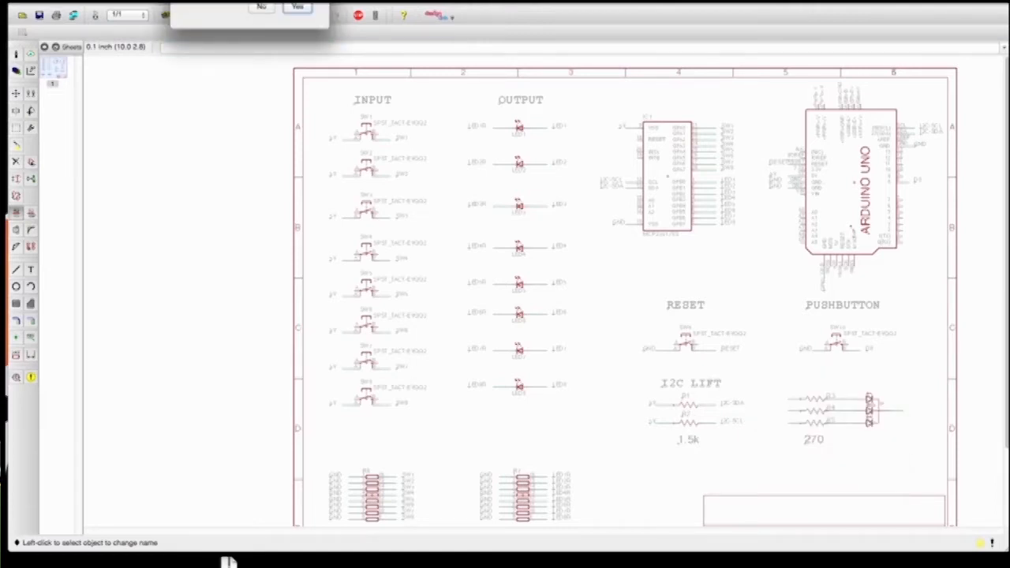
key(Return)
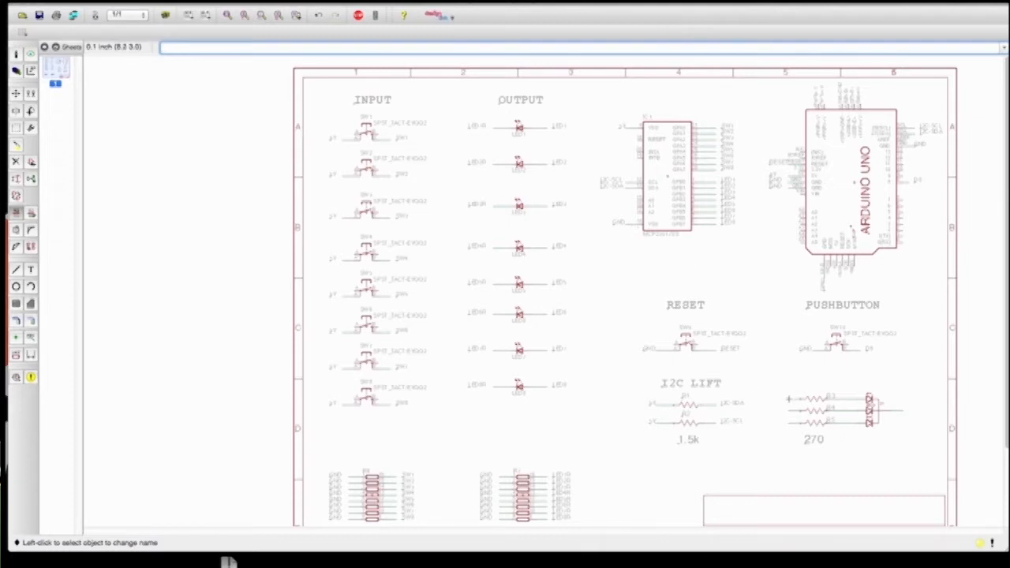
Step: Name the left-hand nets of R3, R4 and R5 as D2, D3 and D4
click(788, 399)
text(D9)
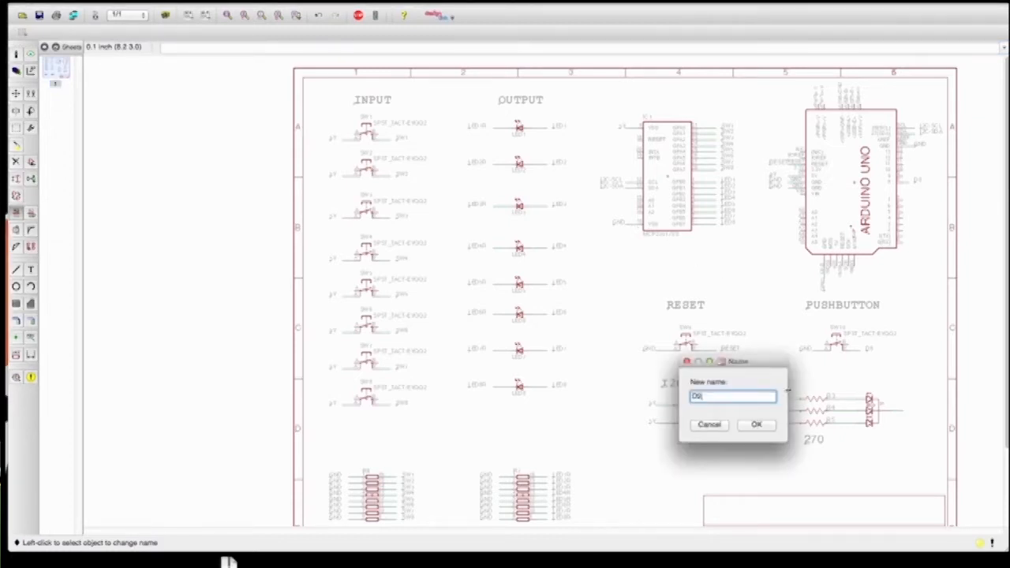
text(5)
key(Return)
click(788, 412)
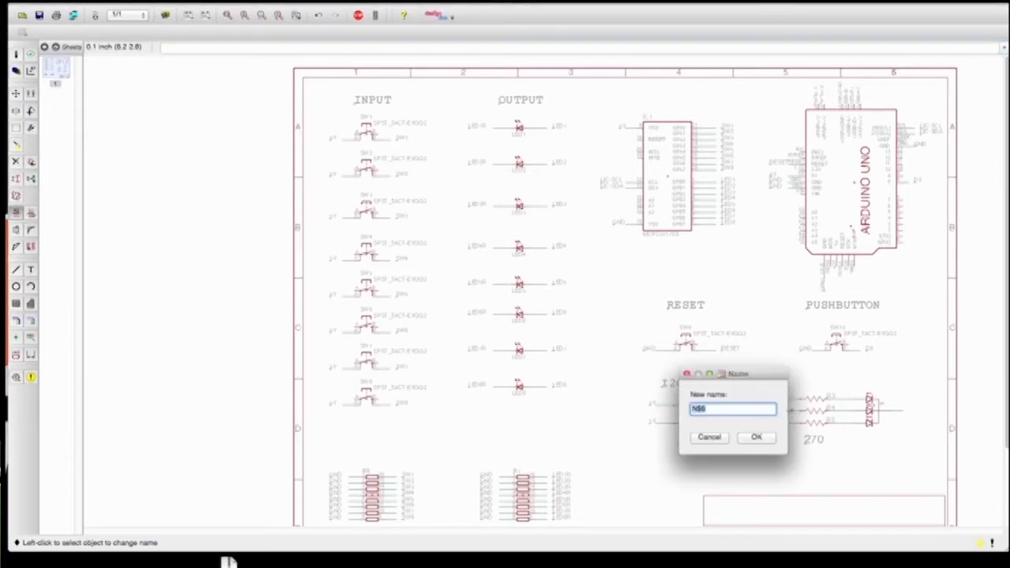
text(D6)
key(Return)
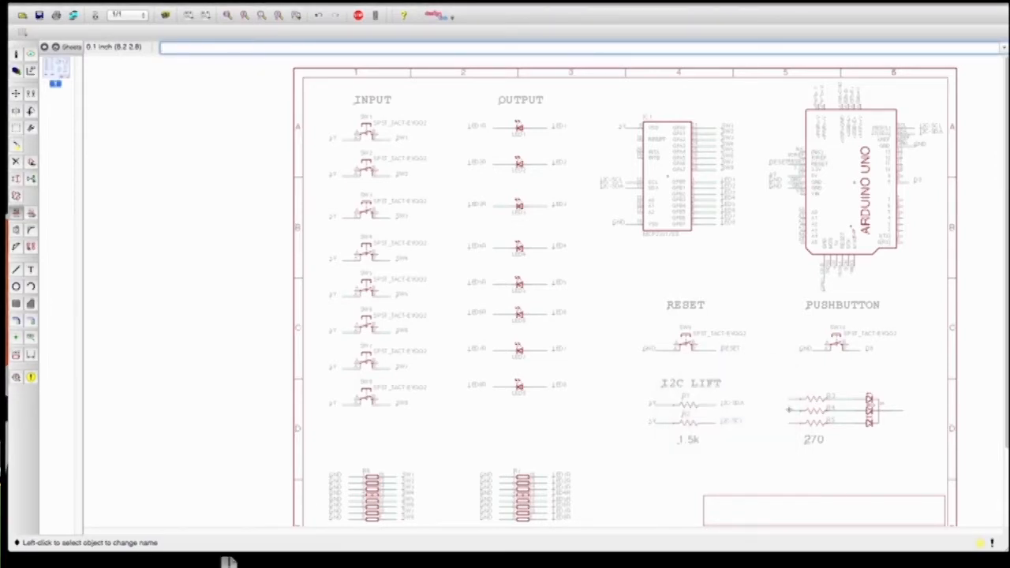
click(790, 424)
click(791, 425)
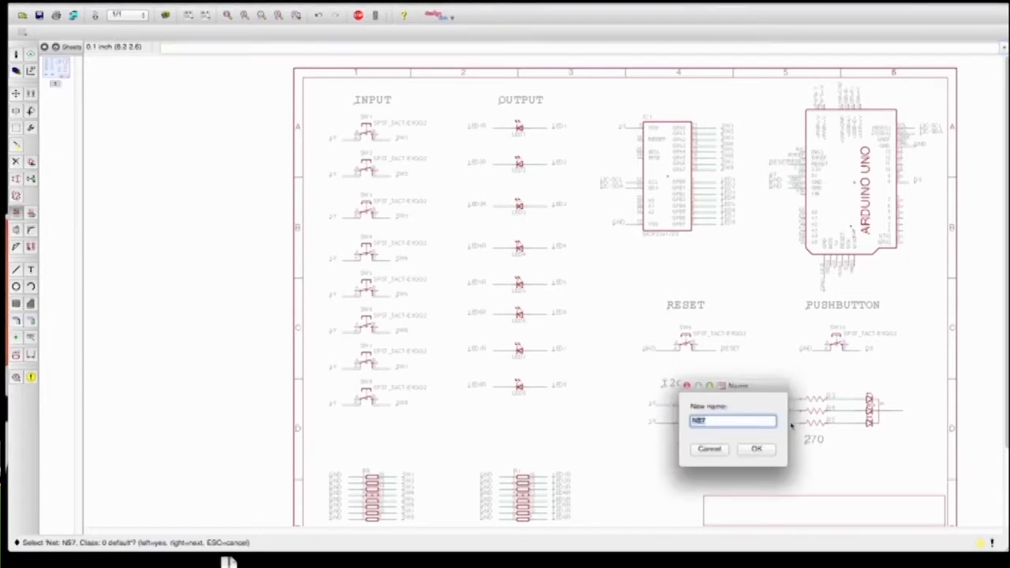
text(D7)
key(Return)
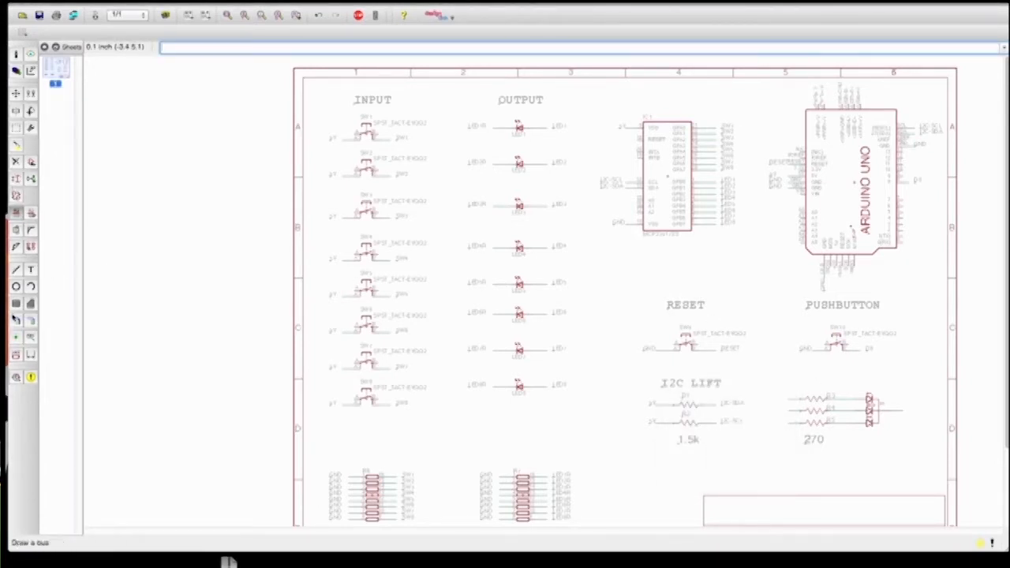
Step: Draw short nets outward from three digital pins on the lower right side of the Arduino Uno
click(16, 269)
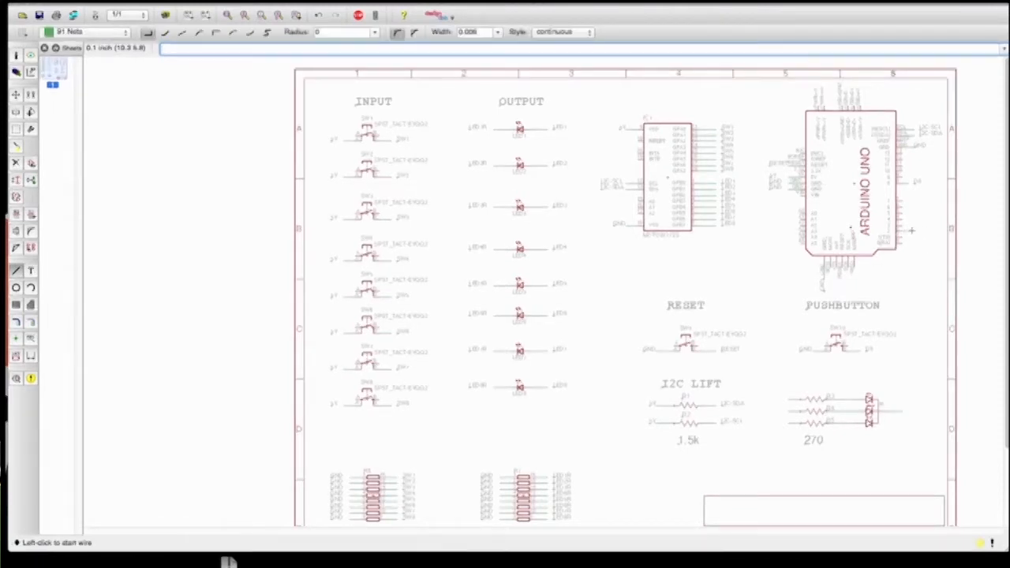
click(908, 227)
double_click(915, 226)
click(902, 221)
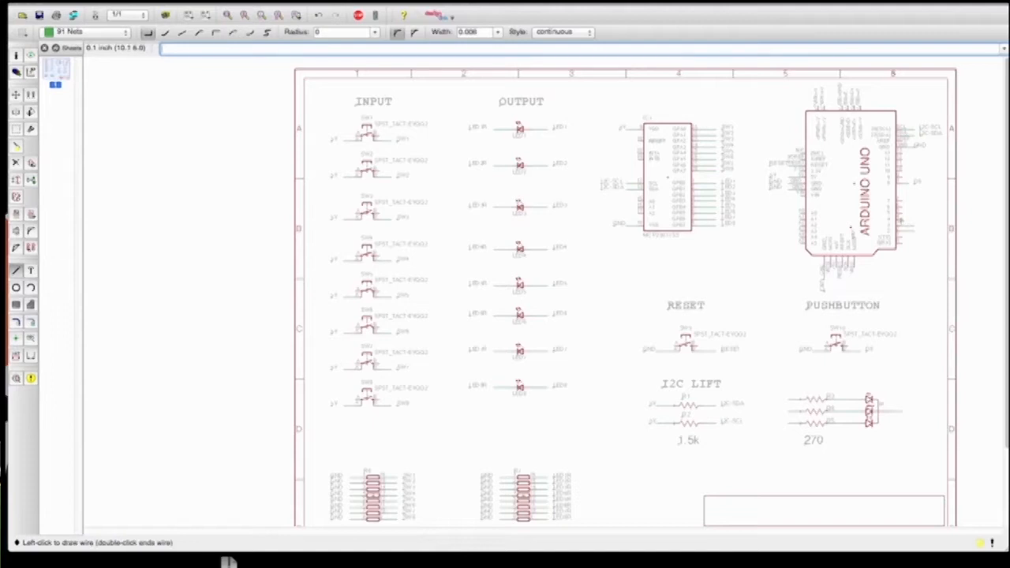
double_click(916, 221)
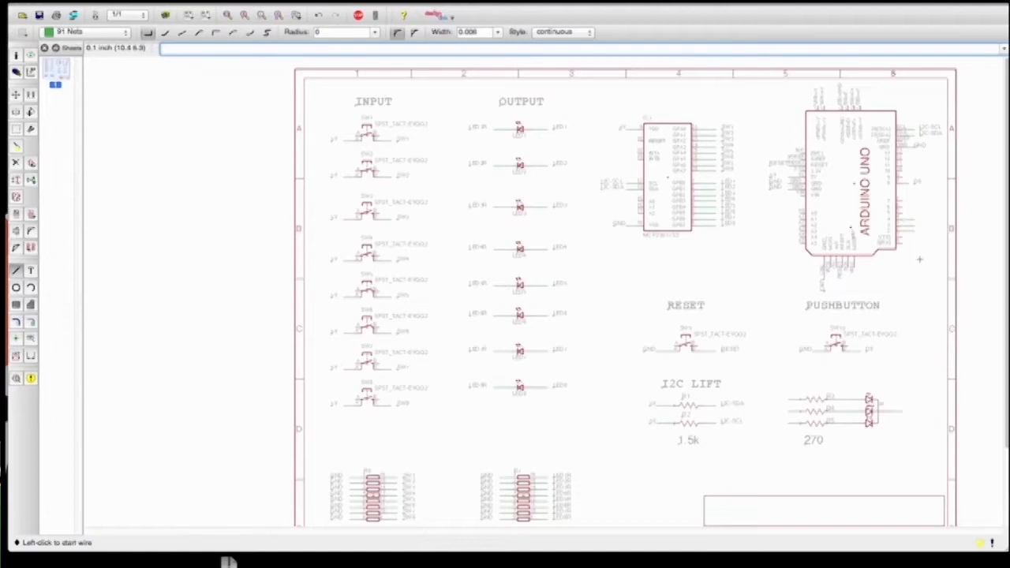
Step: Name the three new Arduino nets D2, D3 and D4 from the lowest upward, accepting the connection to the matching resistor nets
click(16, 214)
click(913, 244)
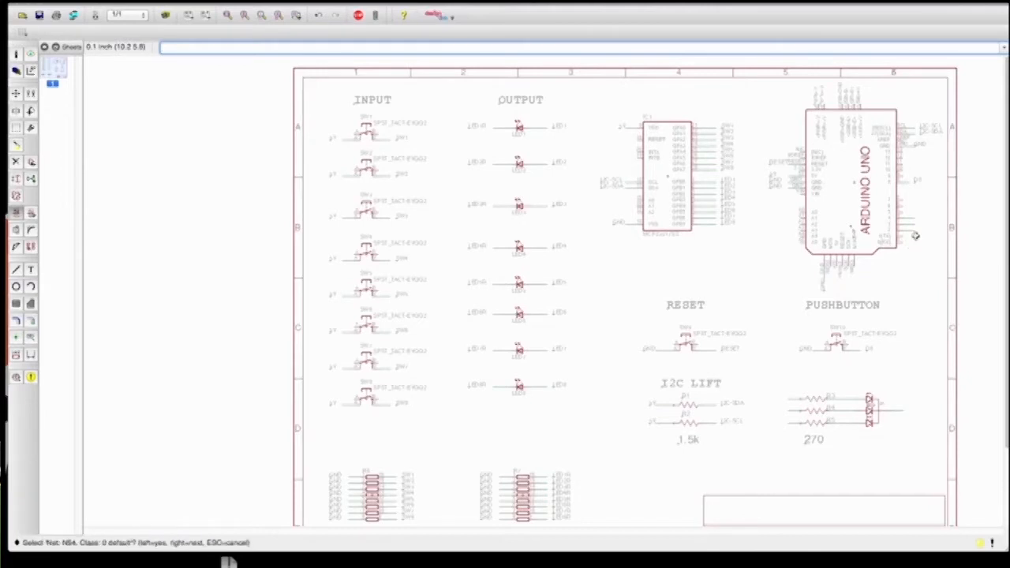
click(912, 237)
text(D2)
key(Return)
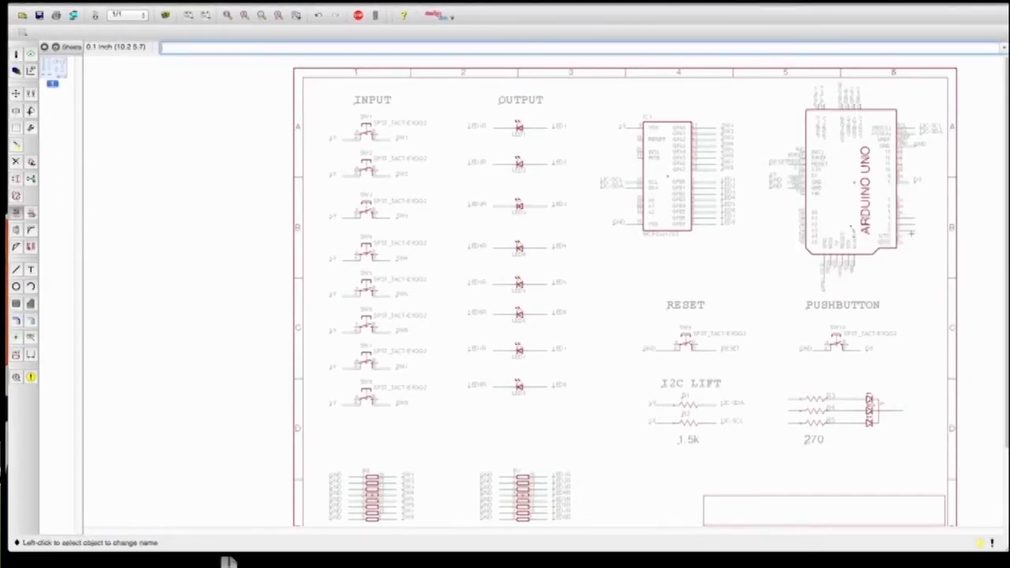
click(910, 230)
click(911, 229)
text(D3)
key(Return)
click(913, 220)
click(913, 221)
text(D4)
key(Return)
key(Return)
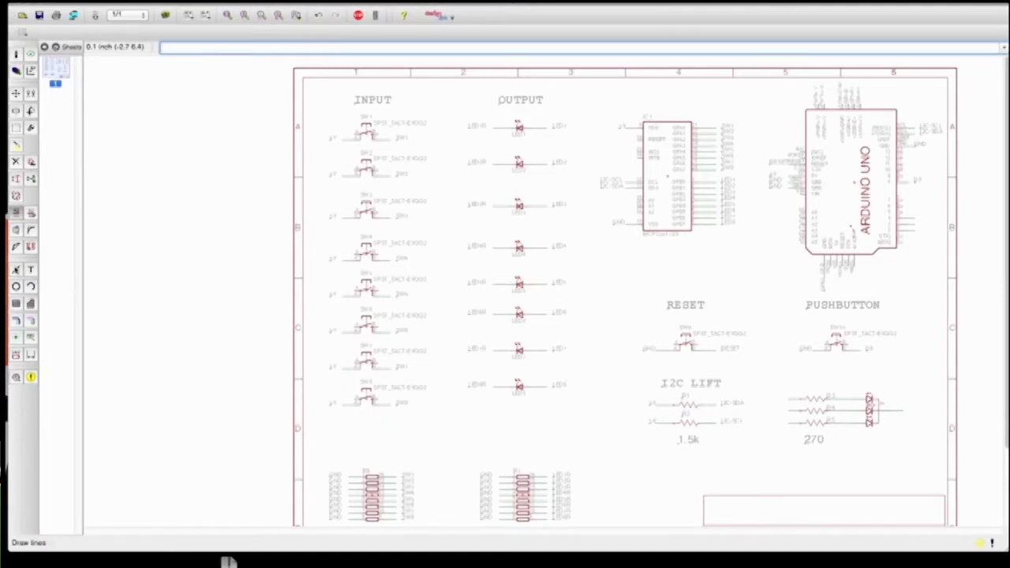
Step: Place net-name labels at the left ends of the R3, R4 and R5 nets and on the RGB LED's GND net
click(29, 337)
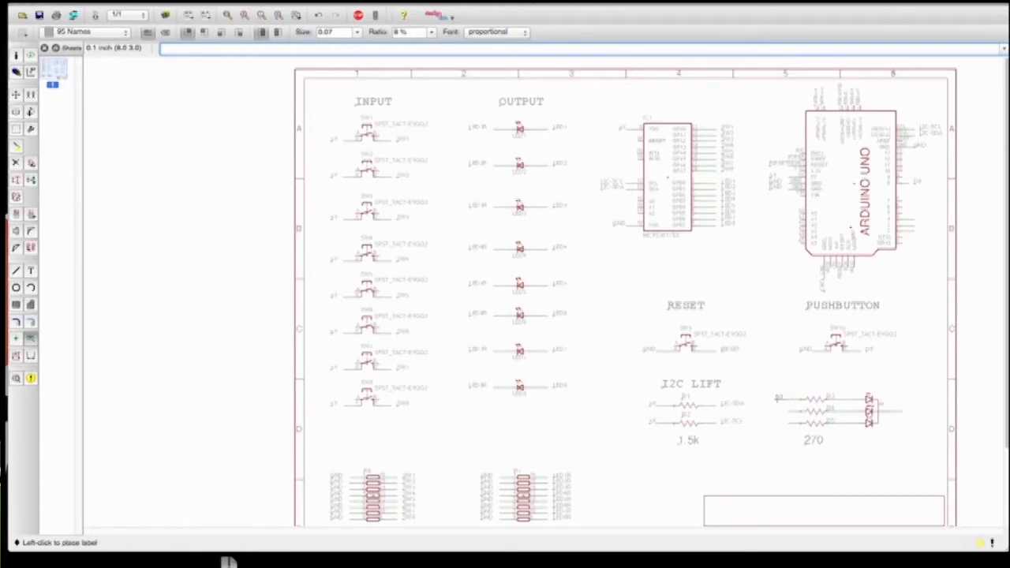
click(788, 411)
click(781, 410)
click(783, 423)
click(778, 424)
click(908, 411)
click(909, 410)
Step: Label the Arduino's D2, D3 and D4 nets at their outer ends and save the schematic
click(914, 230)
click(917, 227)
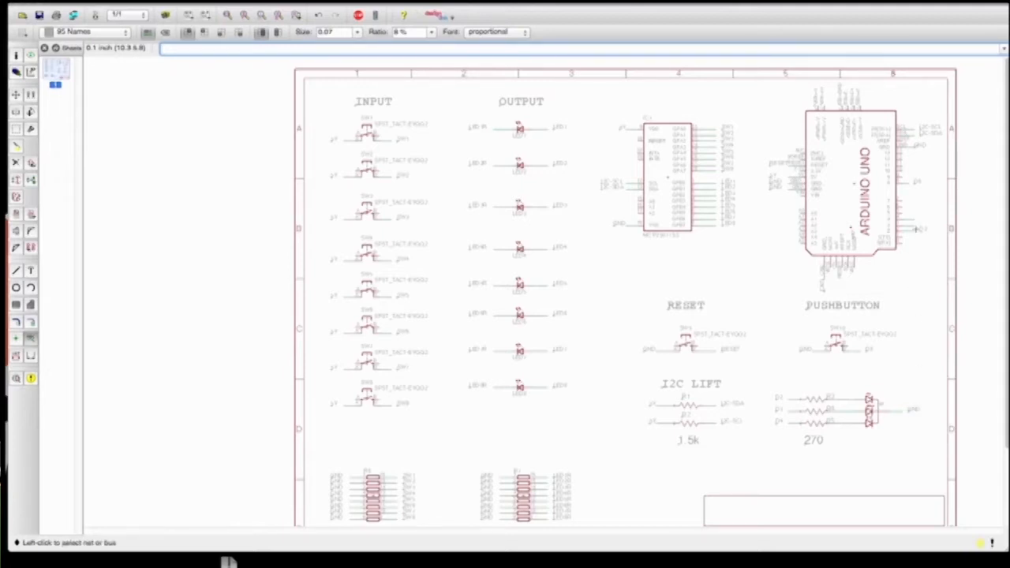
click(917, 226)
click(915, 222)
click(916, 219)
click(918, 218)
key(super+s)
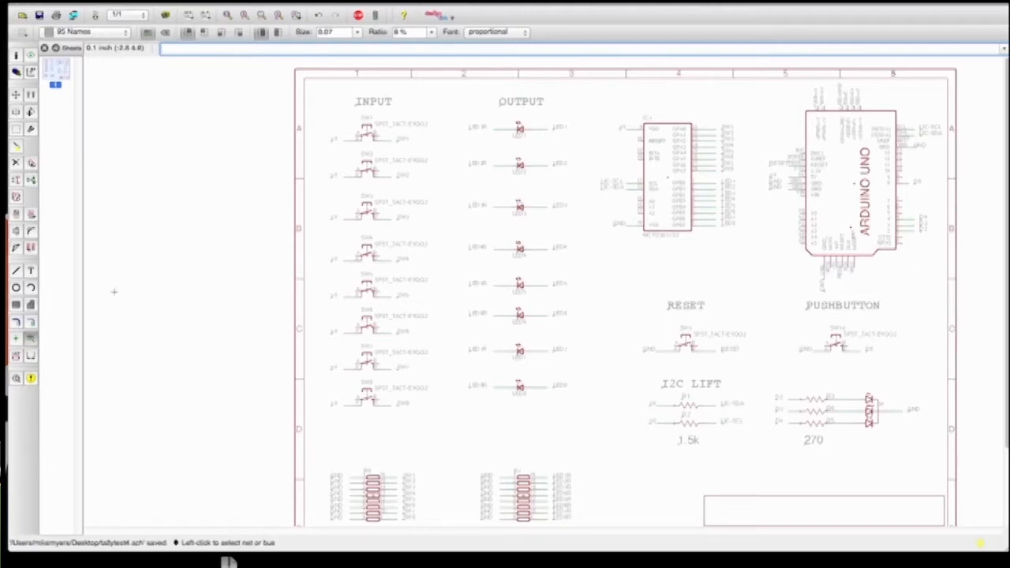
Step: Copy the I2C LIFT heading above the RGB LED circuit and change the copy's text to RGB LED
click(24, 113)
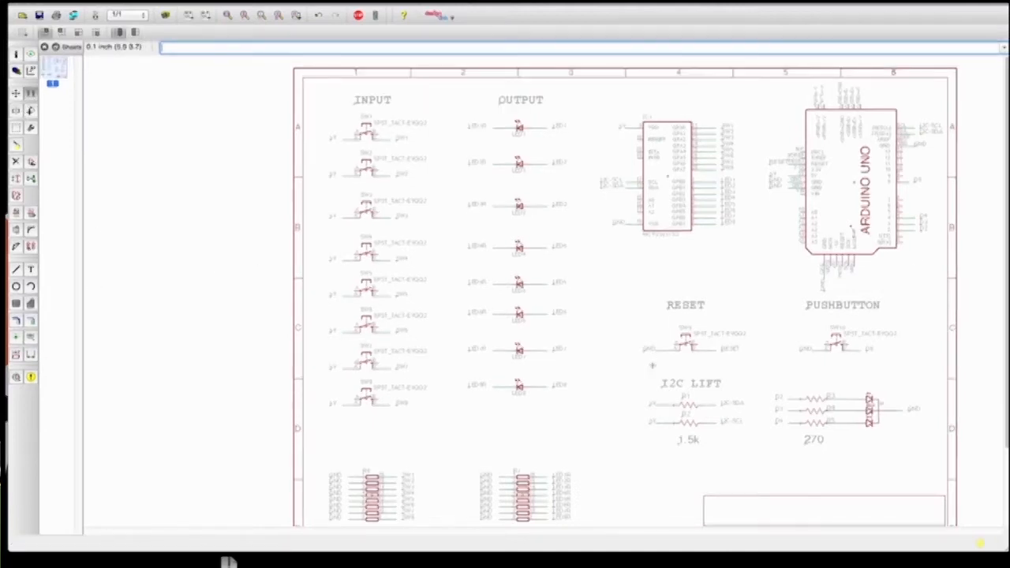
click(663, 384)
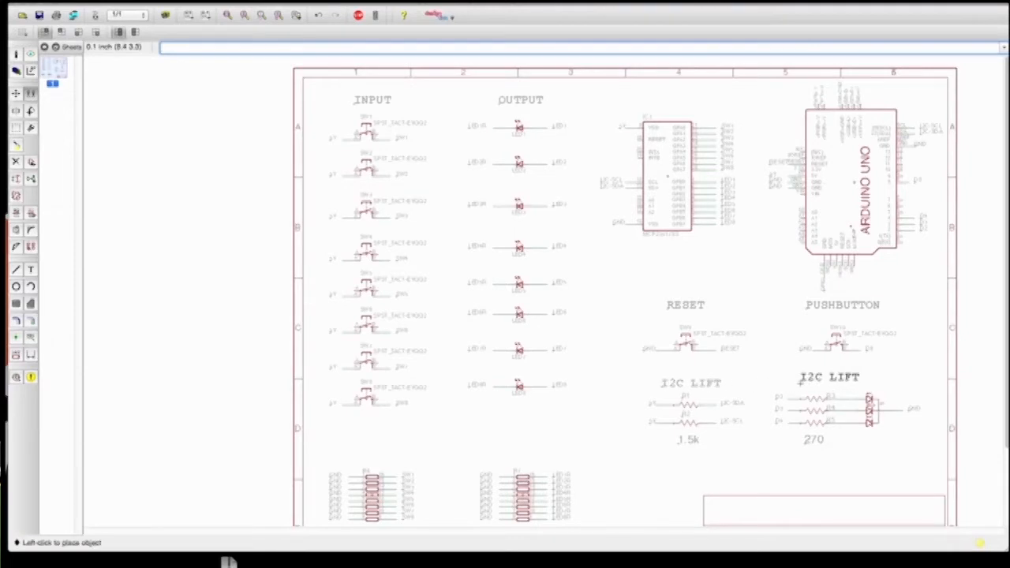
click(801, 385)
click(16, 53)
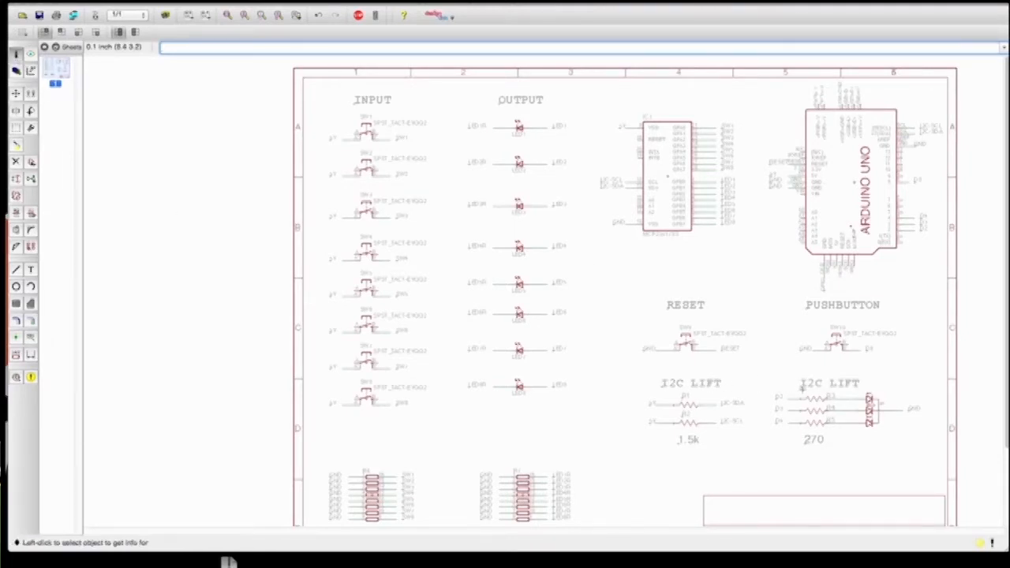
click(802, 387)
triple_click(644, 405)
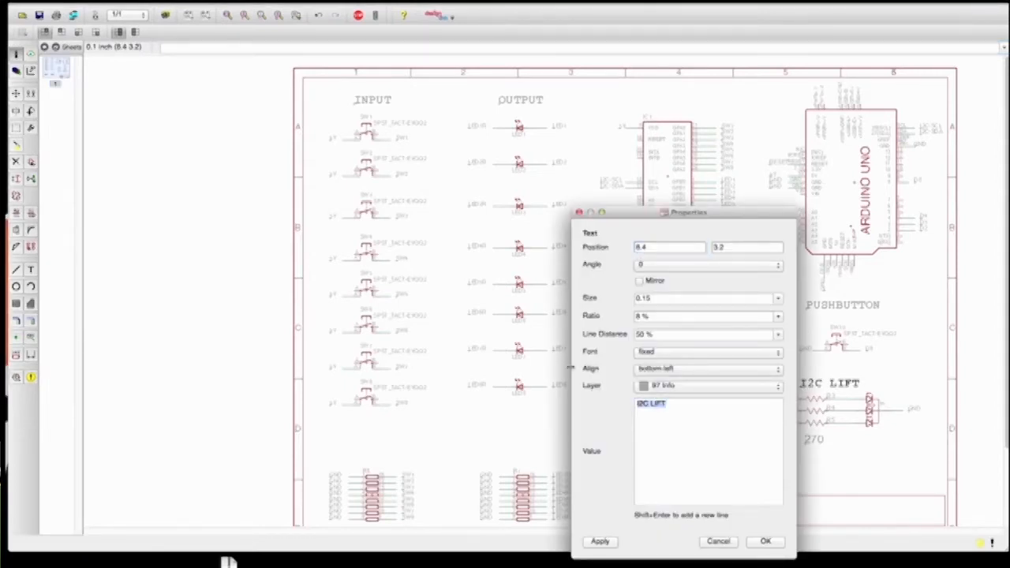
text(RGB LED)
click(766, 542)
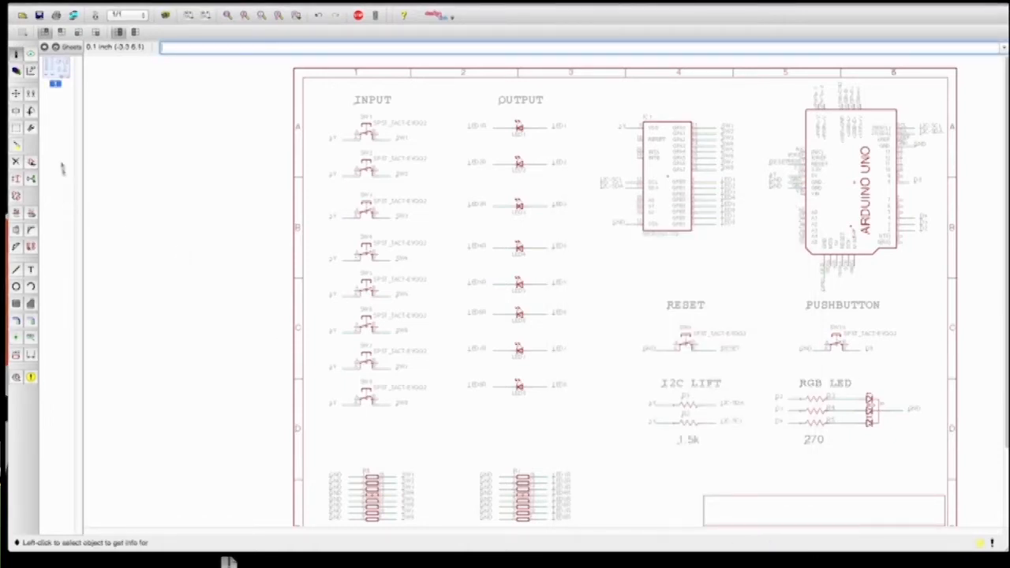
Step: Group the I2C LIFT and RGB LED circuits with their headings, move them down slightly together, and save the schematic
click(16, 128)
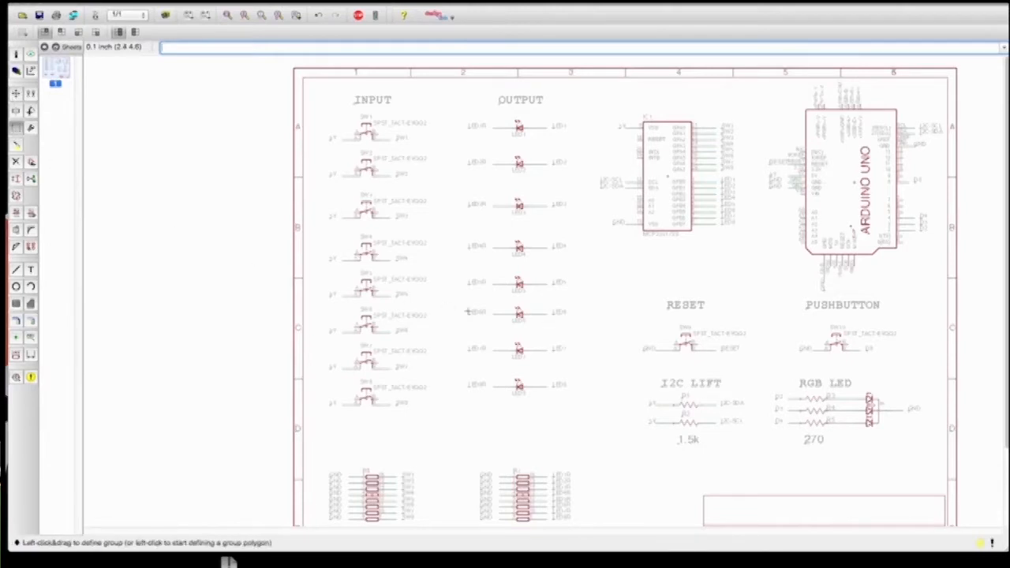
drag(623, 371, 929, 473)
key(F7)
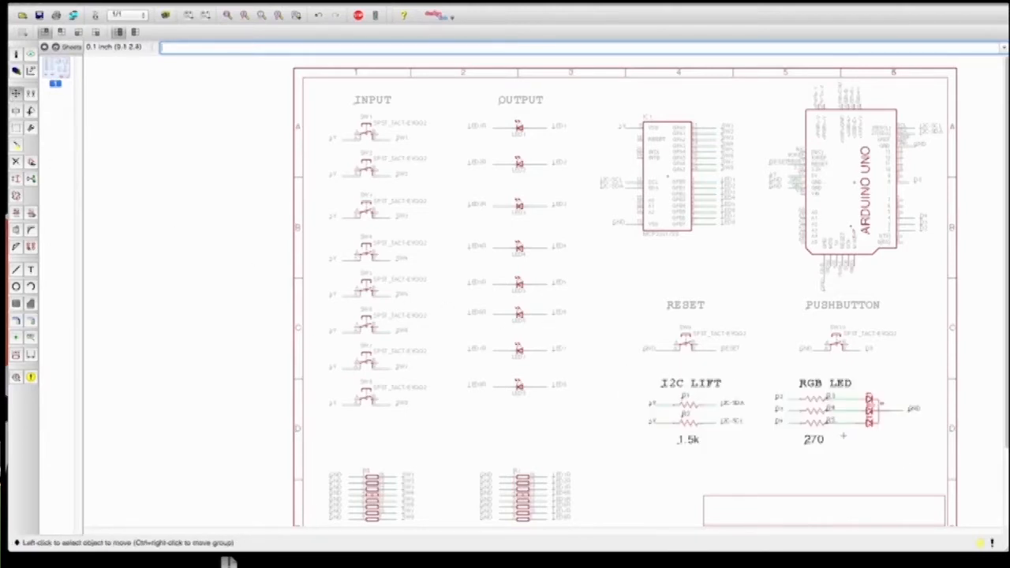
right_click(821, 424)
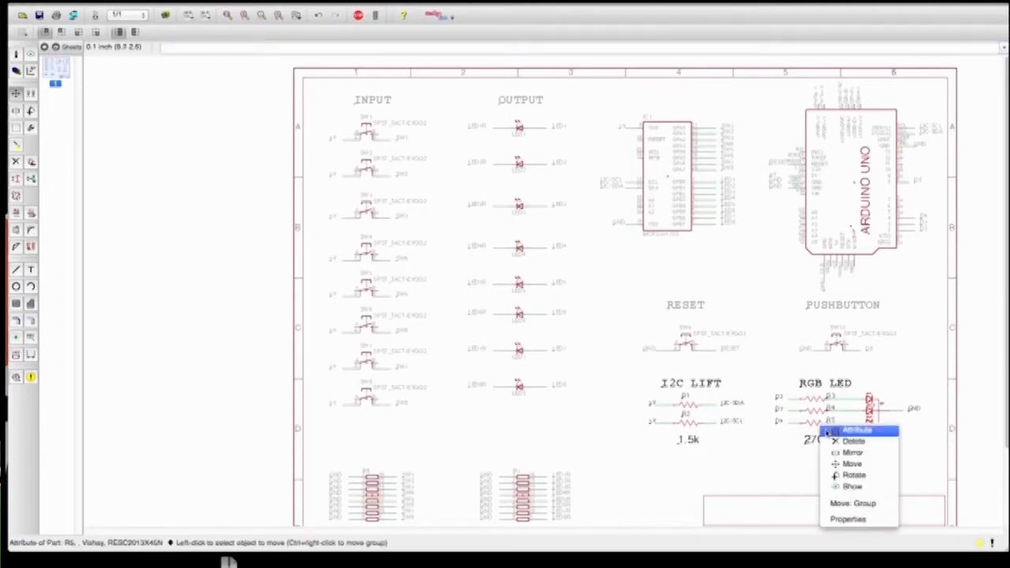
click(859, 503)
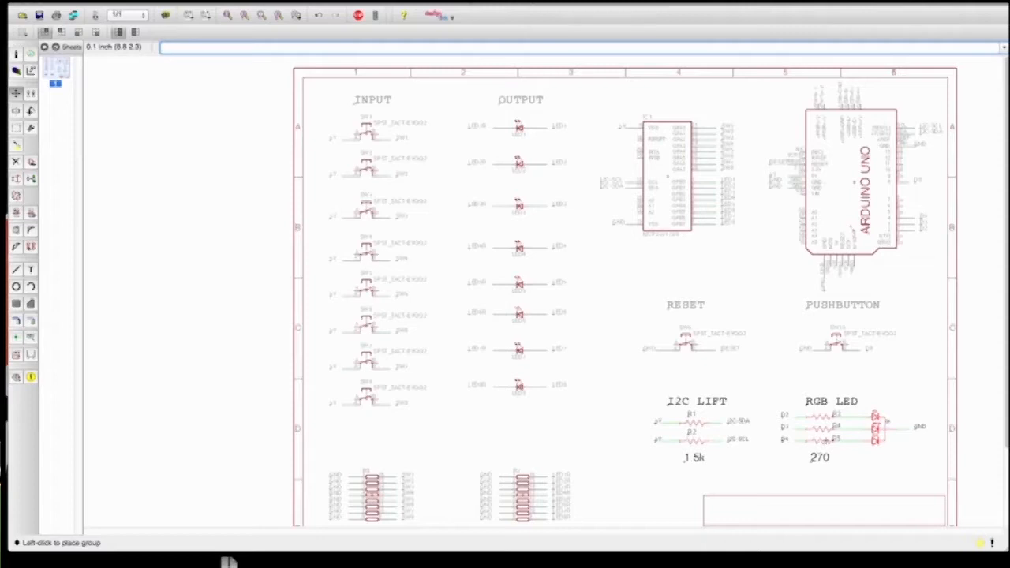
click(818, 442)
key(super+s)
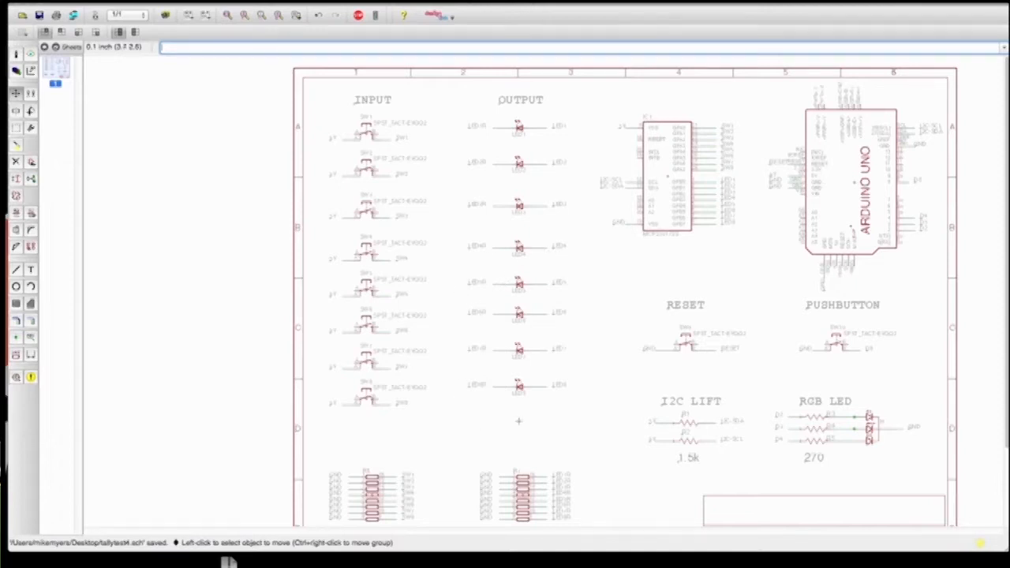
Step: Review the Fritzing reference schematic, generate a board from the tallytest4 schematic, and enlarge the board window to fill the screen
click(227, 15)
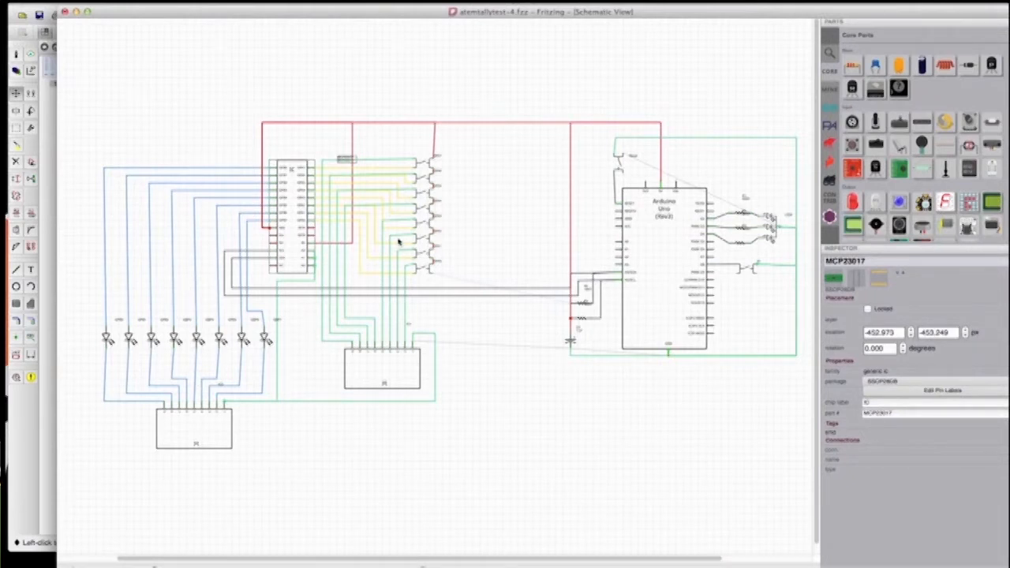
click(76, 13)
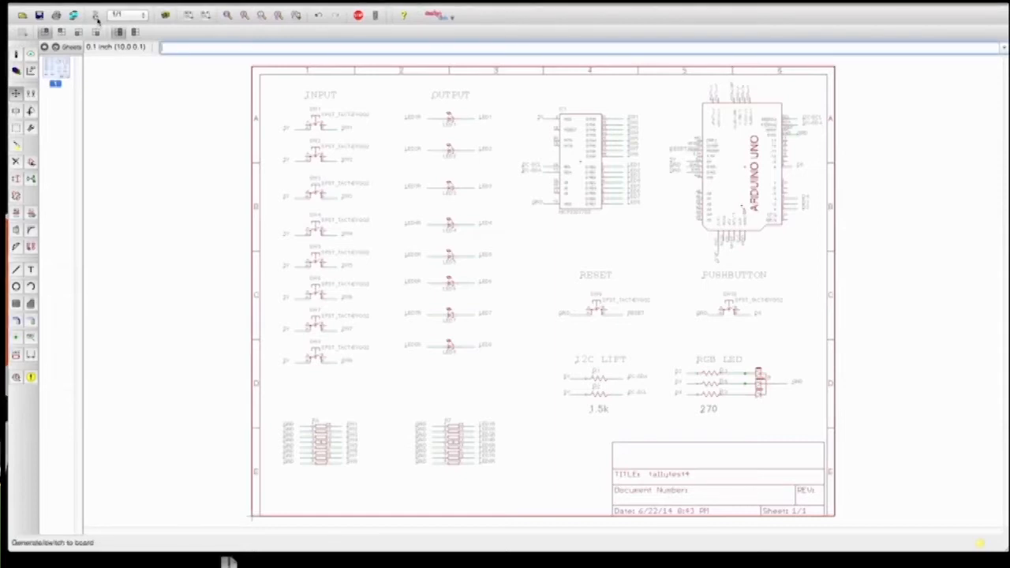
click(95, 16)
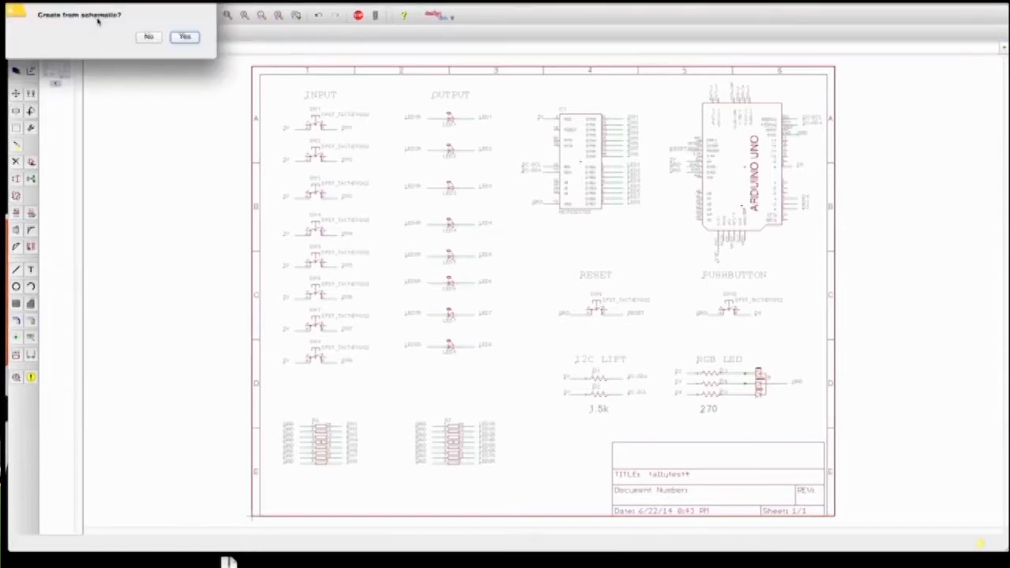
click(182, 37)
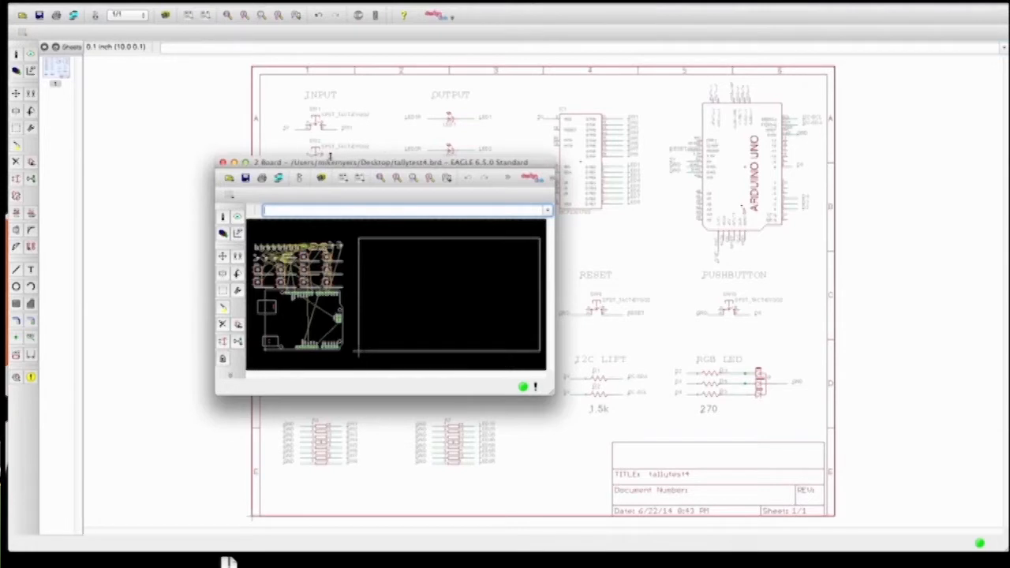
drag(379, 162, 168, 0)
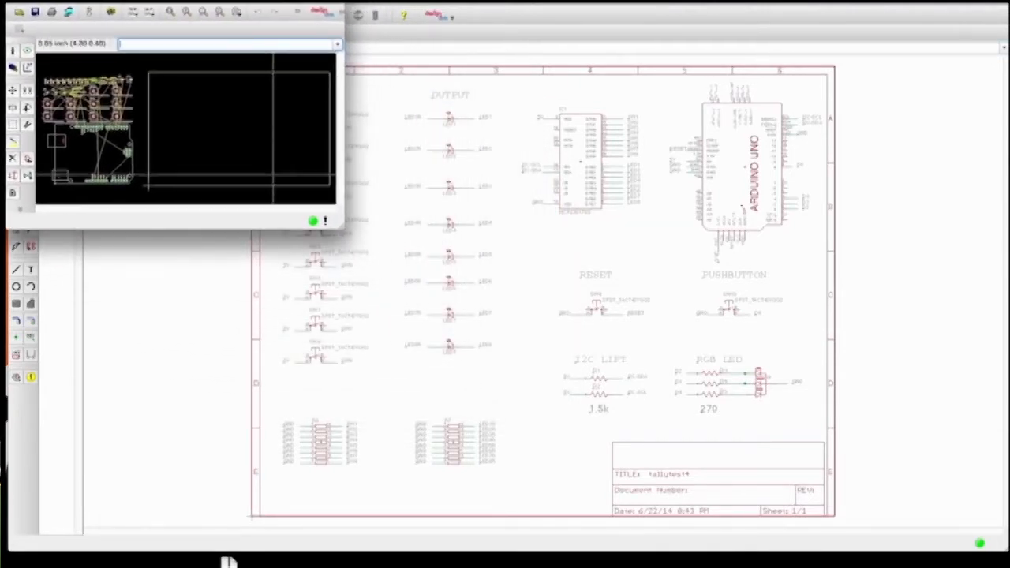
drag(341, 228, 1005, 547)
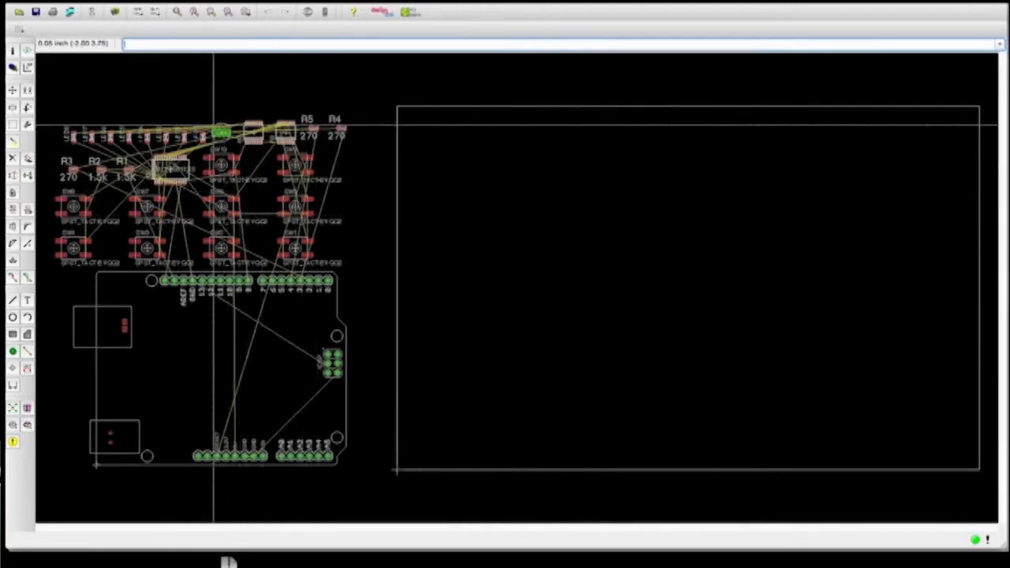
Step: Move the MCP23017 chip into the upper middle of the empty board outline, at about (2.85, 2.85) inches
click(14, 90)
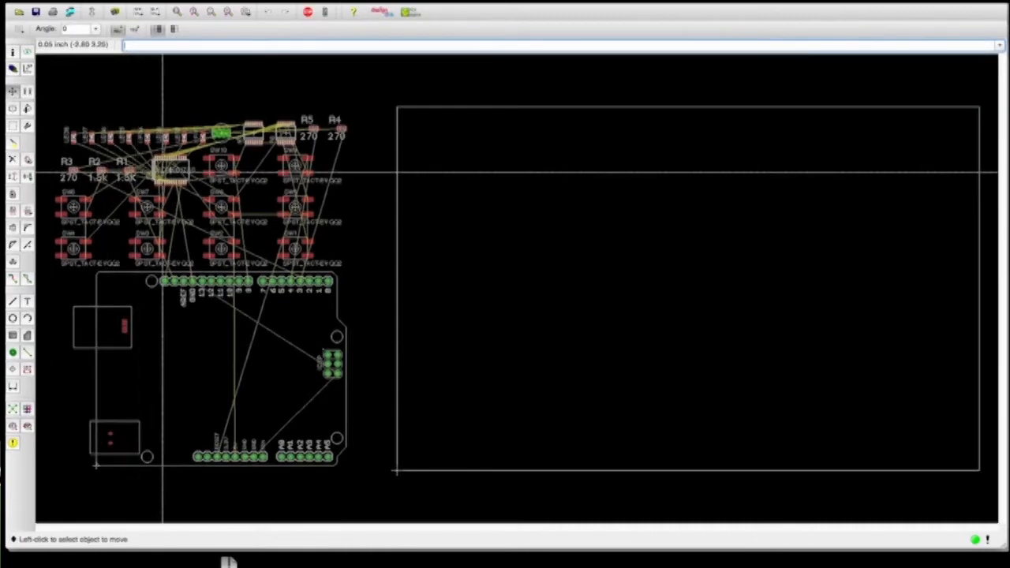
click(172, 171)
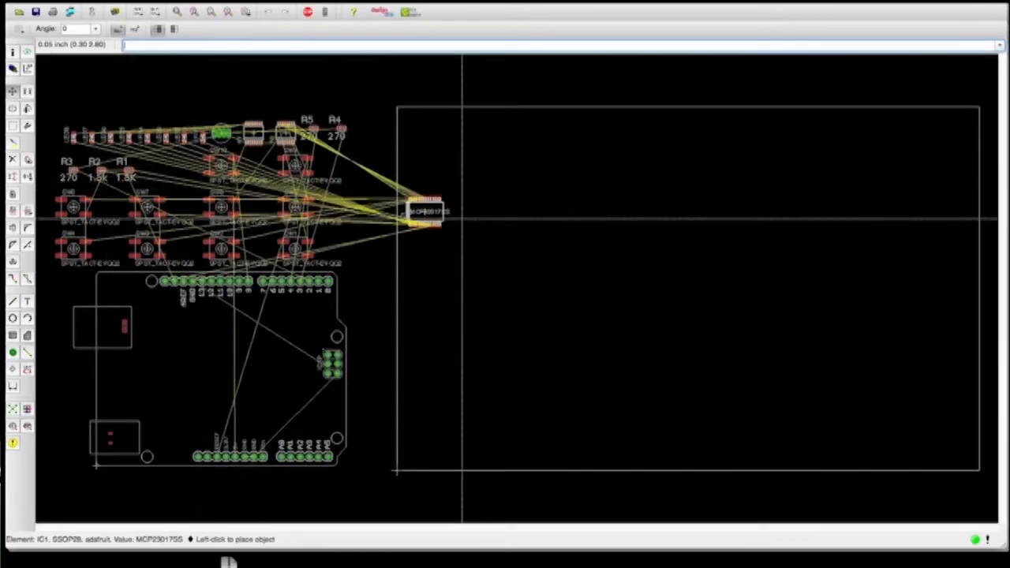
click(662, 208)
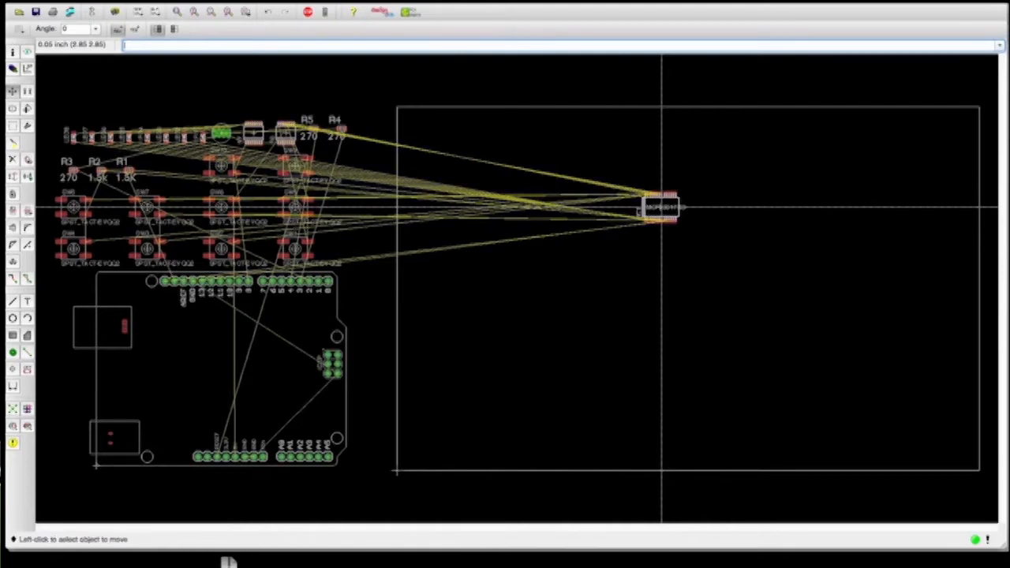
scroll(675, 229, up, 2)
scroll(675, 229, up, 2)
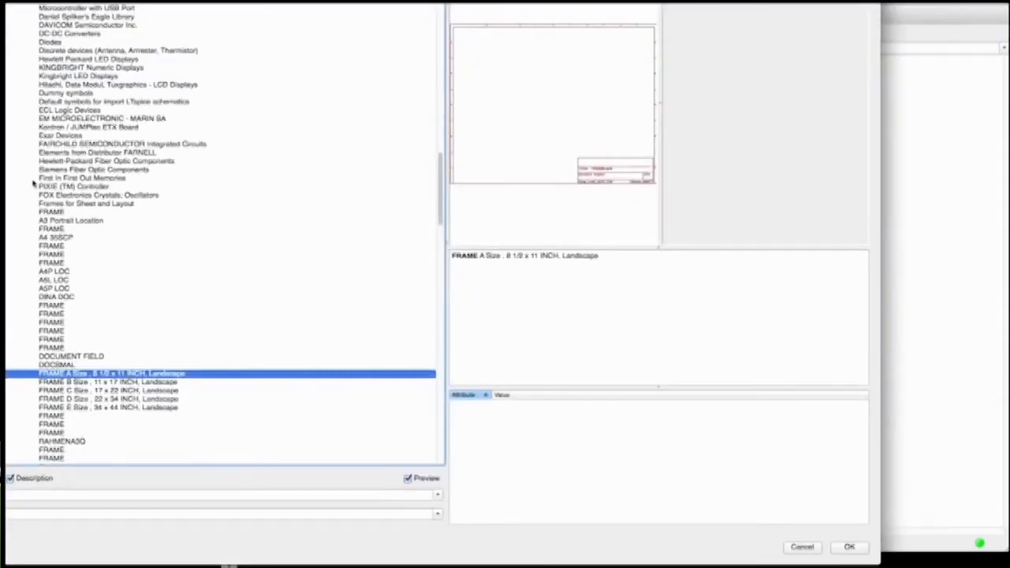
Step: Replace the MCP23017 in the schematic with its DIL28-3 dual in-line package variant from the library
click(32, 180)
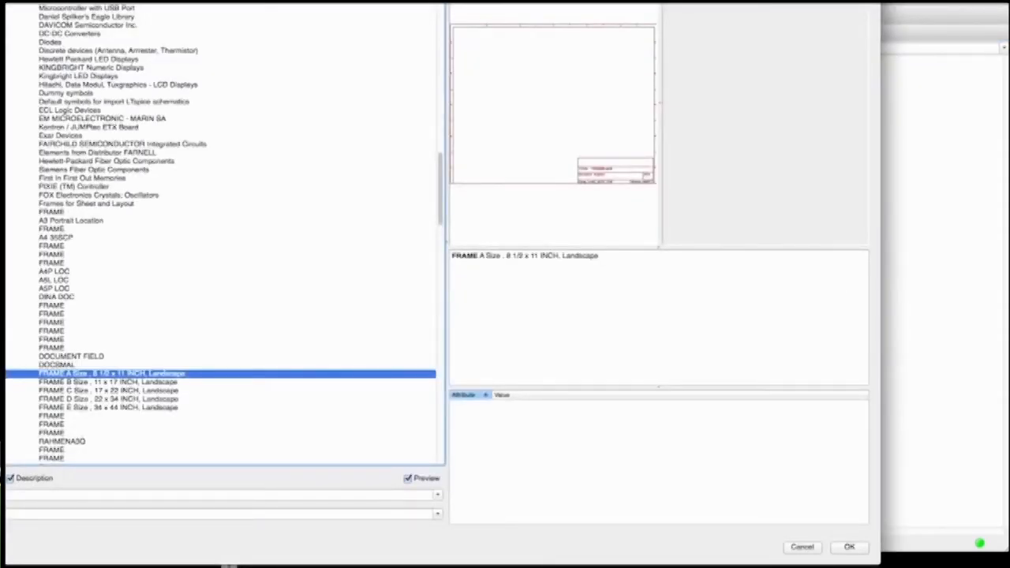
click(6, 203)
scroll(225, 234, up, 5)
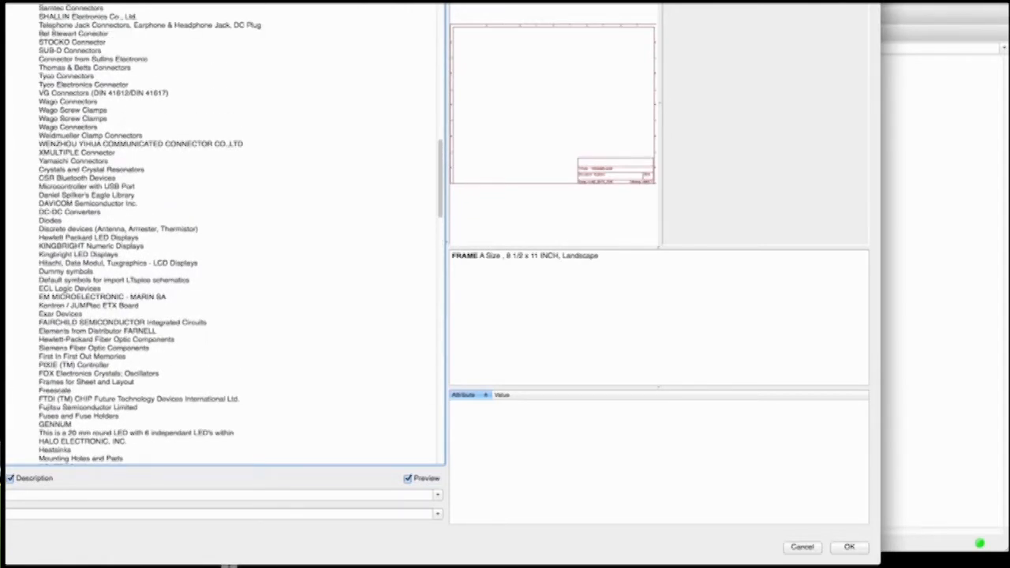
scroll(225, 234, up, 18)
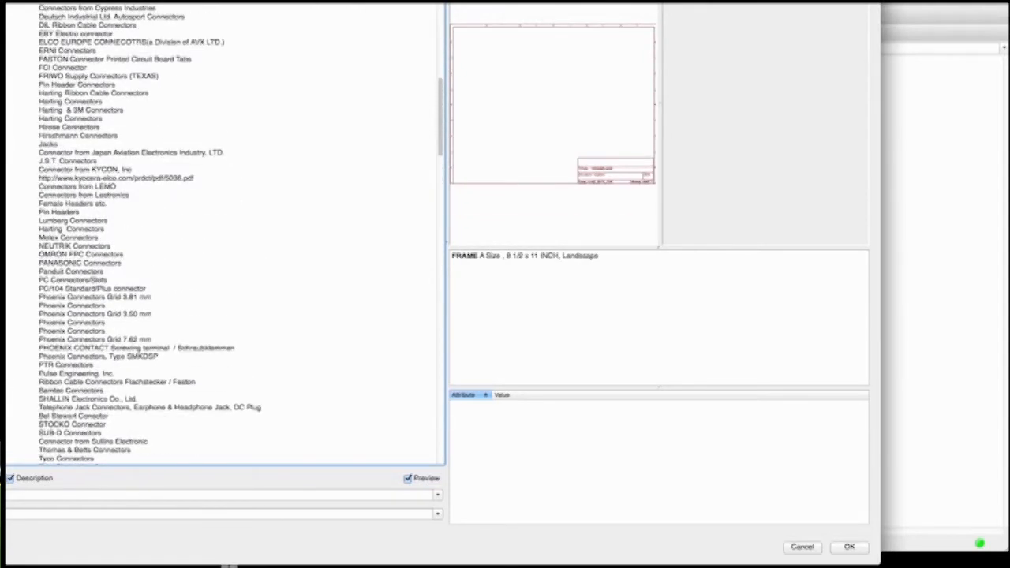
scroll(225, 234, up, 11)
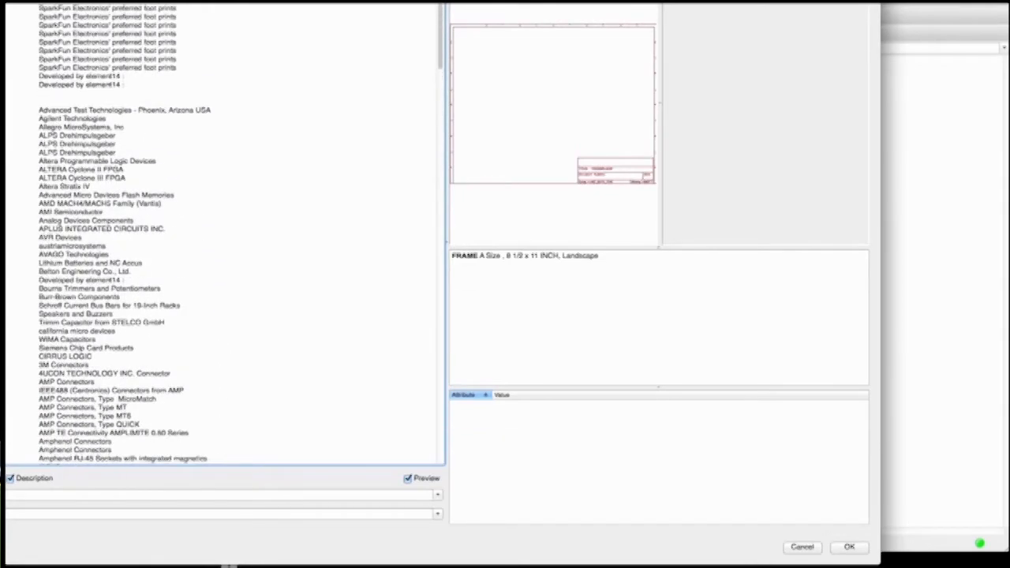
click(8, 4)
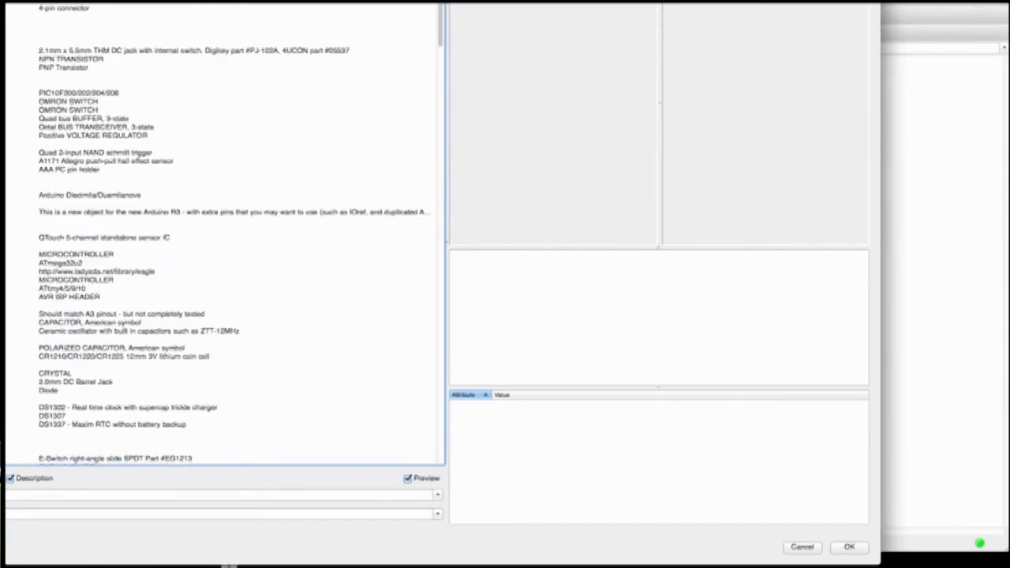
scroll(225, 235, down, 10)
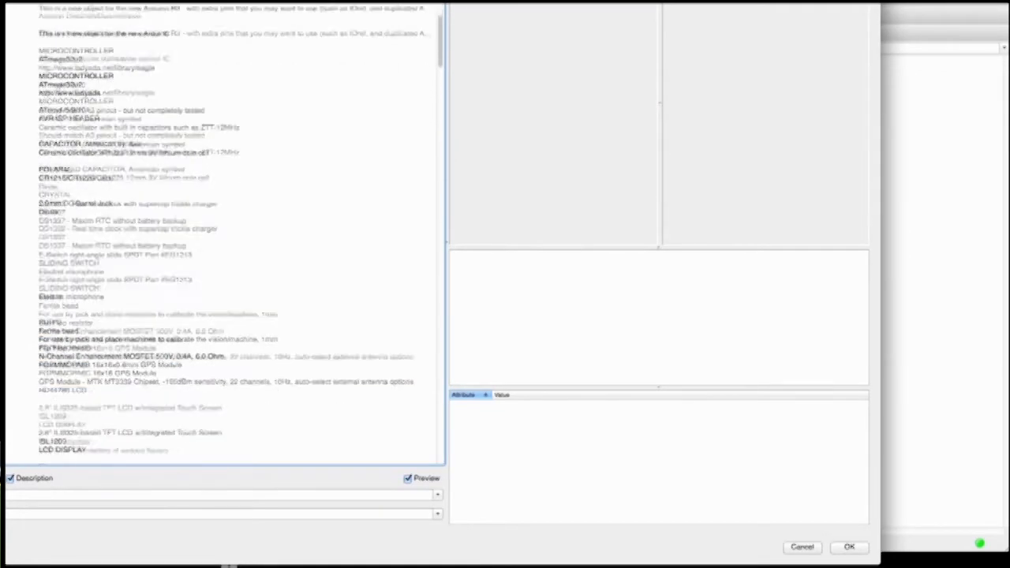
scroll(224, 235, down, 7)
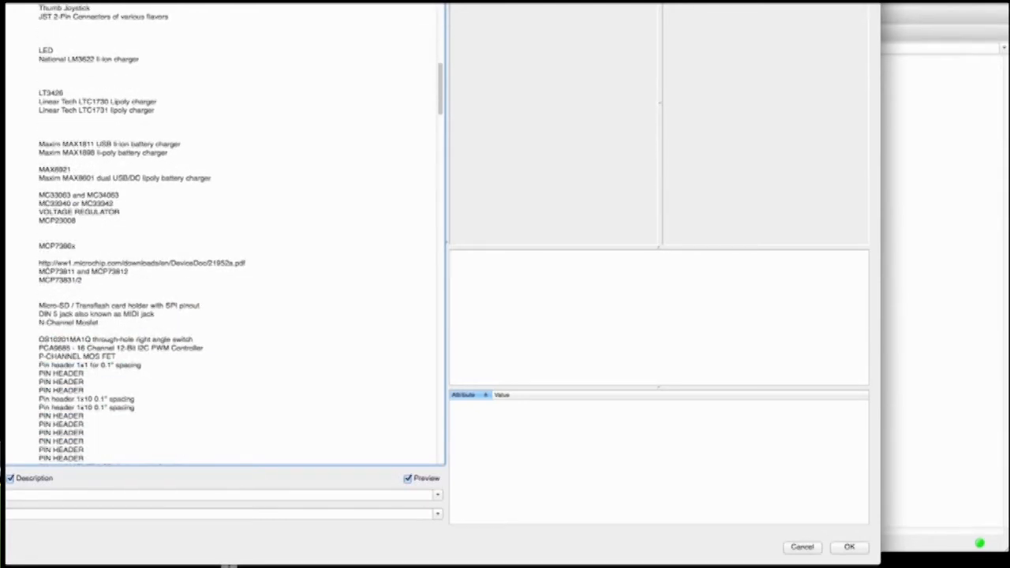
click(8, 263)
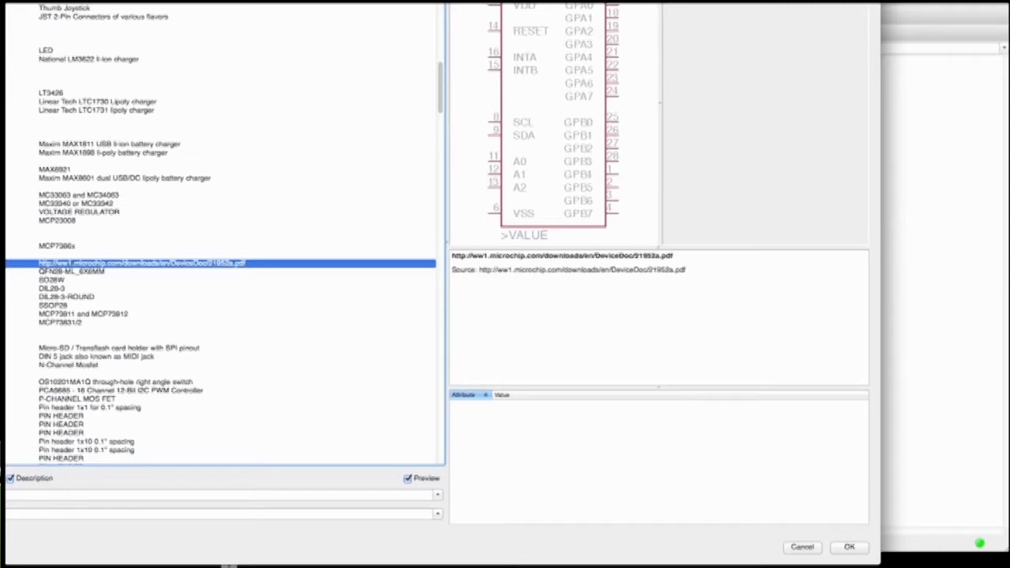
click(31, 289)
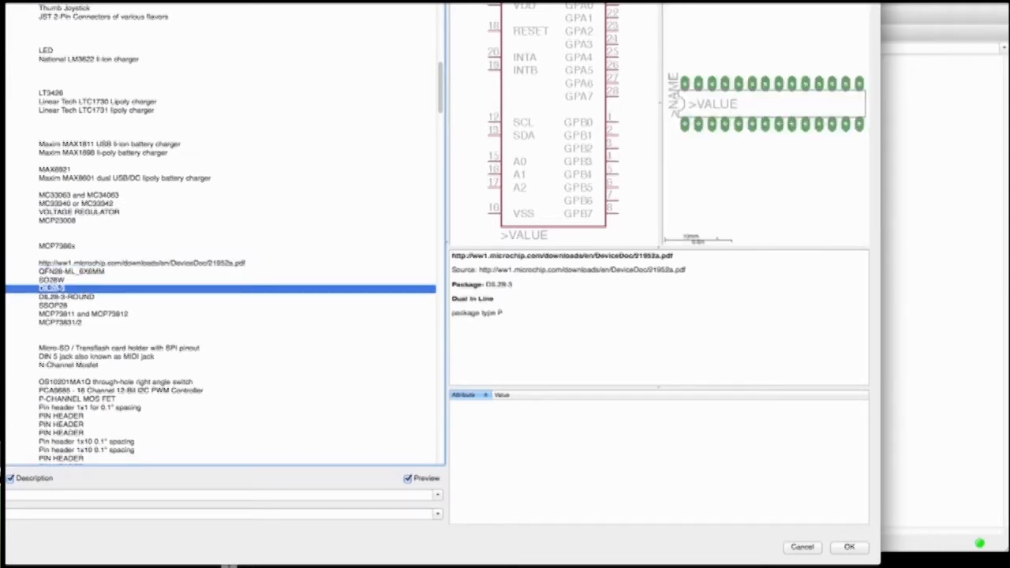
key(Return)
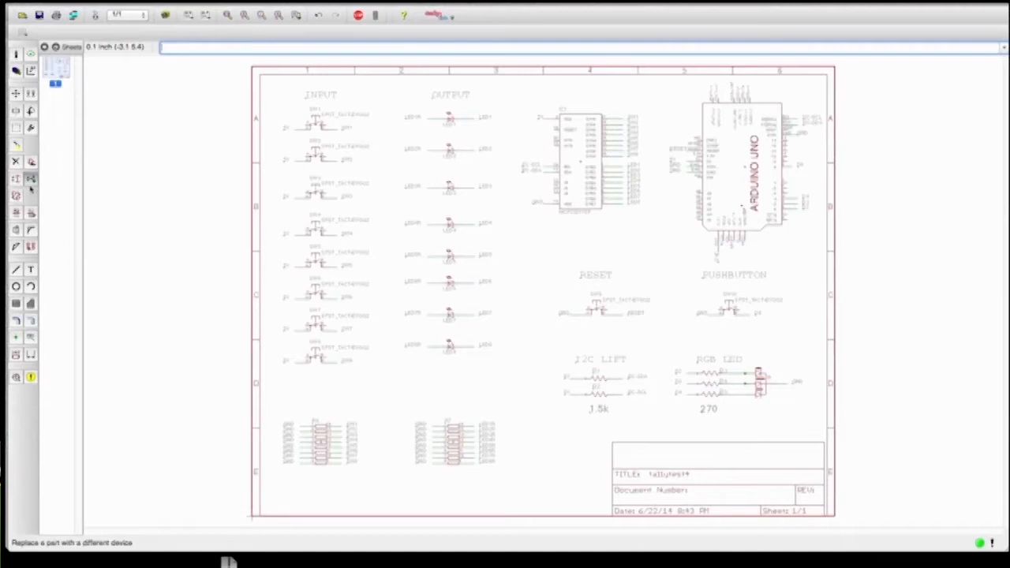
Step: Select the MCP23017's SSOP28 package as the replacement device and return to the board layout
click(30, 182)
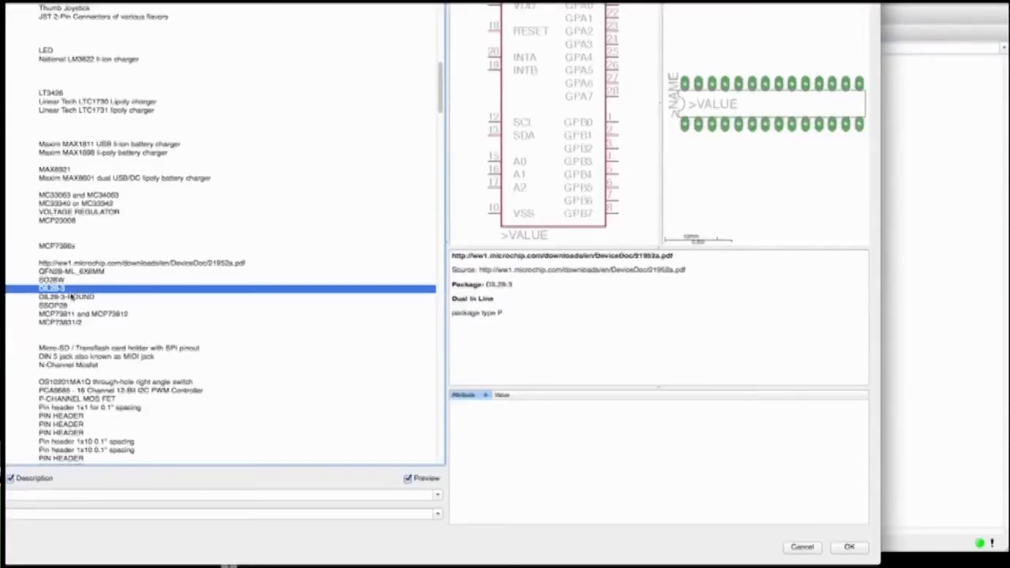
click(17, 306)
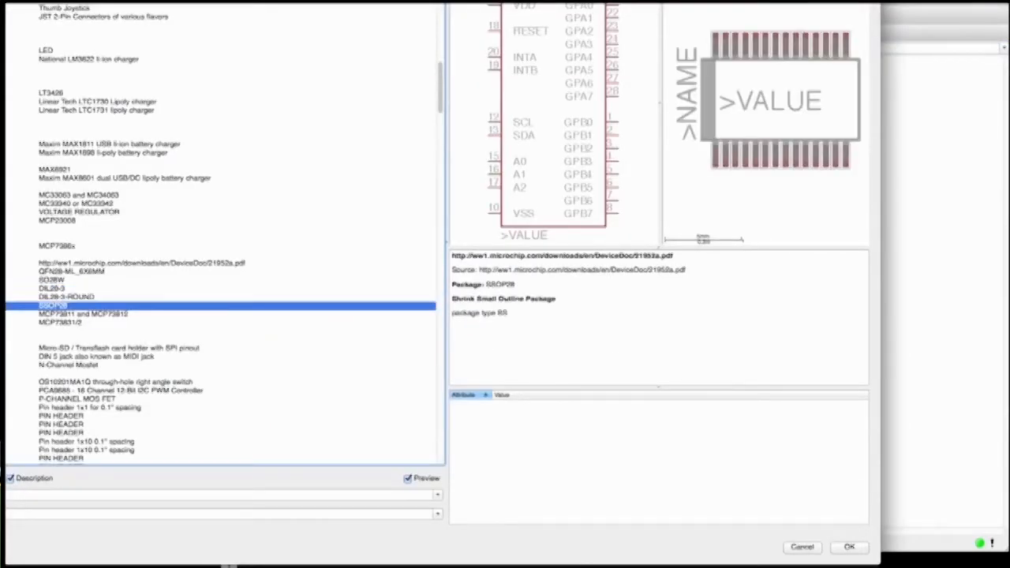
double_click(119, 306)
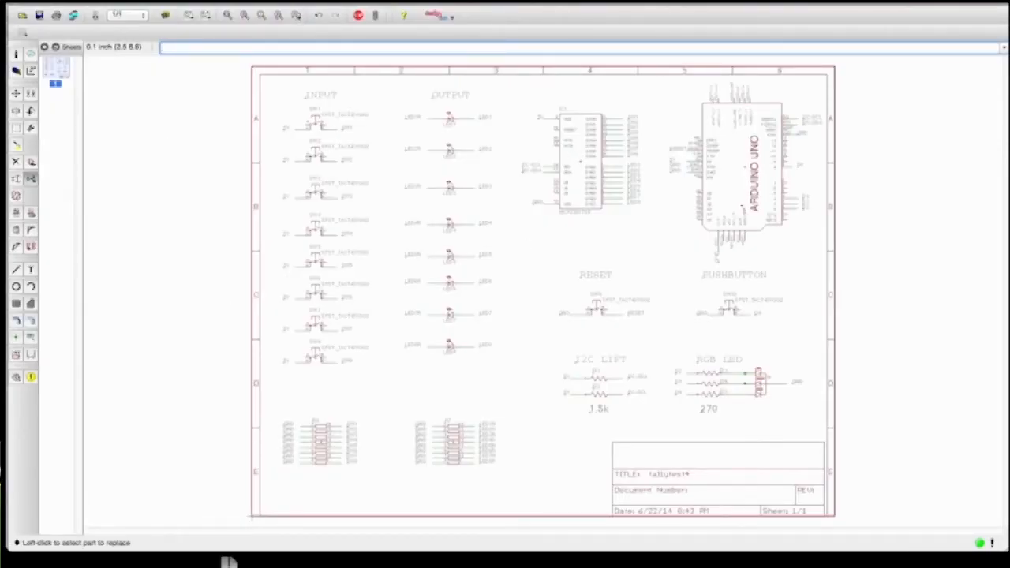
click(165, 15)
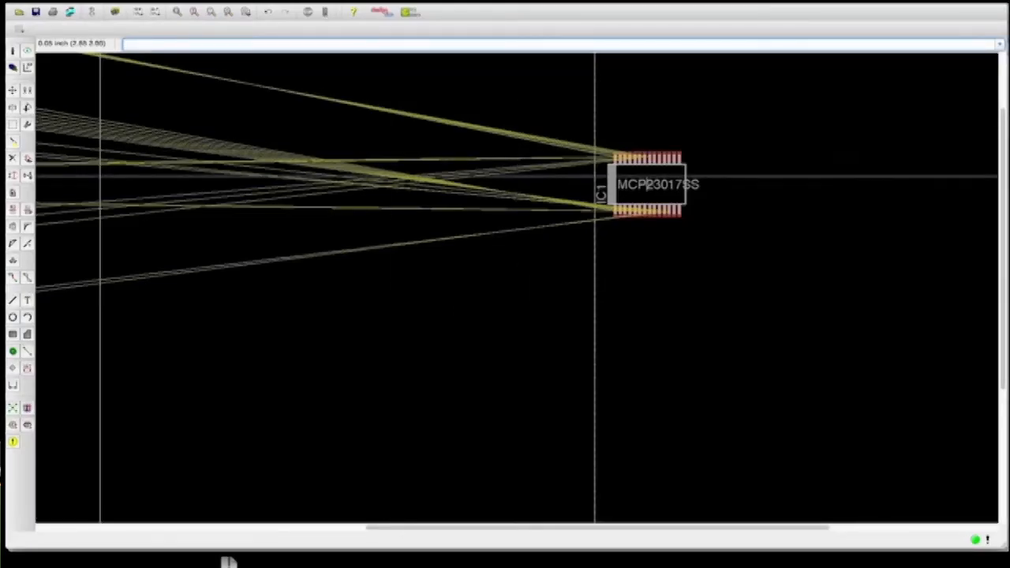